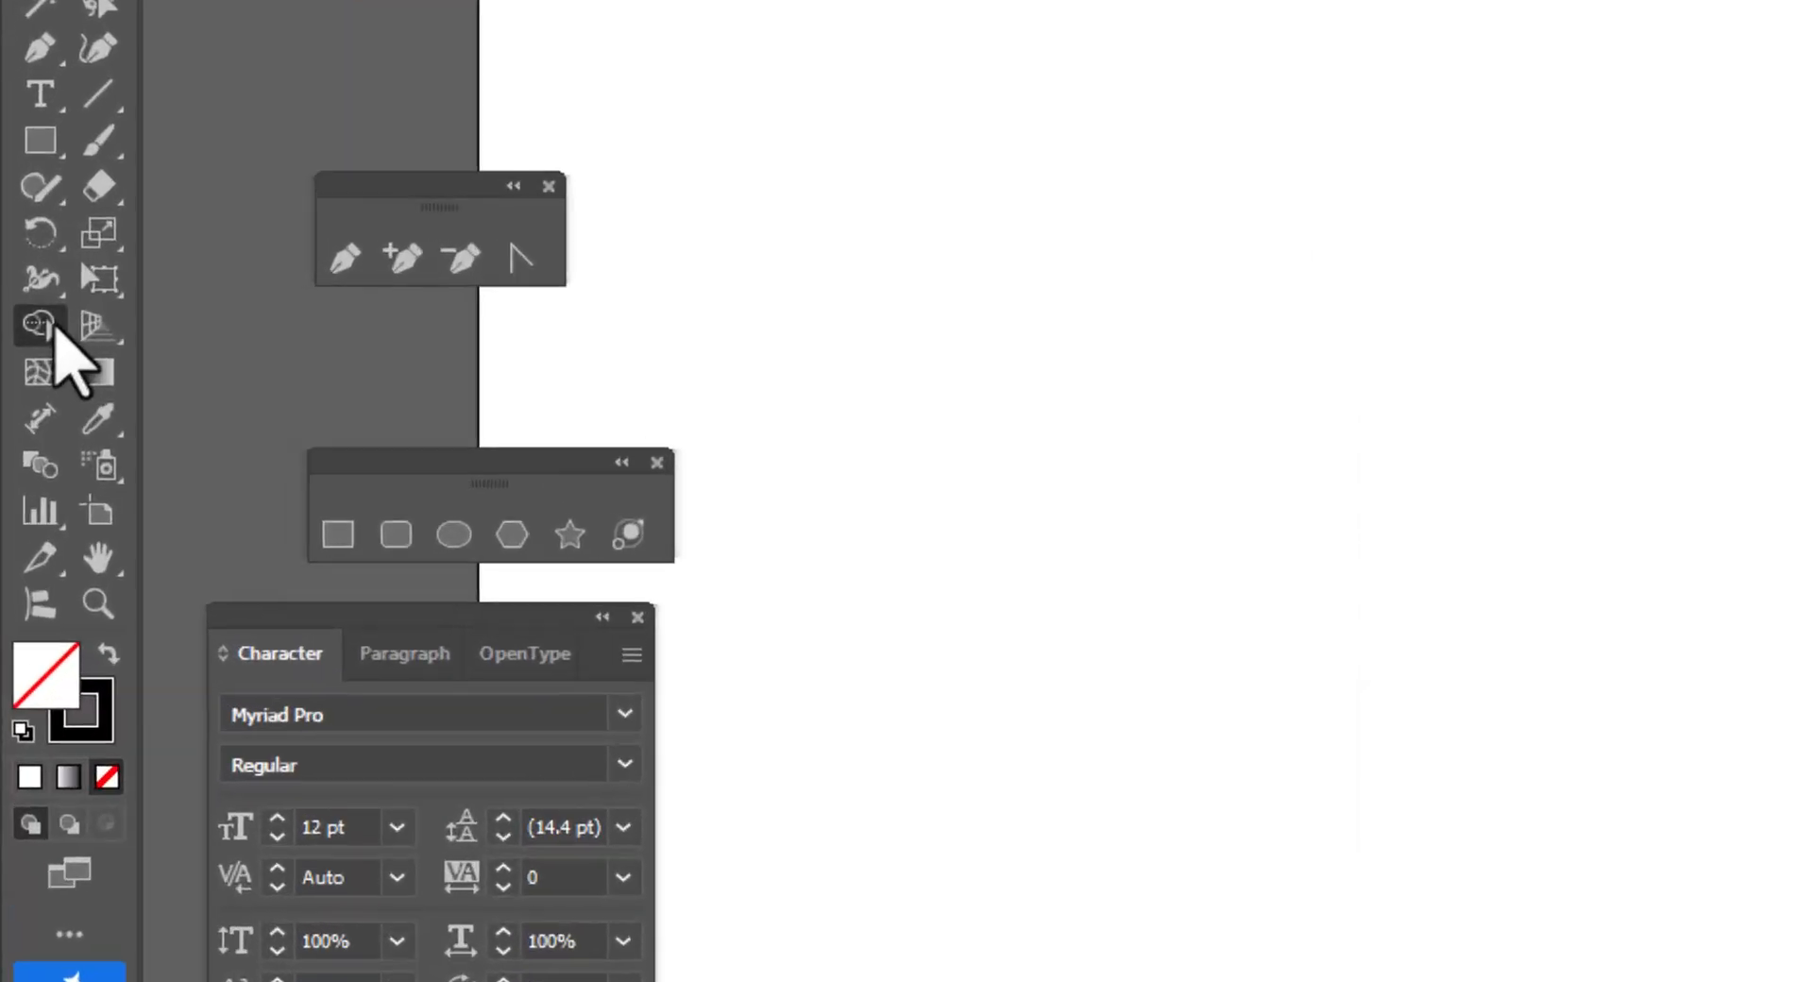
Draw an unfilled rectangle with a black stroke, about 8.15 by 4.29 in, in the middle of the artboard.
click(49, 319)
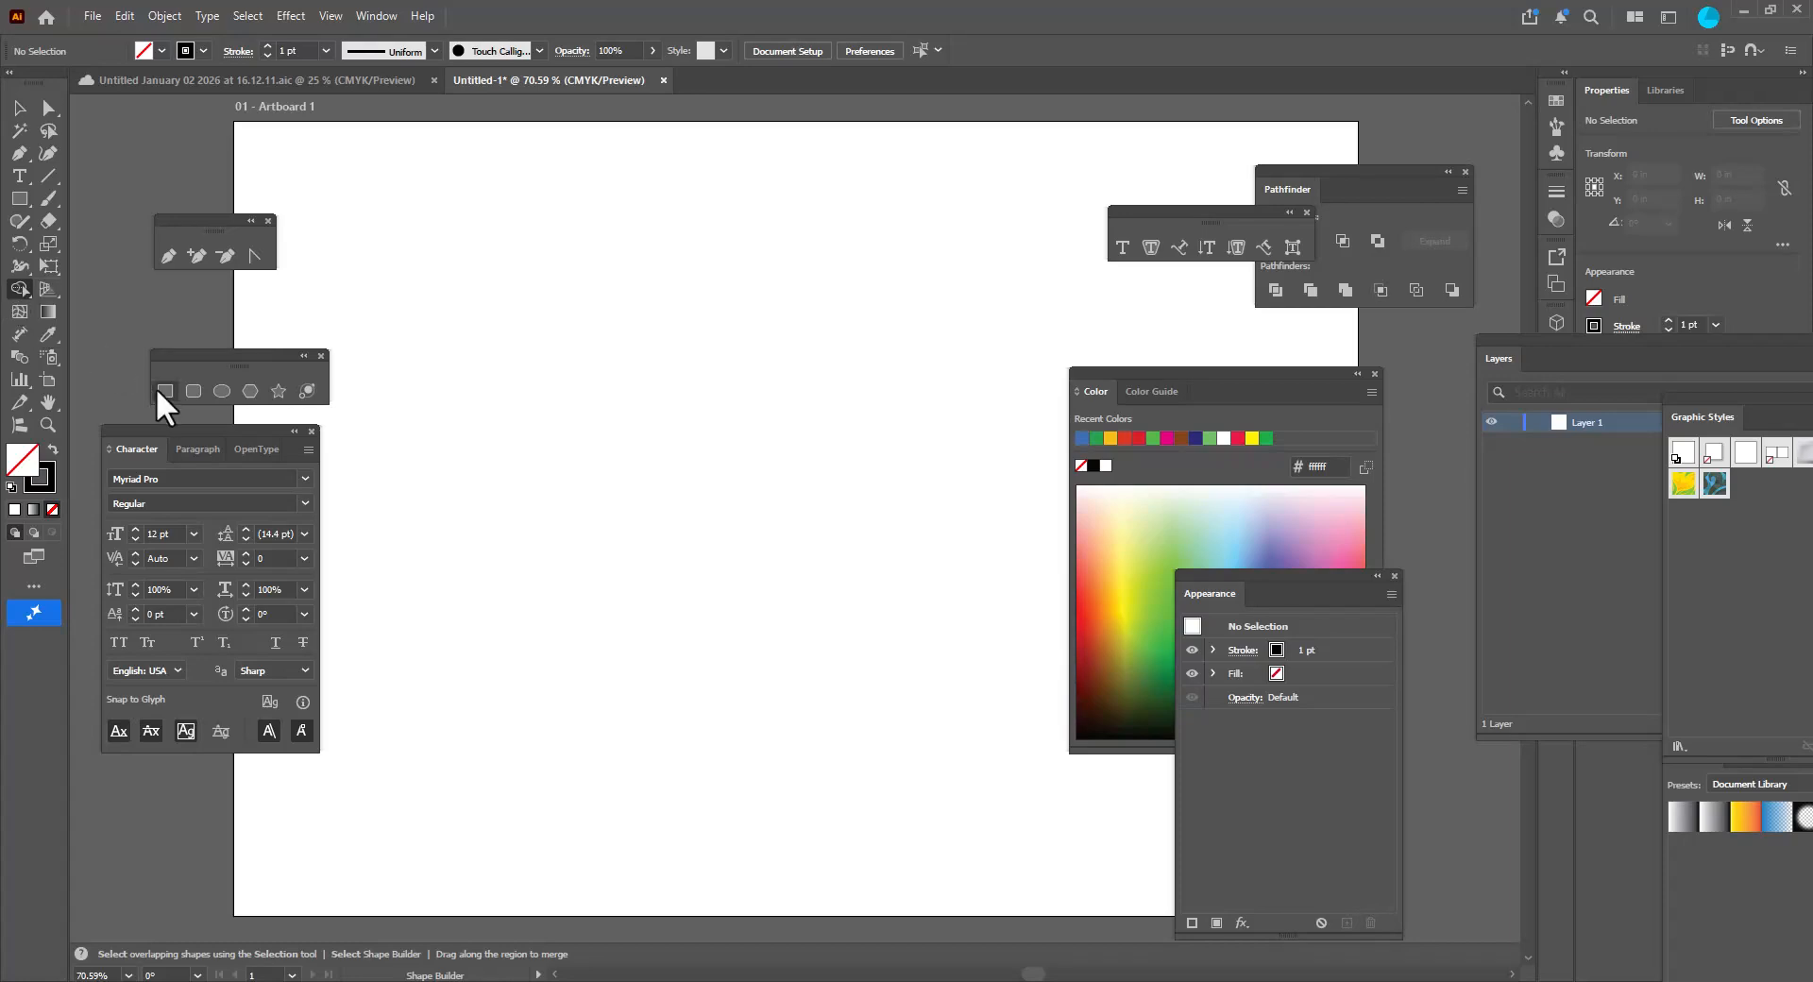
click(419, 601)
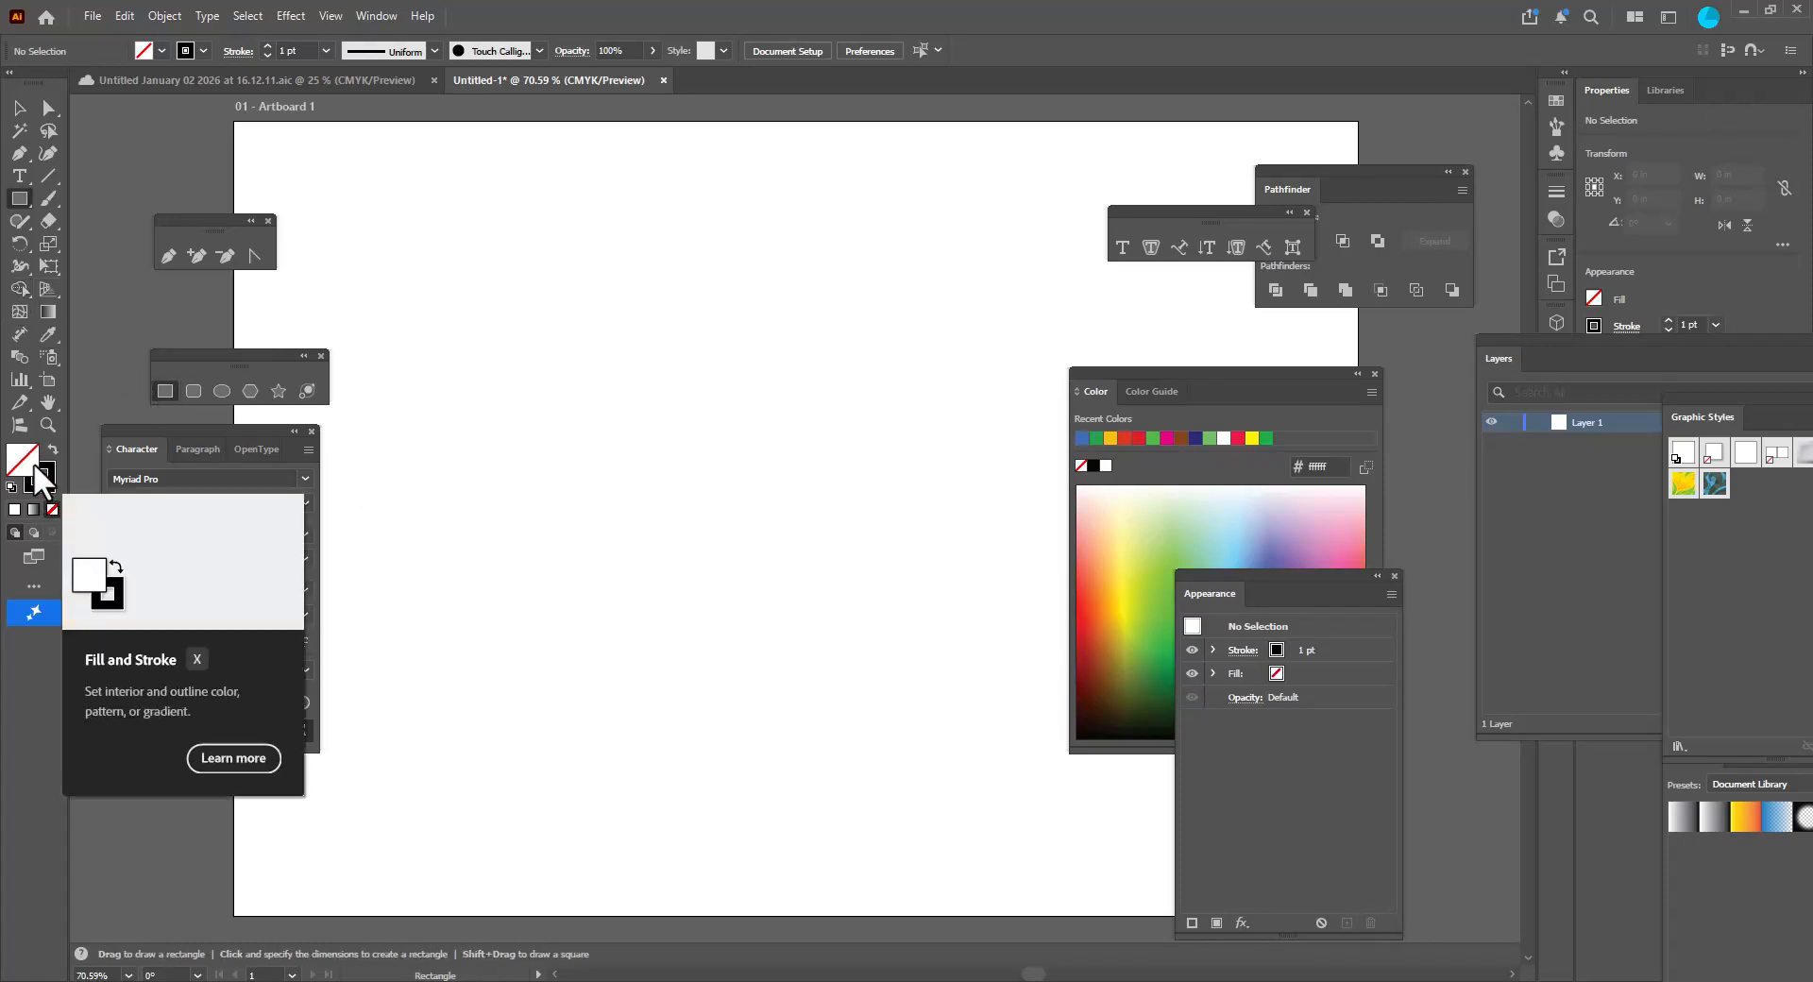
drag(430, 362, 983, 655)
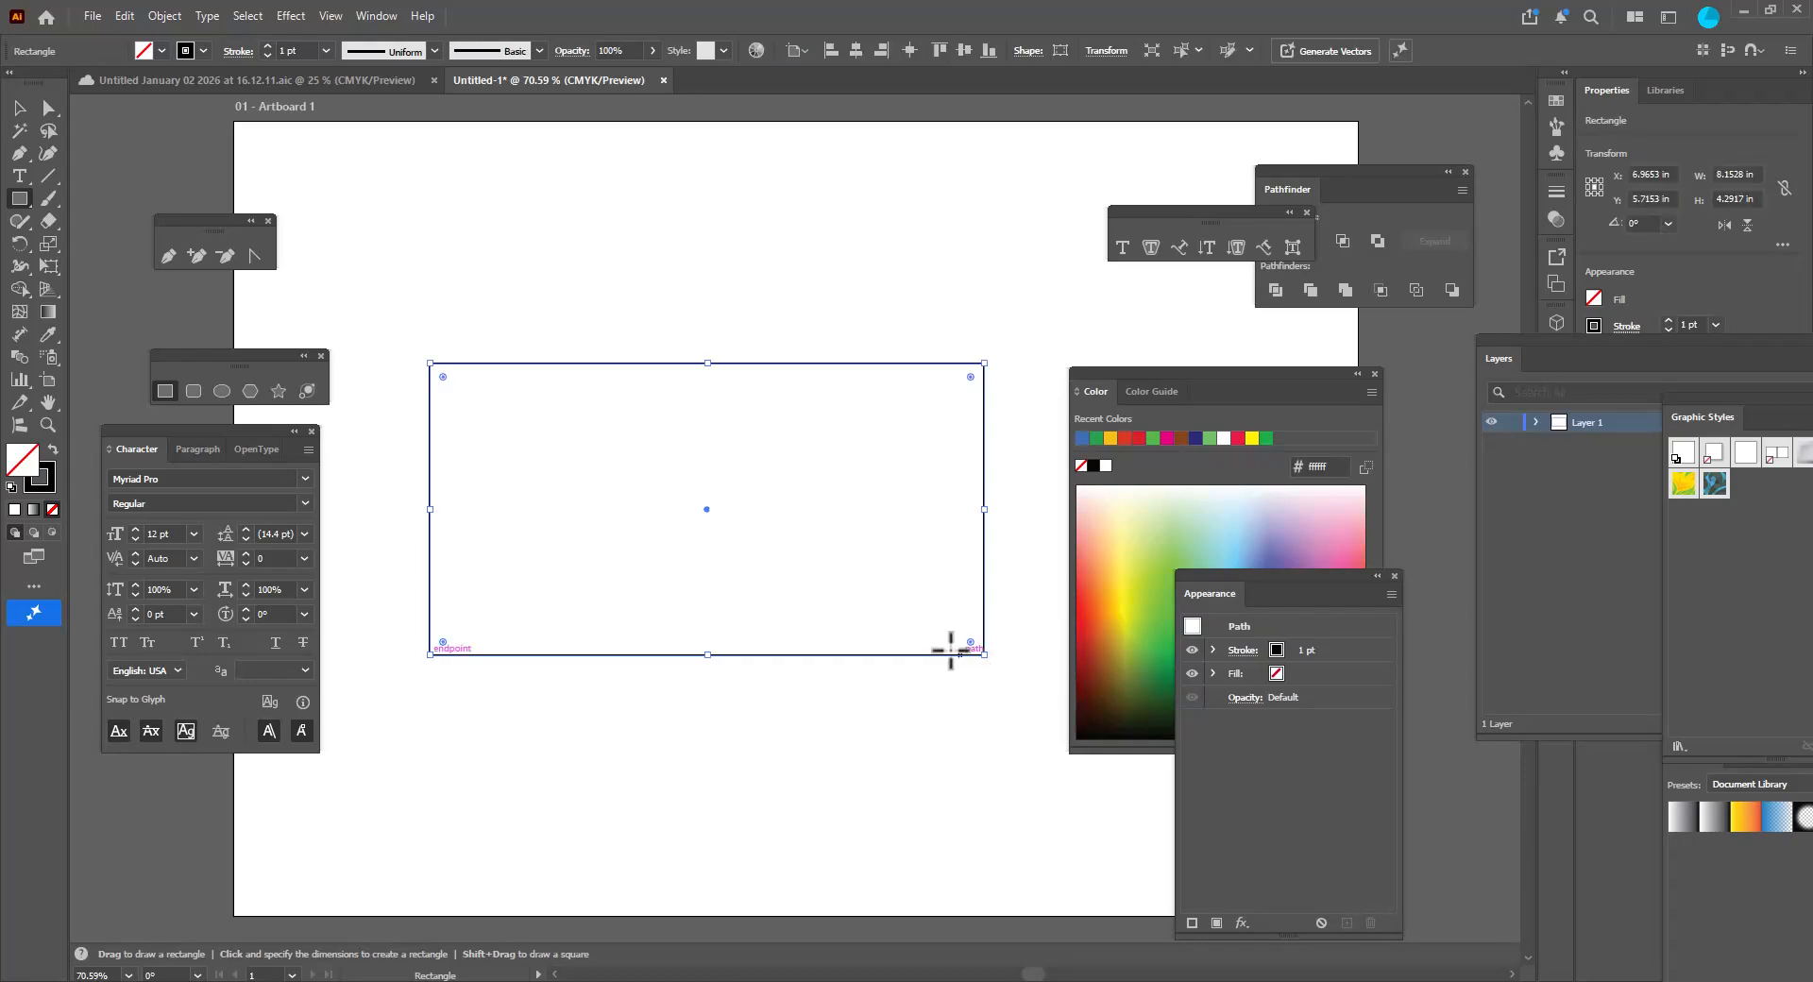
Draw four open curved paths diagonally across the rectangle with the Pen tool, extending past its edges.
click(168, 255)
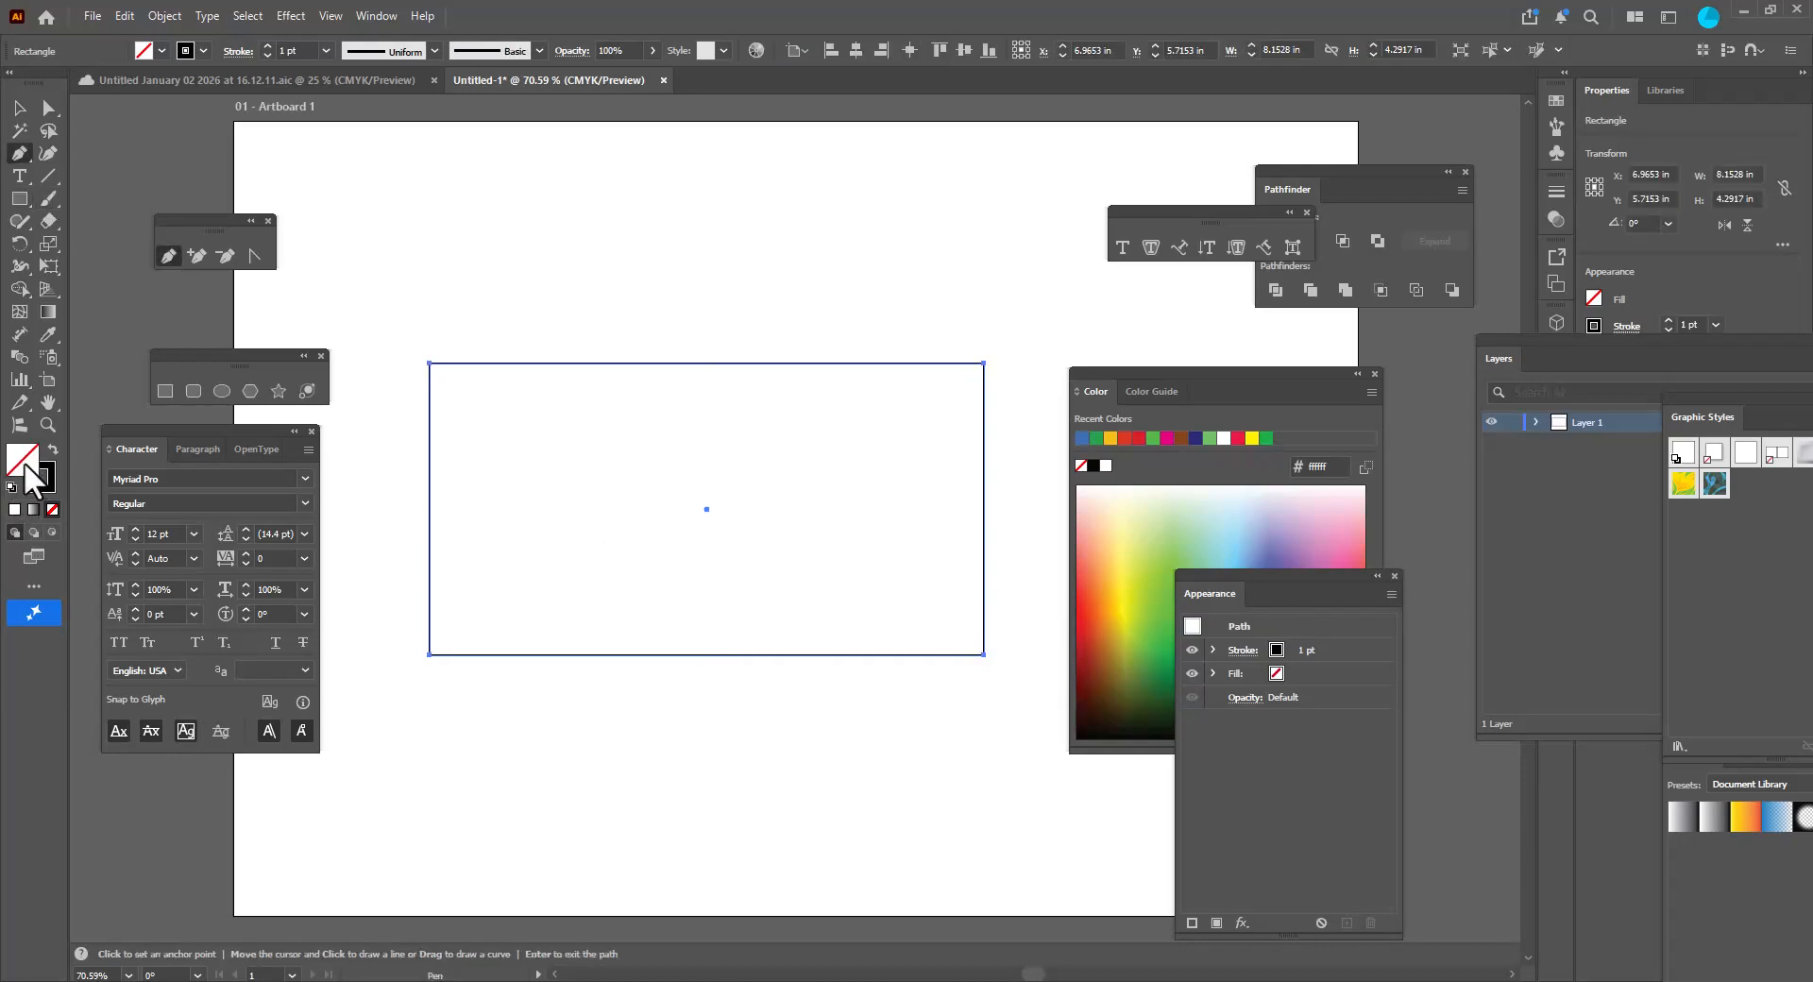
click(604, 290)
drag(530, 463, 453, 514)
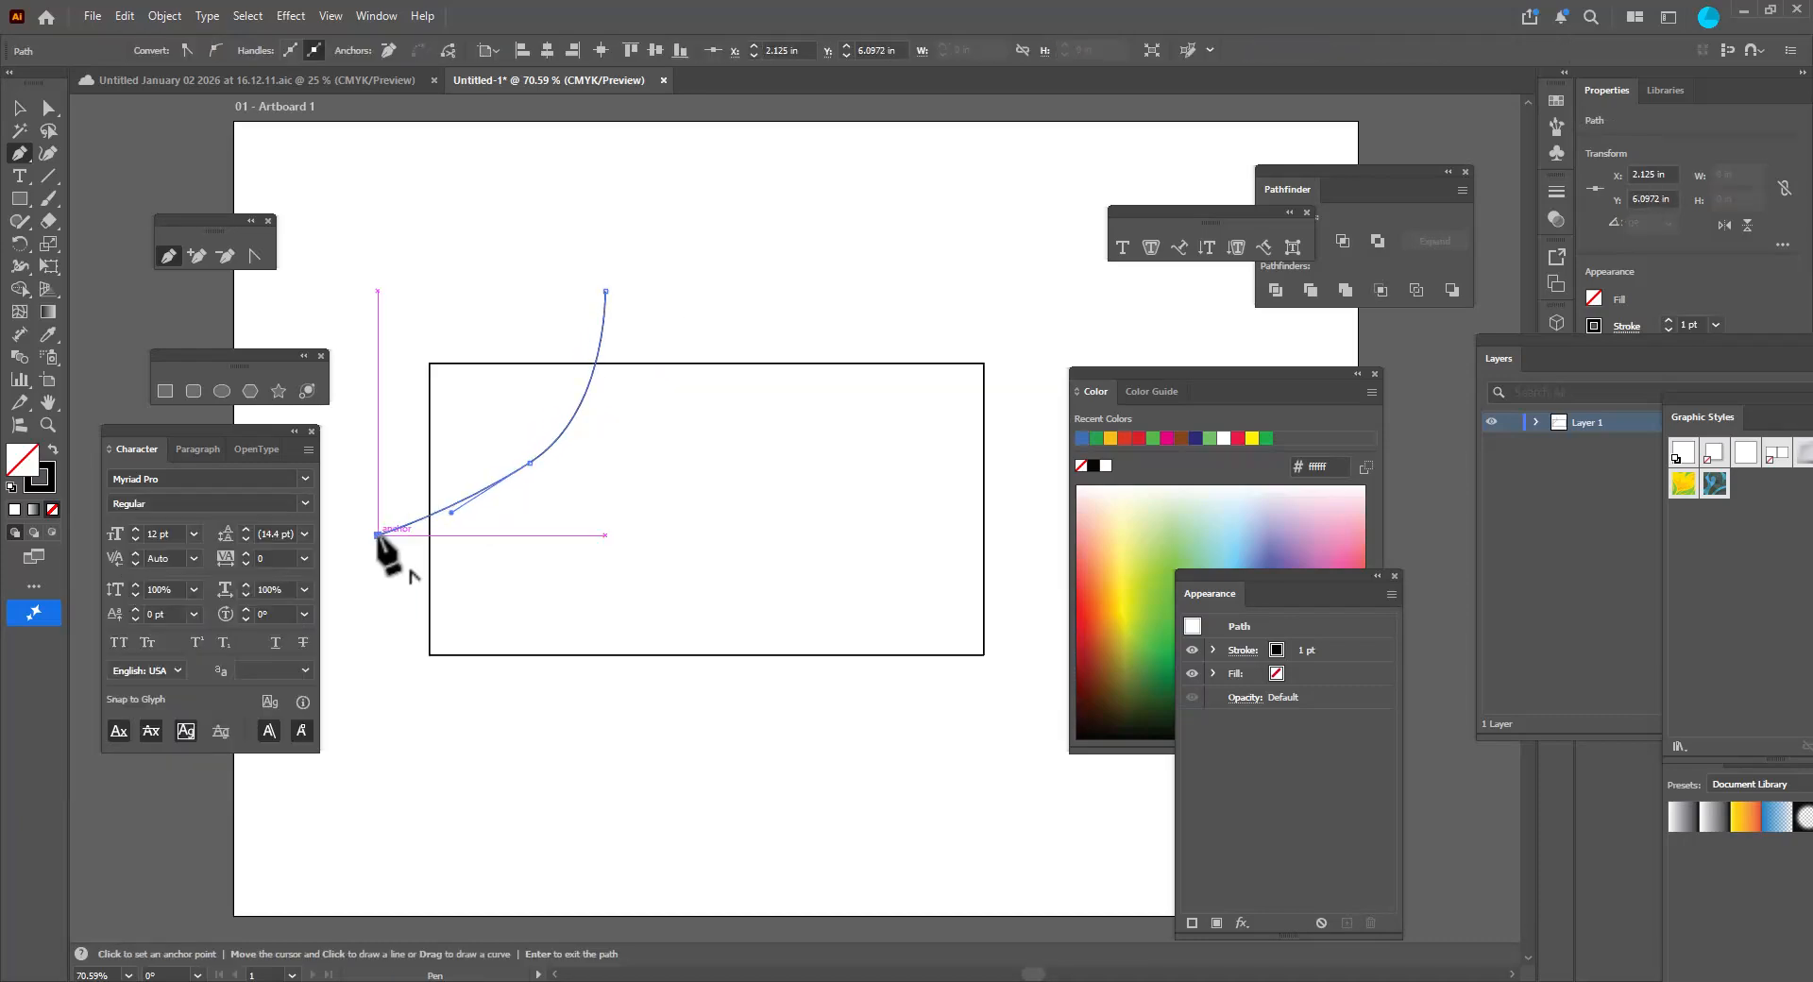
click(378, 535)
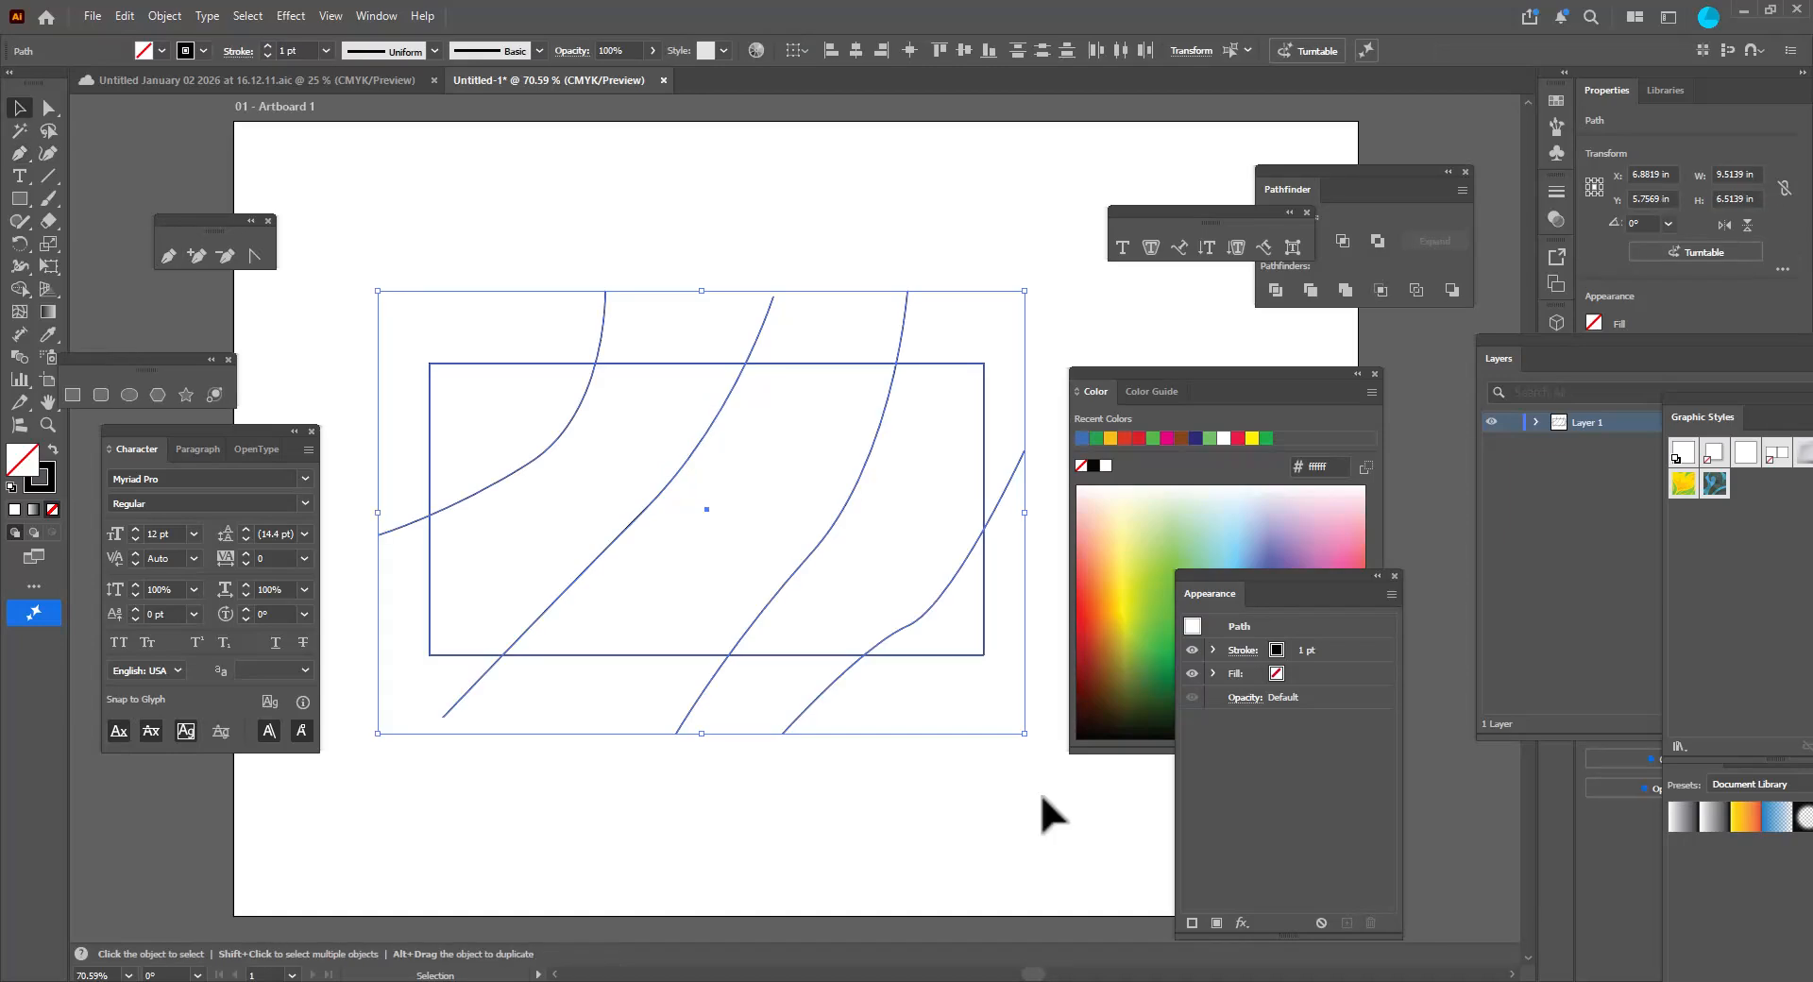
Use the Shape Builder tool to fill the upper-left corner region green (#6abd45) and the band beside it violet-blue.
click(17, 288)
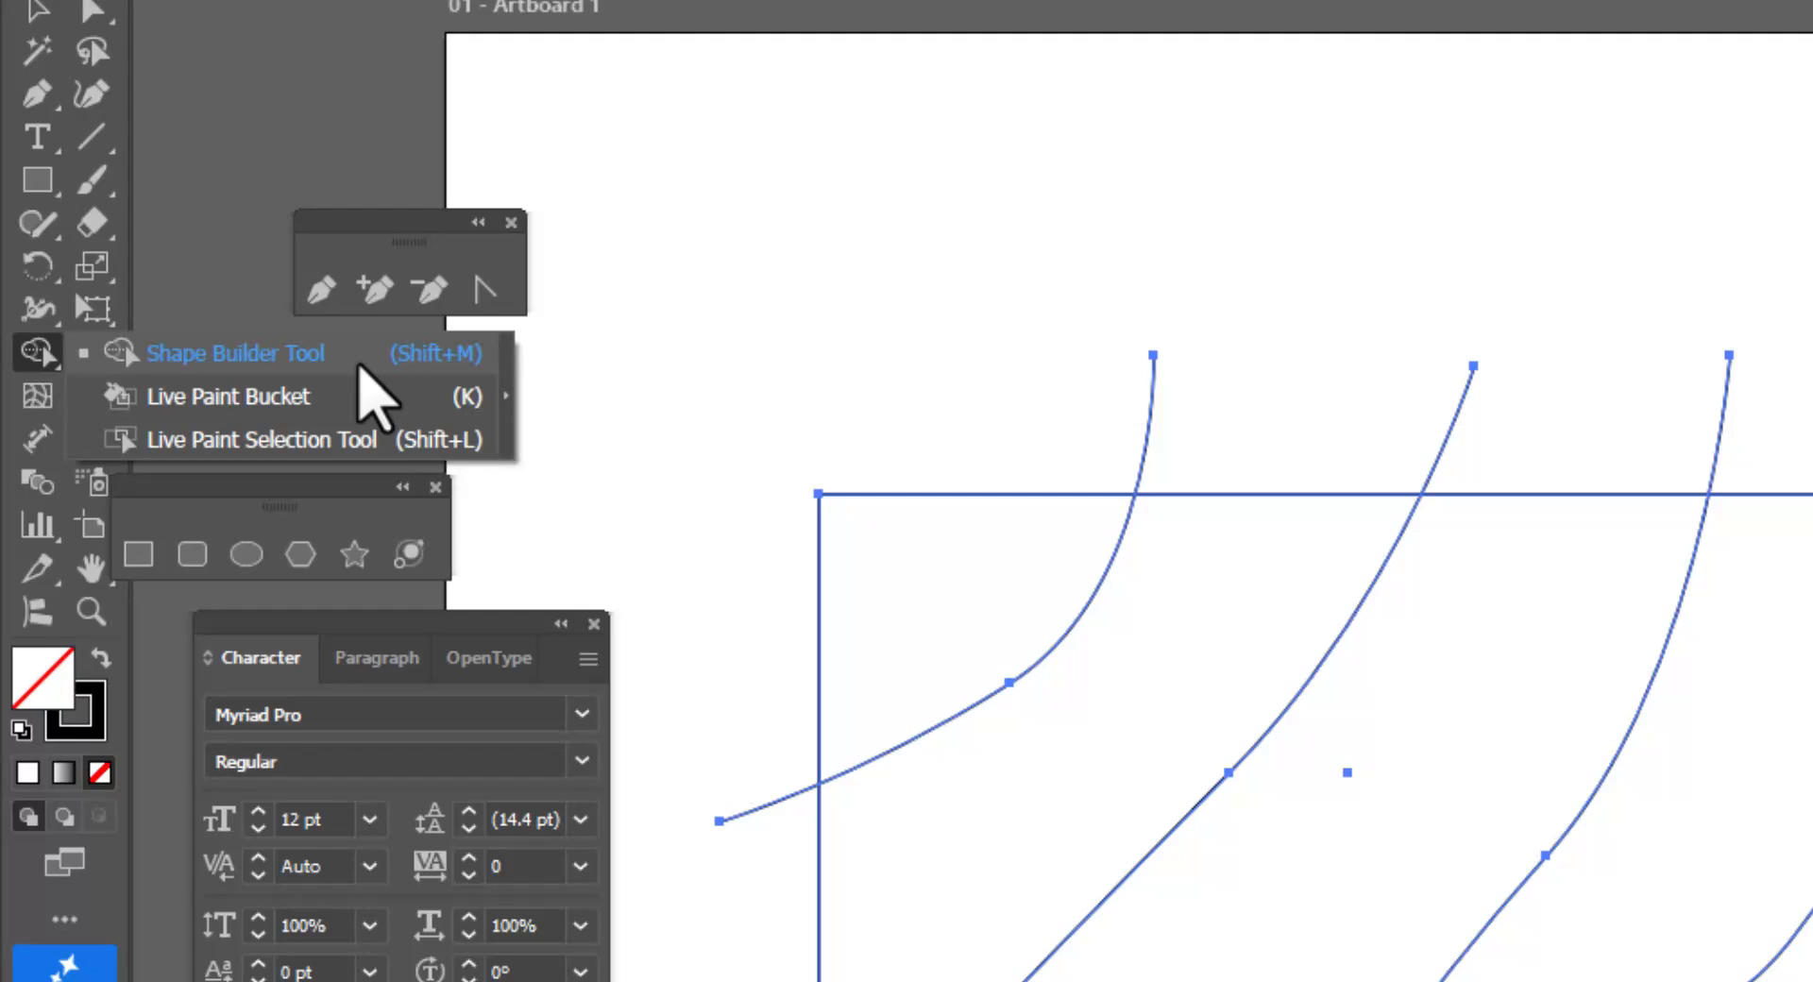
click(359, 366)
mouse_move(1158, 373)
mouse_down()
mouse_move(1155, 313)
mouse_move(1178, 352)
mouse_move(1202, 352)
mouse_move(1177, 351)
mouse_up()
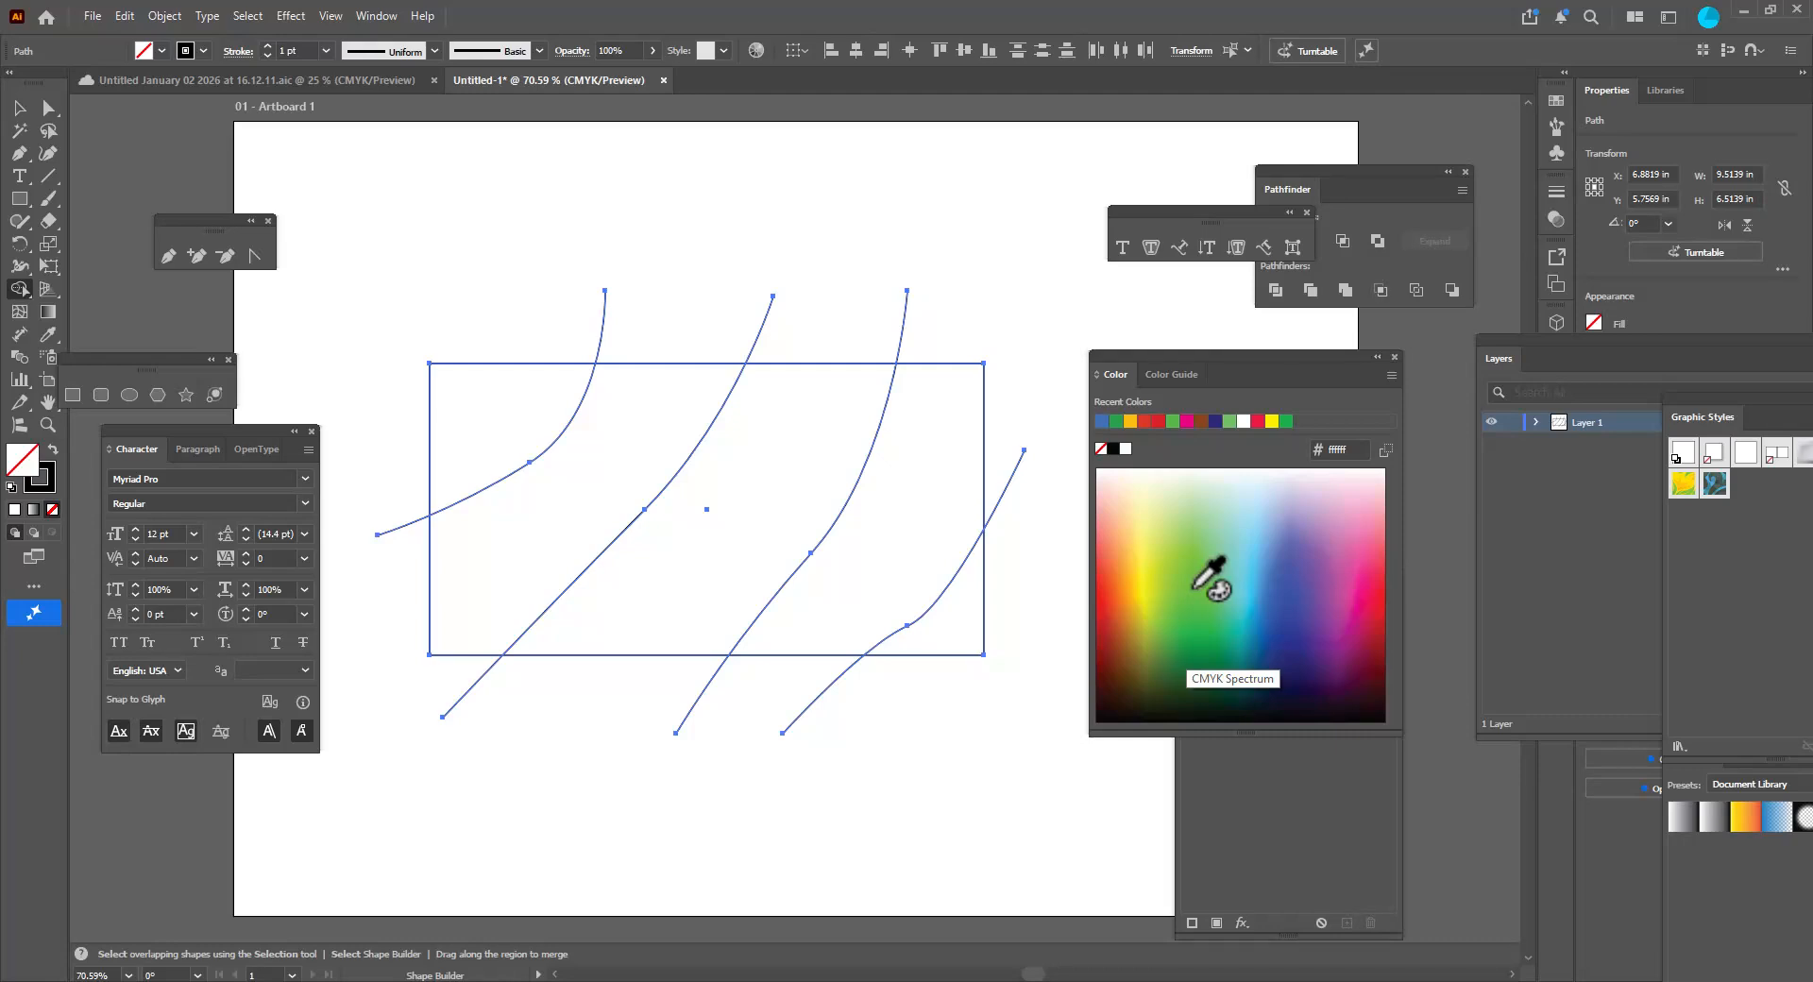
click(1195, 587)
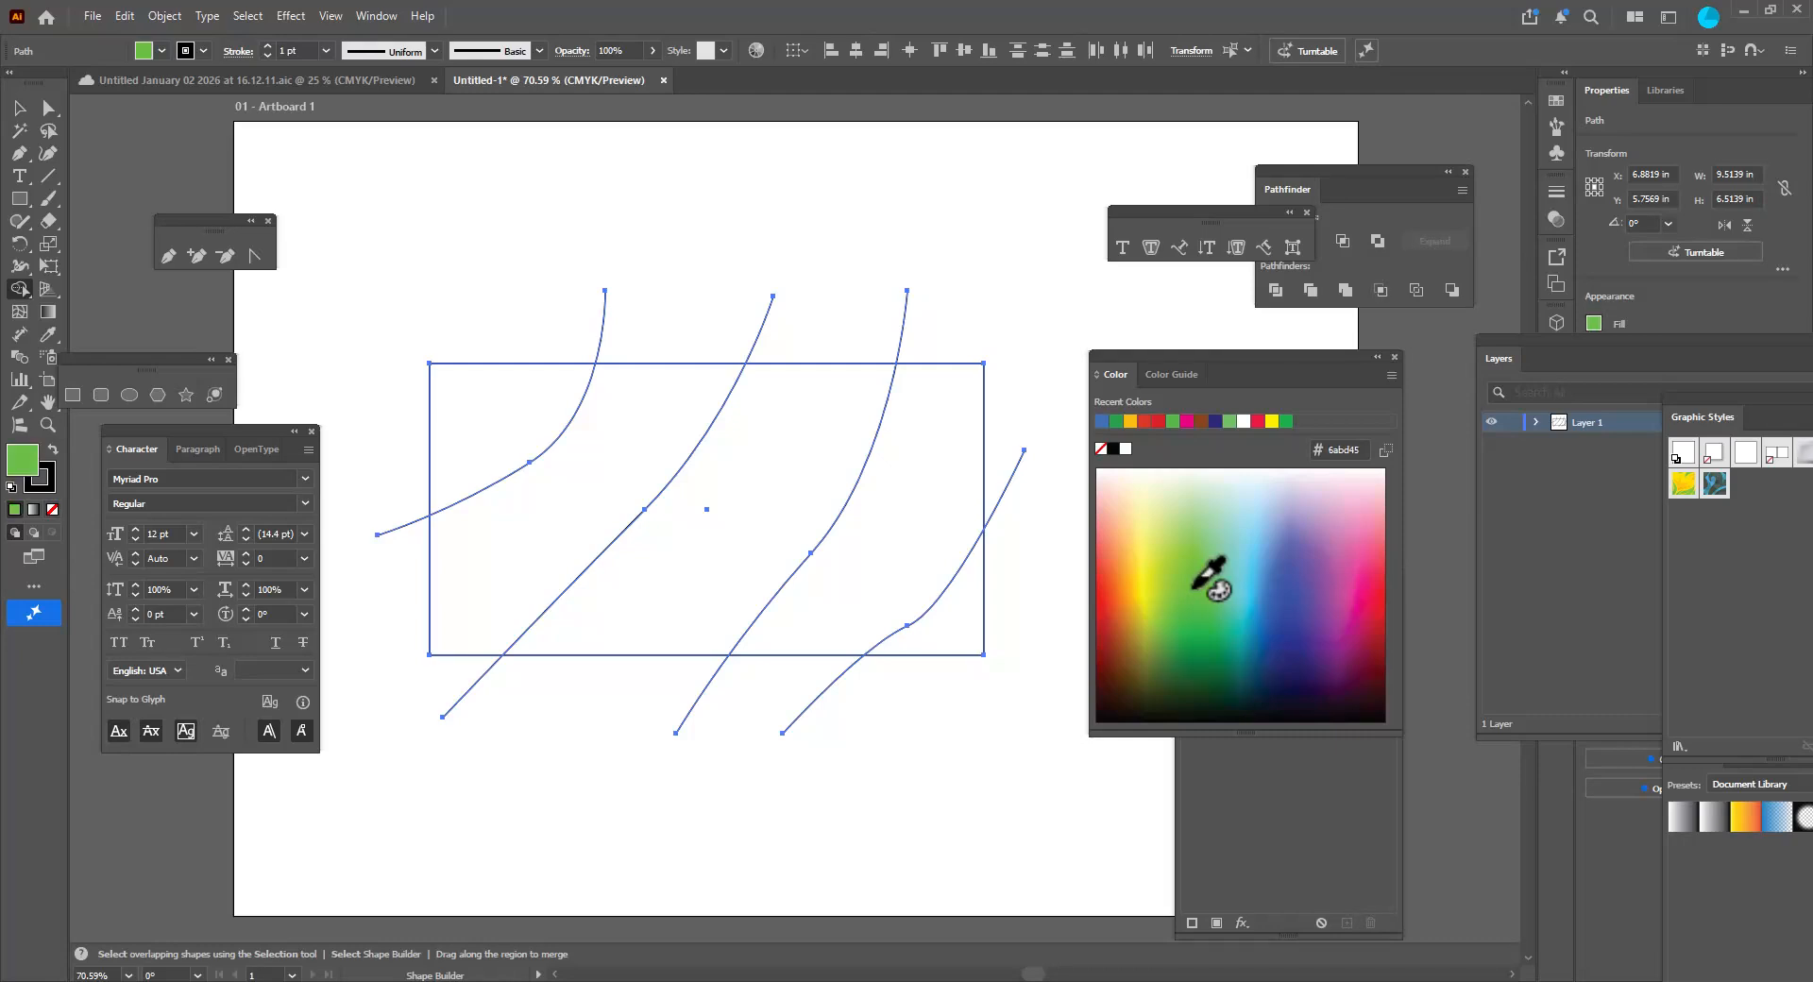
click(559, 421)
click(1284, 624)
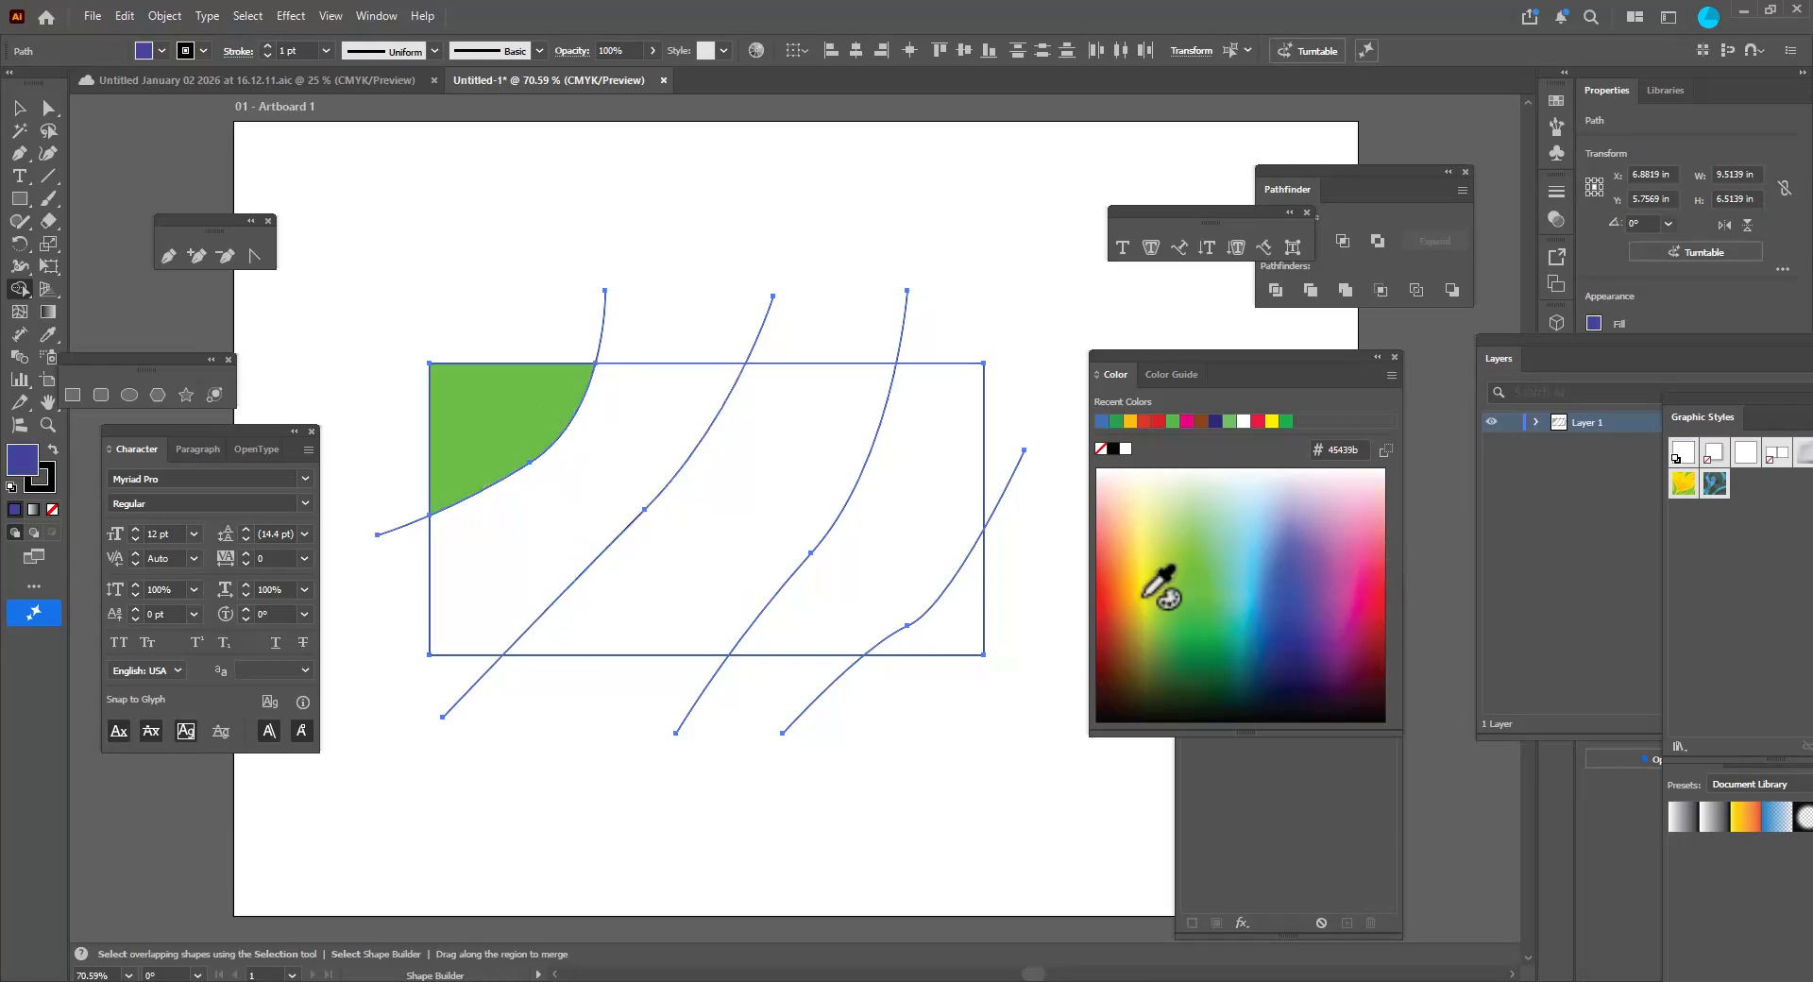
click(604, 479)
Fill the middle band yellow, the next band red (#ed1a37) and the lower-right corner region magenta (#c91686).
click(1154, 590)
click(820, 543)
click(1381, 589)
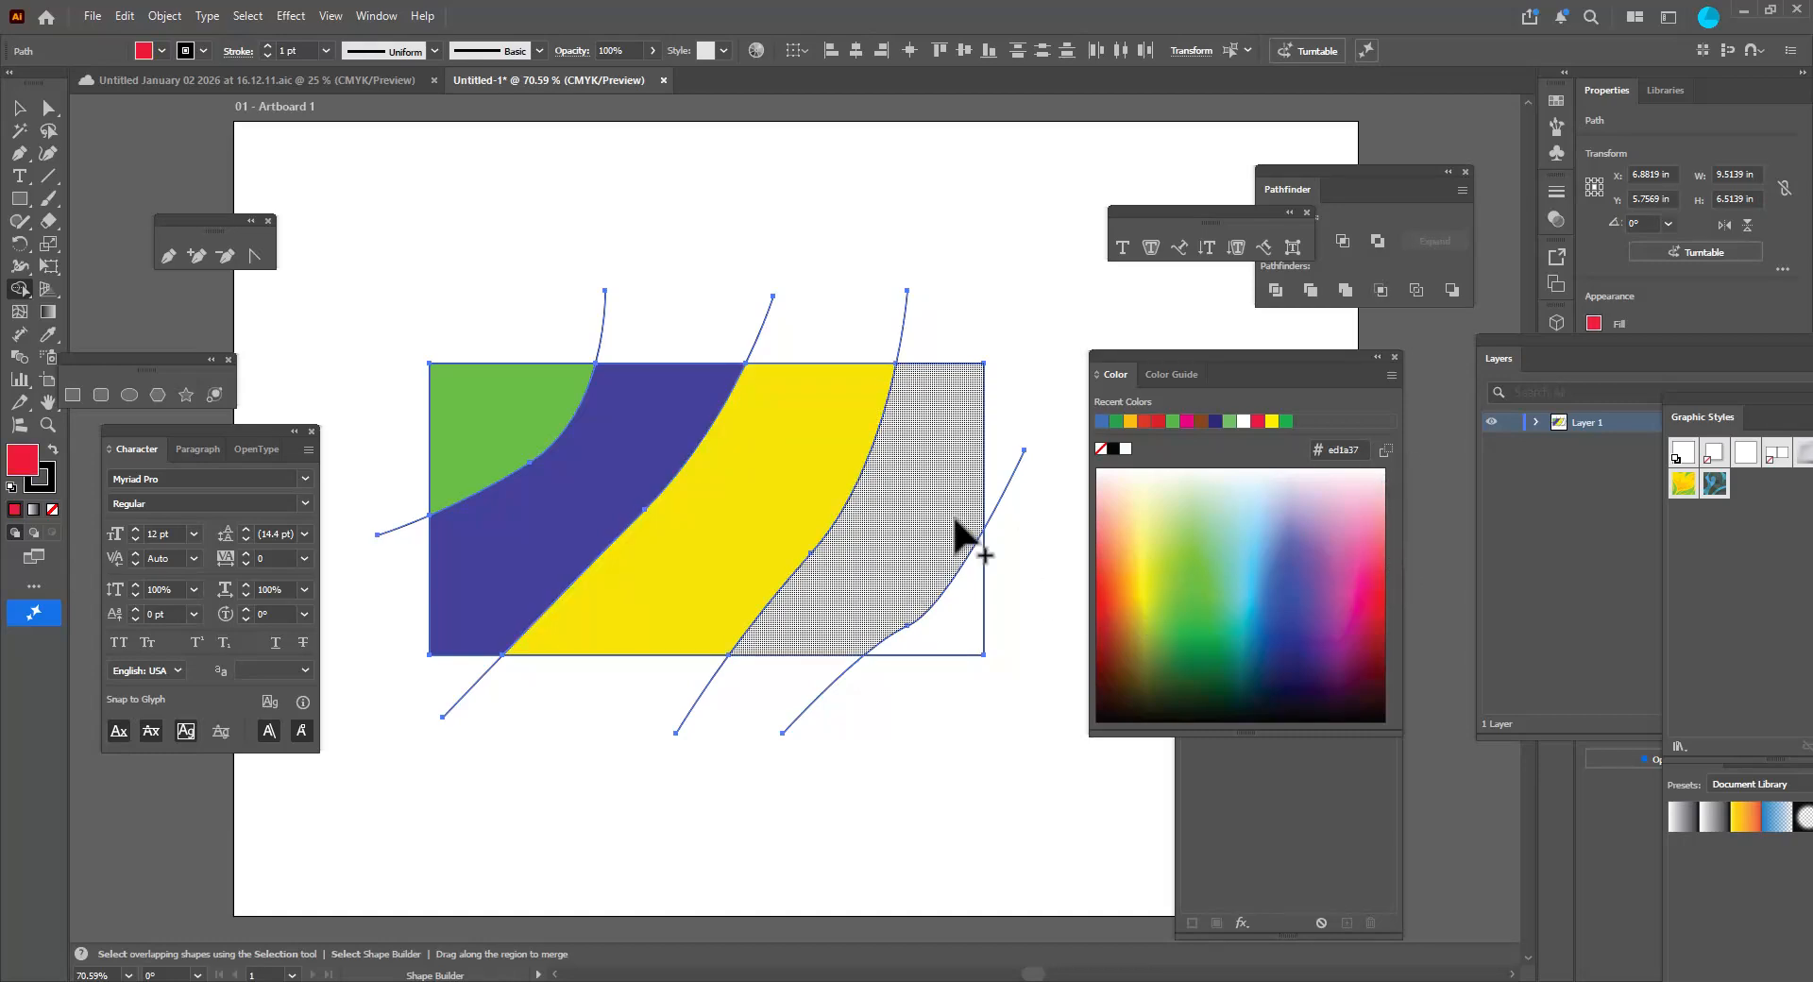
click(943, 539)
click(1356, 621)
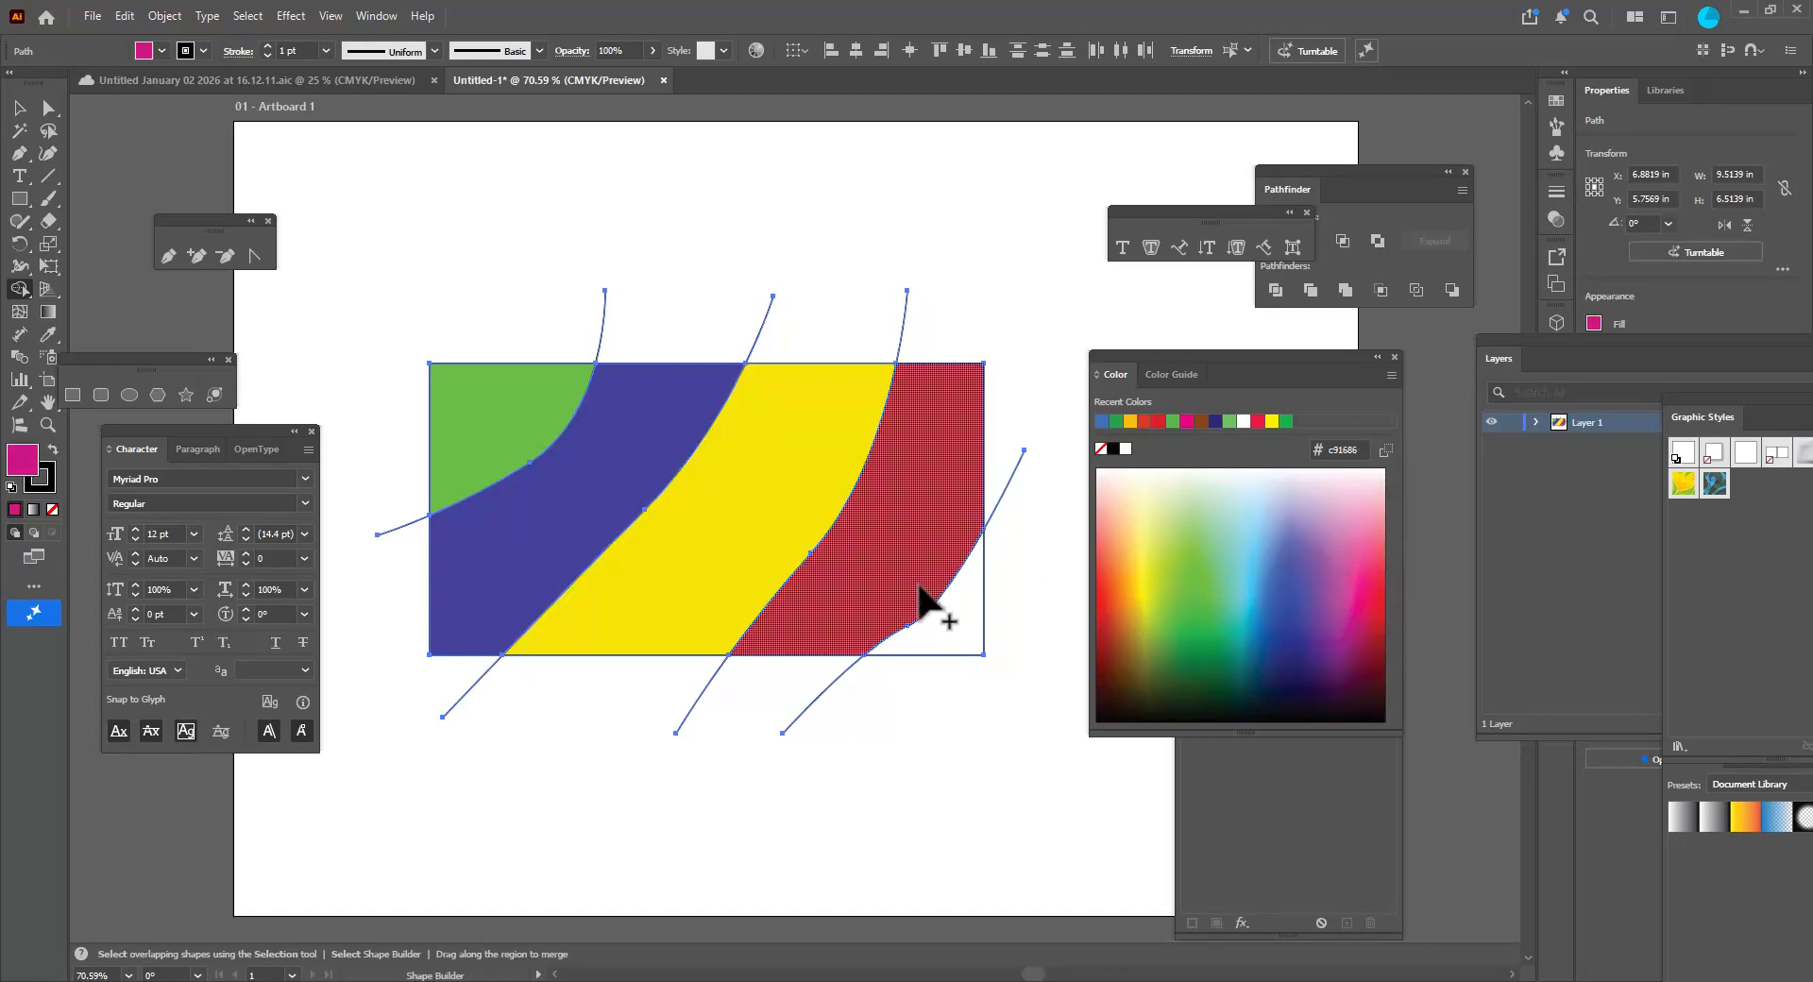
click(959, 627)
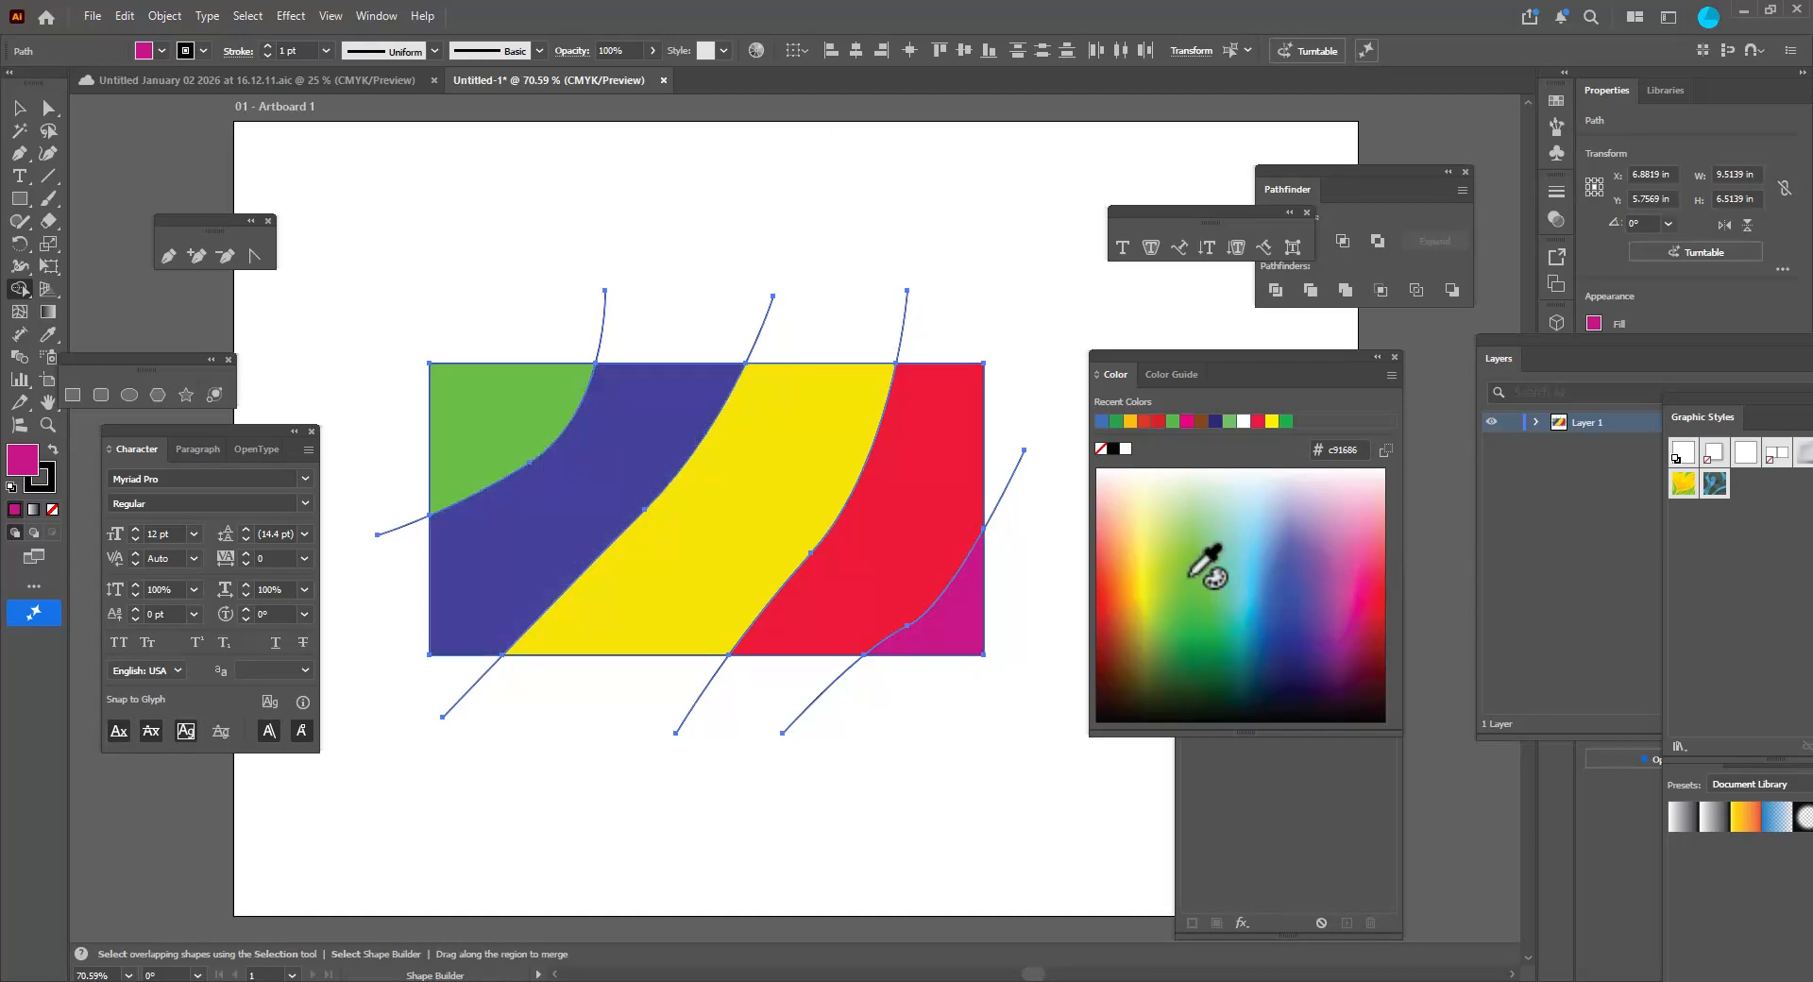
Delete the three leftover curve ends that stick out above the rectangle's upper edge.
click(48, 108)
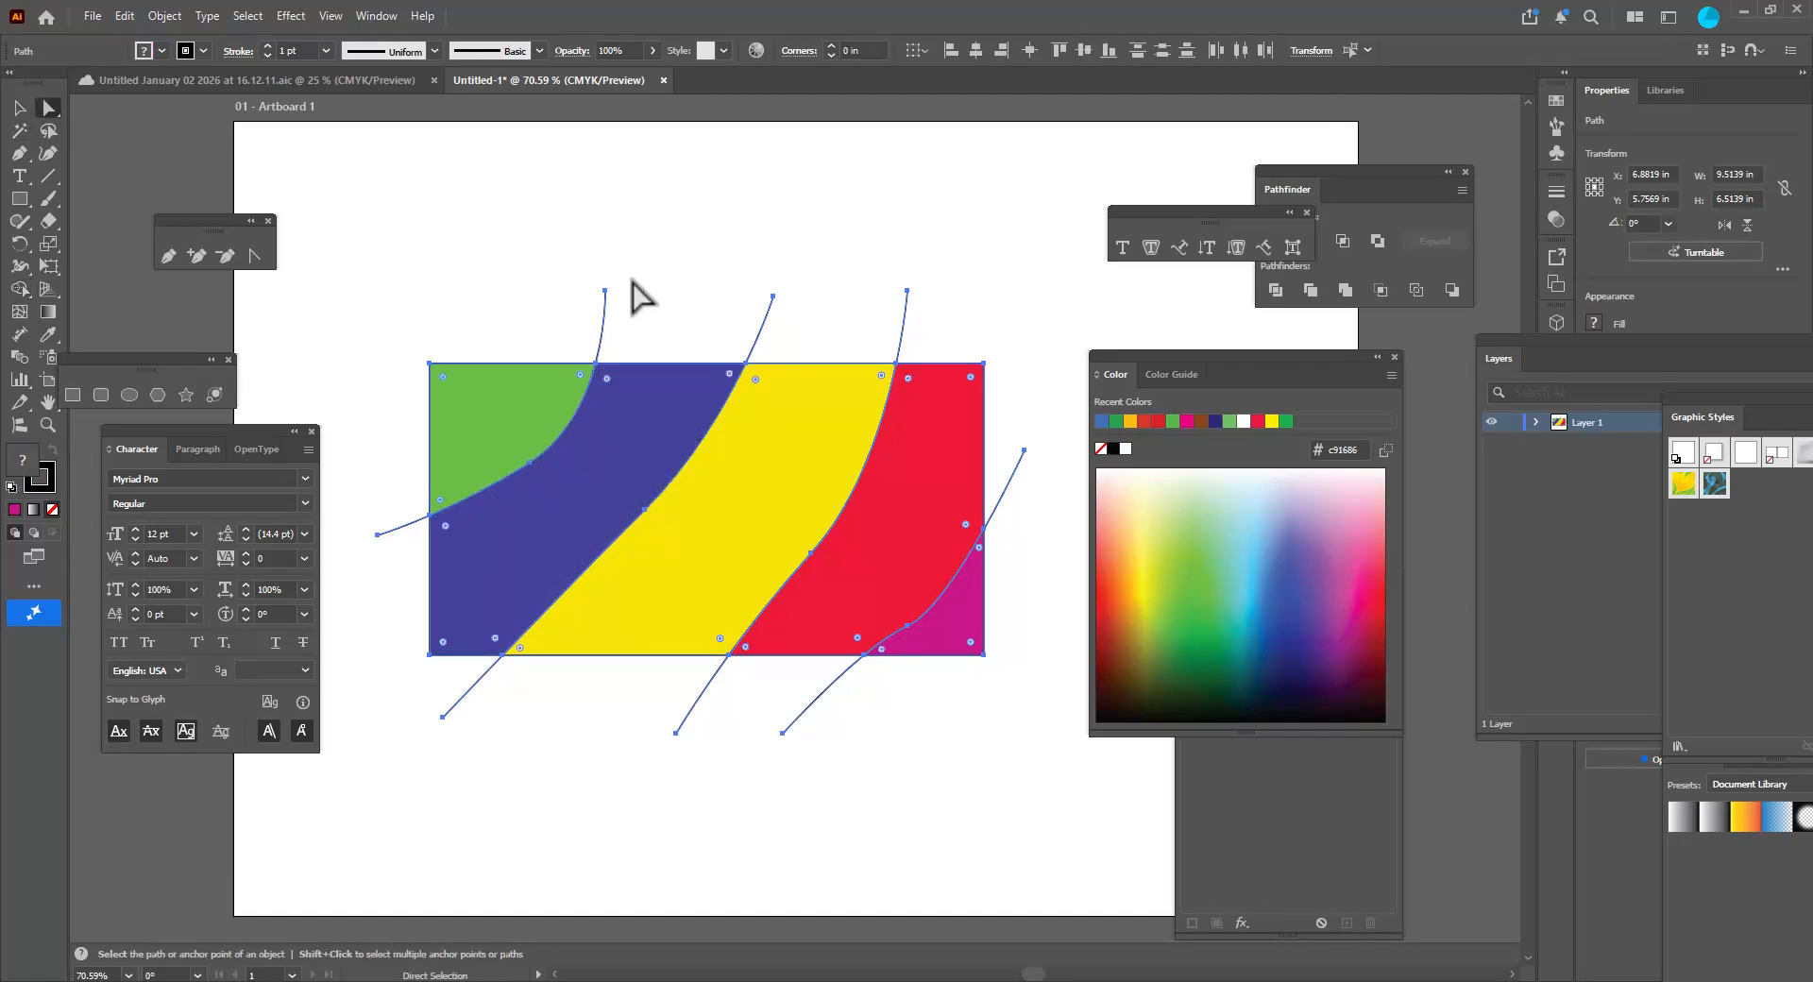
click(604, 291)
key(Delete)
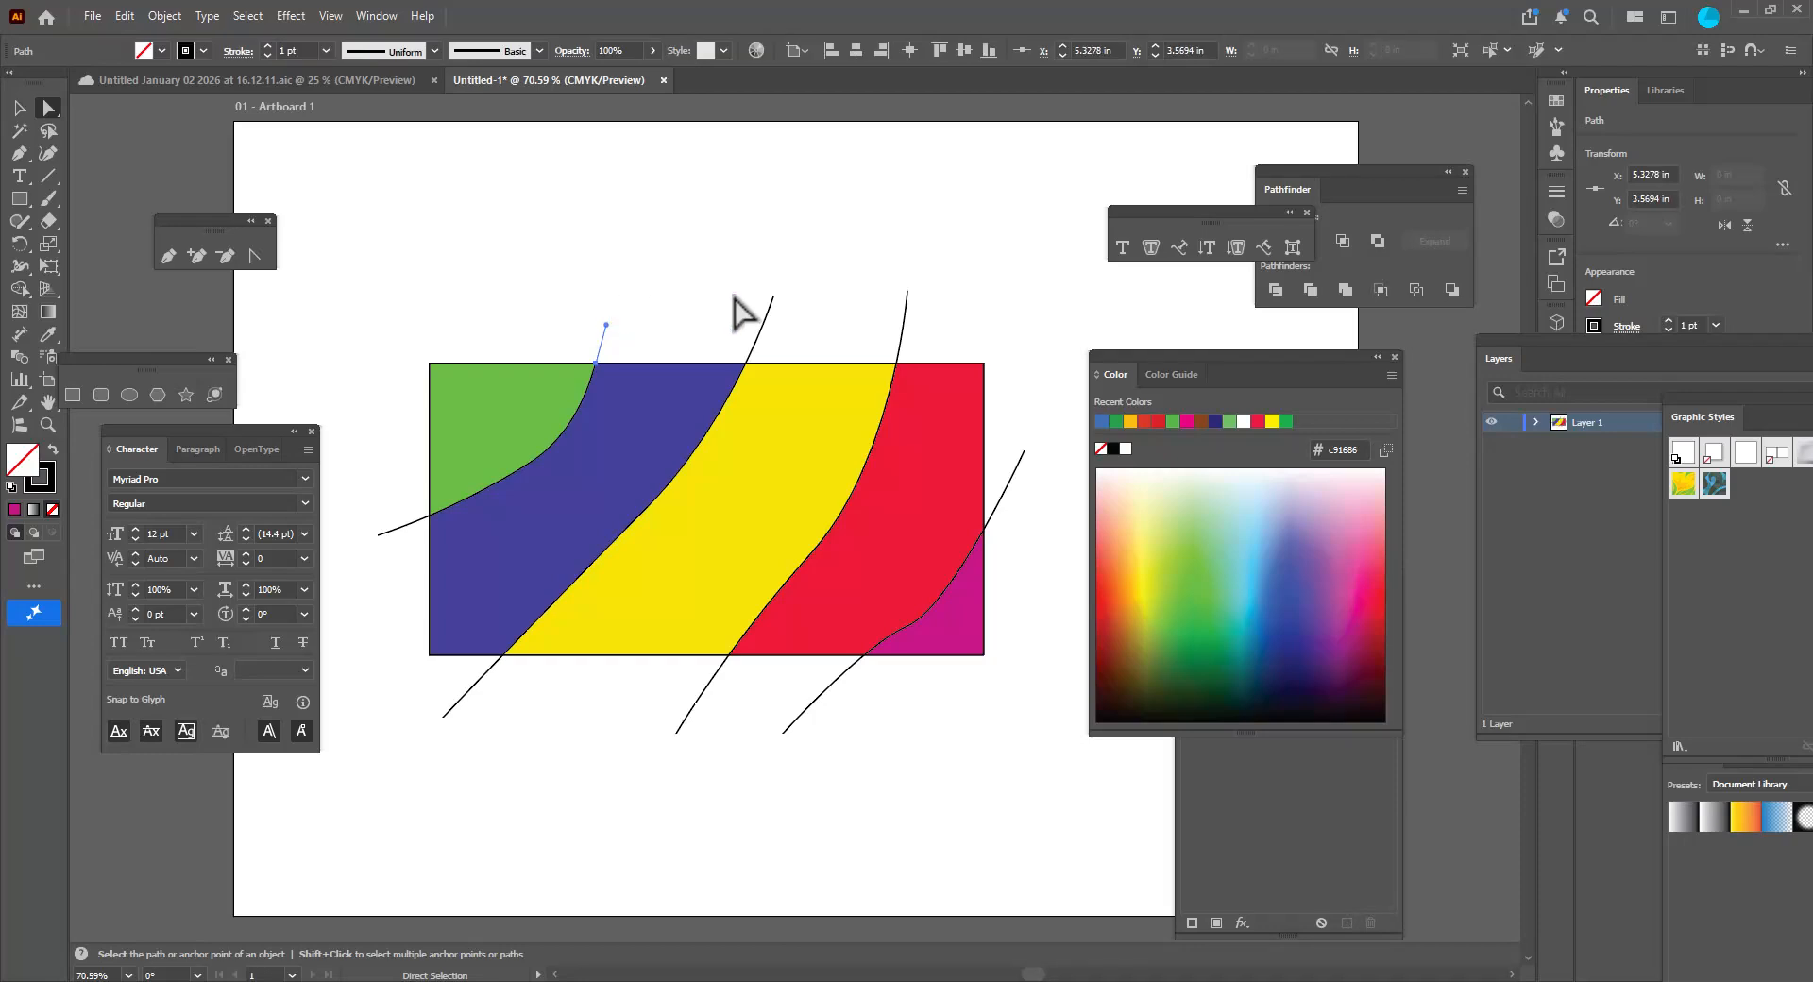
click(774, 297)
key(Delete)
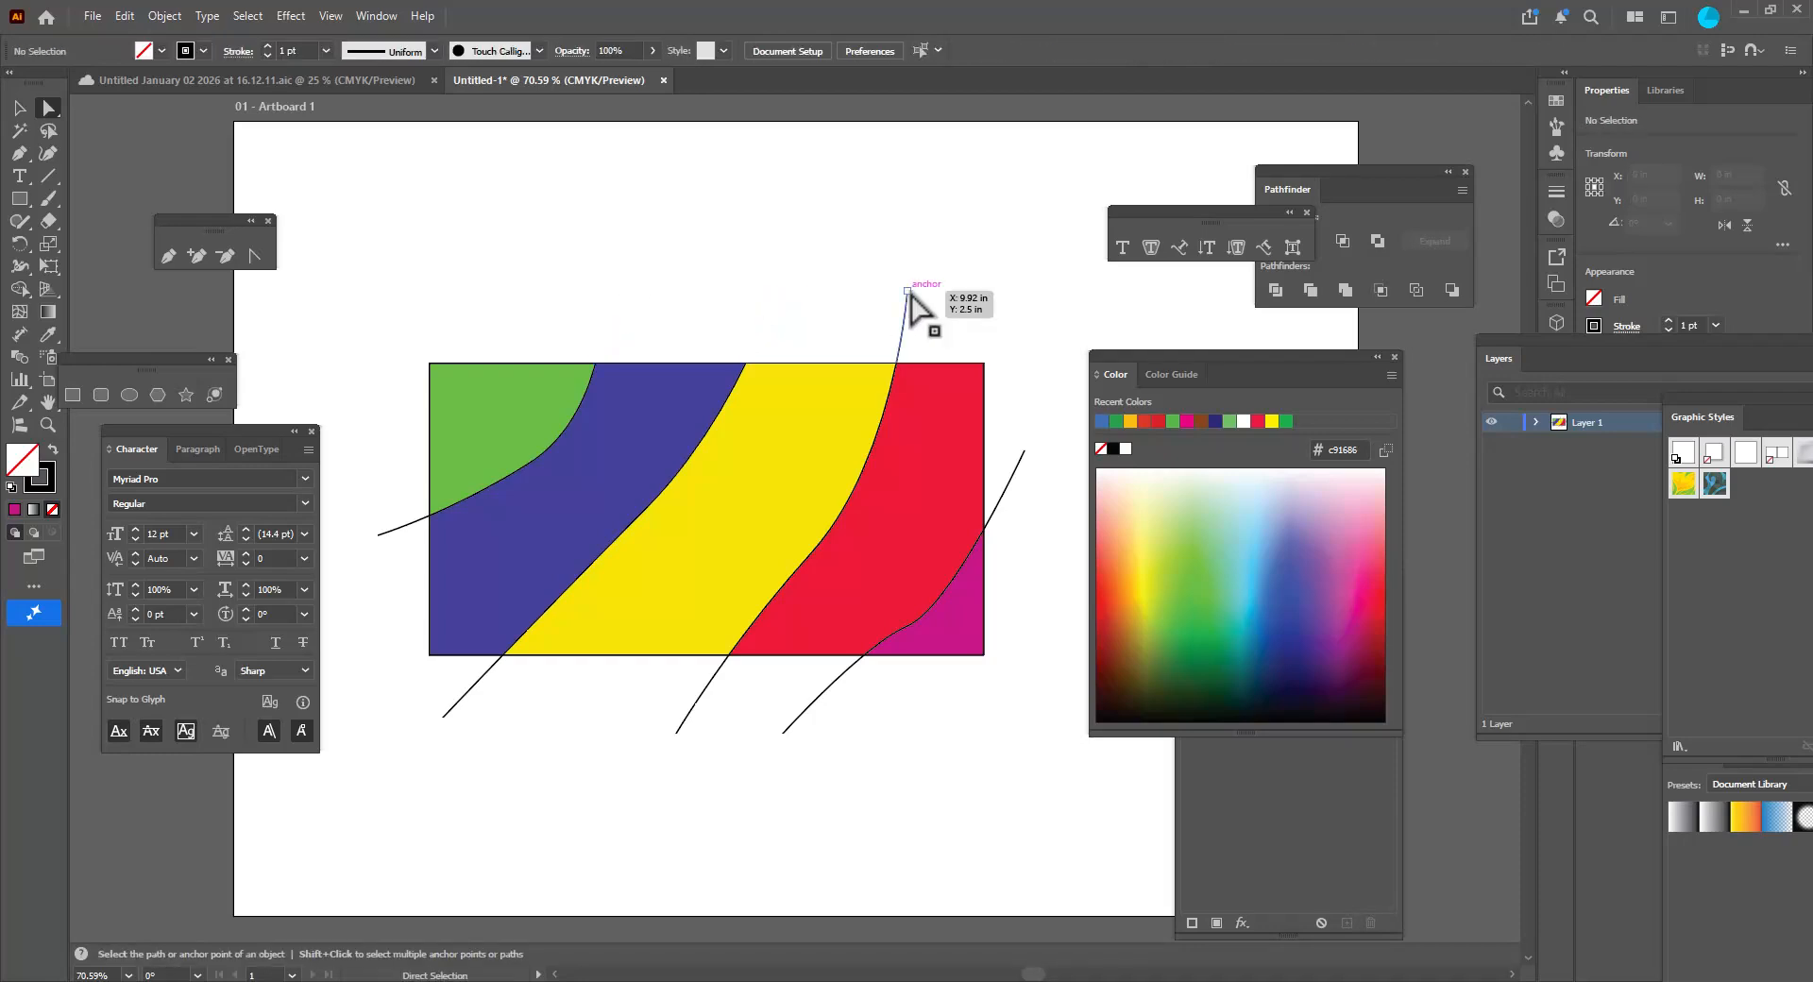
click(907, 292)
key(Delete)
Delete the remaining curve ends that protrude beyond the rectangle's right, lower and left edges.
click(1025, 451)
key(Delete)
click(783, 733)
key(Delete)
key(Delete)
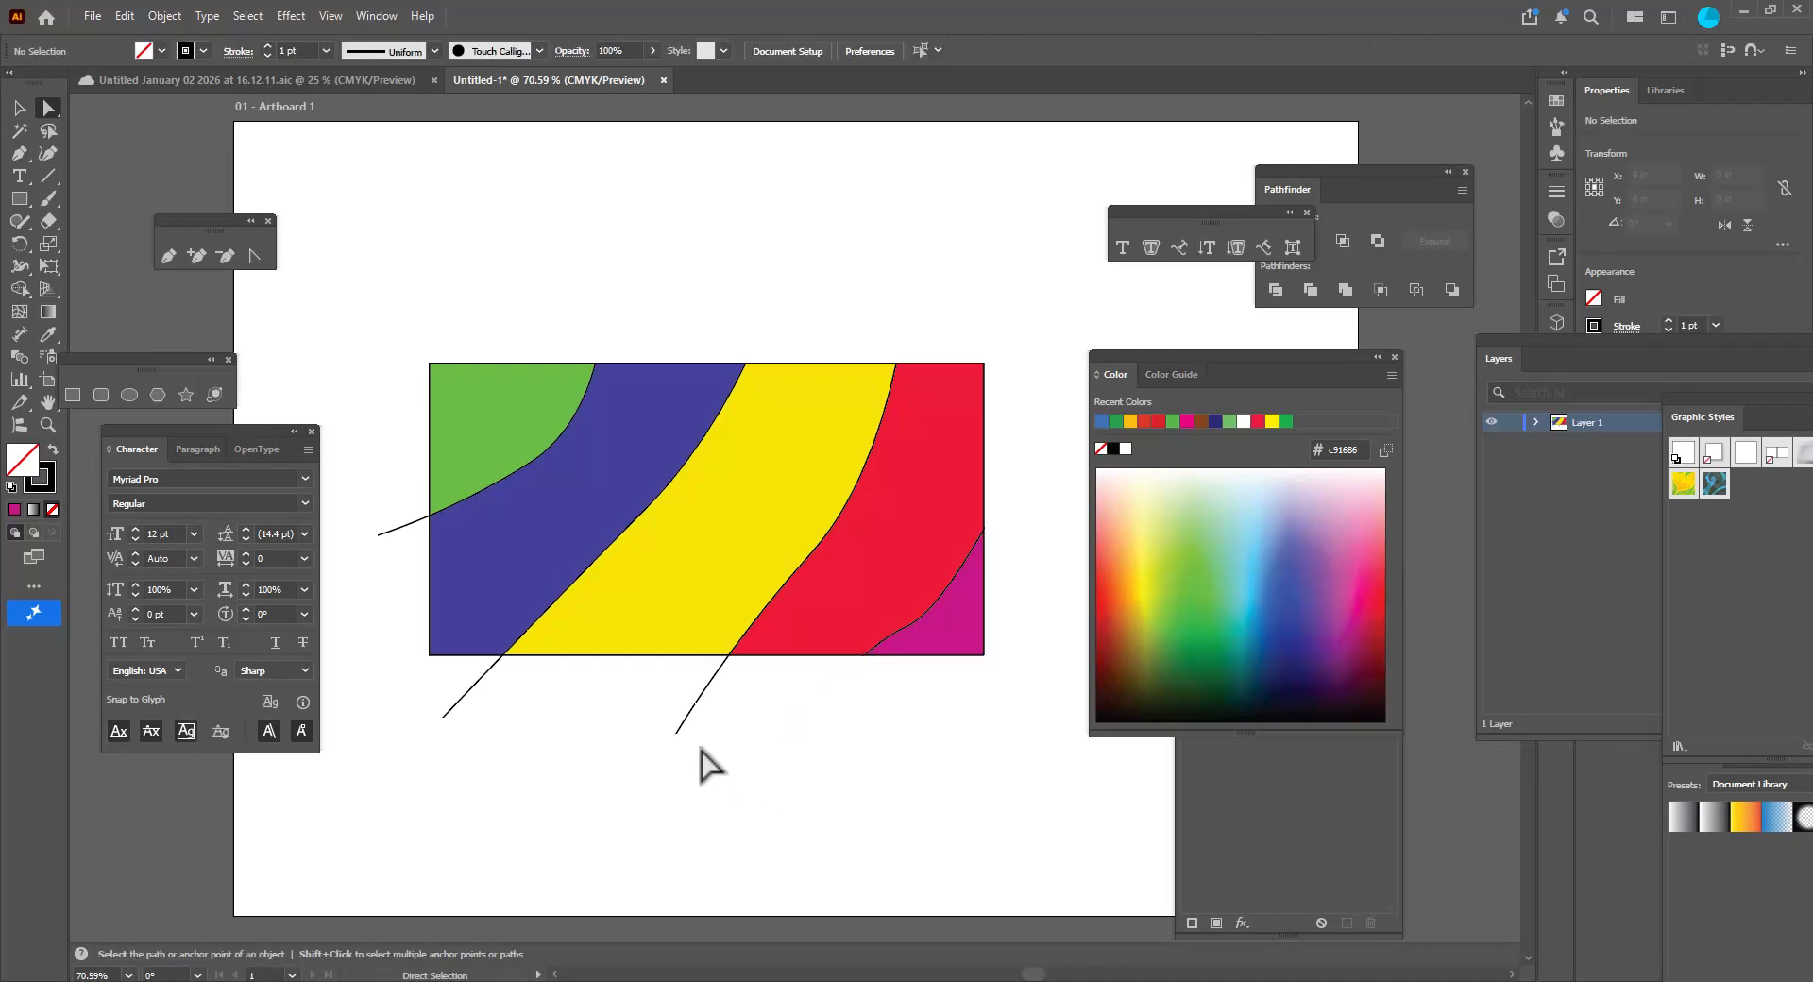
click(678, 734)
key(Delete)
click(443, 717)
key(Delete)
click(377, 534)
key(Delete)
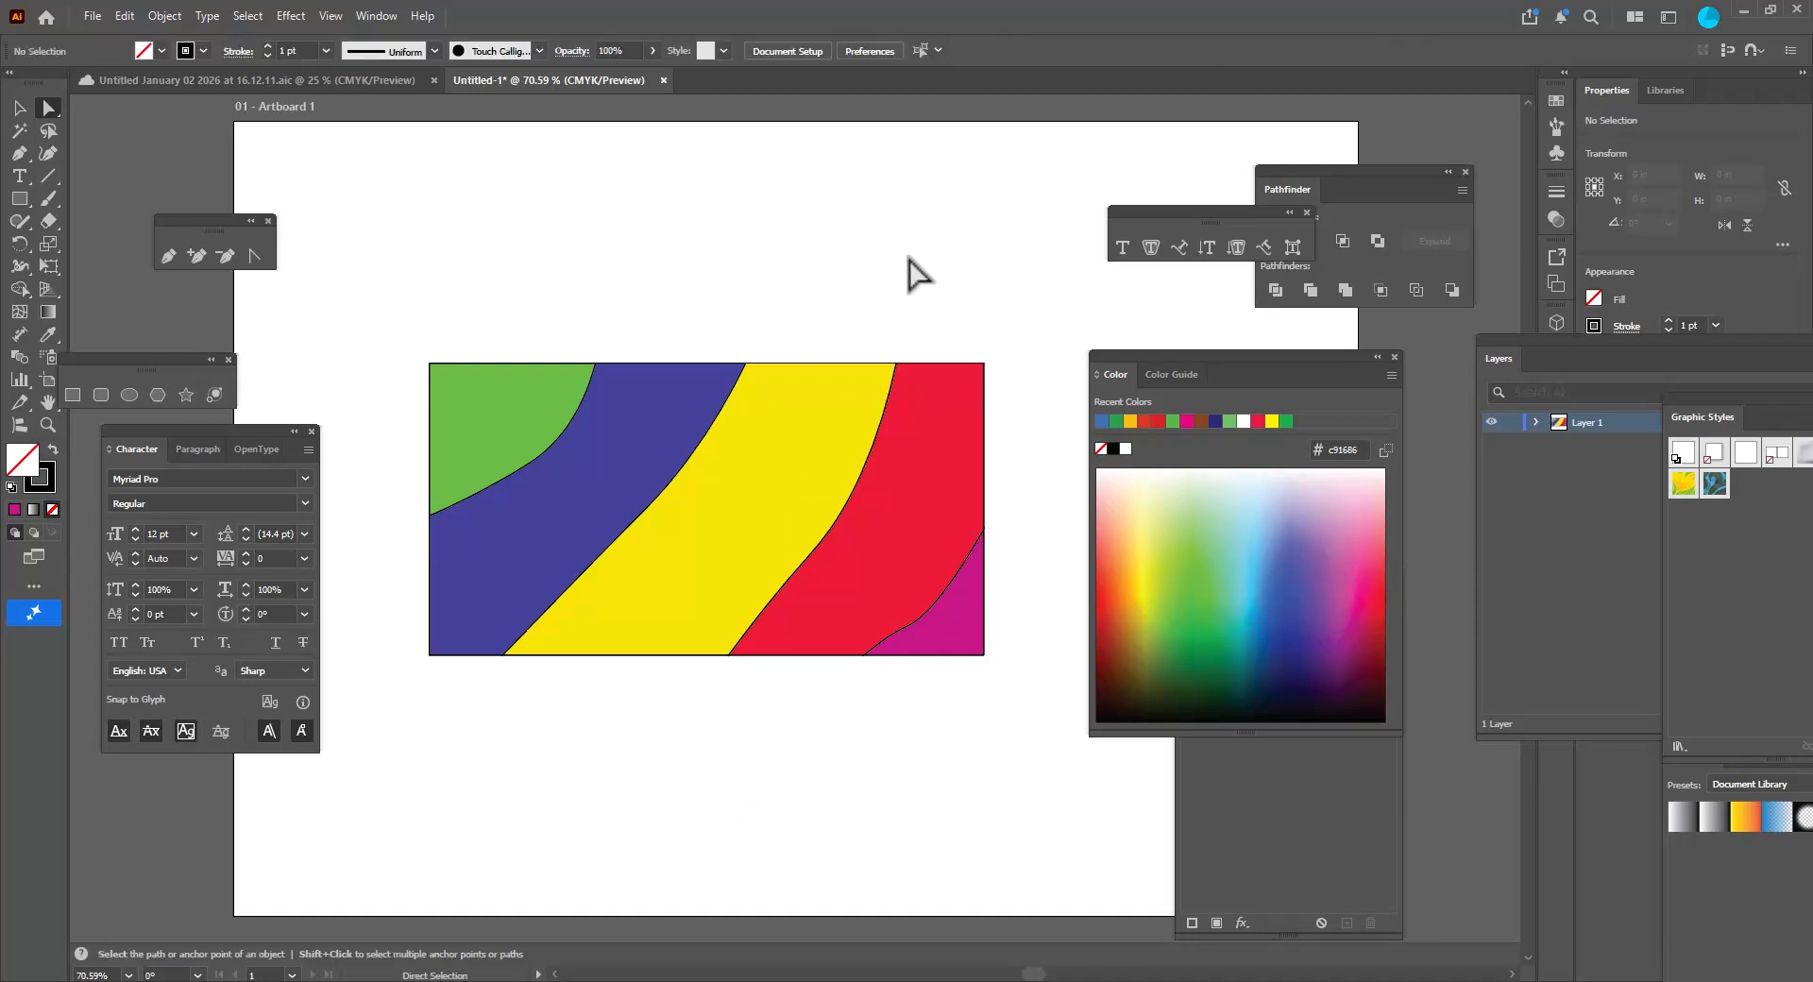
Remove the stroke from all the coloured pieces of the rectangle.
click(19, 108)
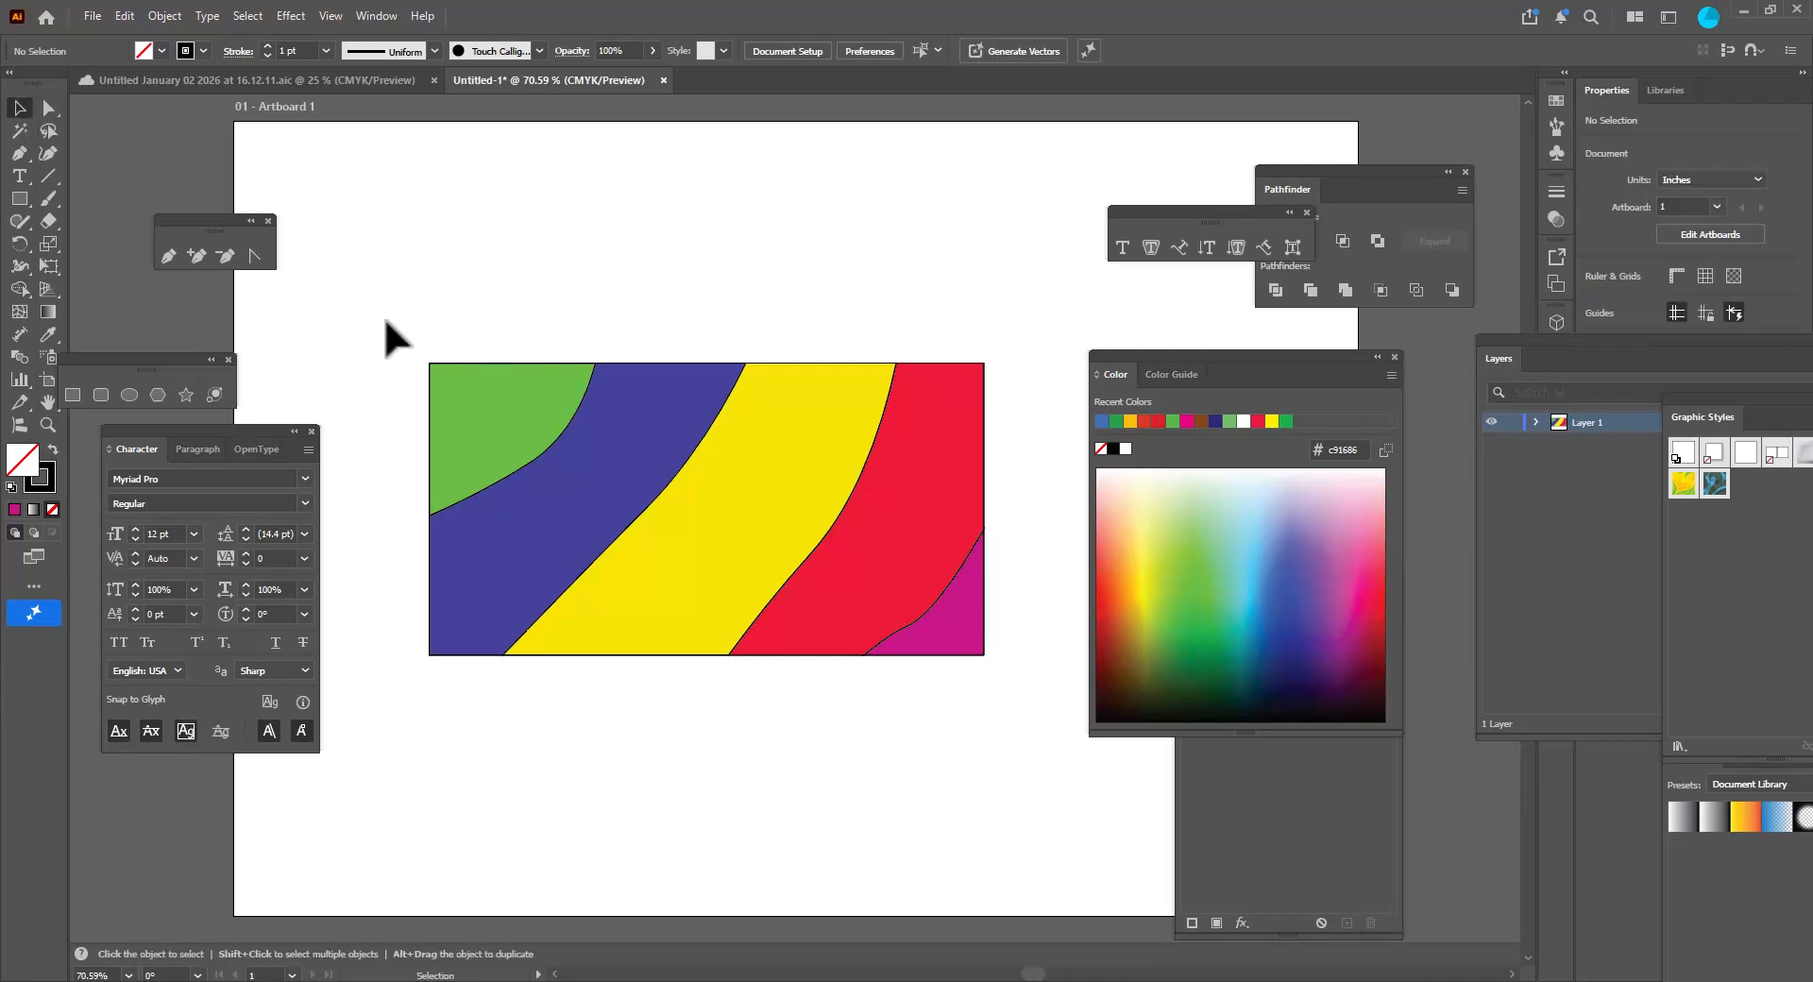
drag(438, 349, 1070, 801)
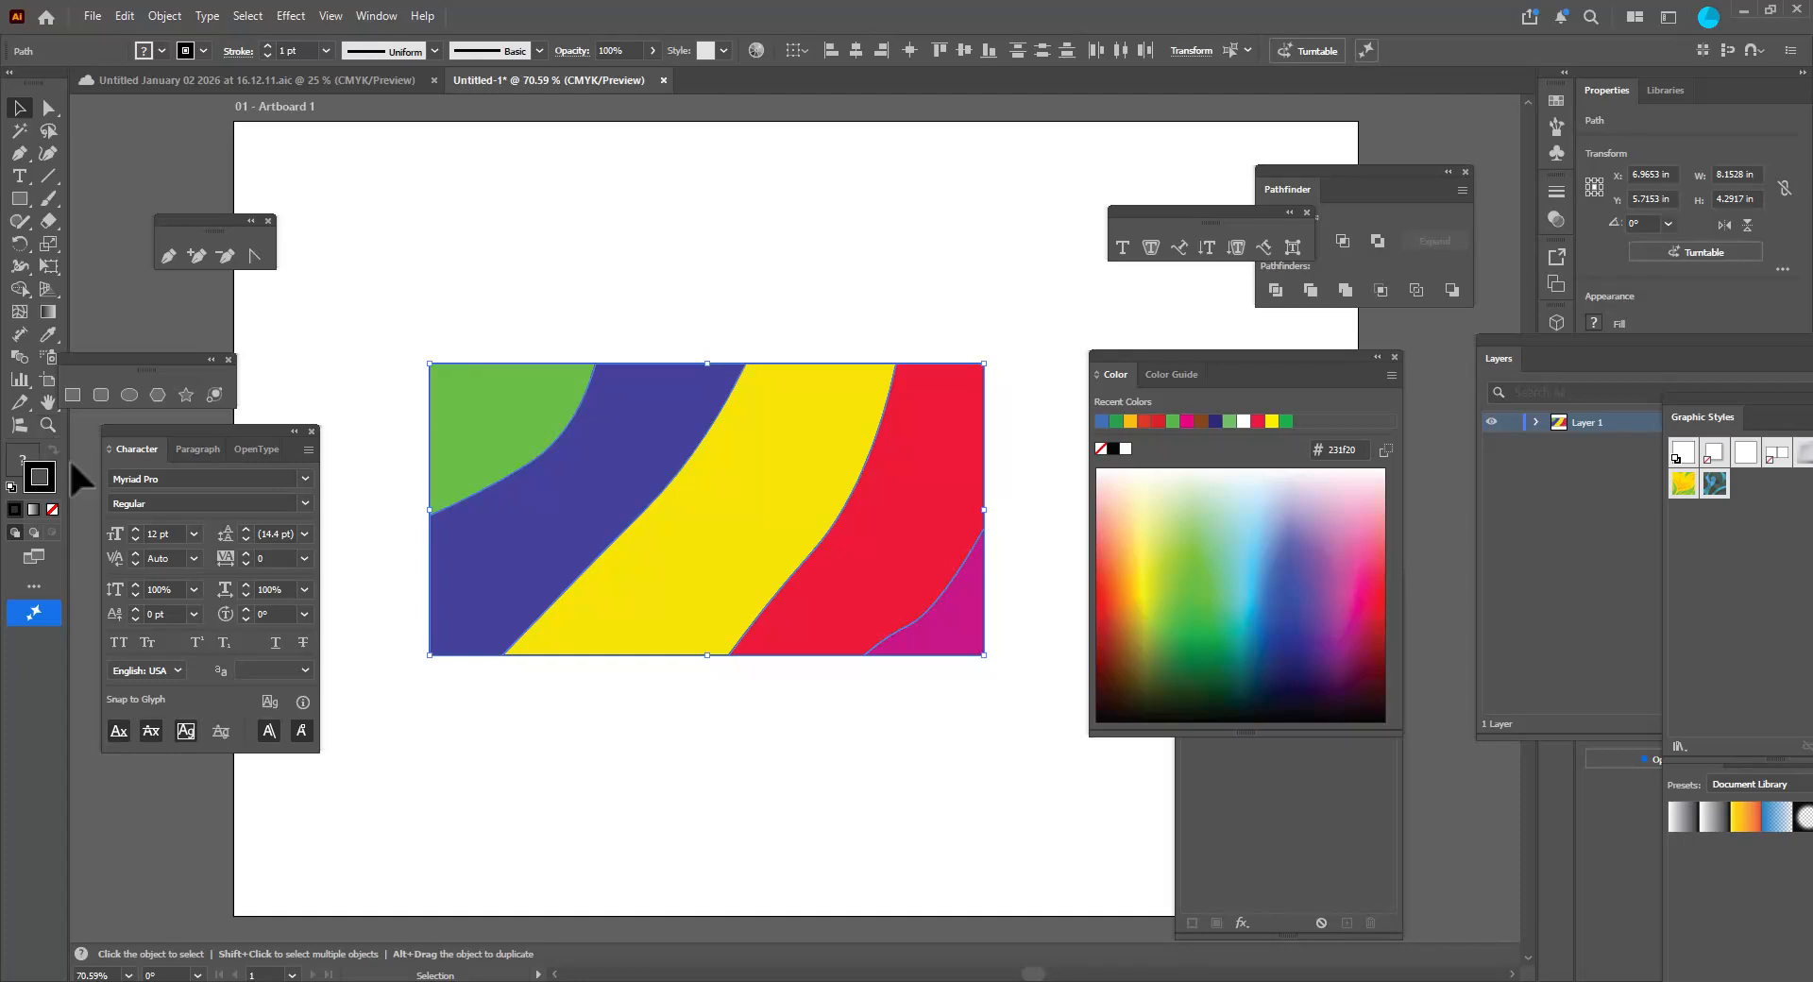
click(51, 509)
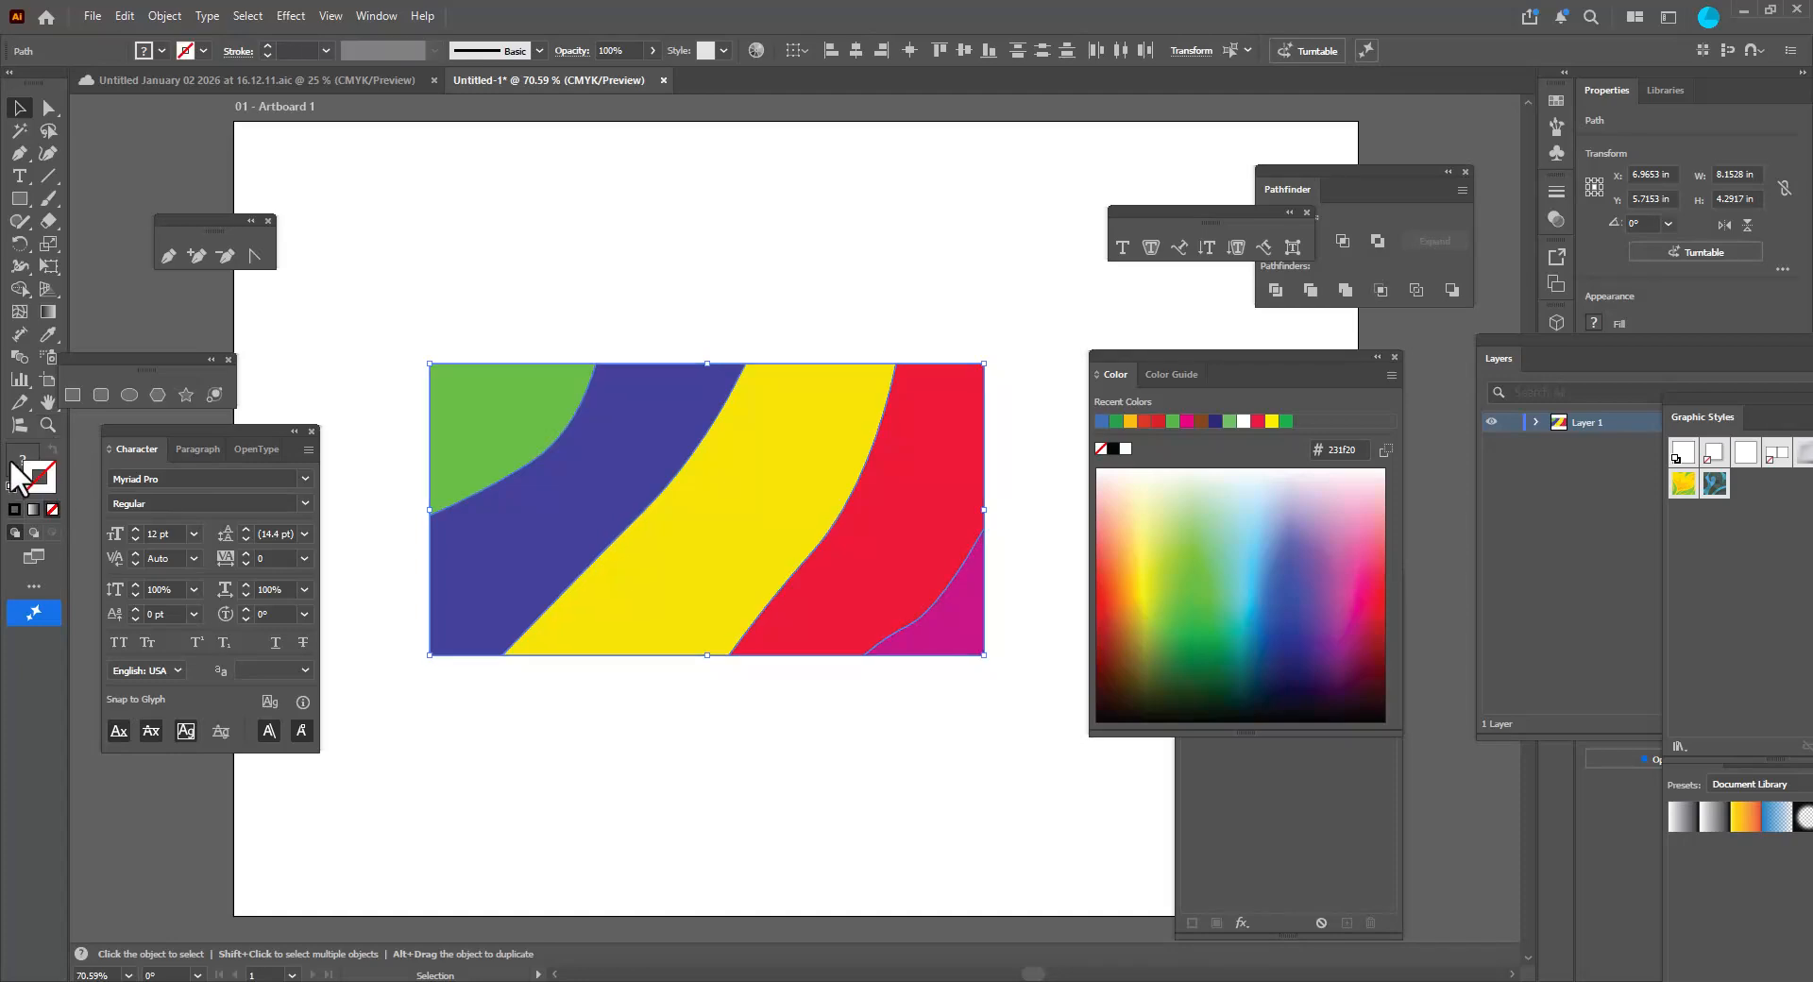
click(554, 283)
Move the green, magenta, red and violet-blue pieces slightly outward from the yellow band.
click(498, 404)
drag(498, 404, 478, 374)
drag(983, 647, 1043, 716)
drag(877, 538, 894, 558)
drag(610, 425, 594, 415)
click(748, 268)
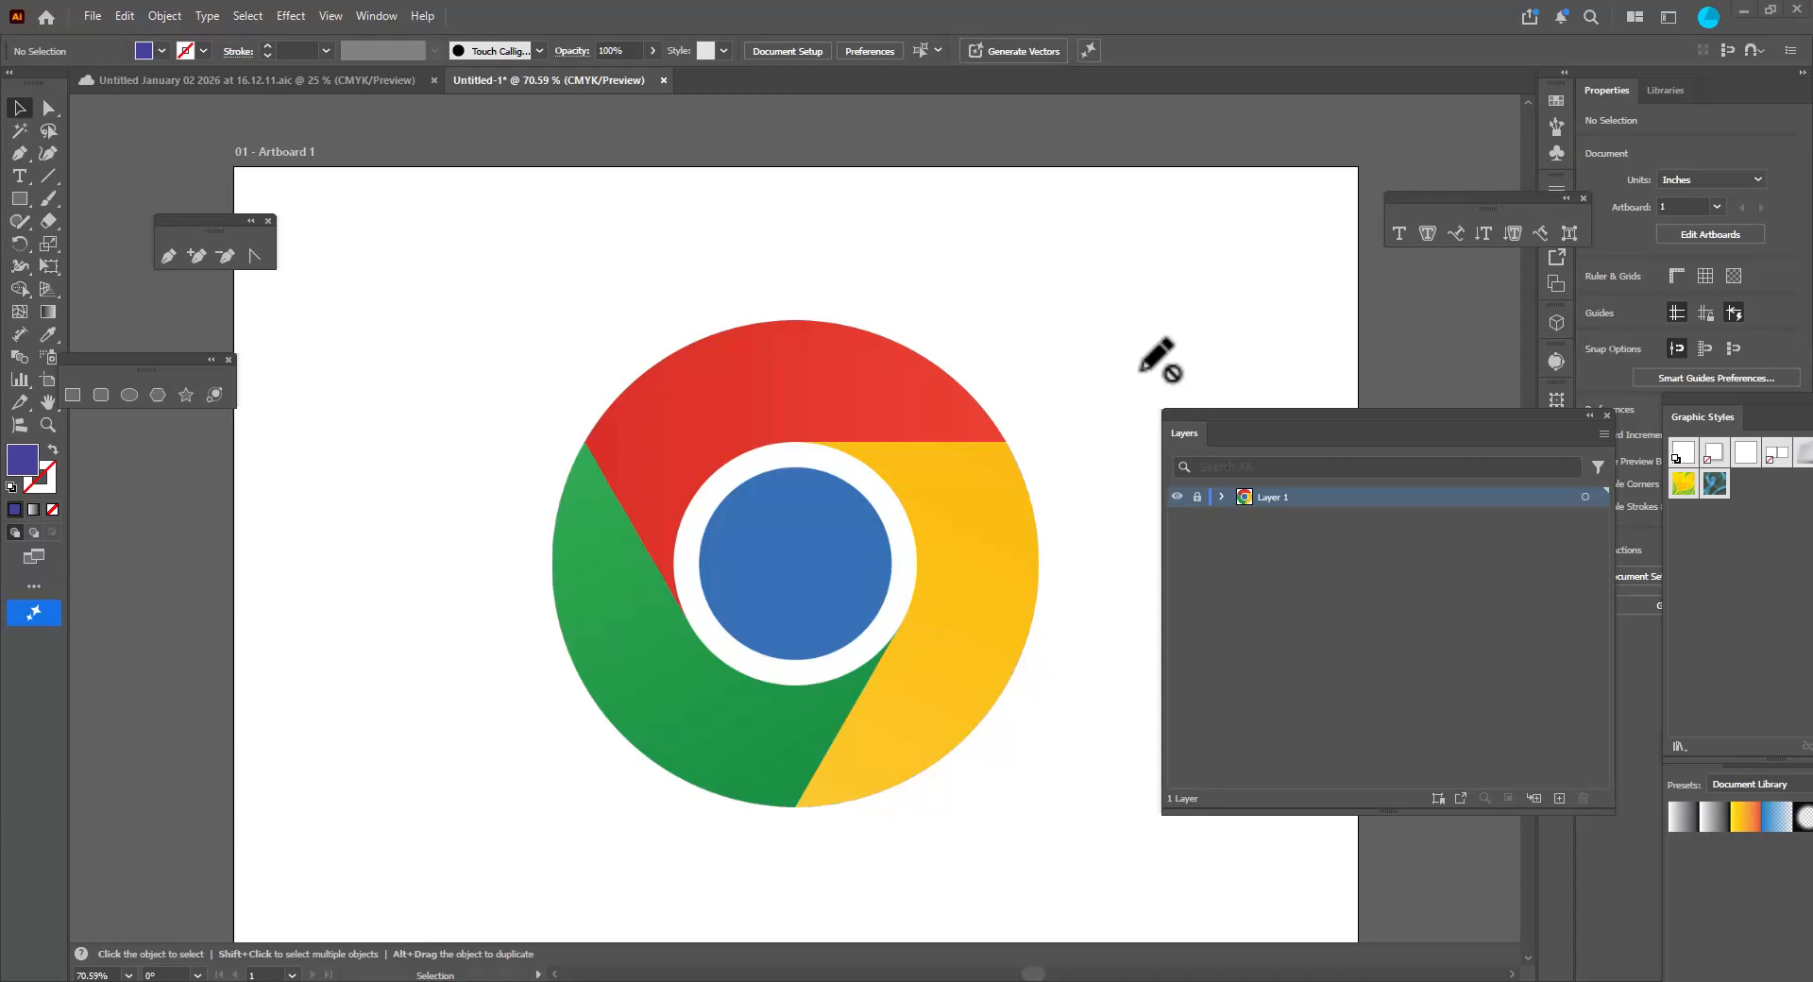
Unlock Layer 1 and lower the opacity of the linked Chrome logo image to make it a faint tracing template.
drag(1284, 410, 1244, 347)
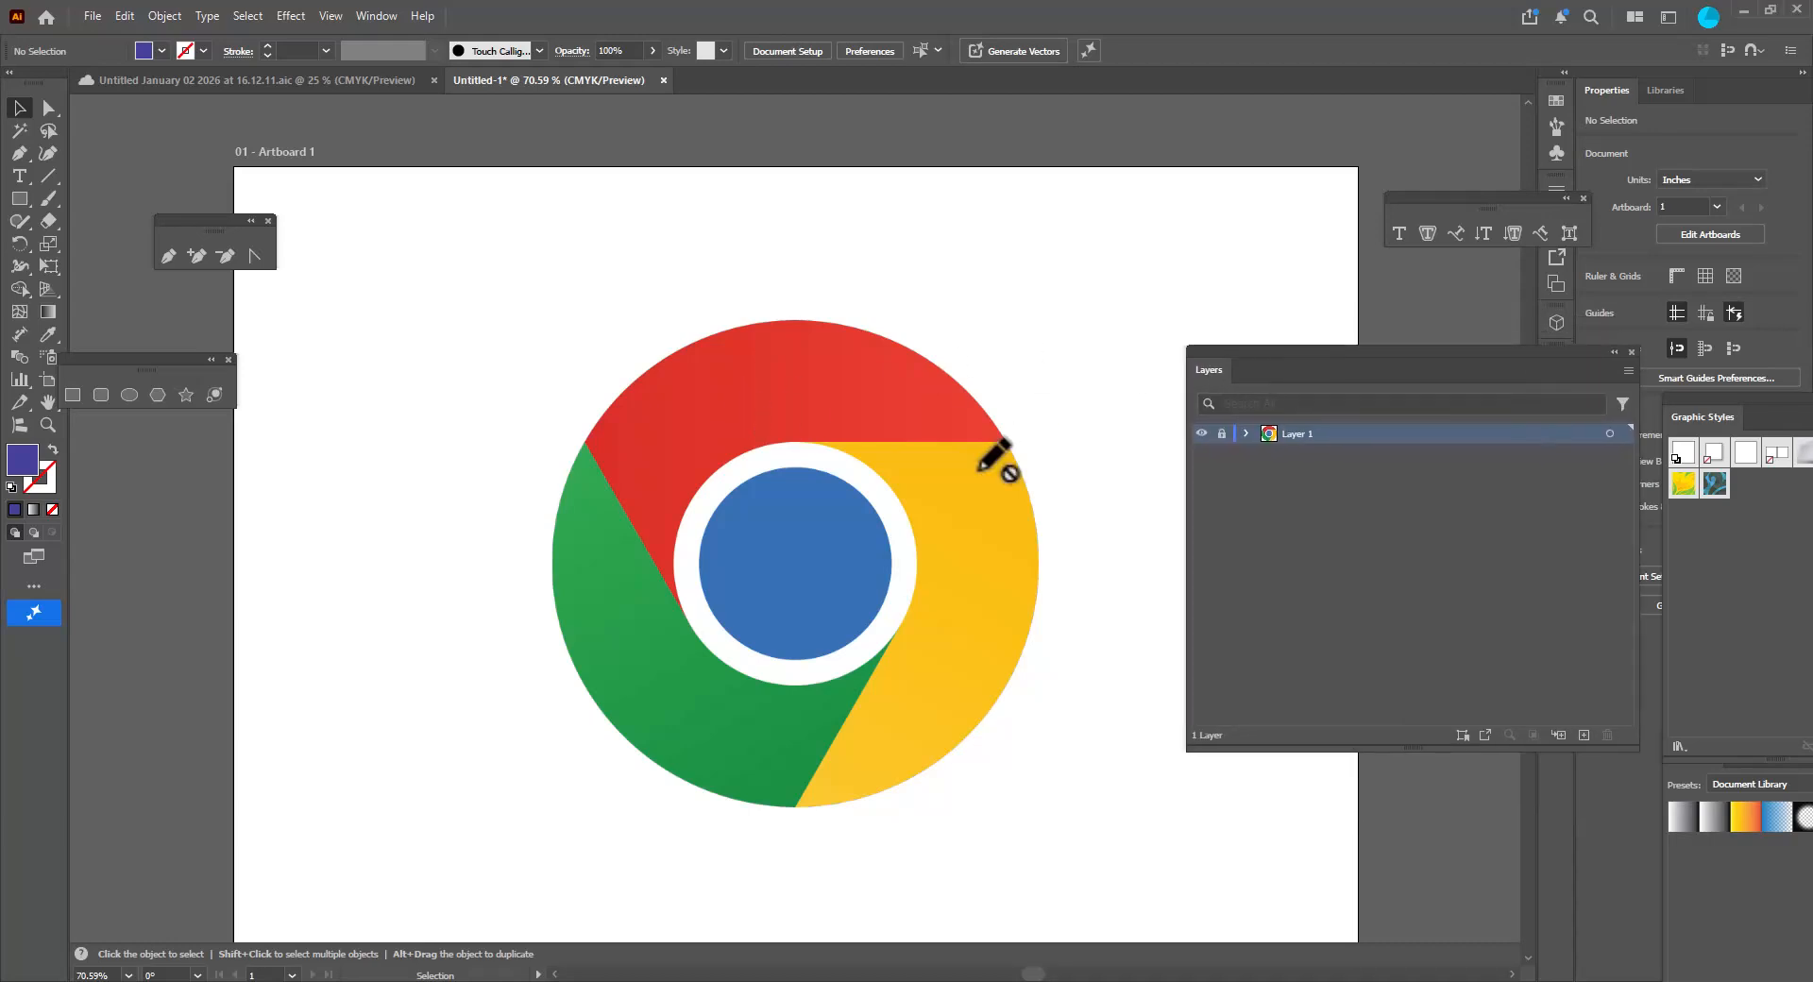
click(1221, 433)
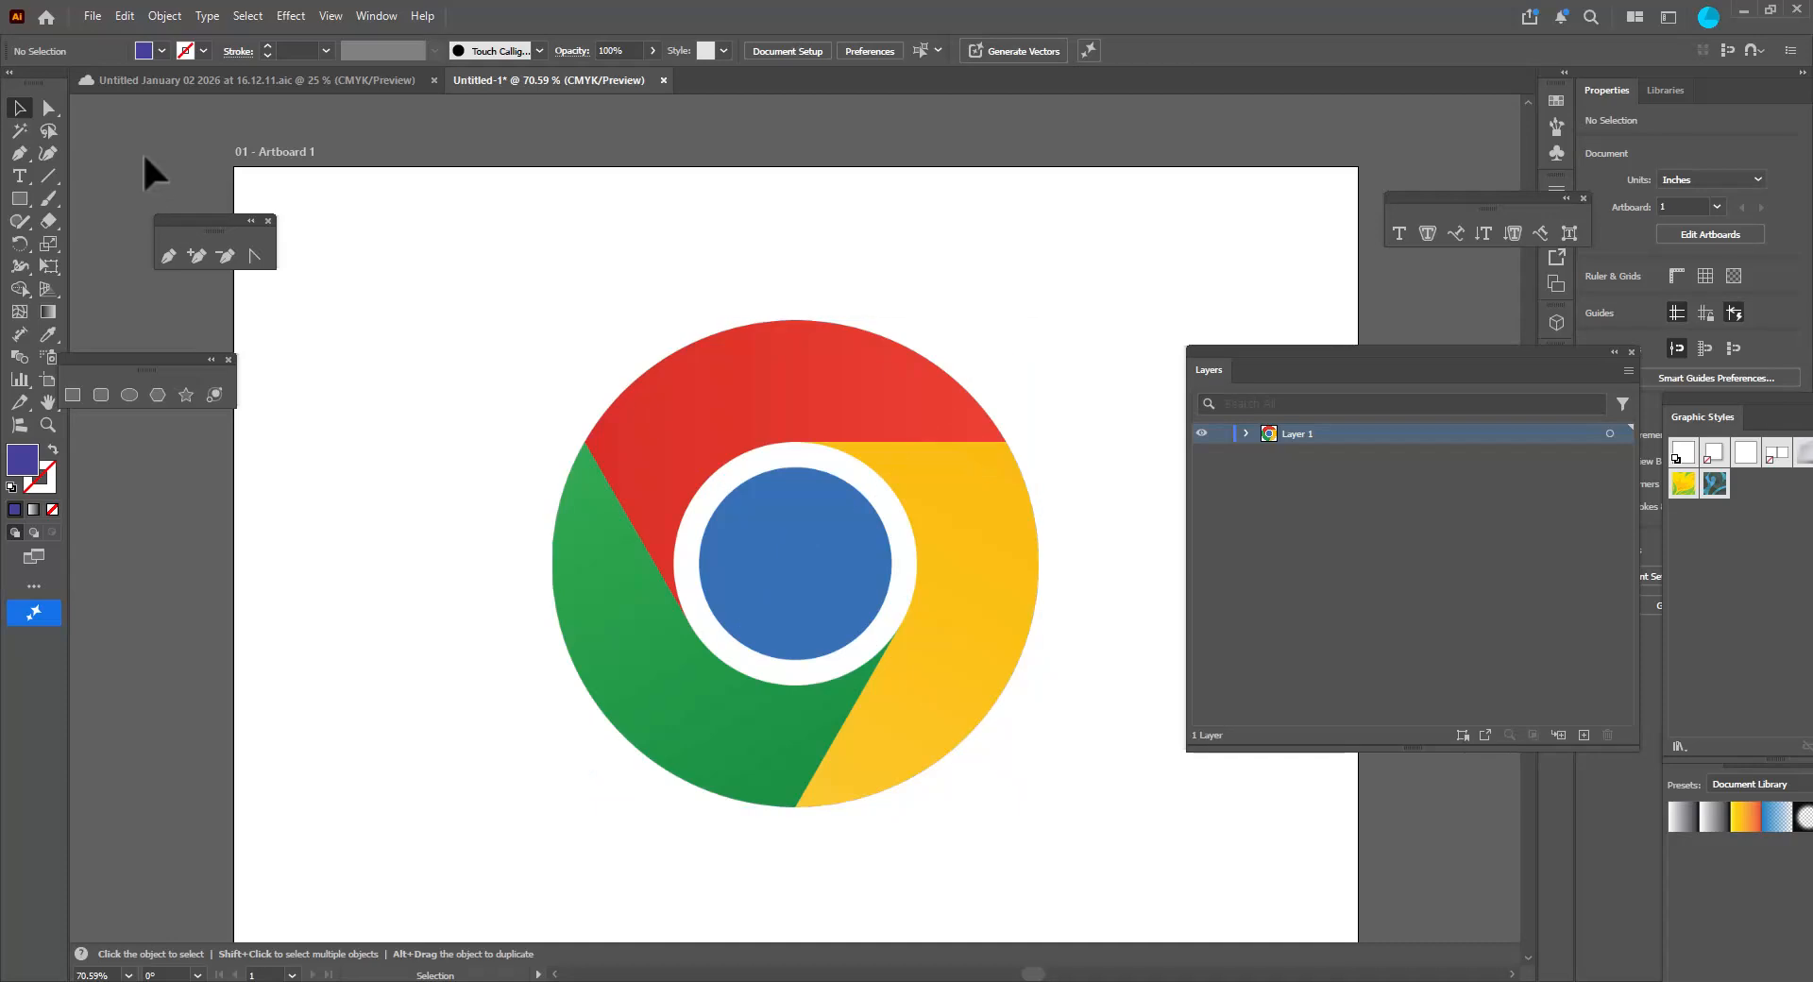
click(930, 421)
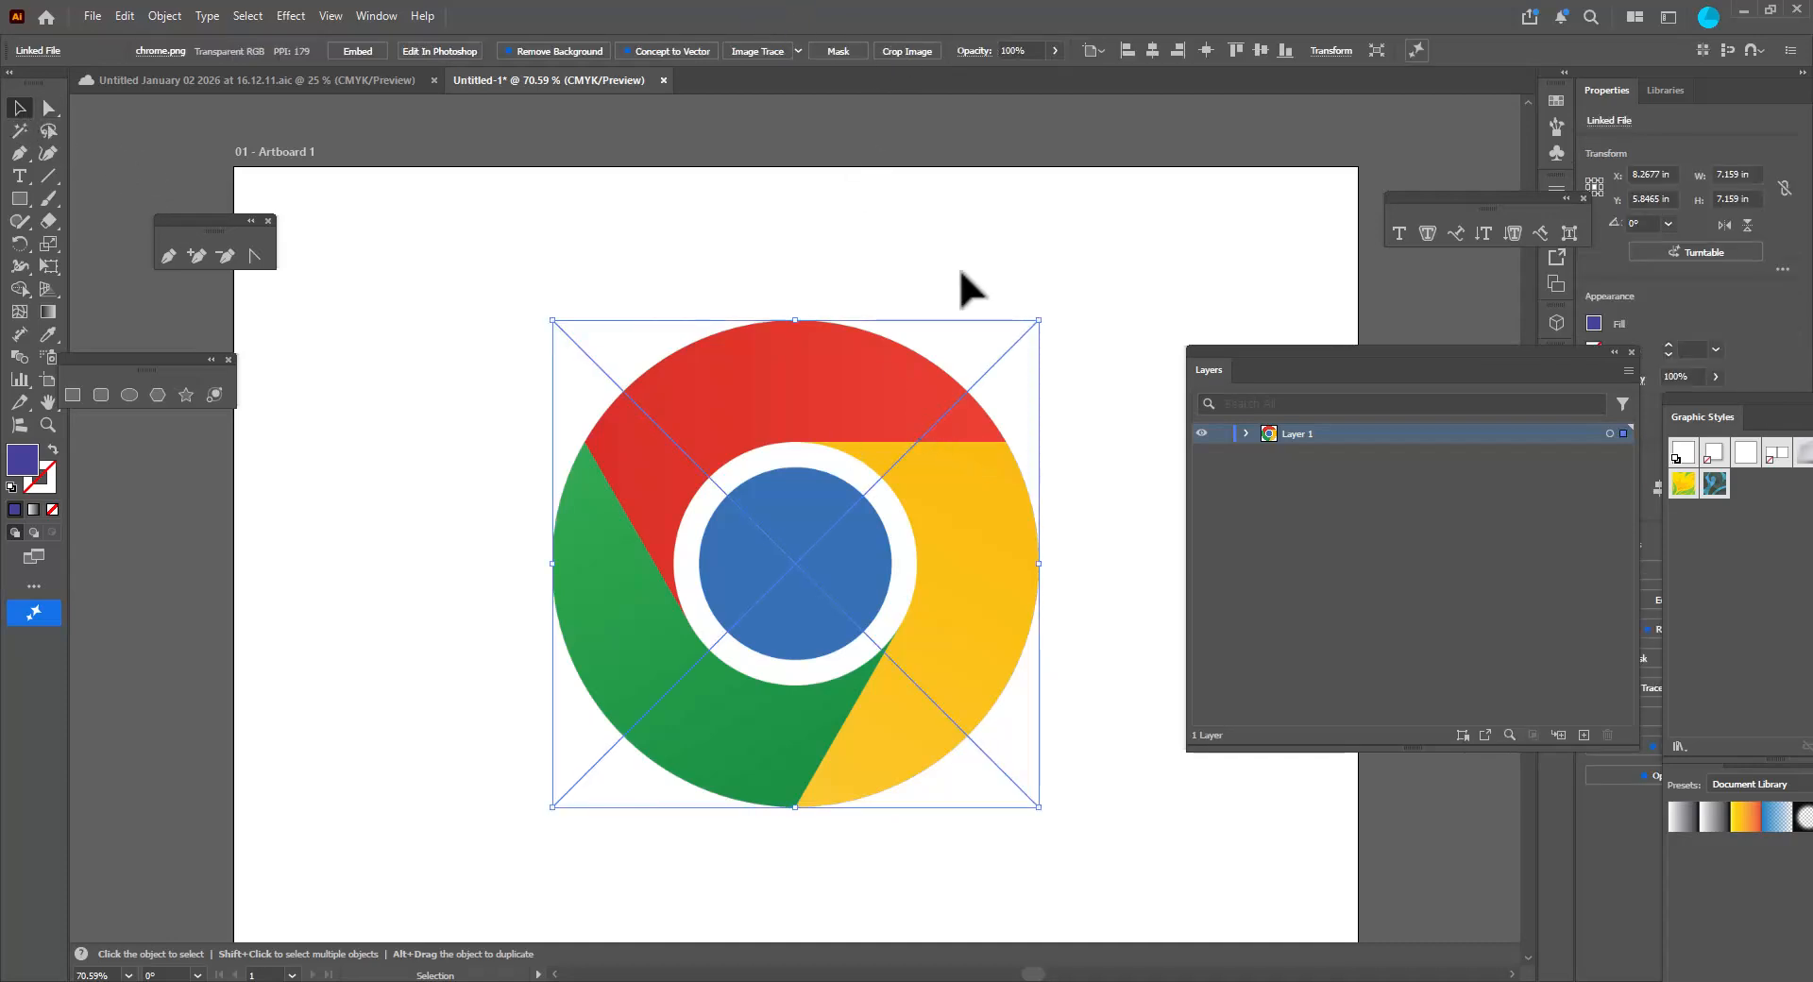
drag(1365, 347, 1204, 653)
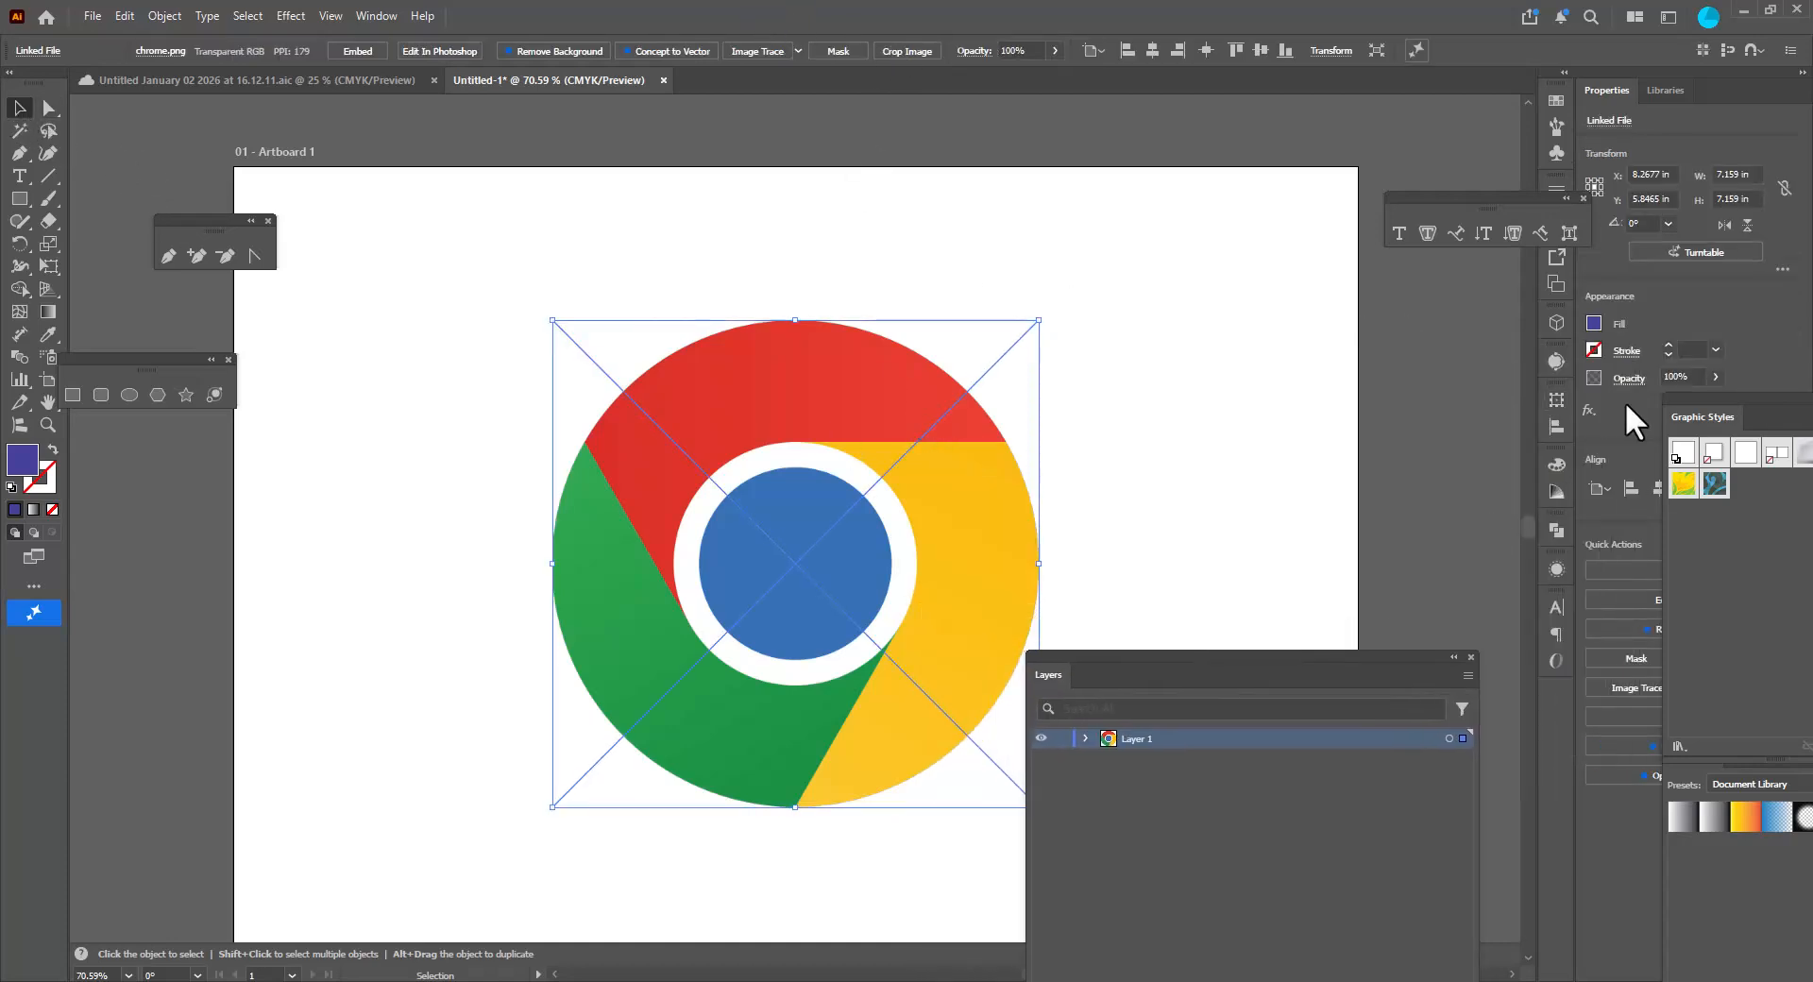
drag(1467, 201, 1229, 97)
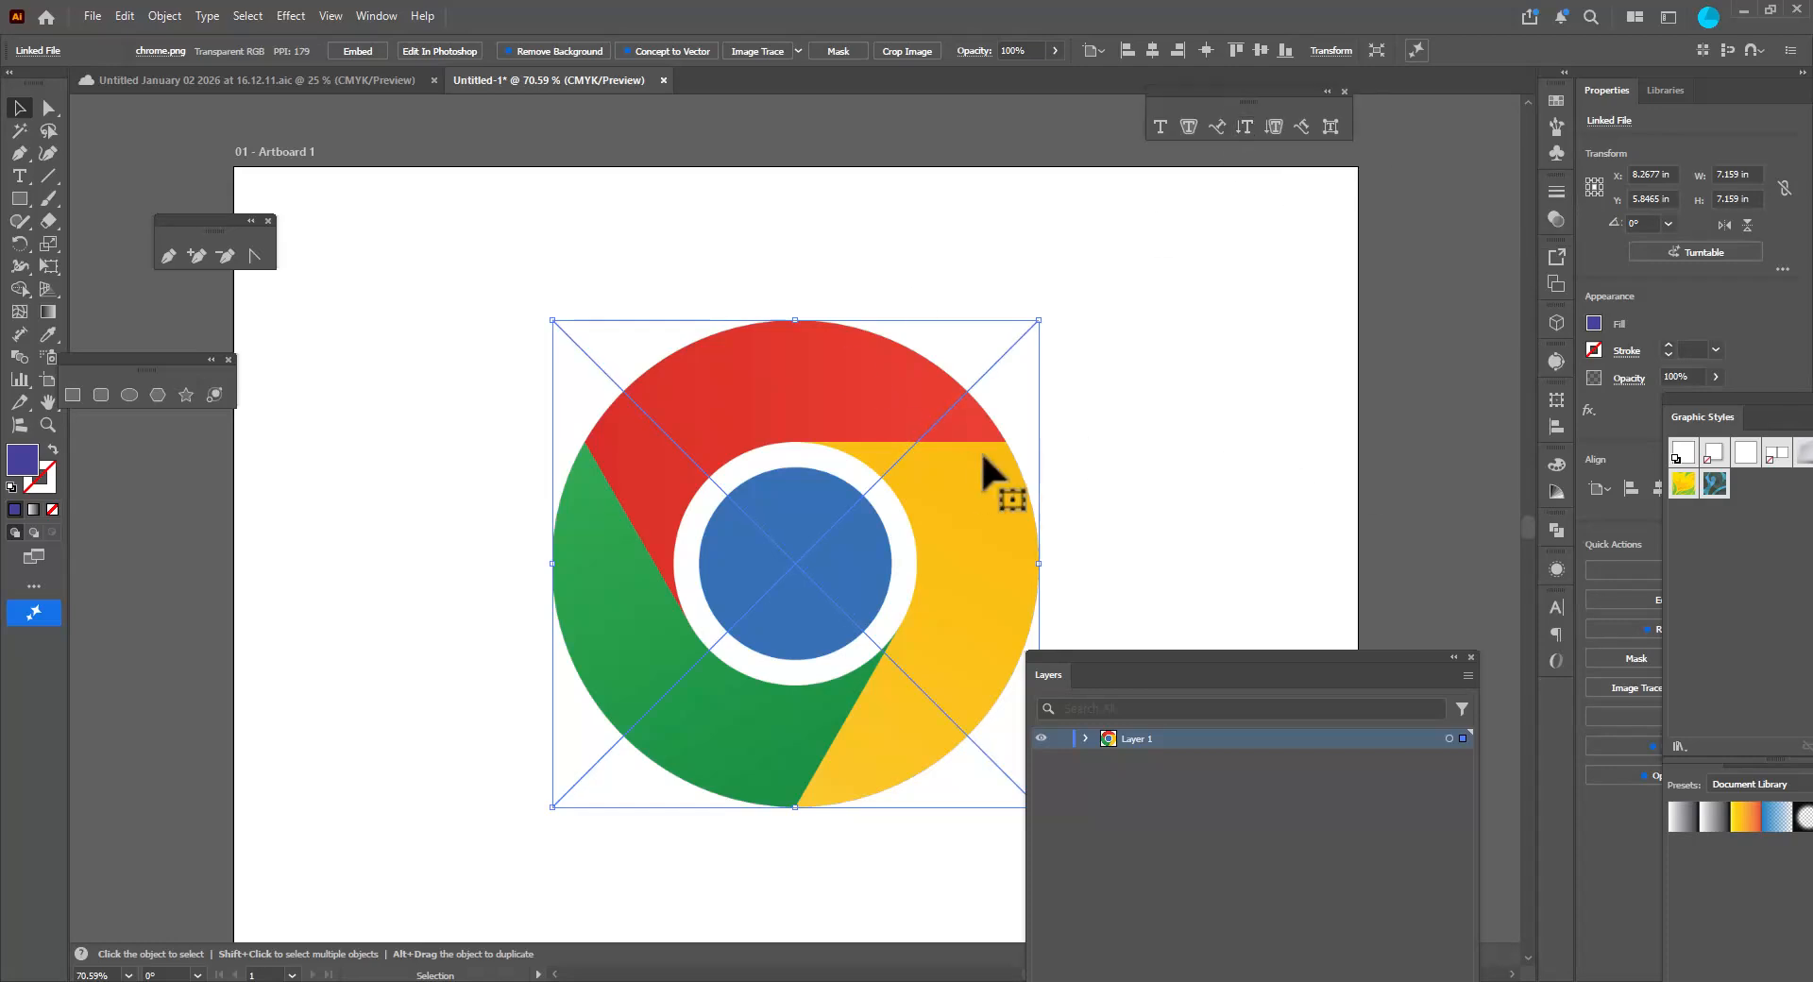
click(1555, 568)
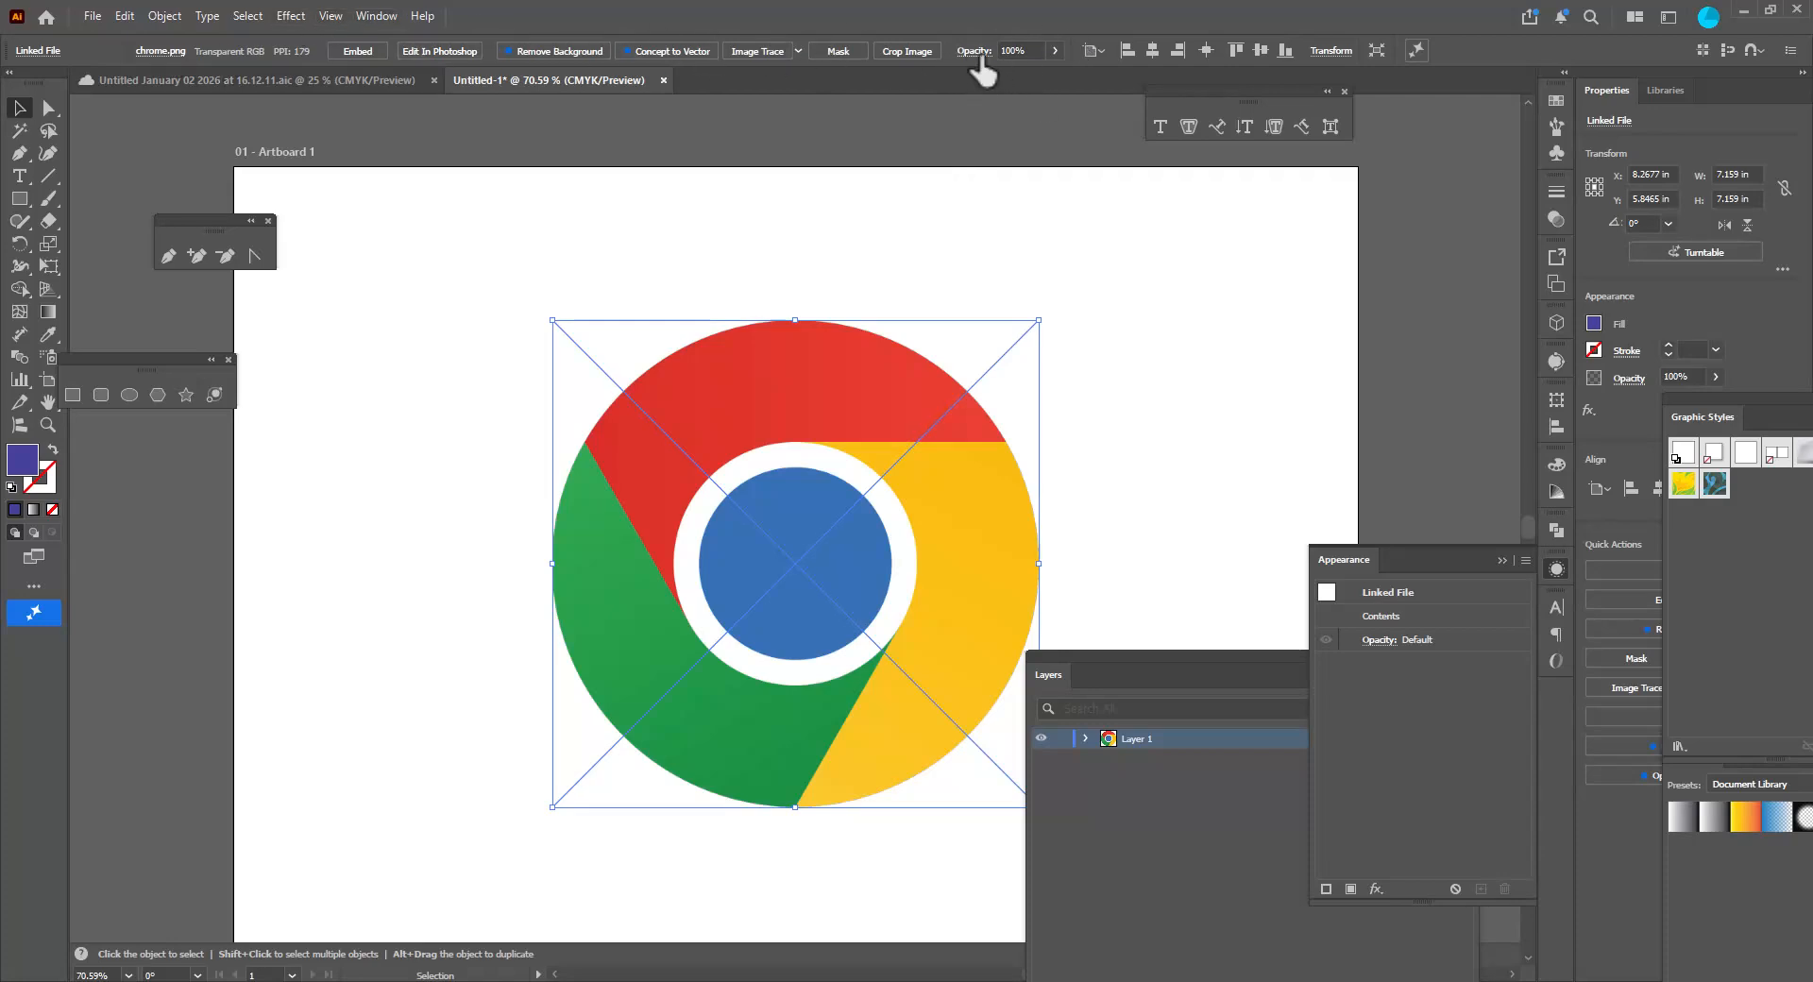
click(1380, 639)
drag(1375, 680, 1318, 697)
Lock Layer 1 and add a new empty layer above it.
drag(1162, 672, 1392, 399)
click(1292, 467)
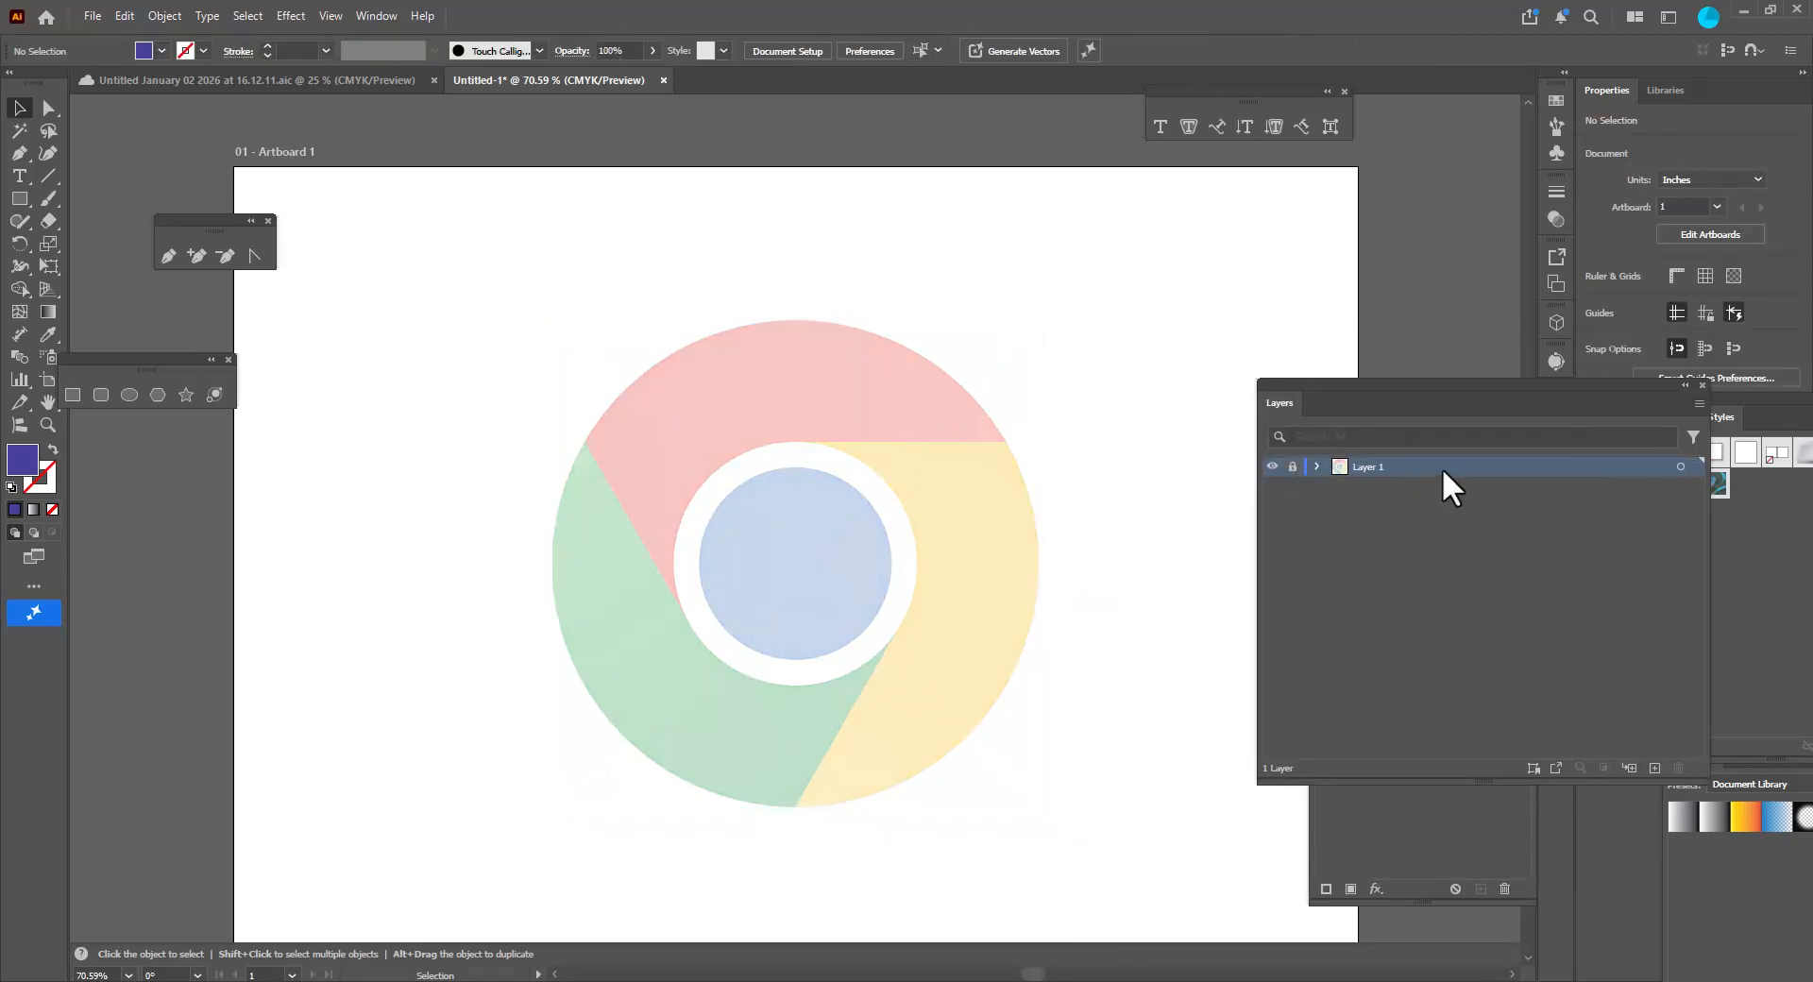
click(1654, 767)
drag(1379, 381, 1412, 387)
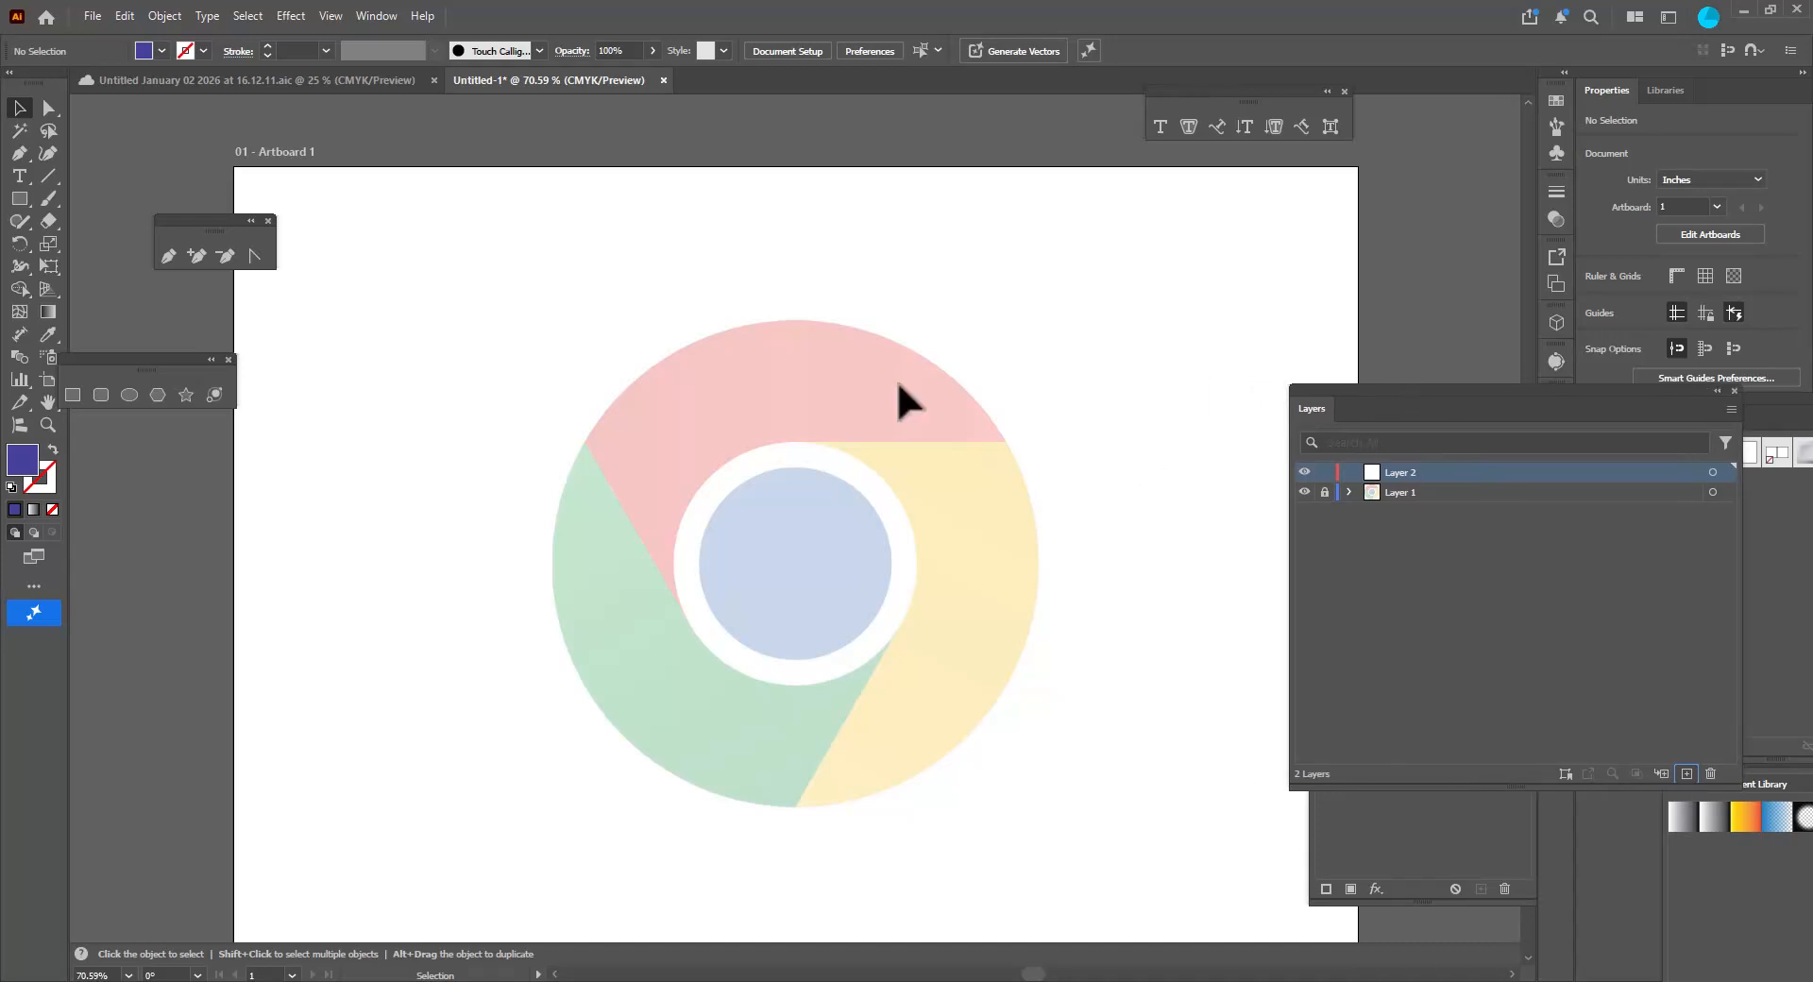
Activate the Ellipse tool with no fill and a black (#231f20) 1 pt stroke.
click(129, 394)
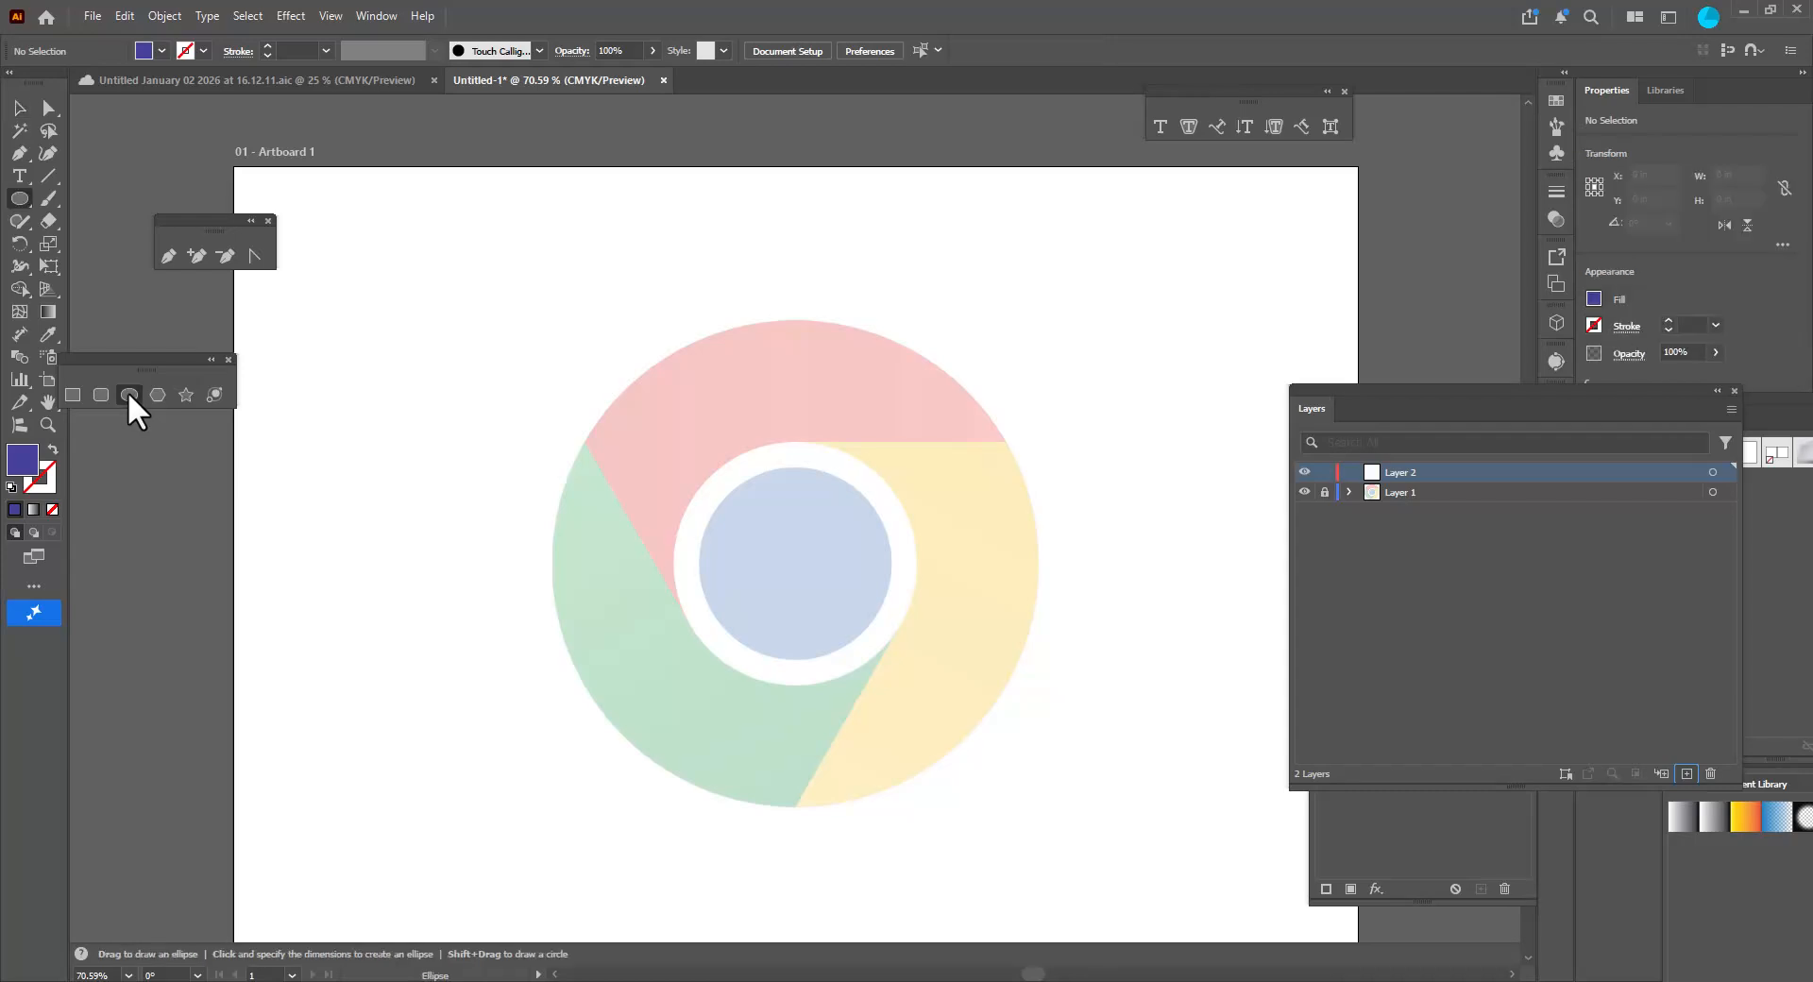
drag(134, 355, 141, 351)
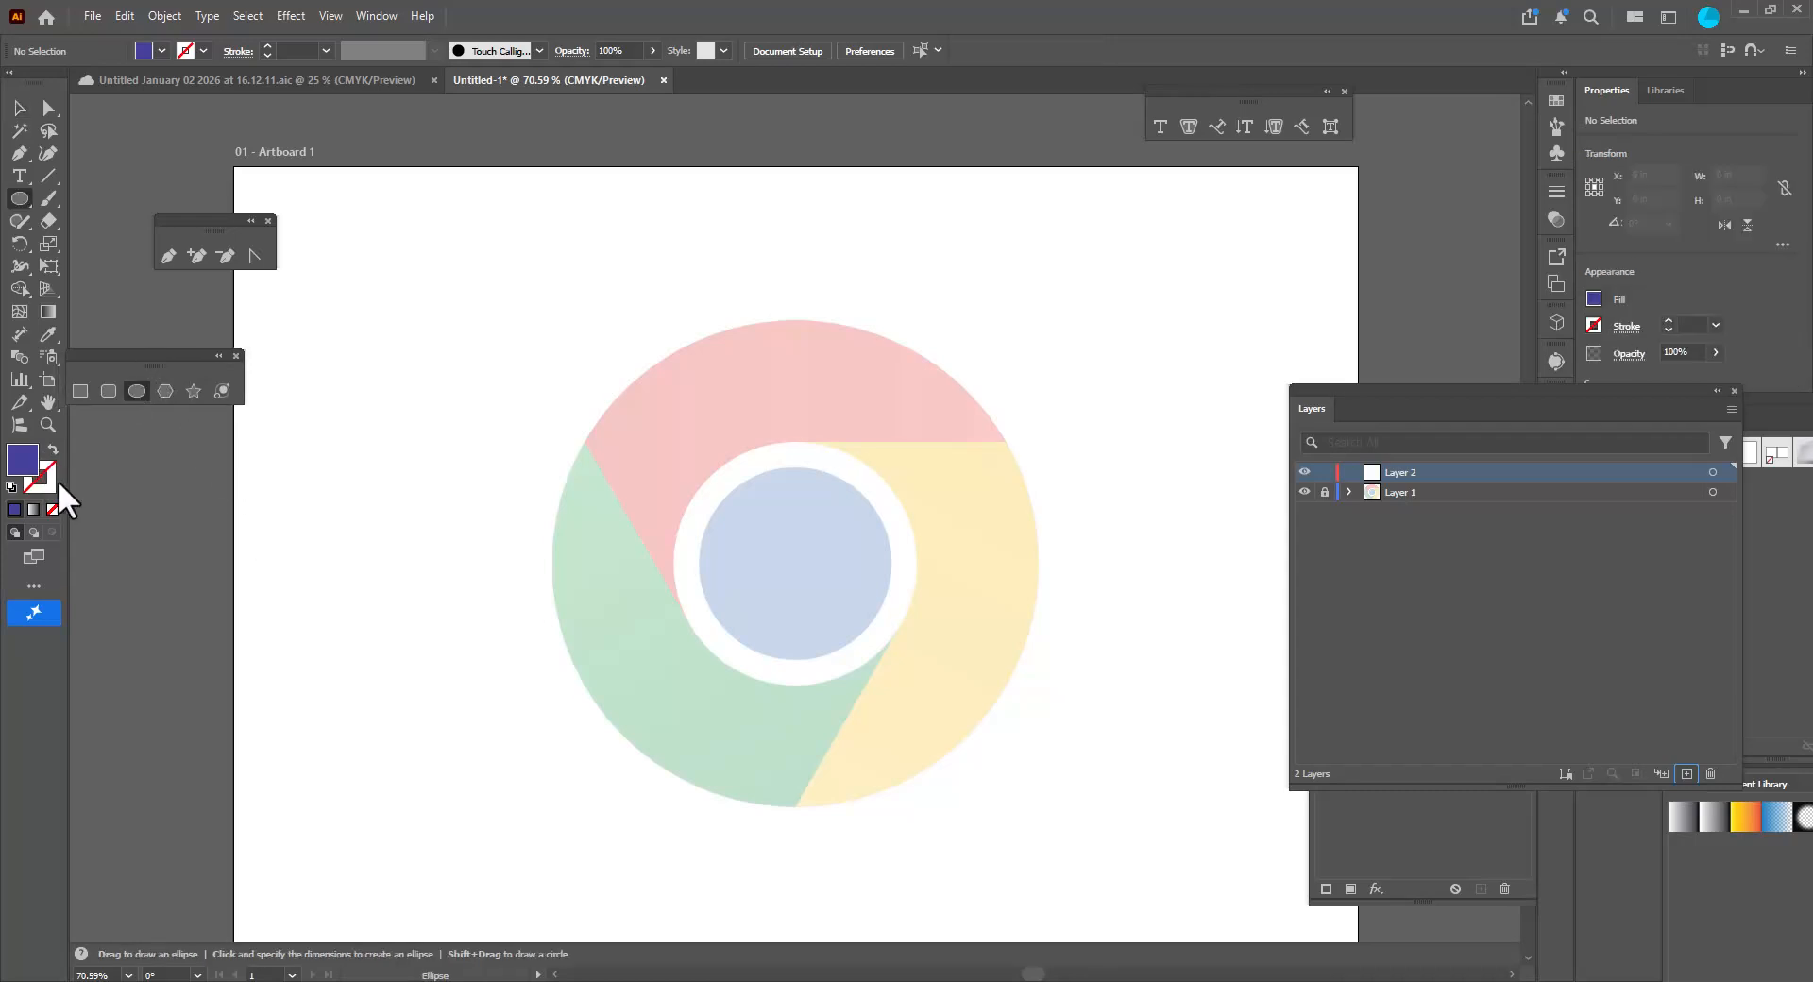
click(53, 452)
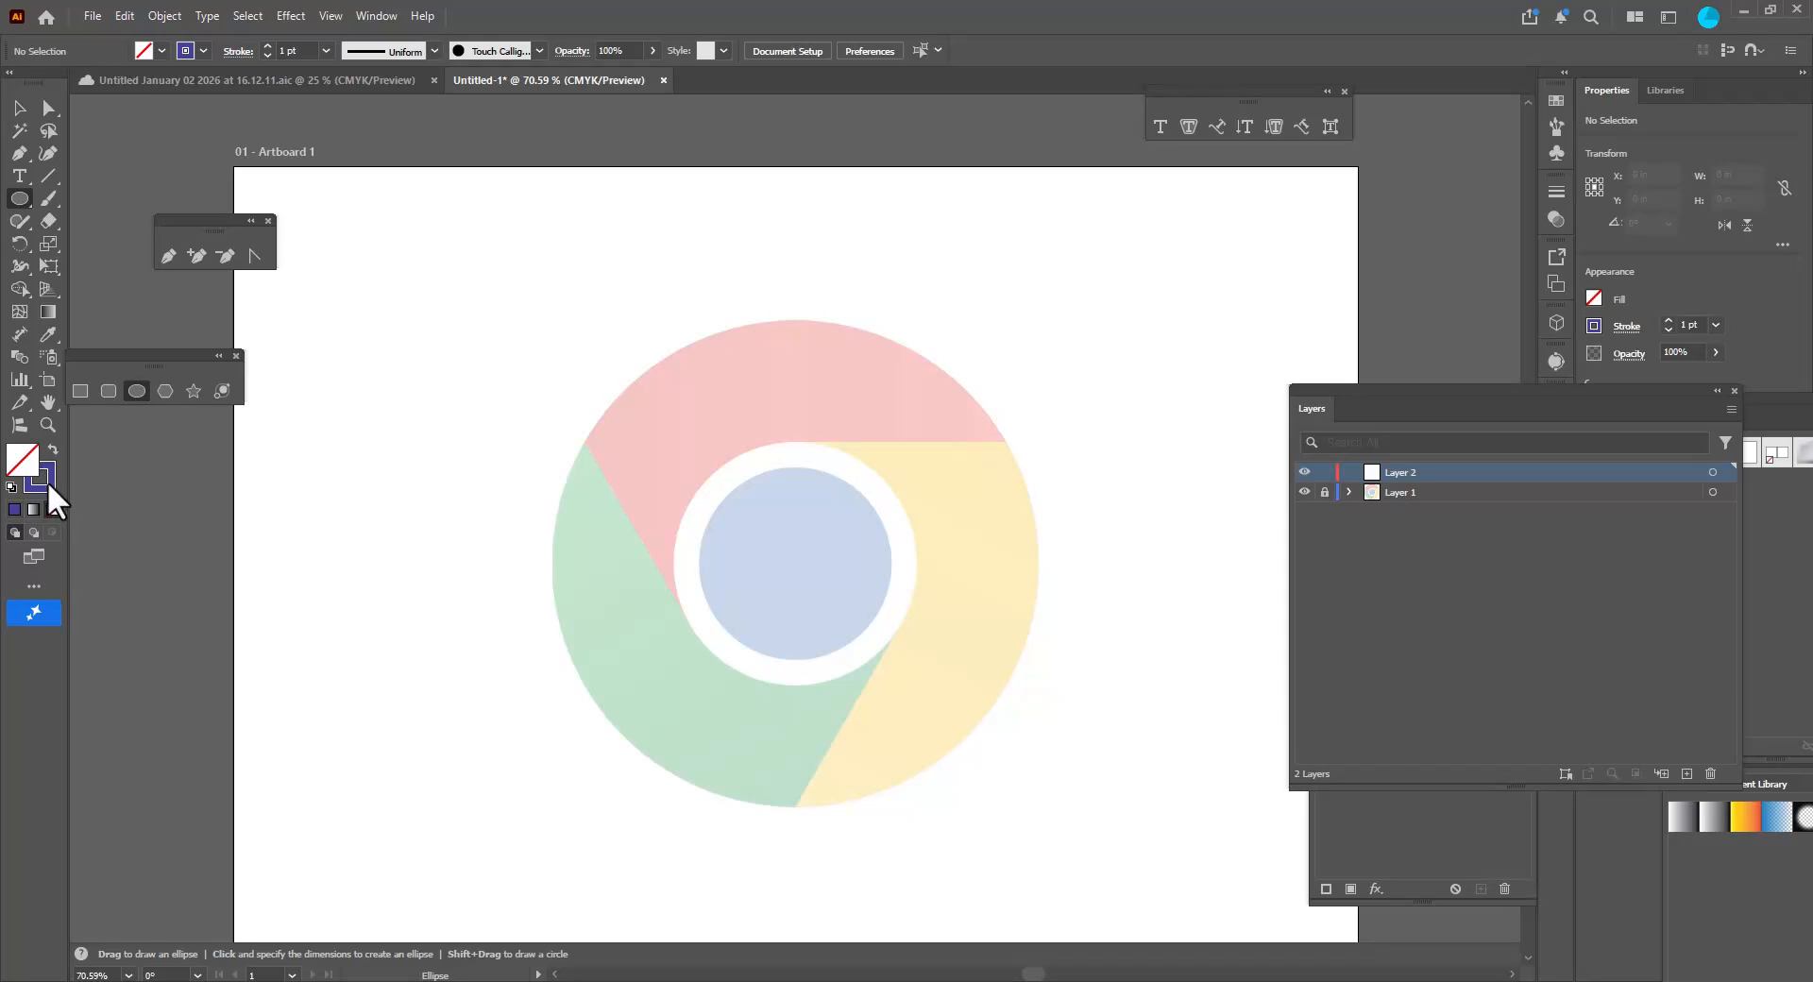
click(46, 484)
click(1250, 785)
drag(1250, 786, 1247, 801)
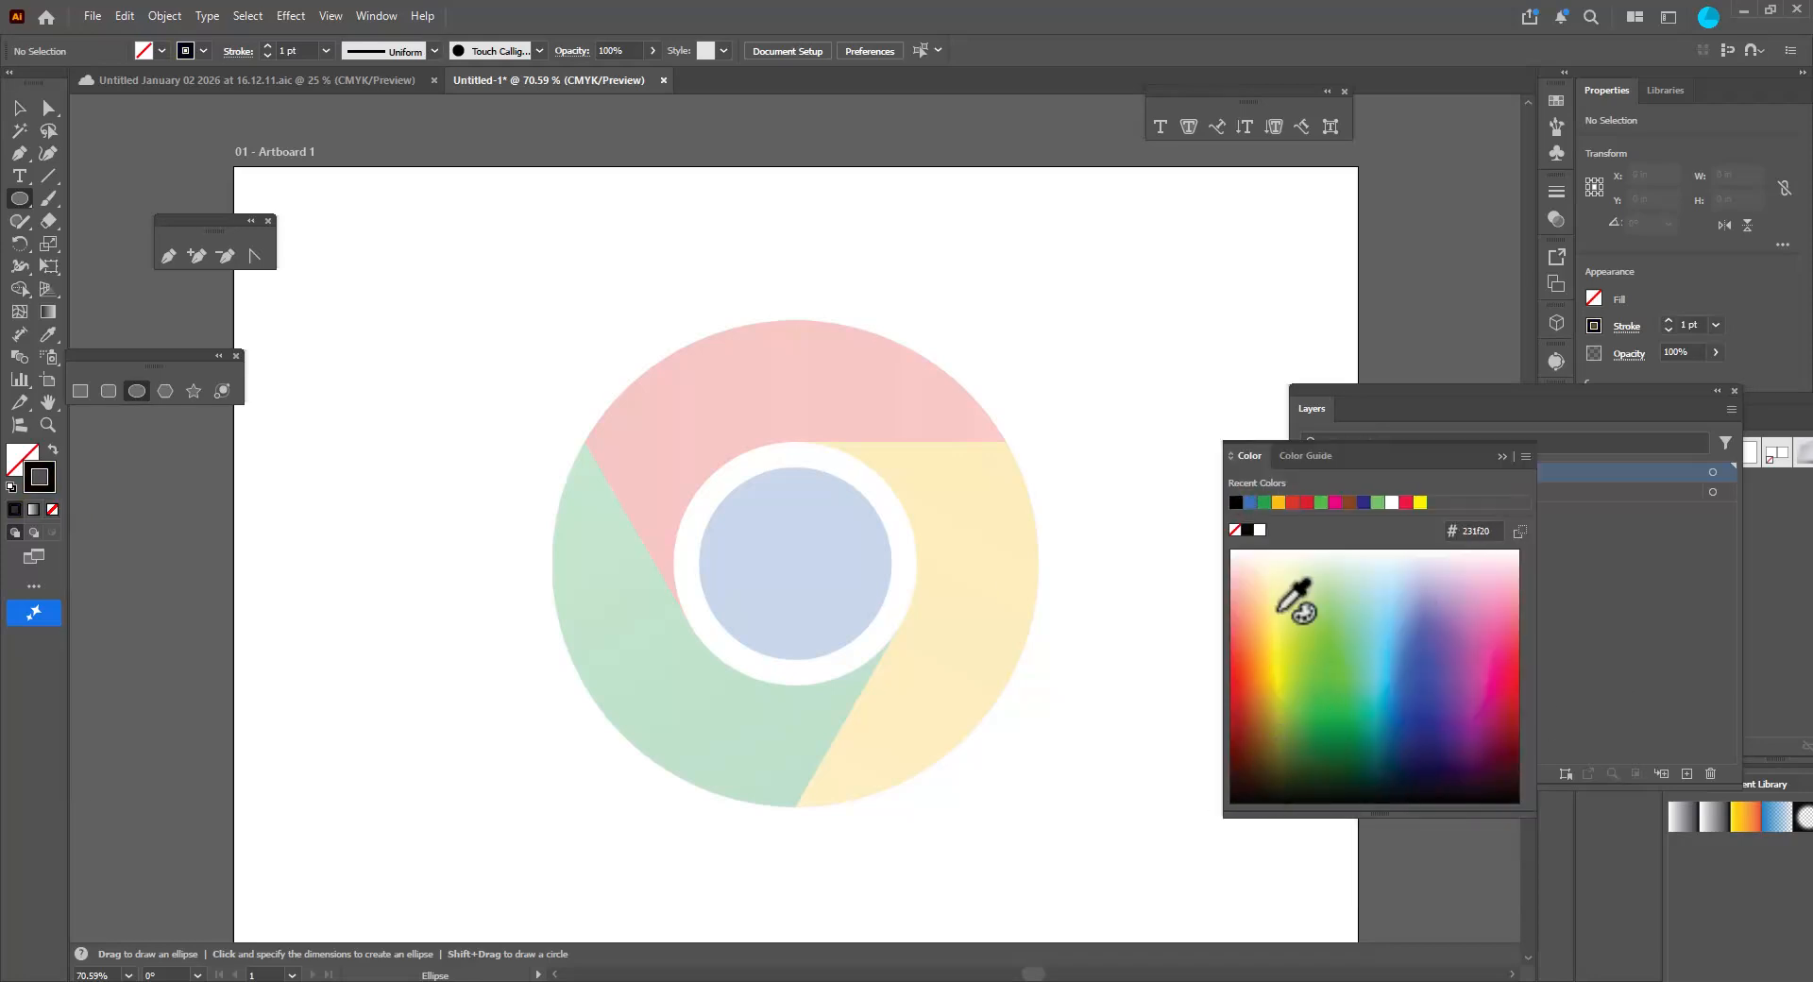
drag(1425, 461, 1424, 569)
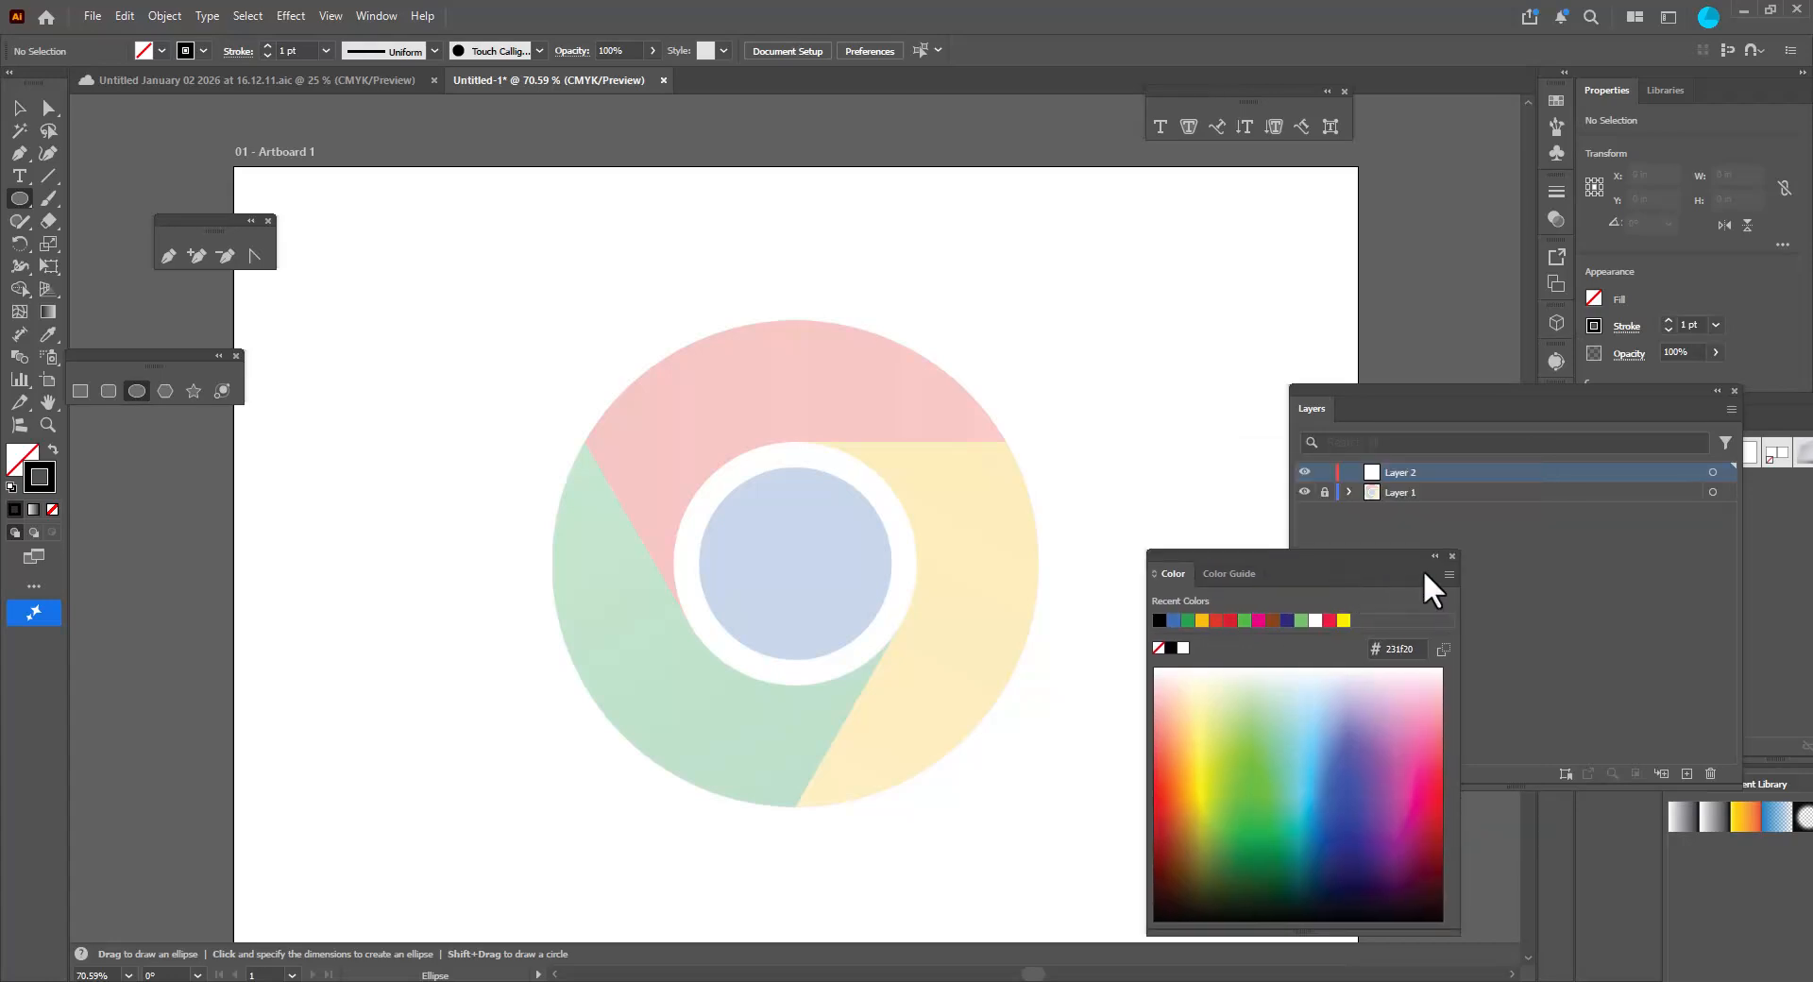
Draw a circle about 7.16 in across from the logo's centre to fit its outer edge.
click(1453, 556)
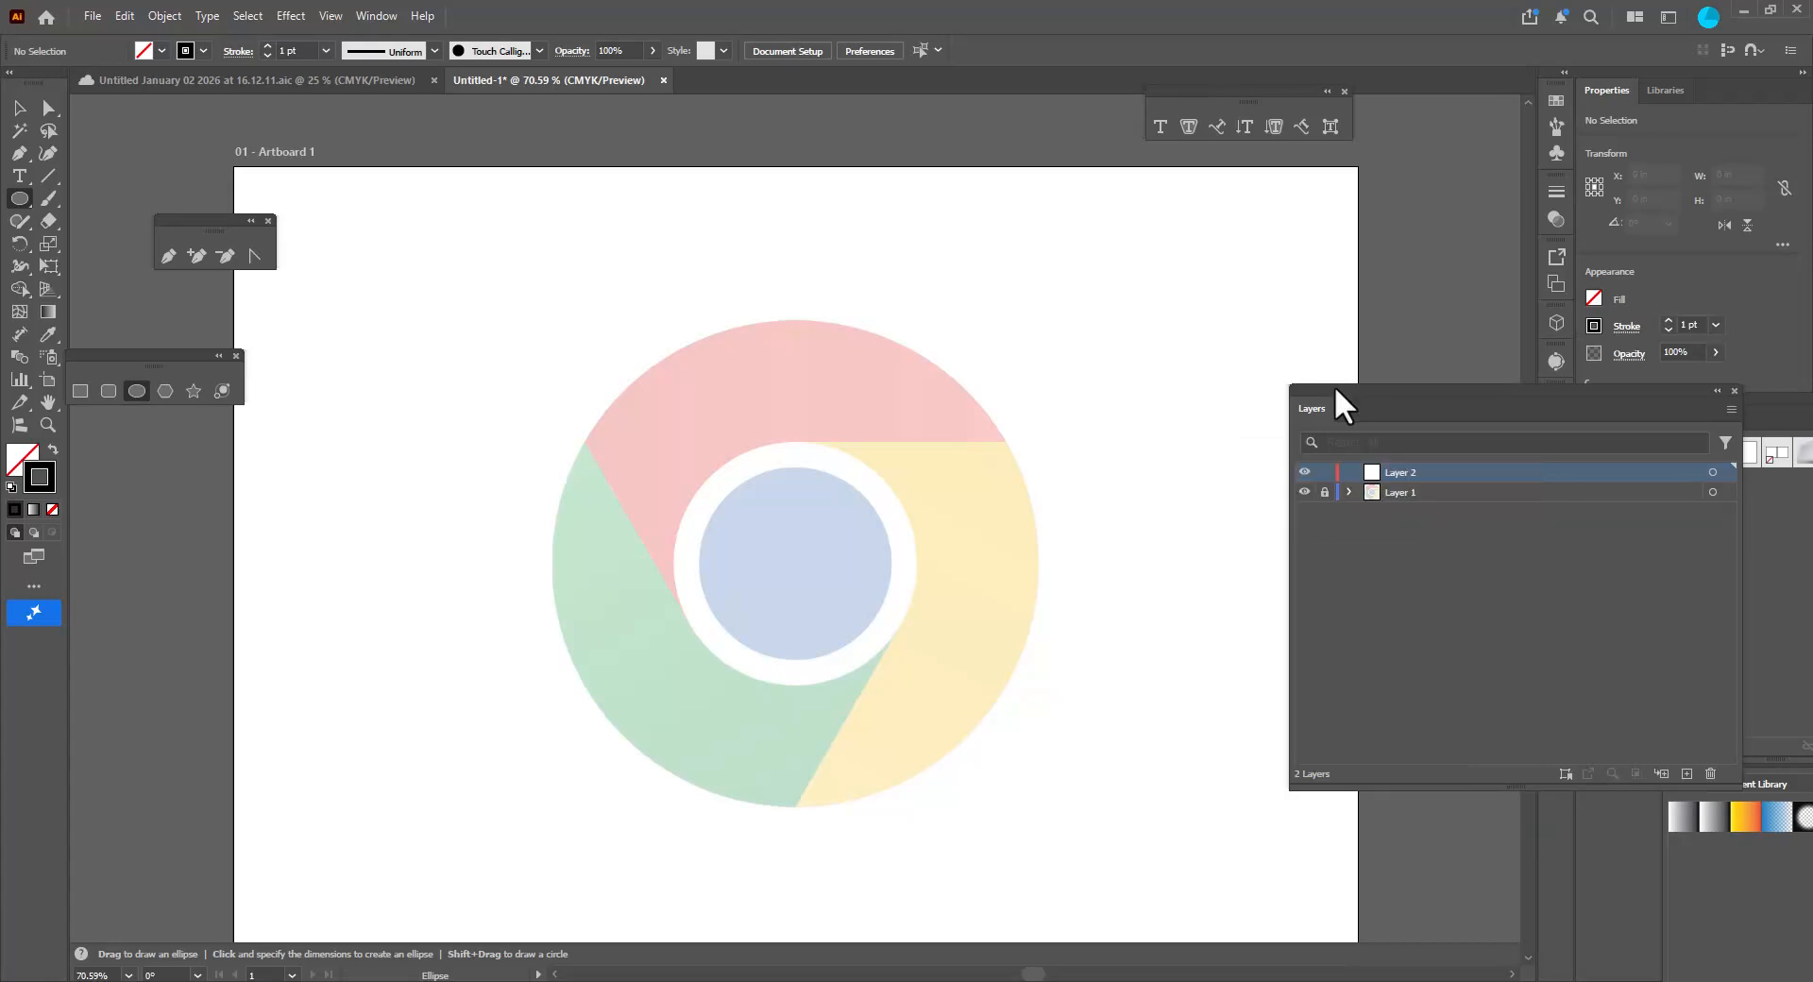
drag(1334, 385, 1322, 377)
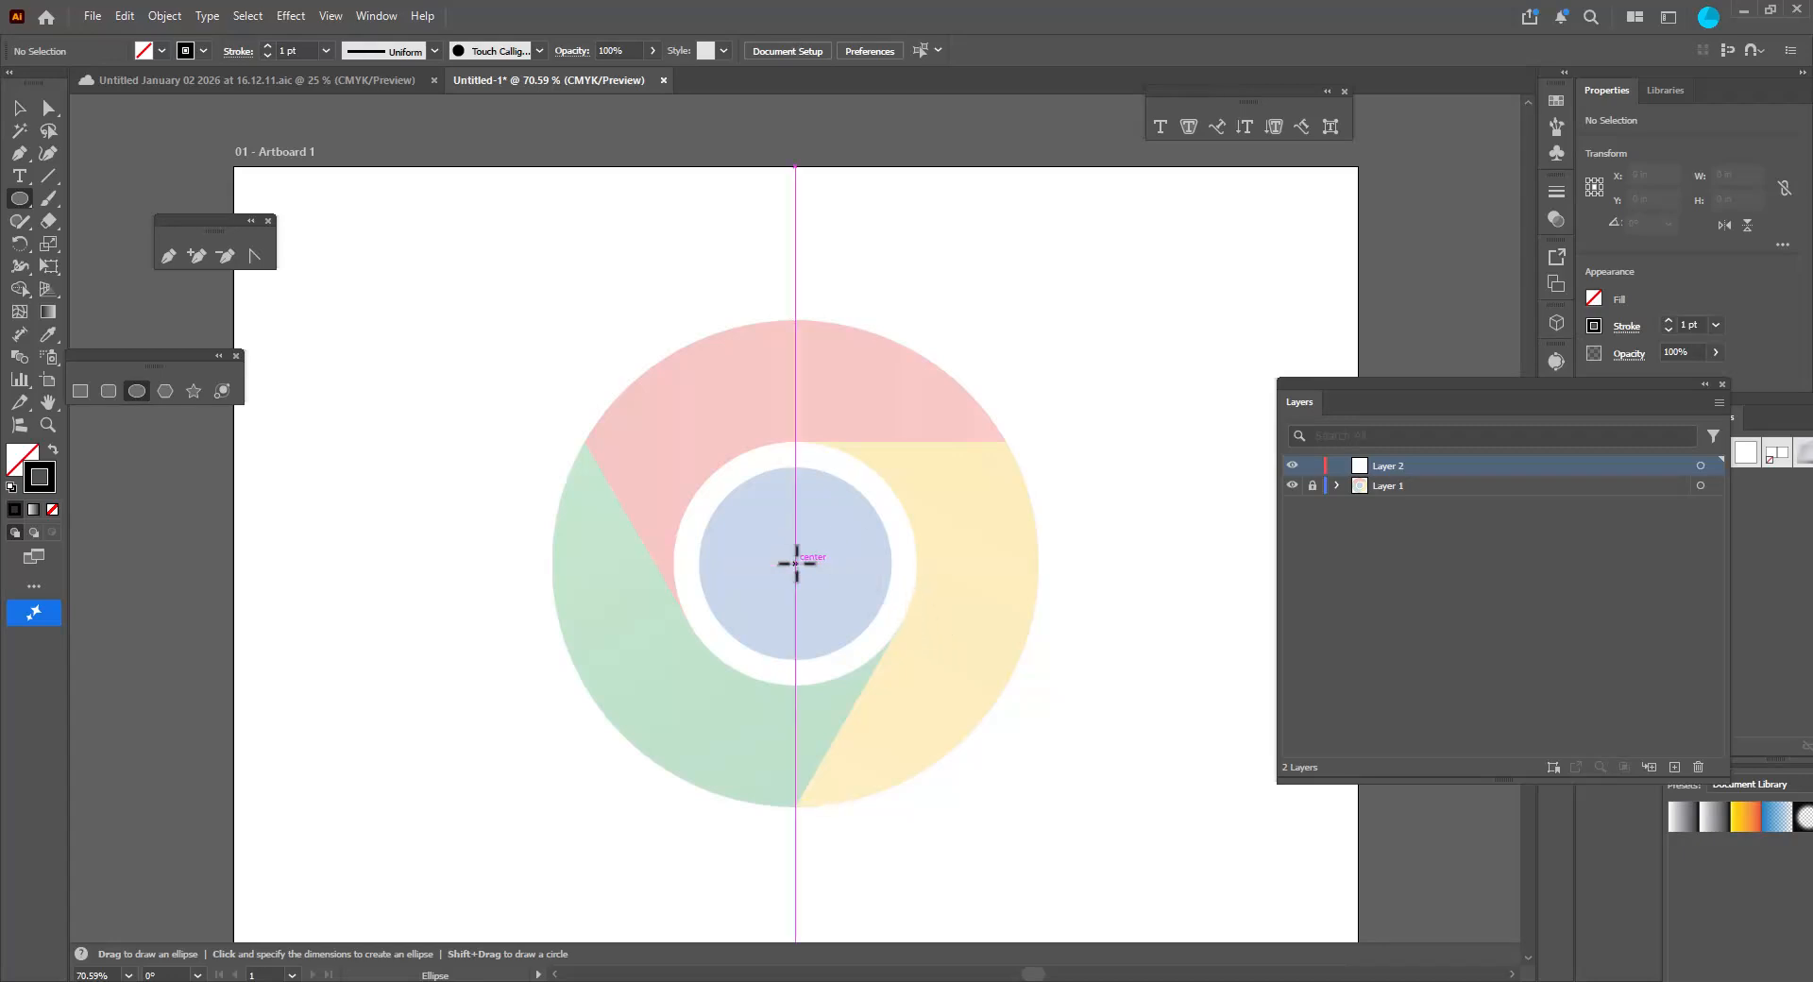
drag(795, 563, 1042, 792)
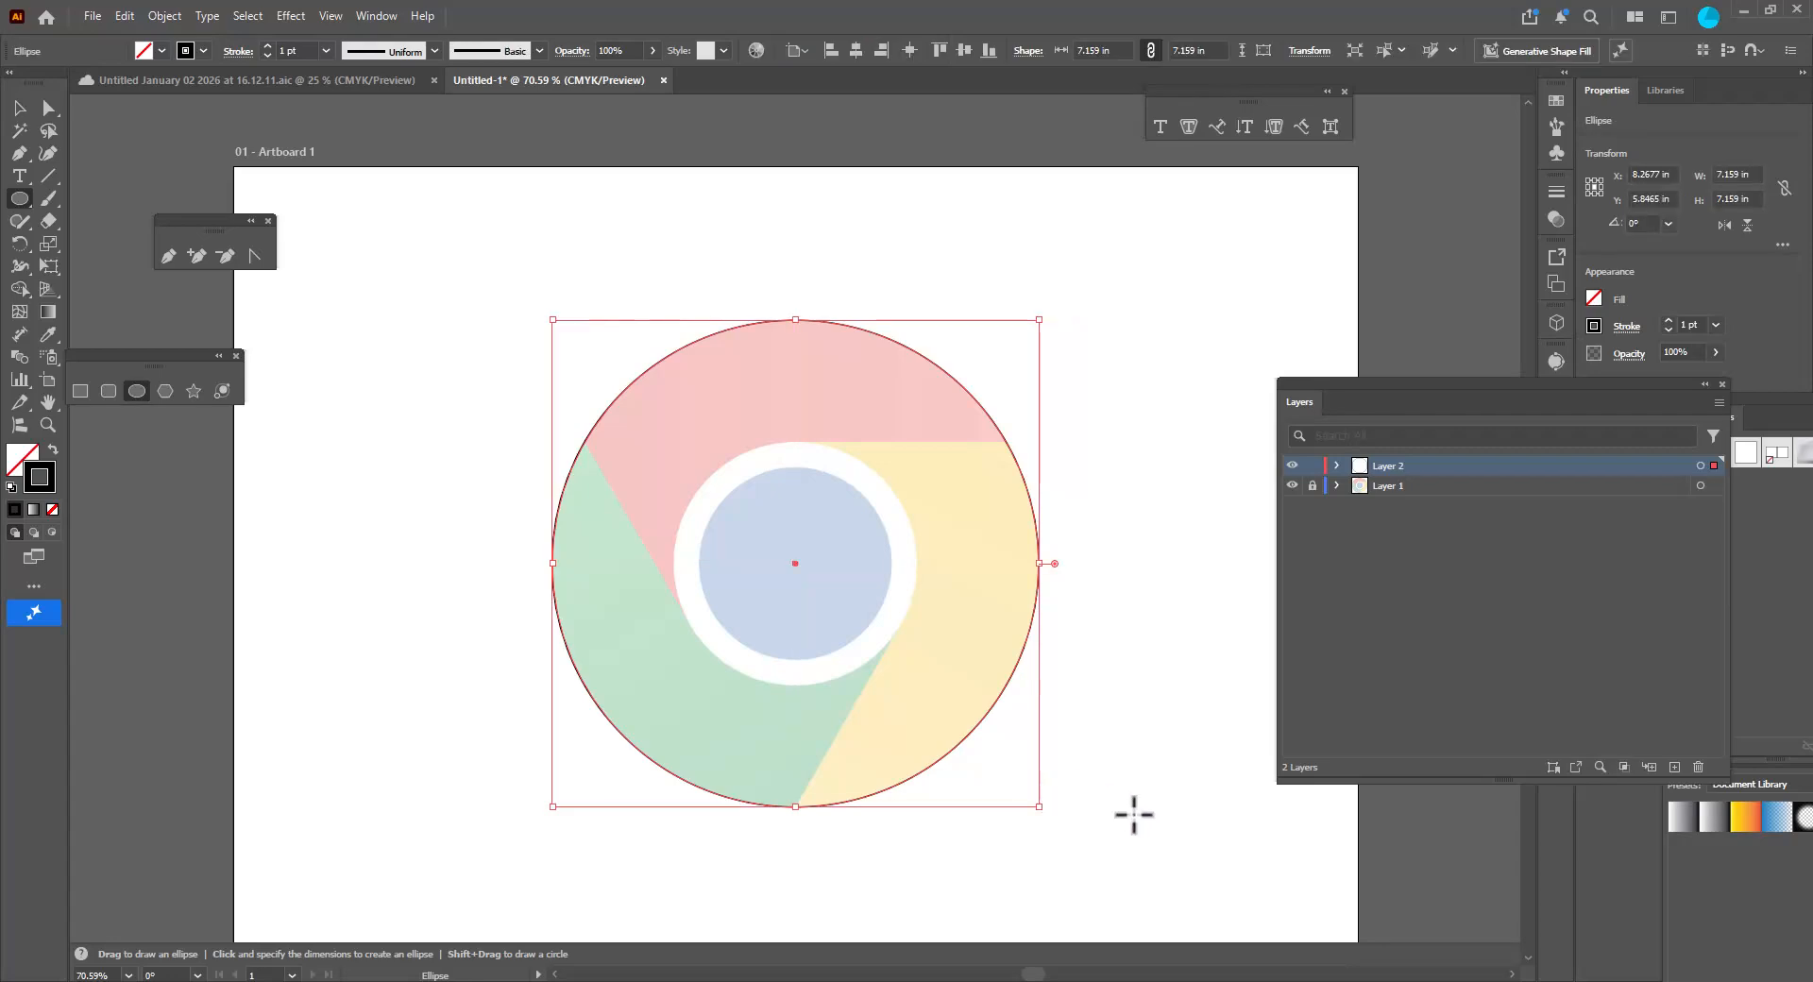
click(19, 107)
click(793, 189)
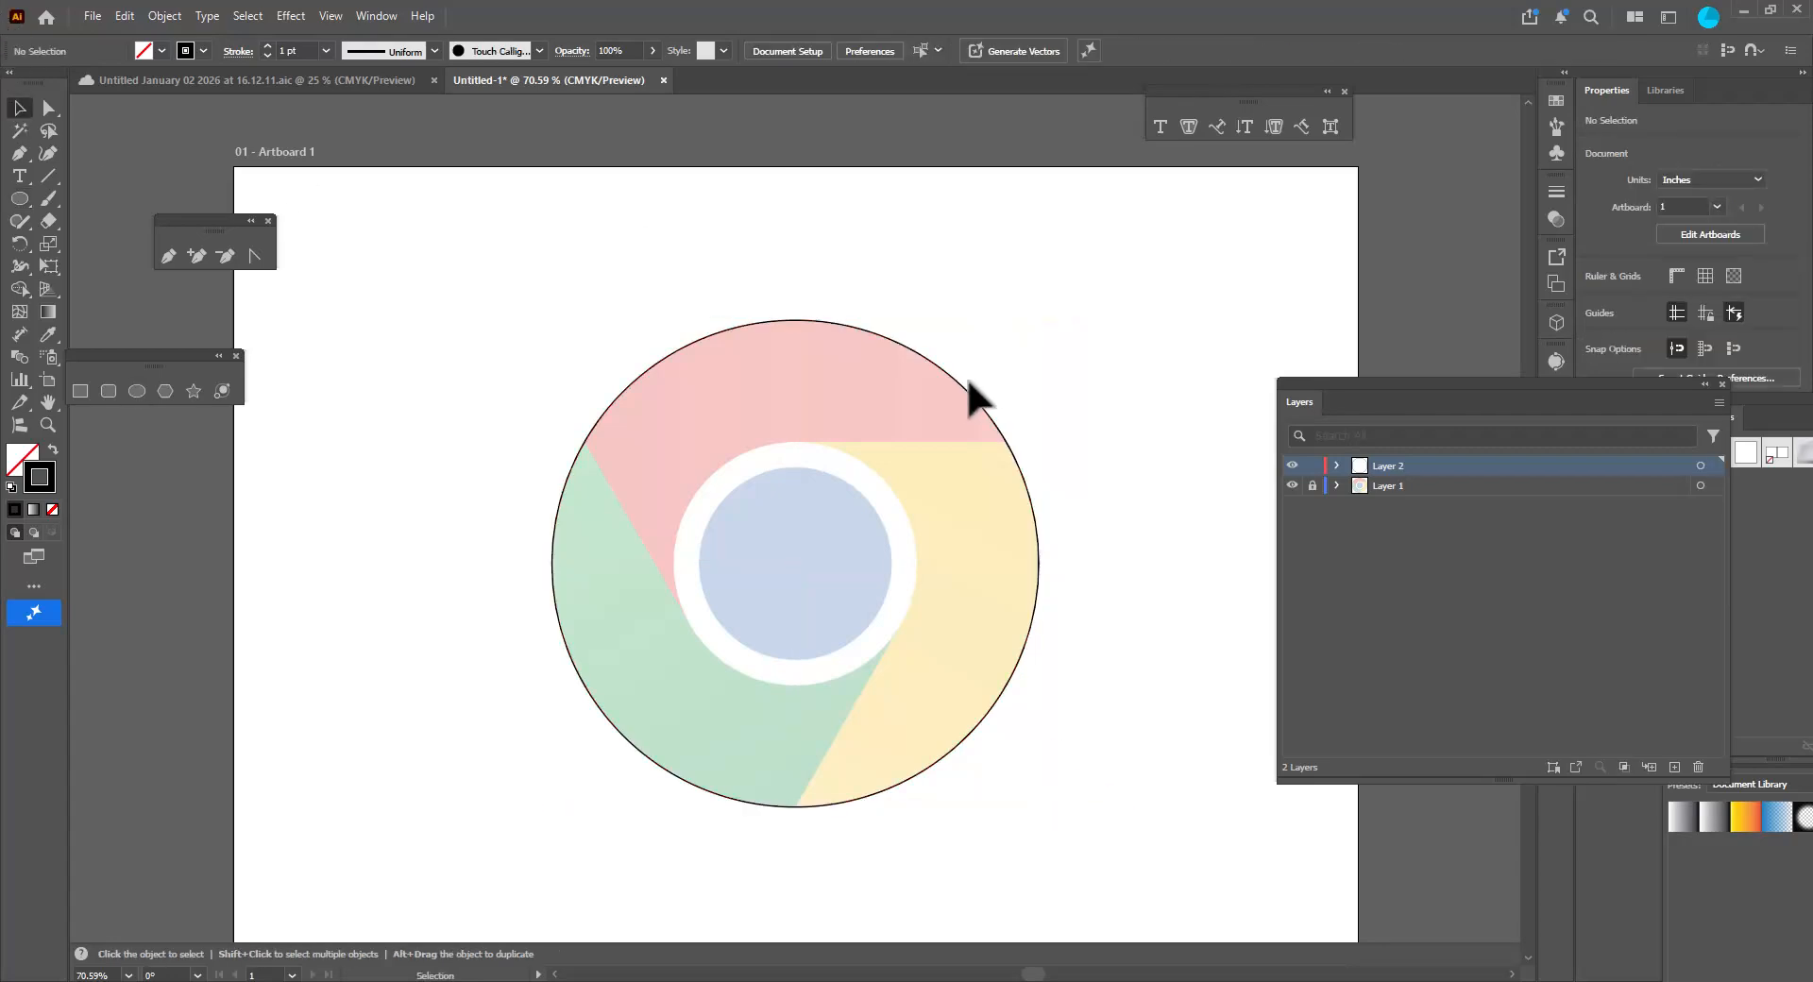
Duplicate the outer circle as a concentric copy about 3.55 in across, fitting the outer edge of the white ring.
click(964, 385)
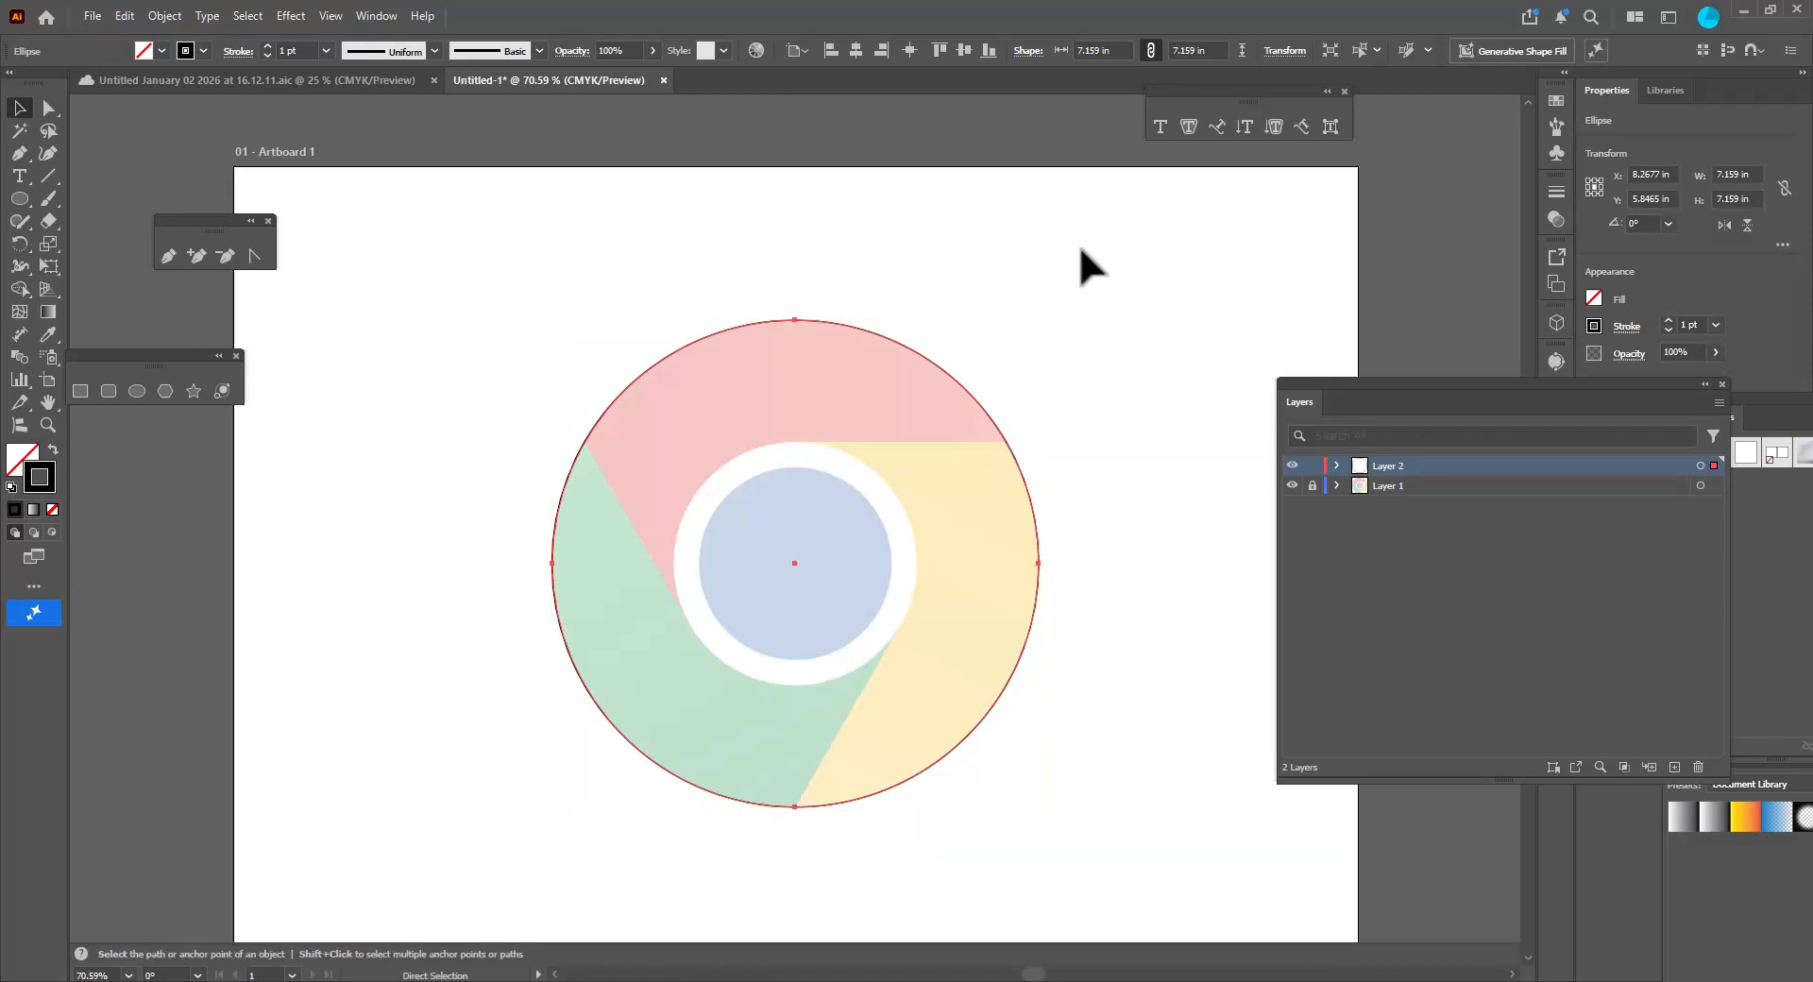
key(a)
key(v)
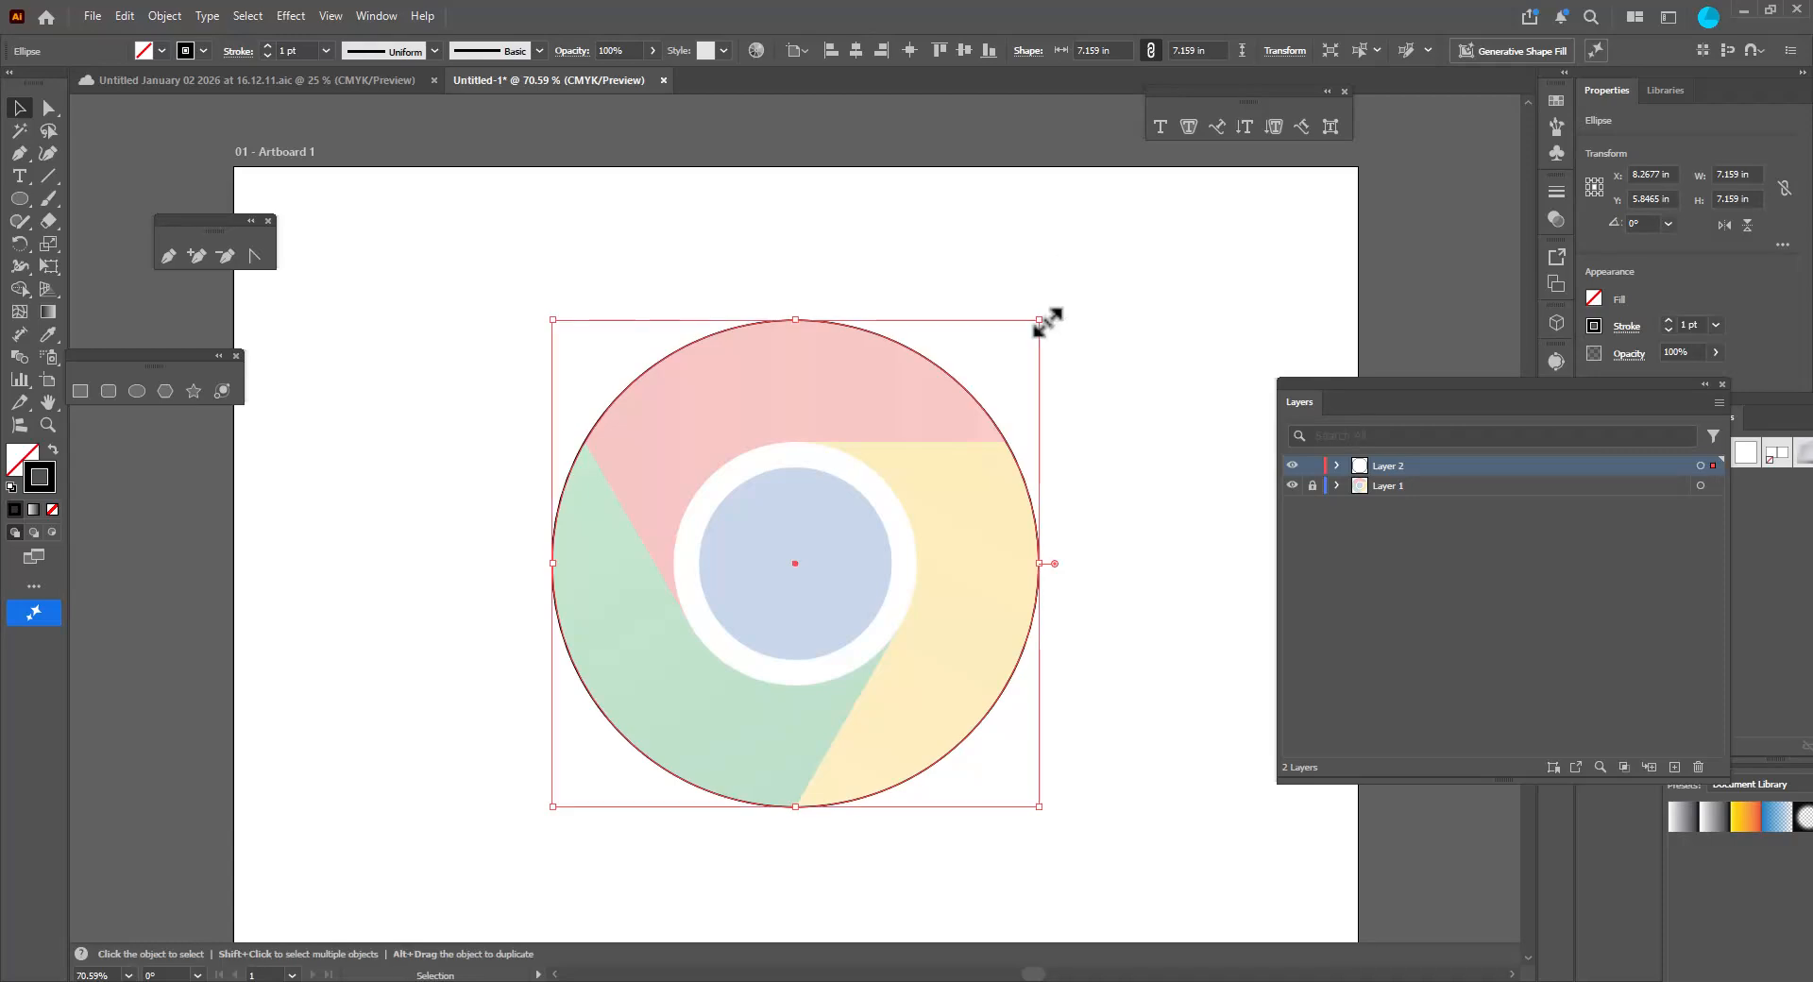
drag(1044, 321, 921, 410)
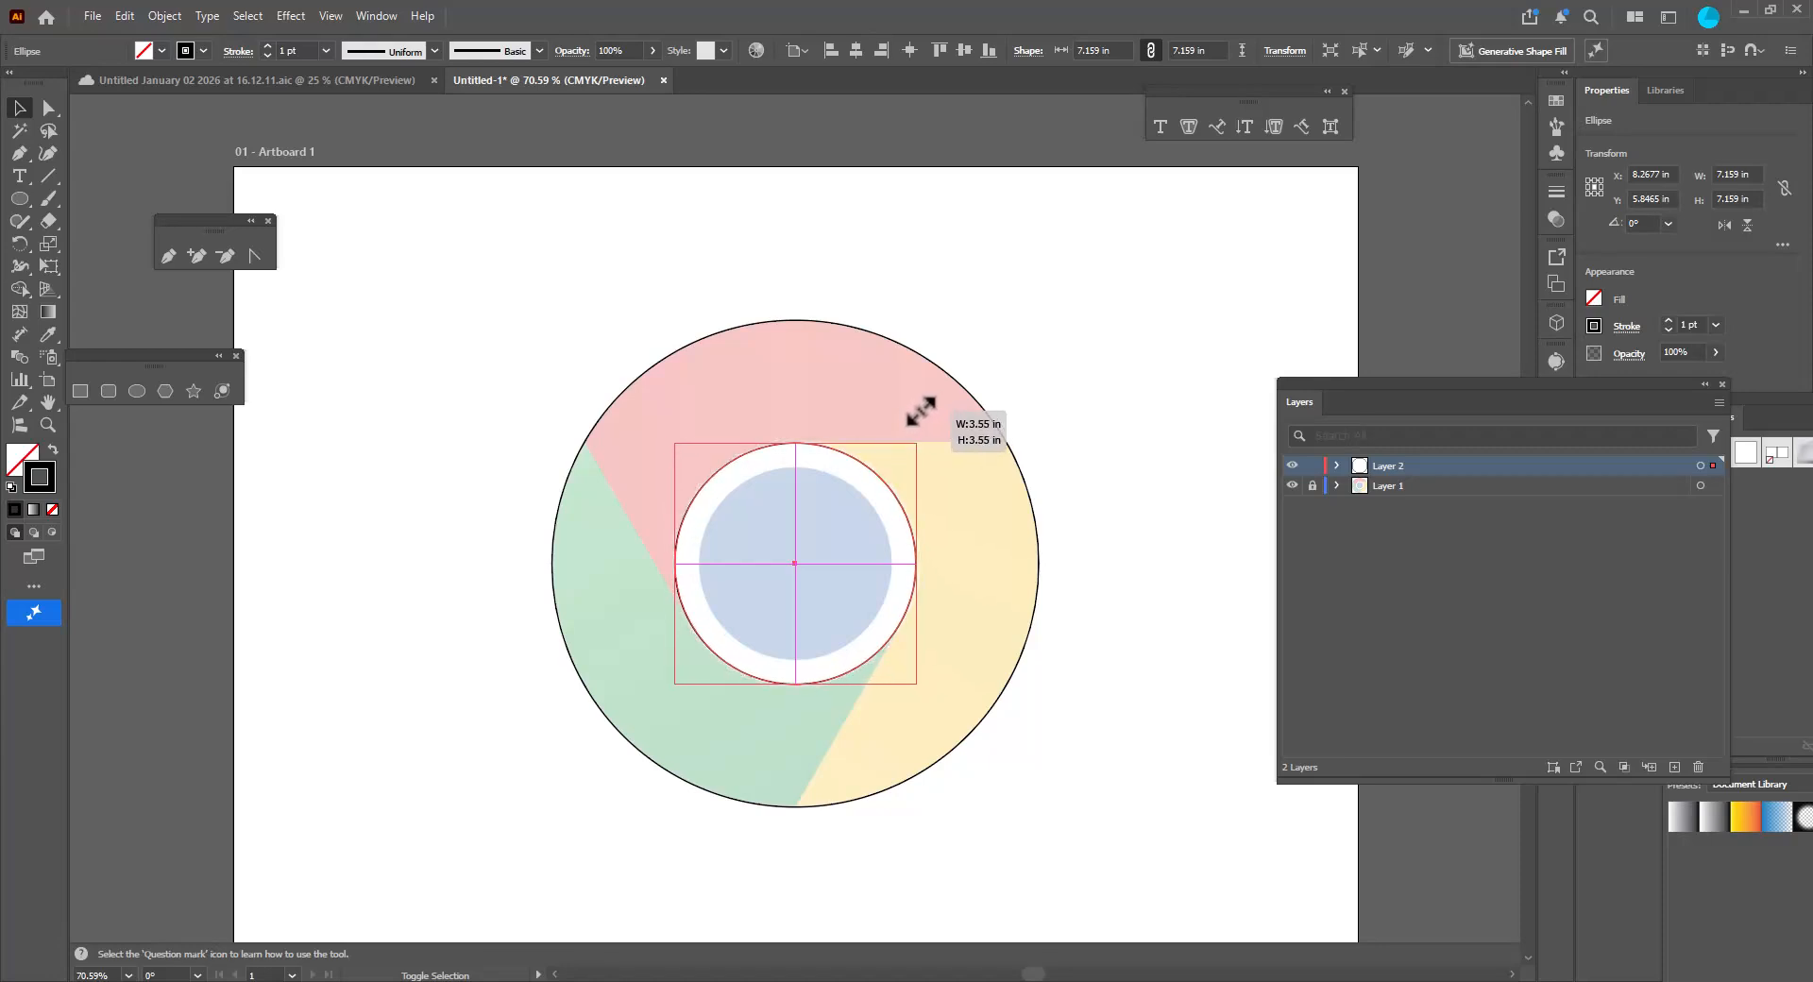
drag(920, 410, 924, 407)
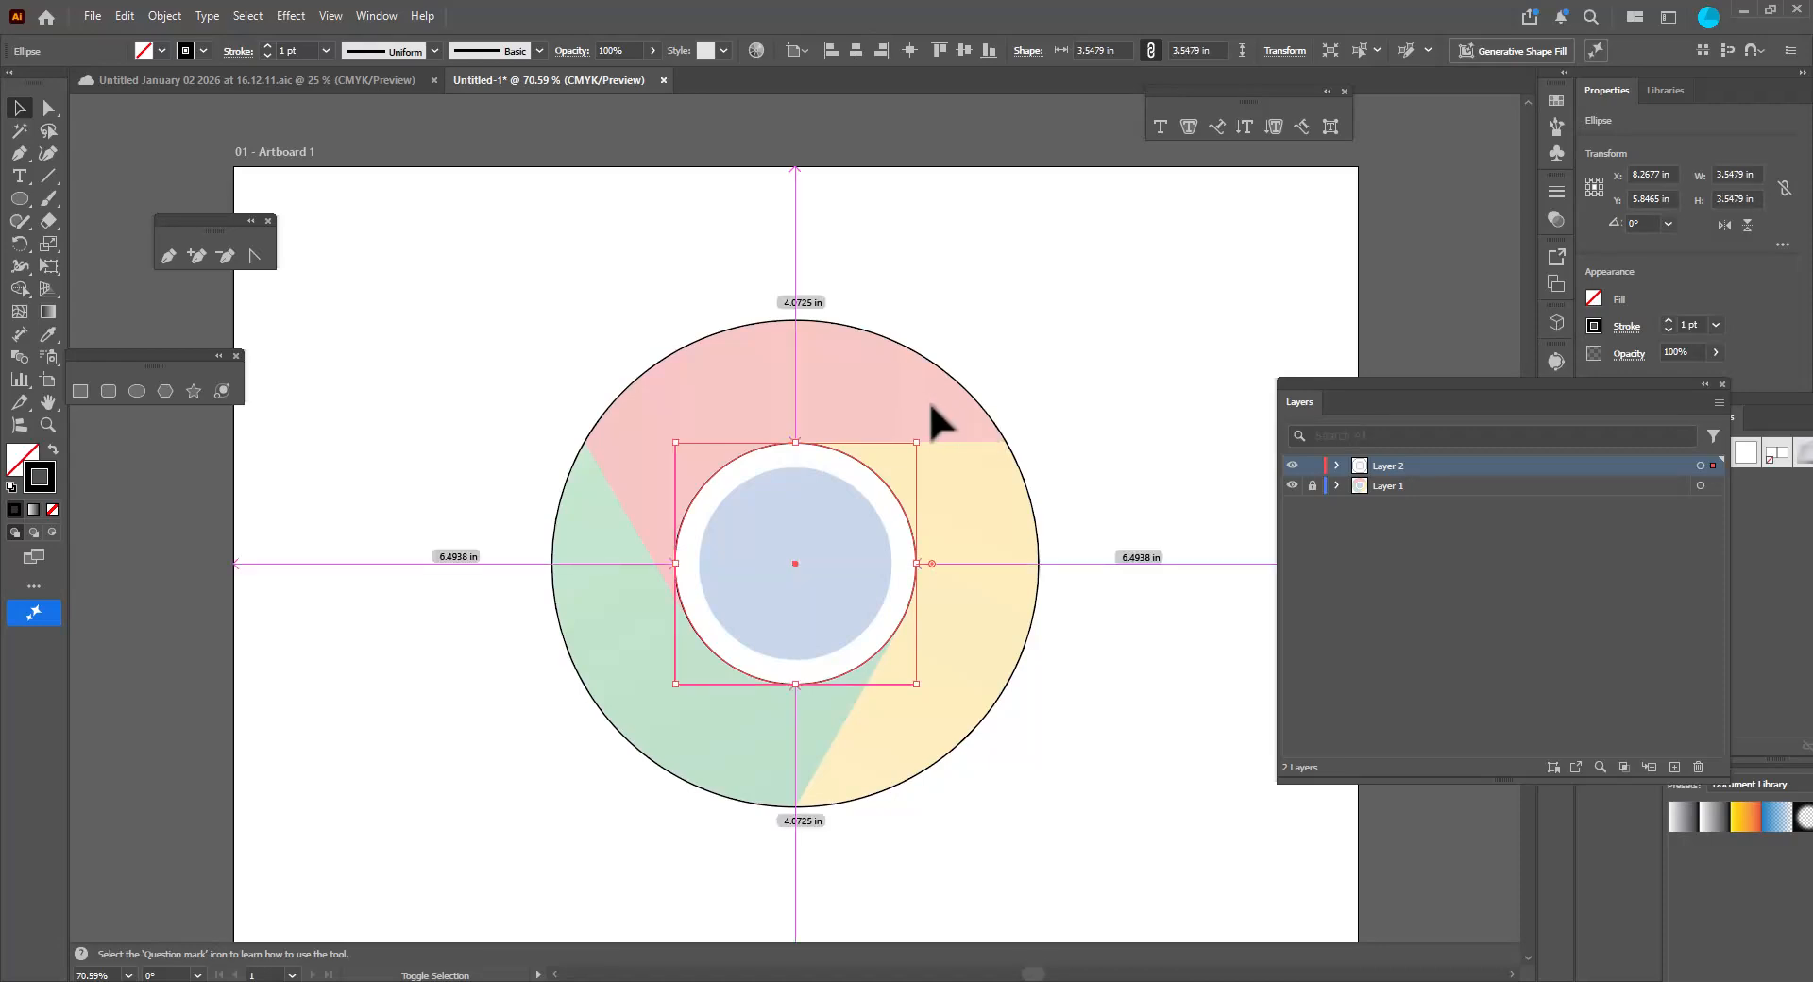
click(1097, 337)
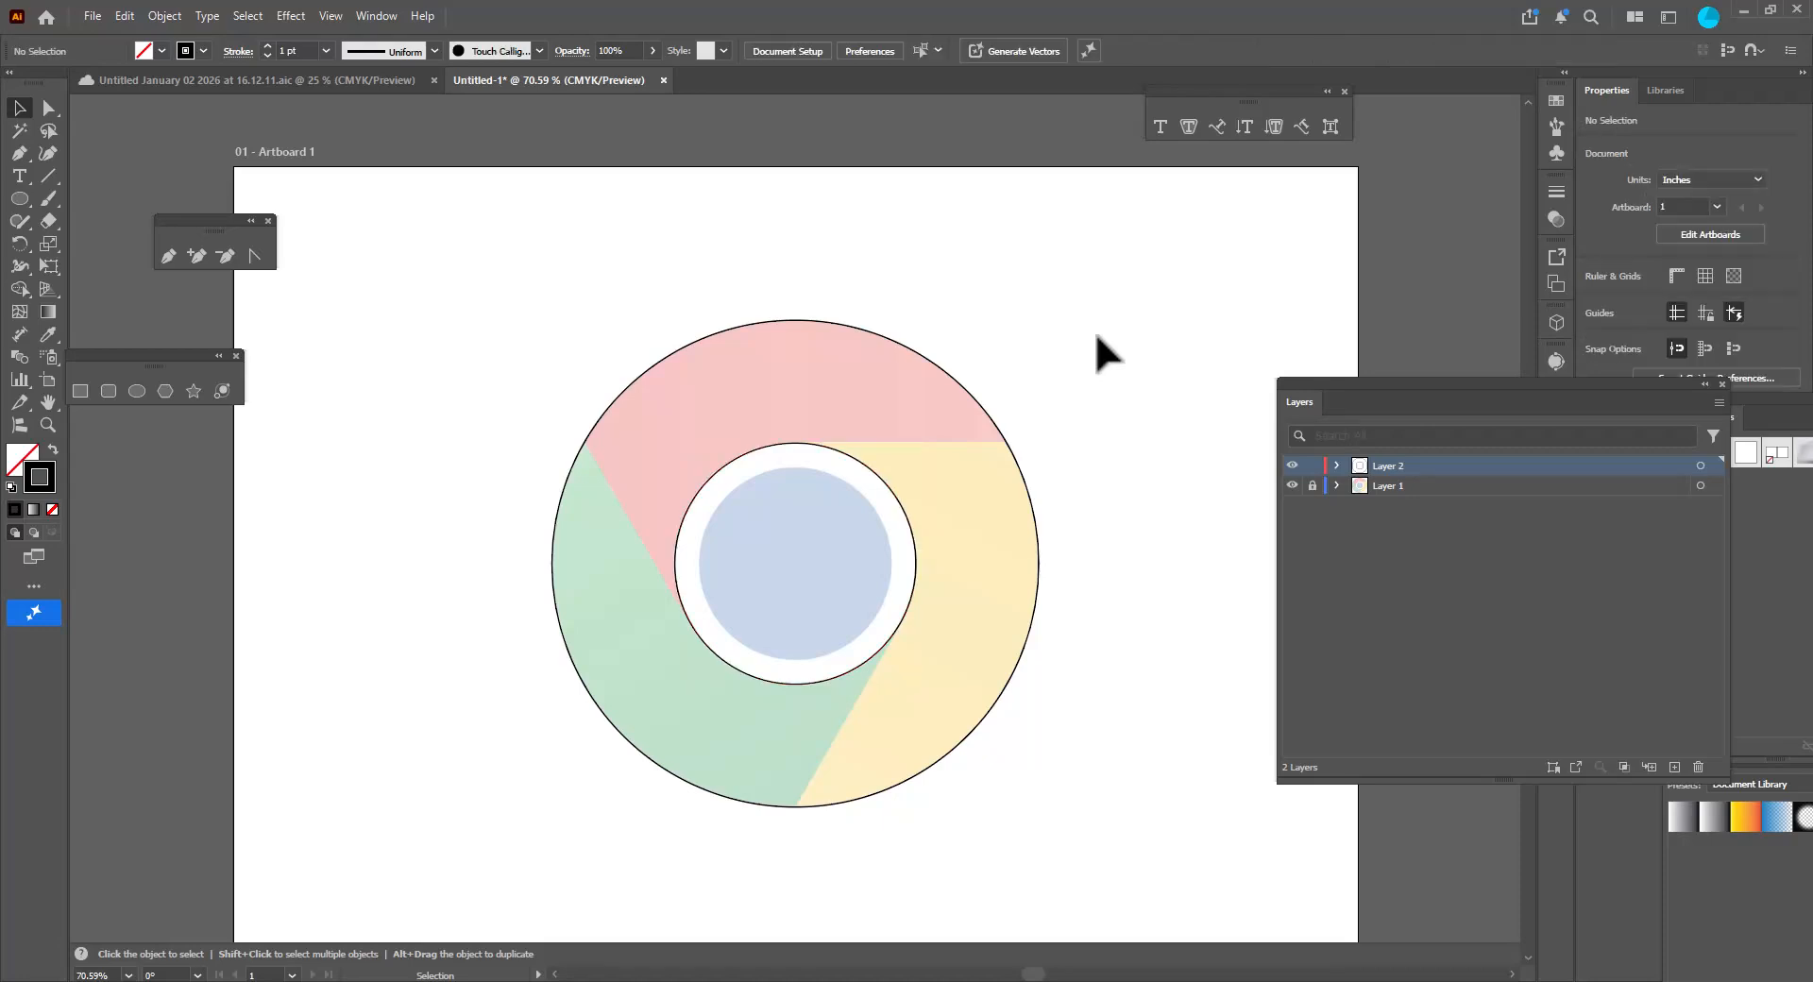
Duplicate the white ring's circle as a concentric copy about 2.8 in across, fitting the blue disc.
click(902, 510)
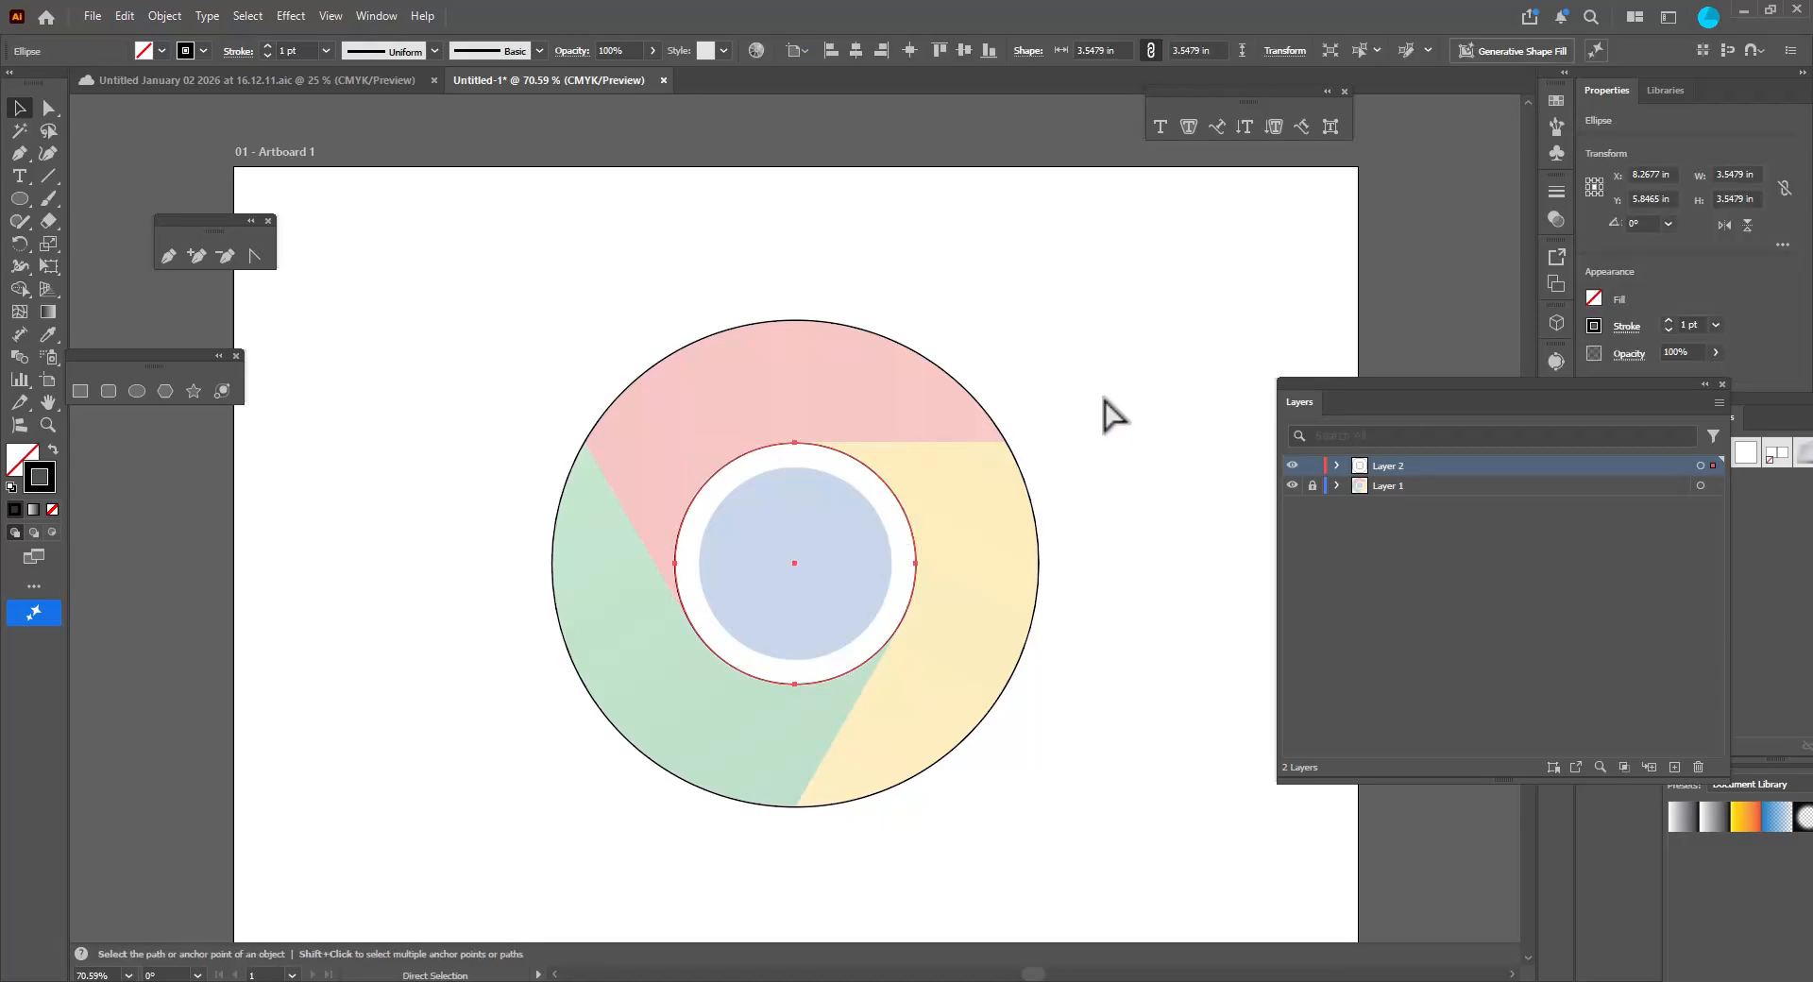
key(a)
key(v)
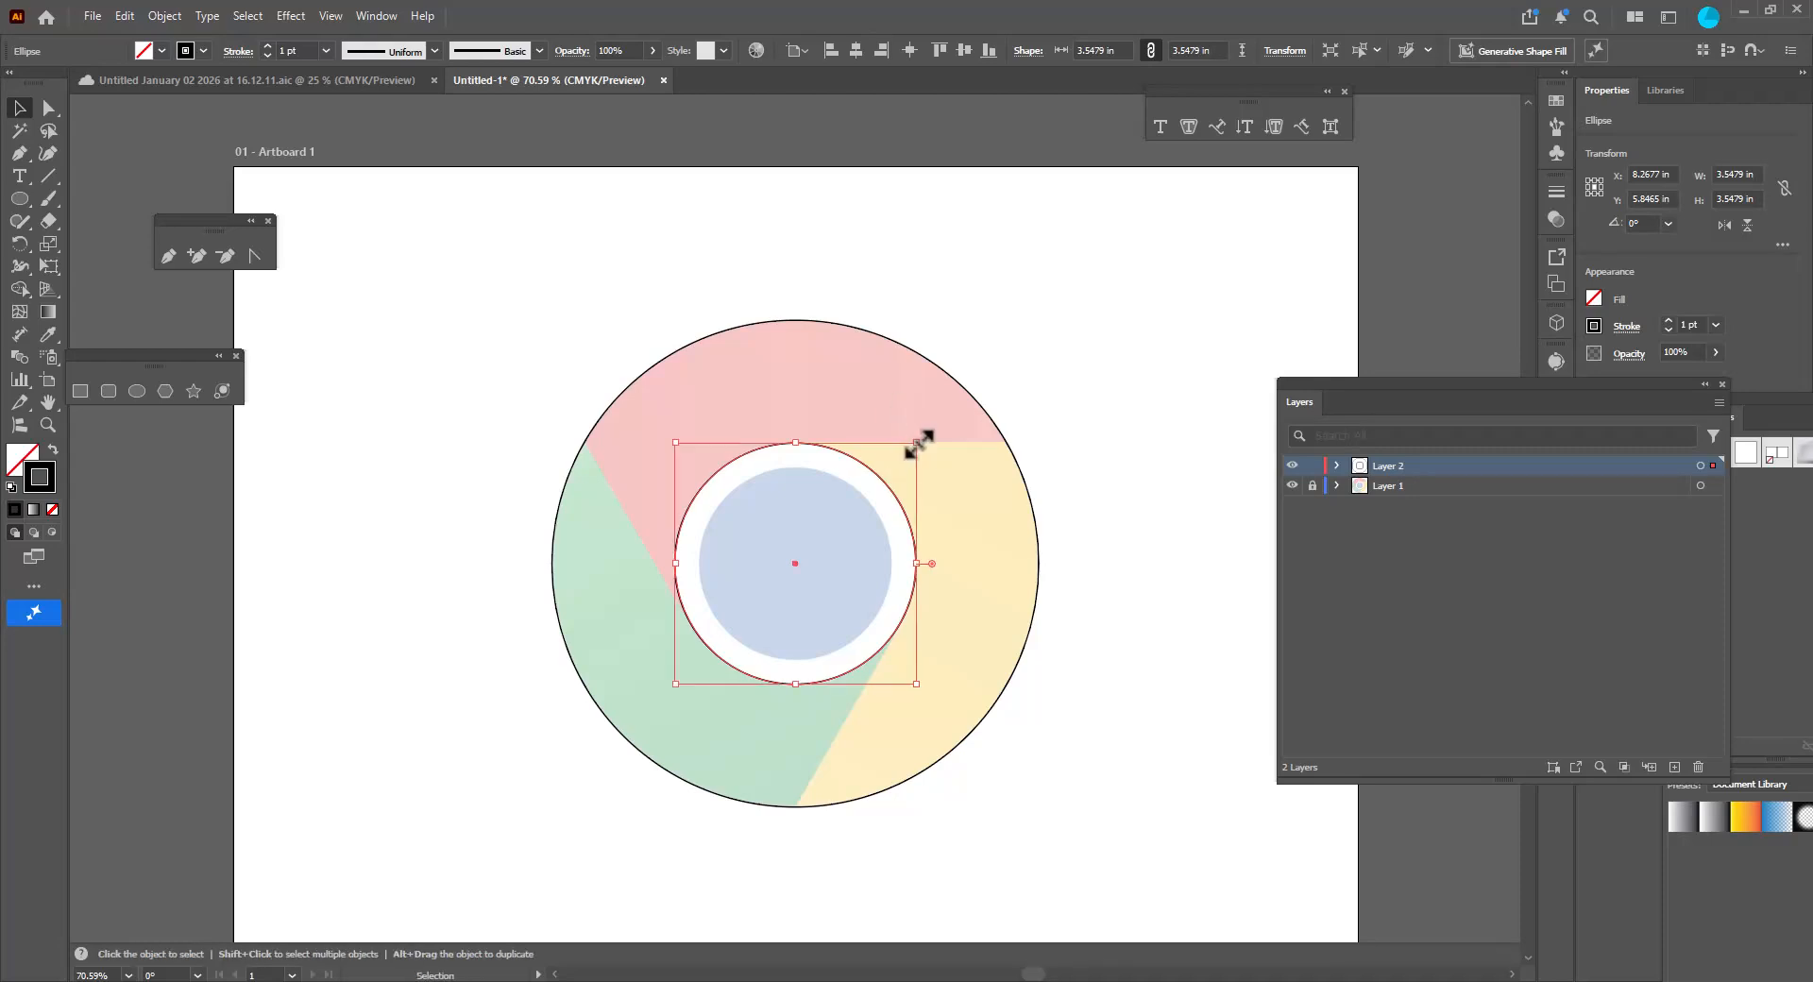
drag(919, 444, 892, 470)
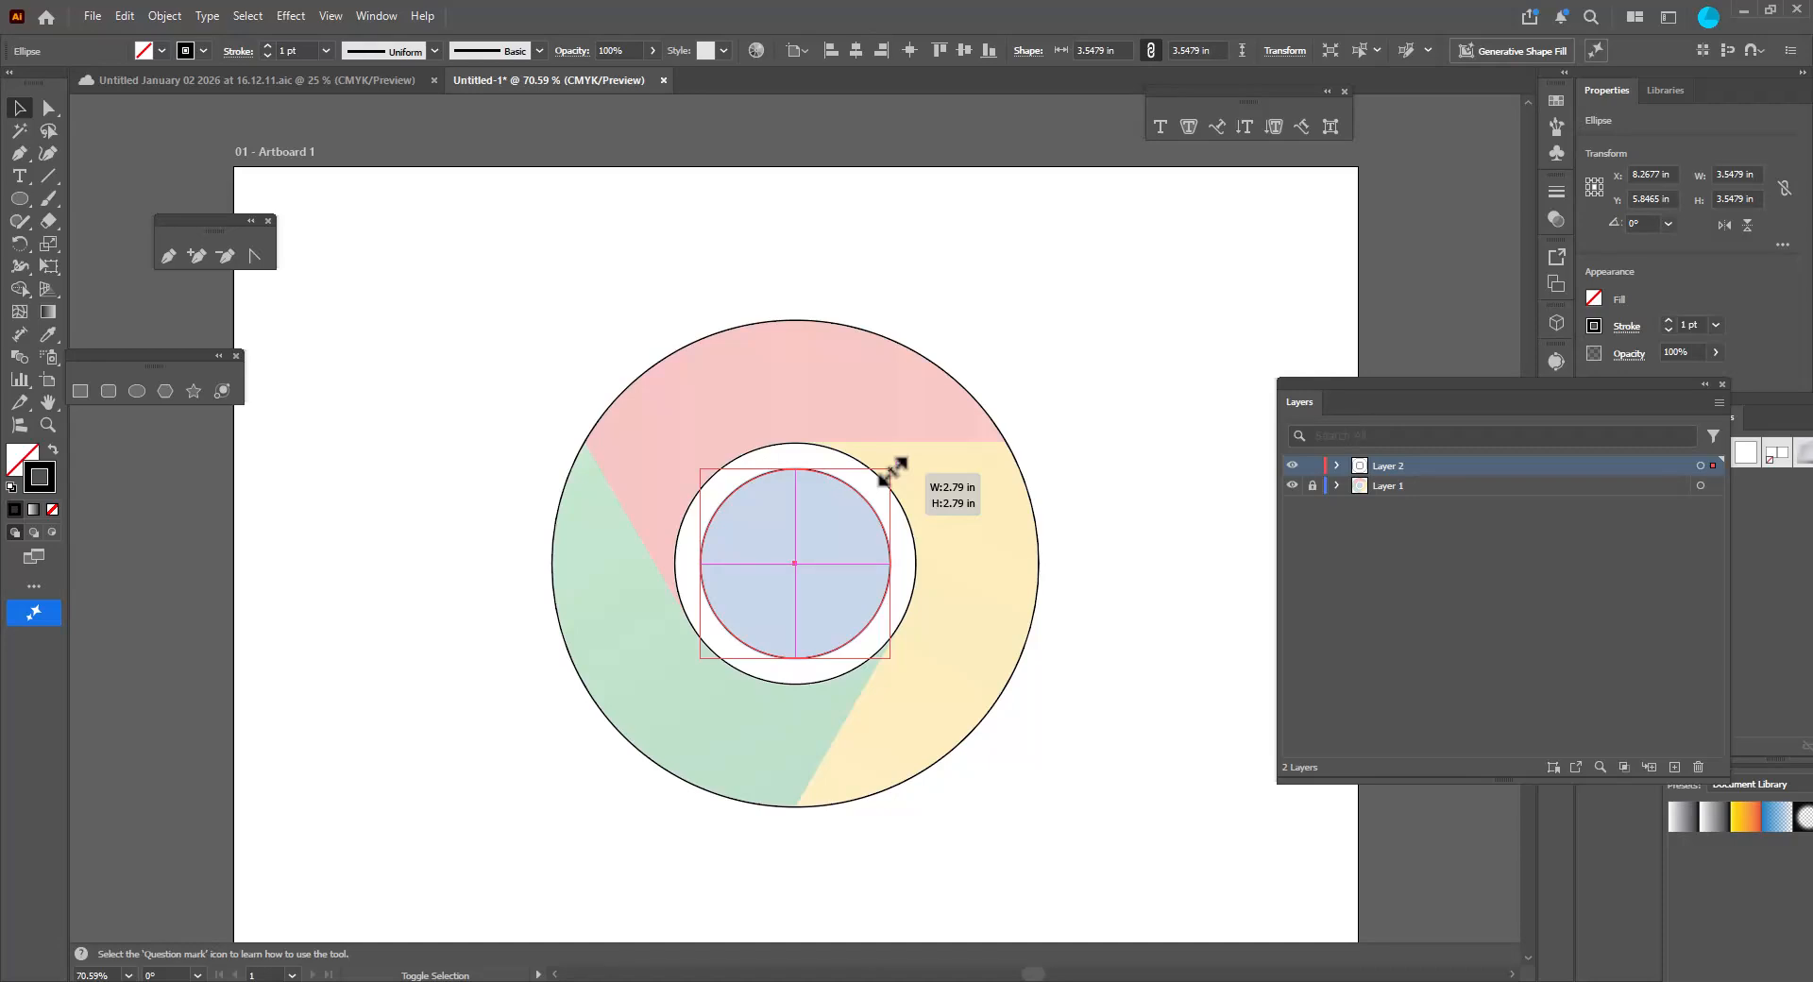
drag(891, 469, 895, 467)
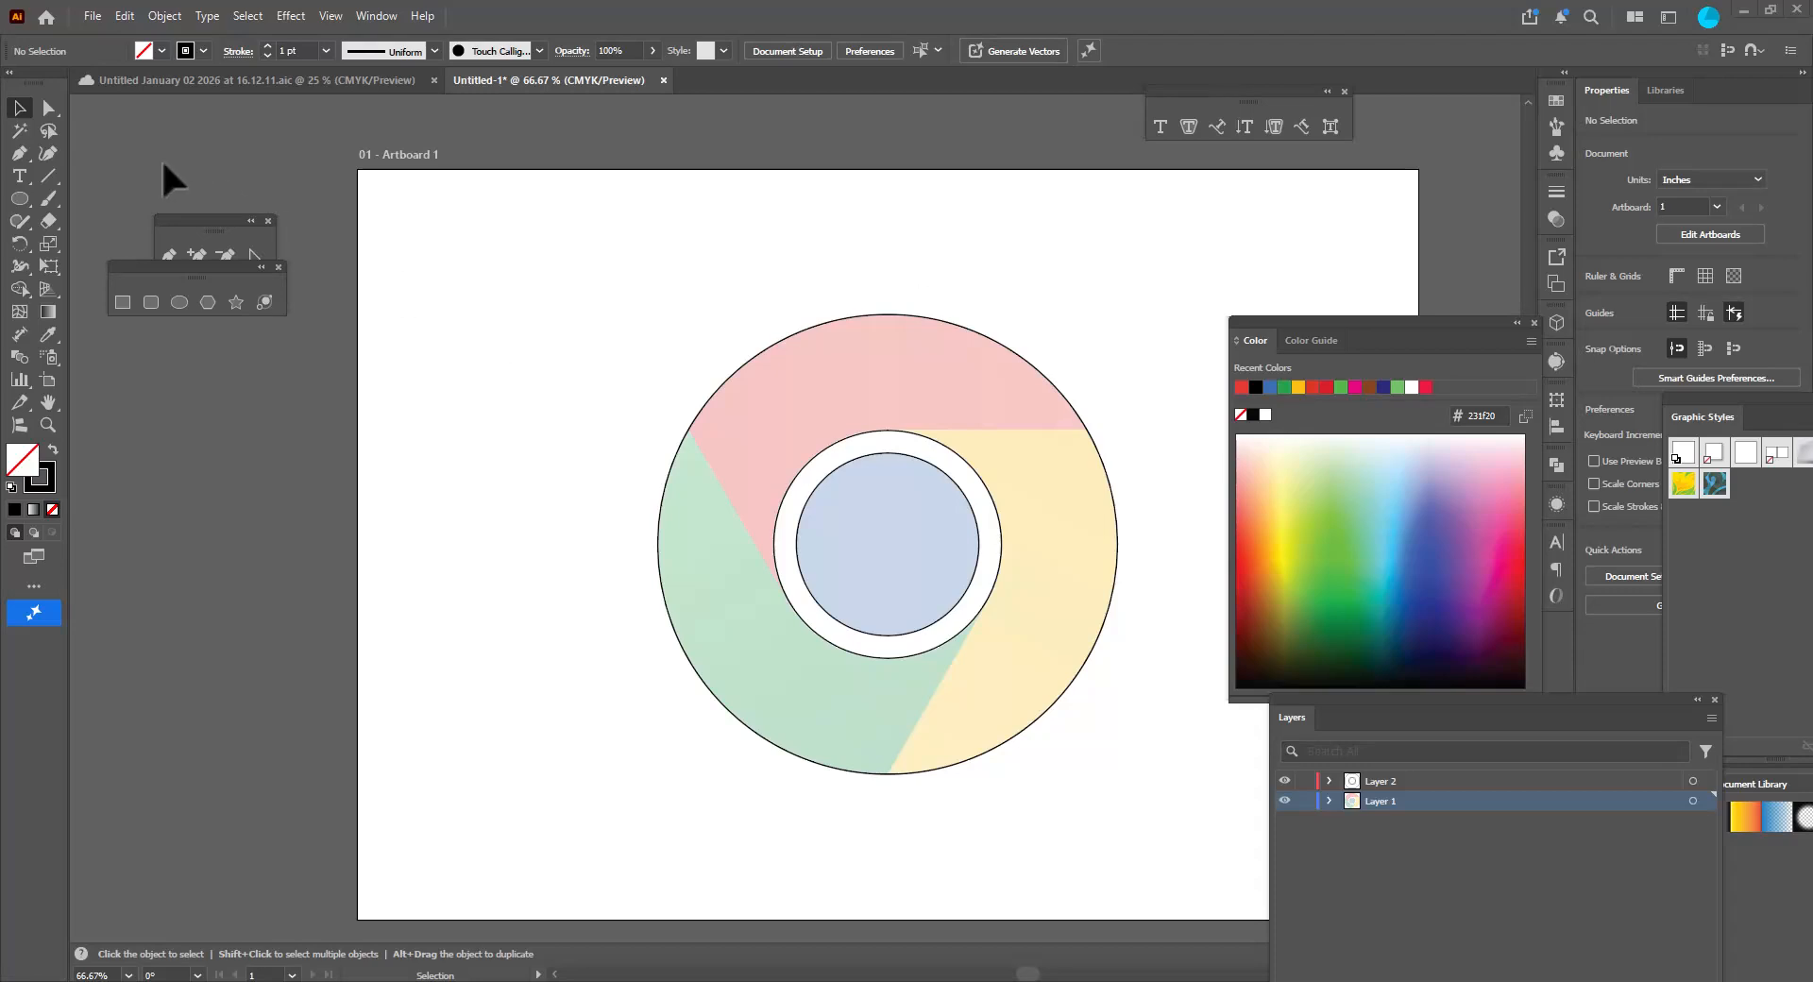
Activate the Pen tool, lock Layer 1 and make Layer 2 the active layer.
drag(195, 224, 303, 215)
click(276, 246)
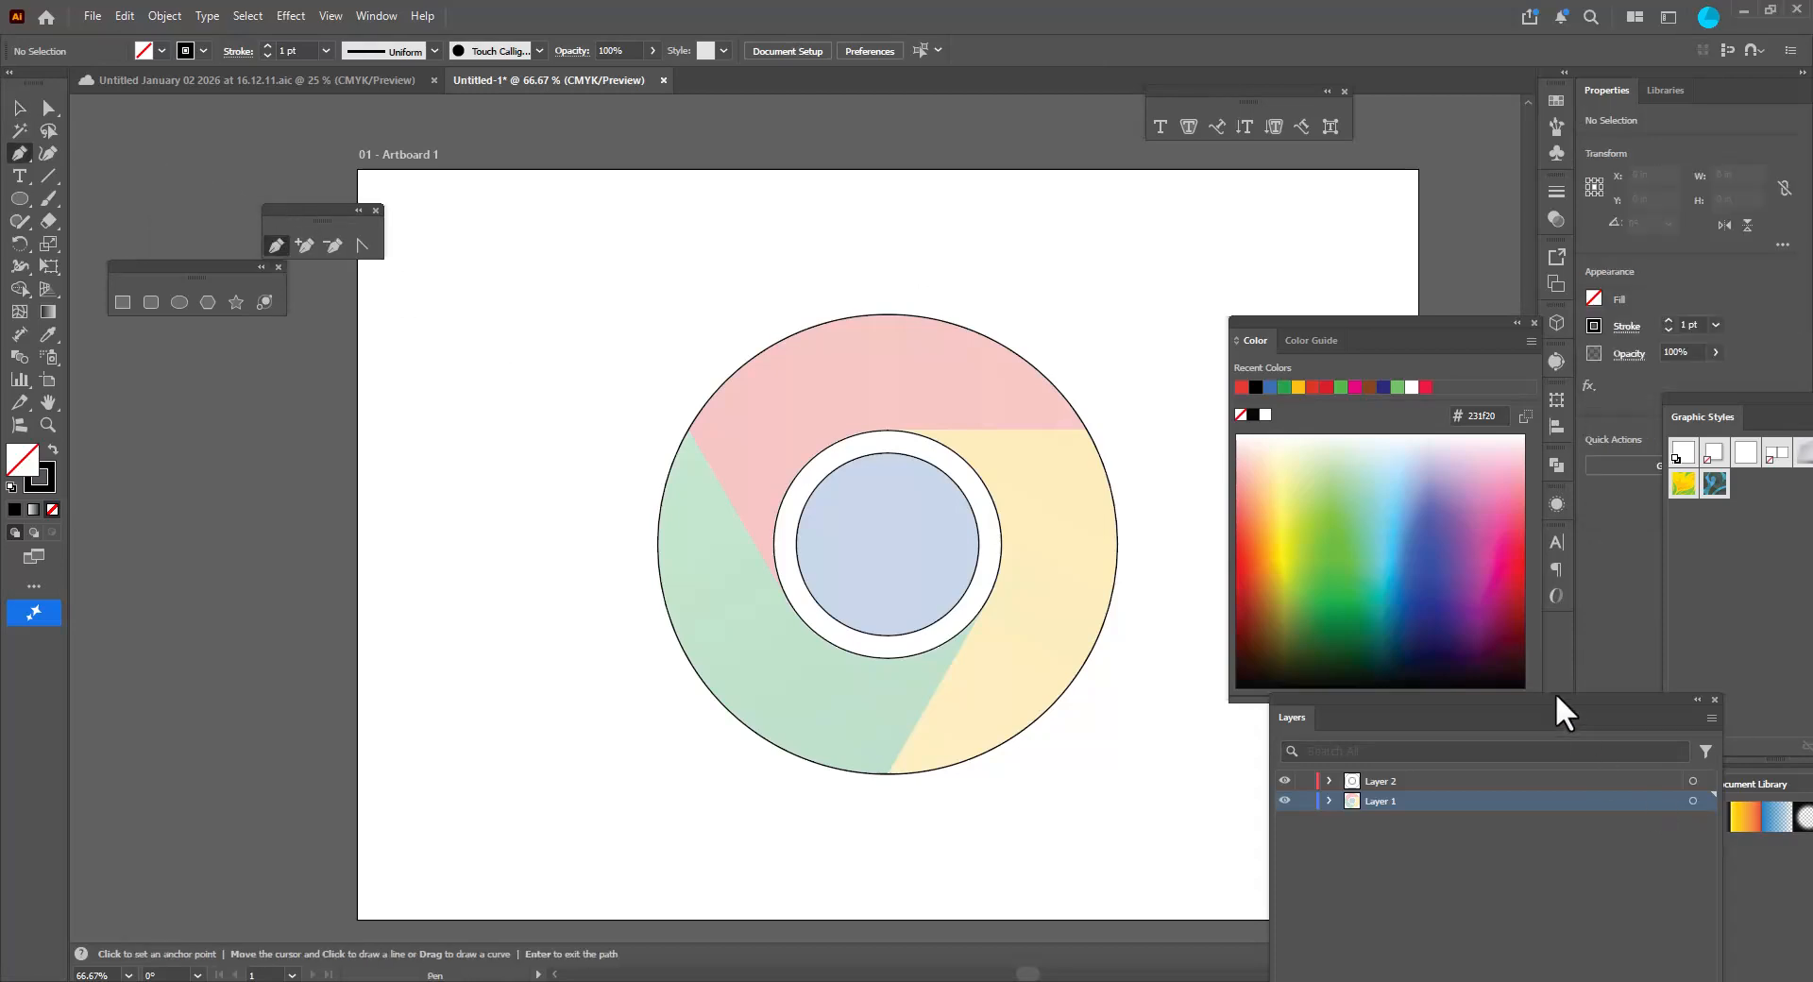
click(1306, 801)
click(1425, 776)
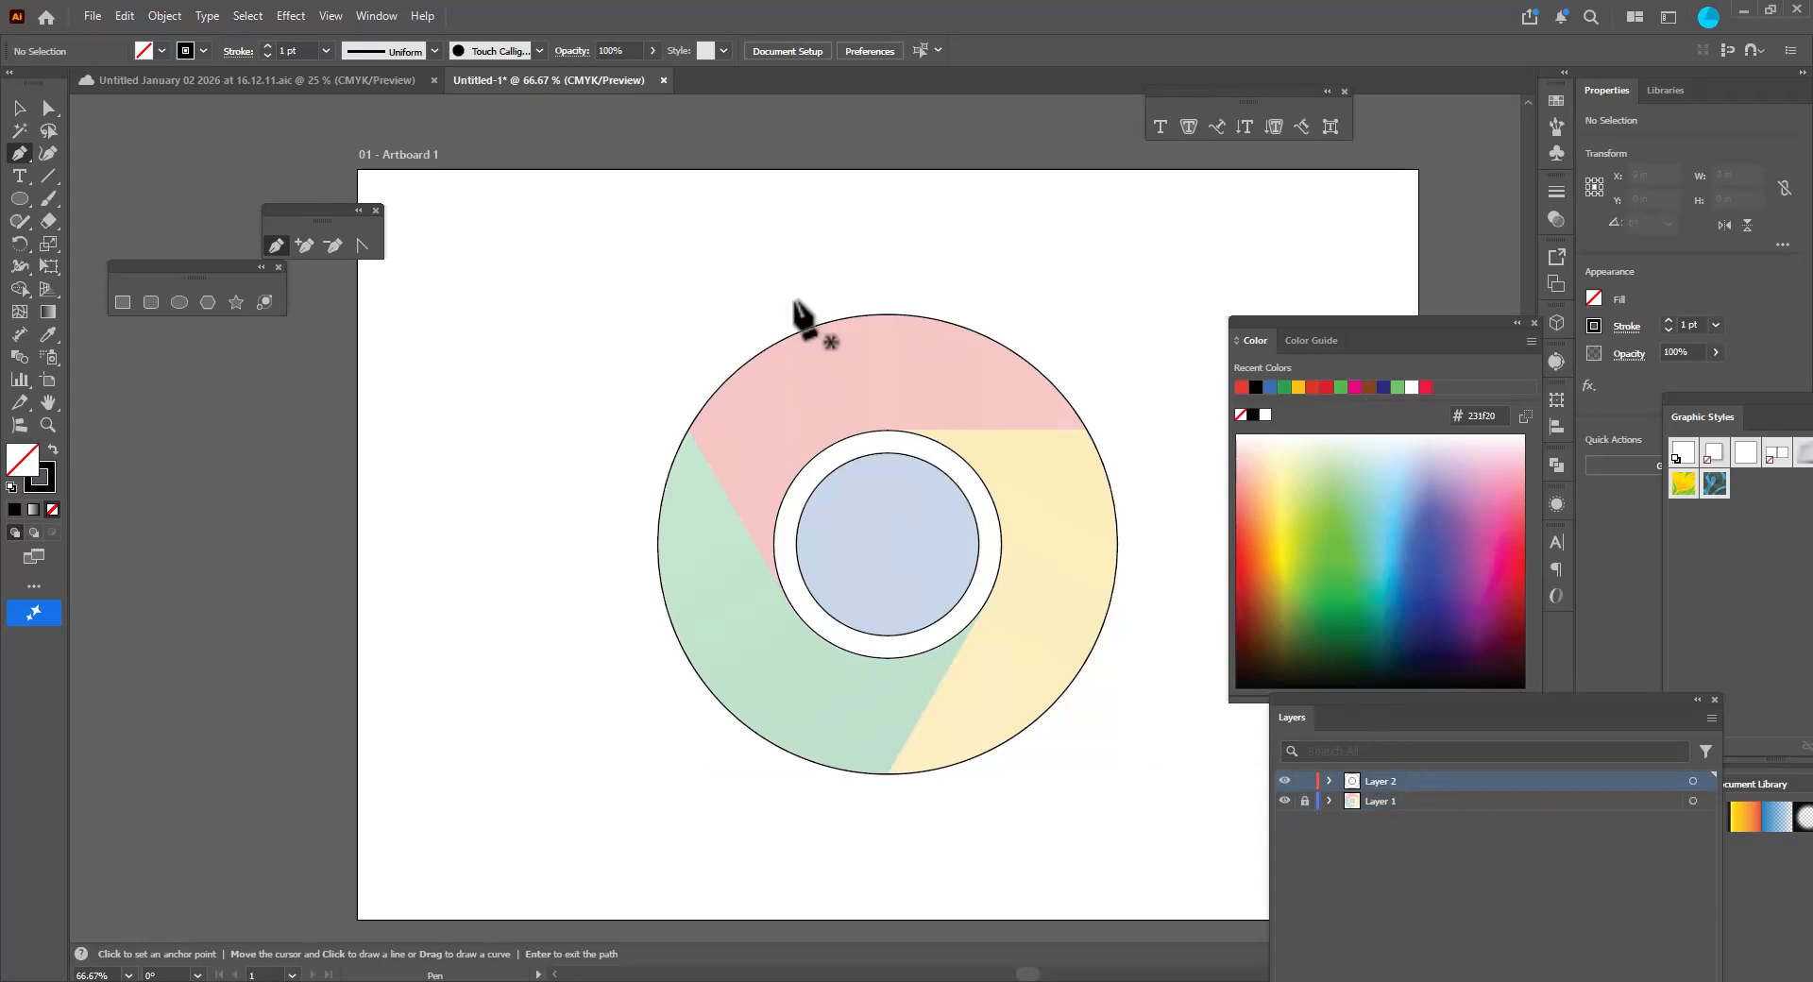
Draw a nearly horizontal line along the red-yellow edge from about X 12.65, Y 4.07 in to X 1.93, Y 4.25 in.
click(1168, 430)
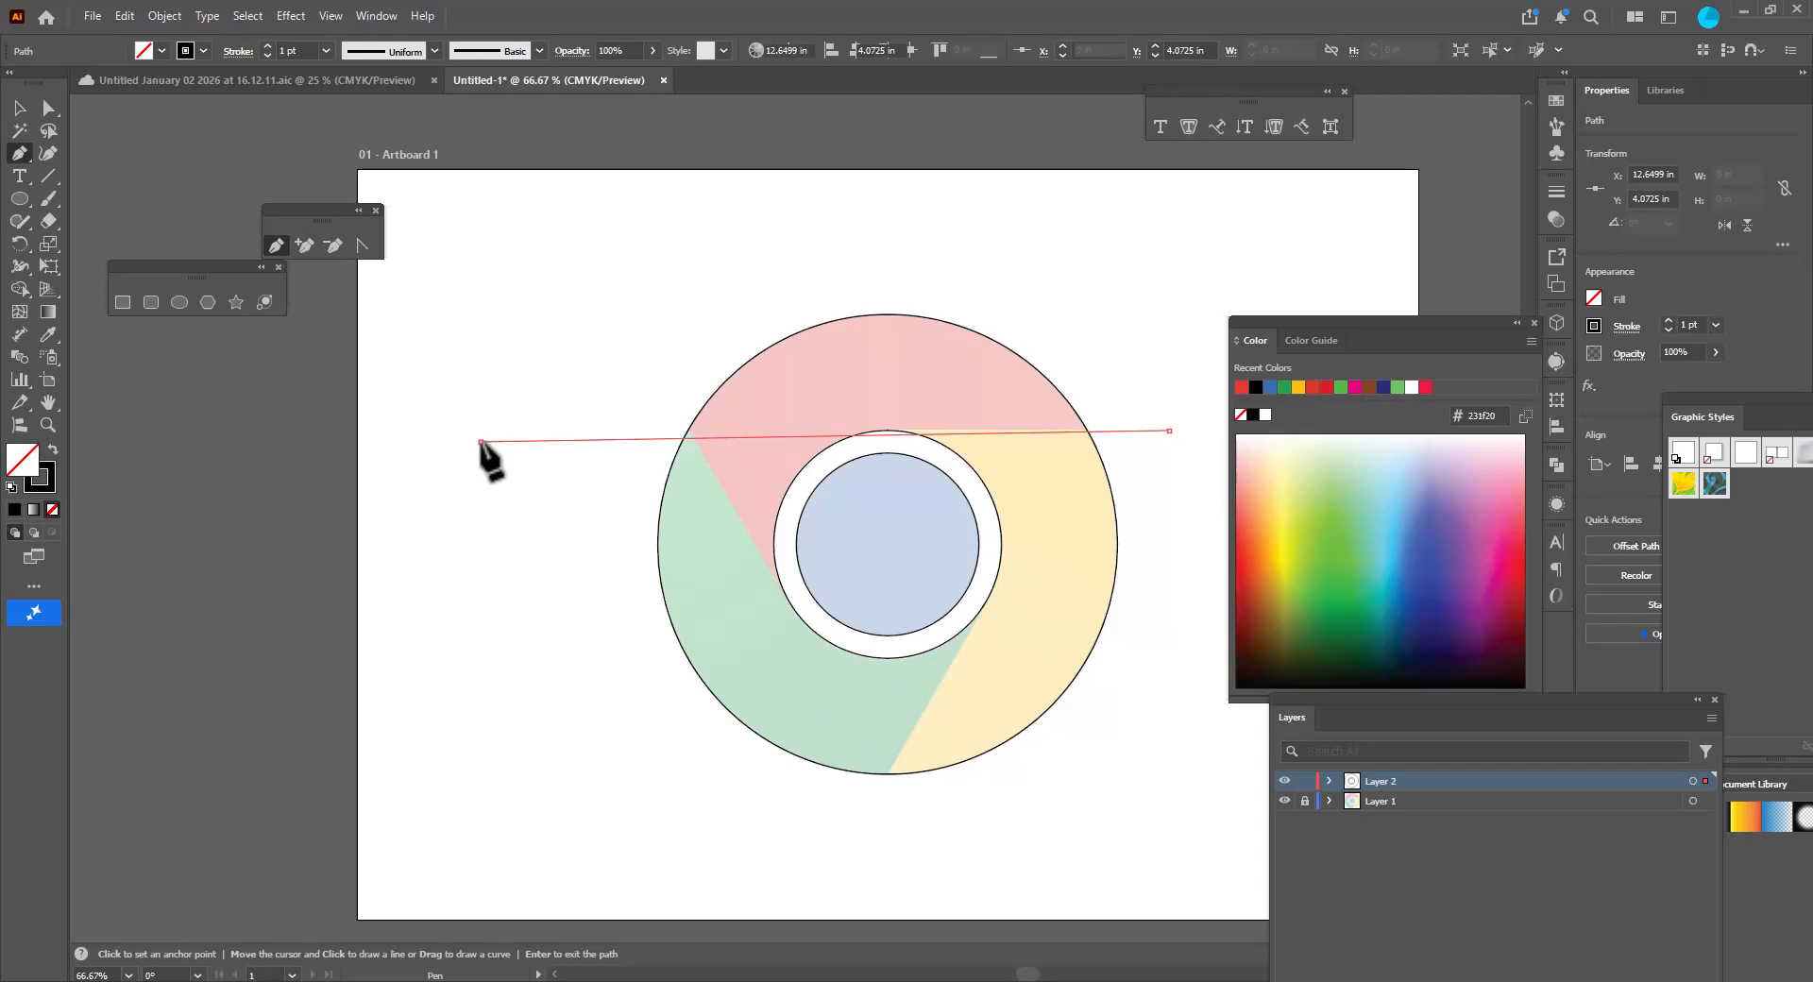
click(482, 441)
key(v)
Raise the near-horizontal line's endpoint on the yellow side slightly, to about X 12.66, Y 4.03 in.
scroll(1057, 332, up, 1)
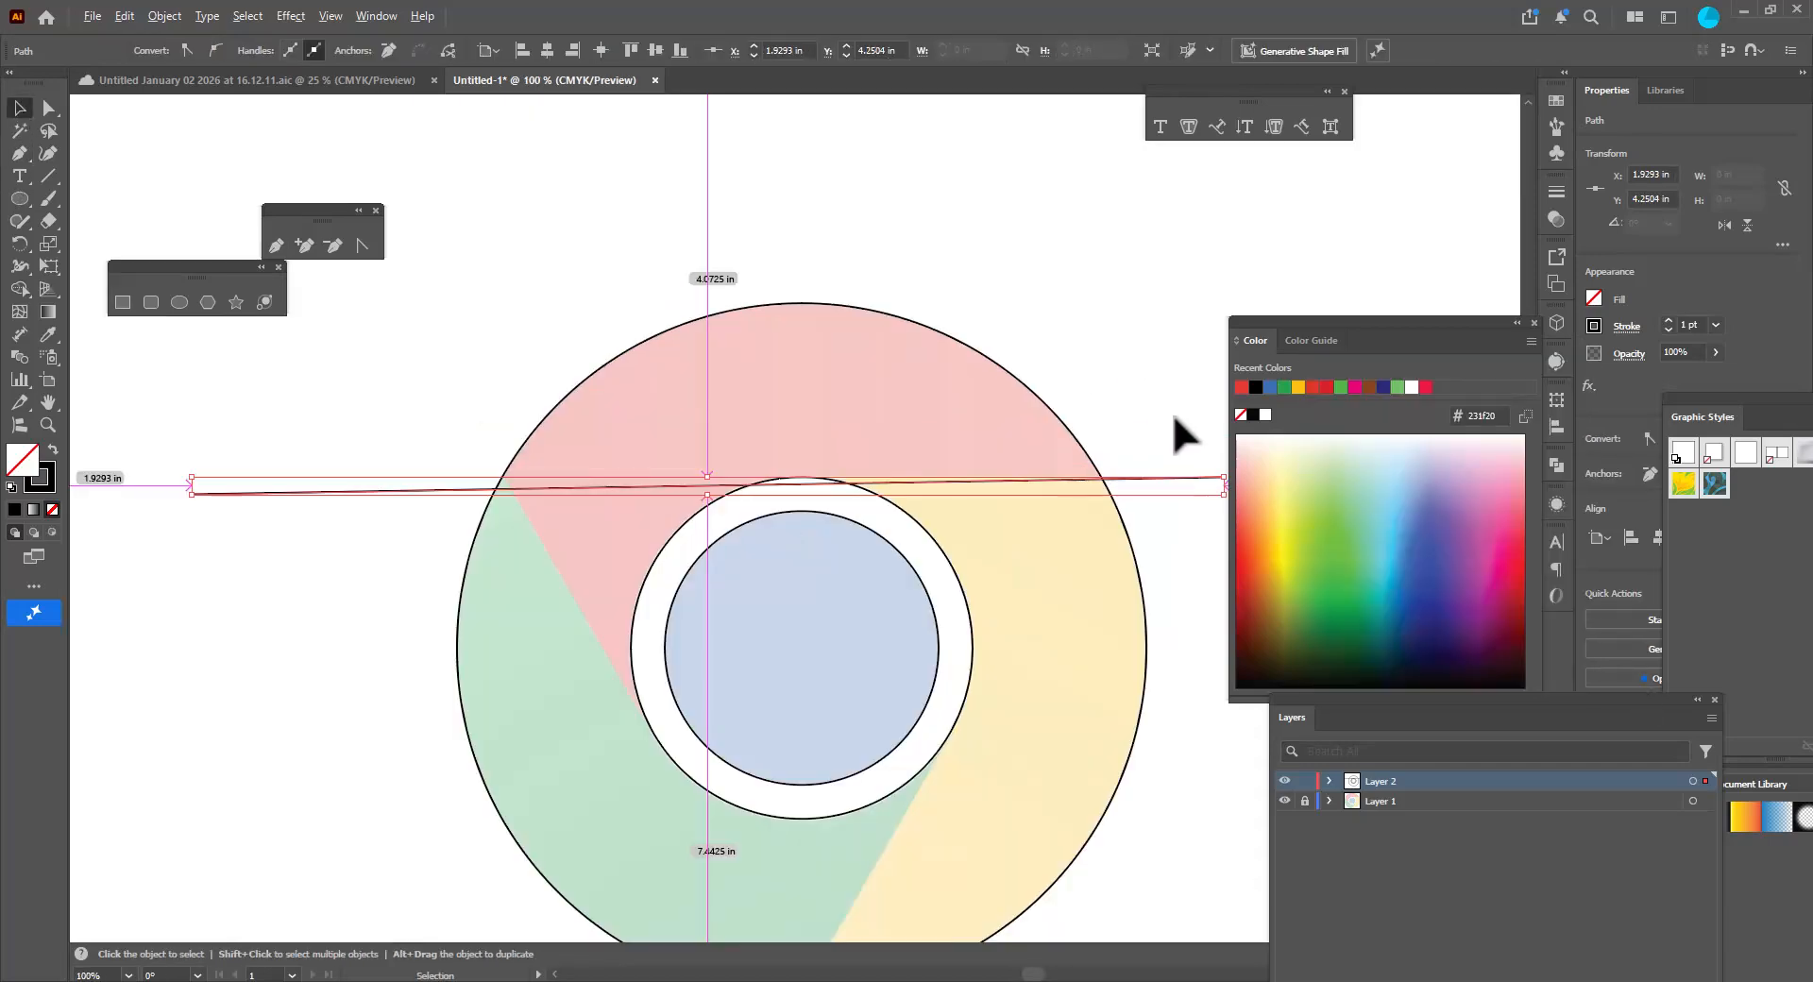
drag(1331, 323, 1556, 325)
scroll(1020, 449, up, 1)
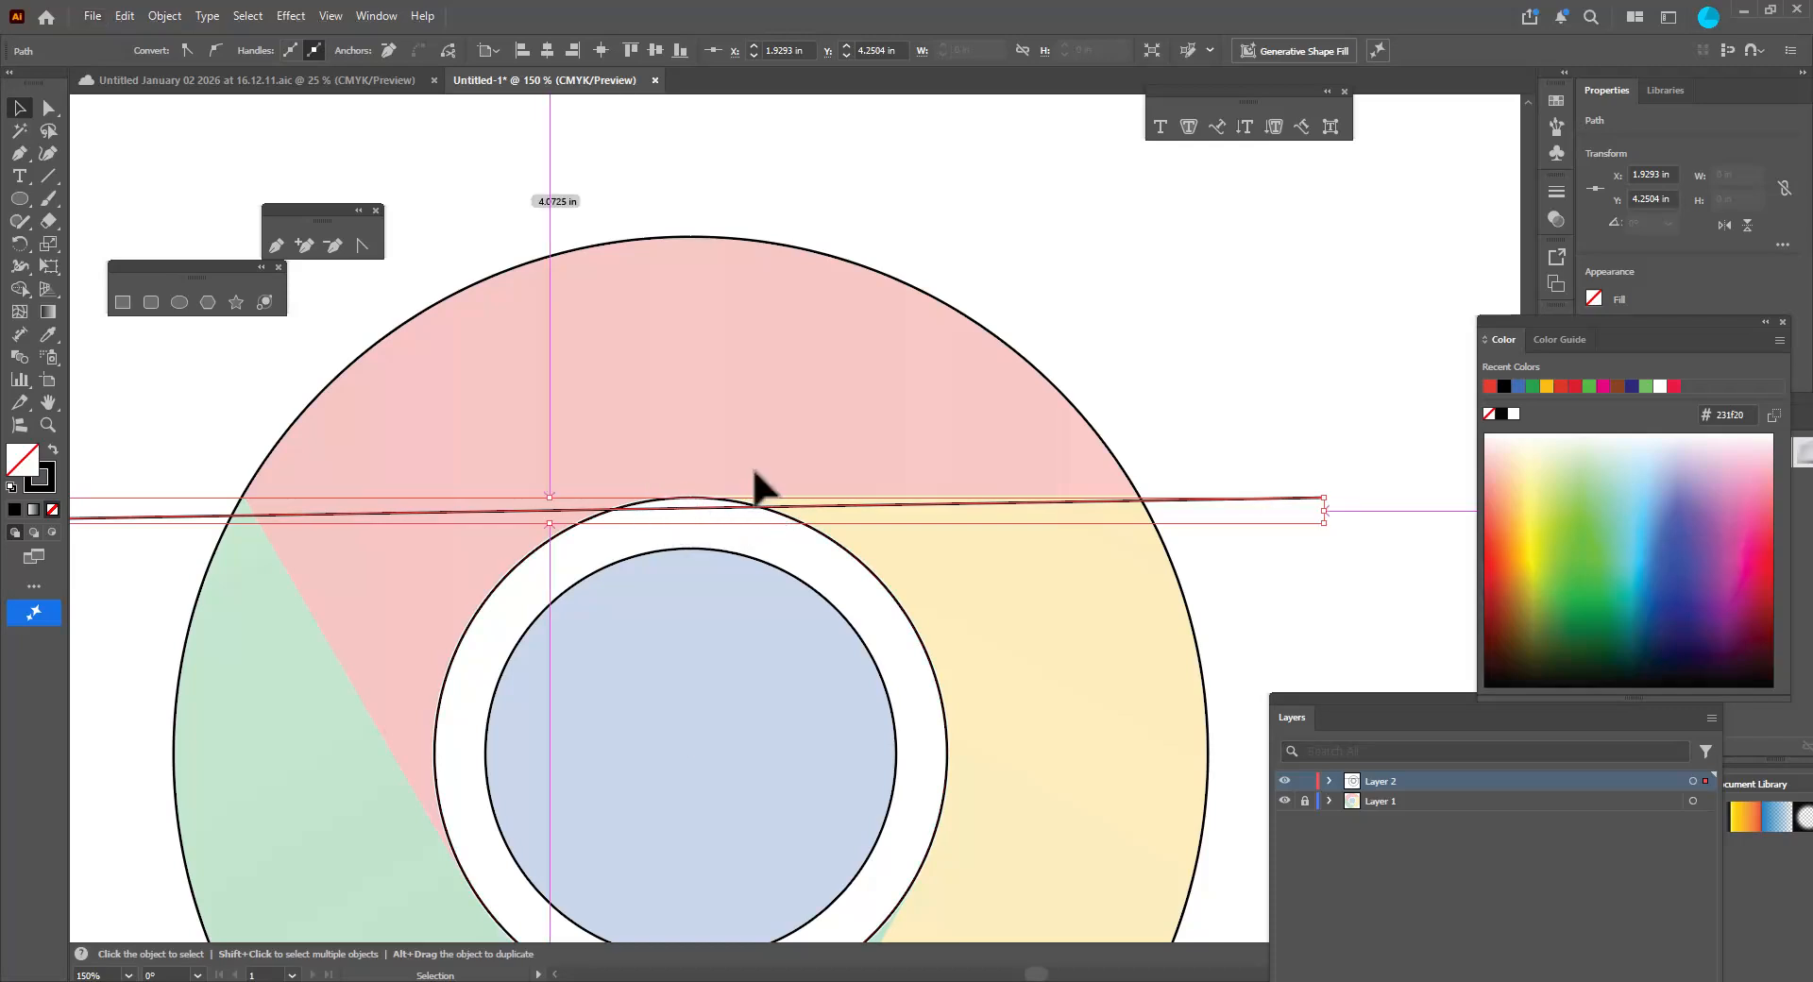
scroll(757, 477, down, 1)
scroll(767, 586, up, 2)
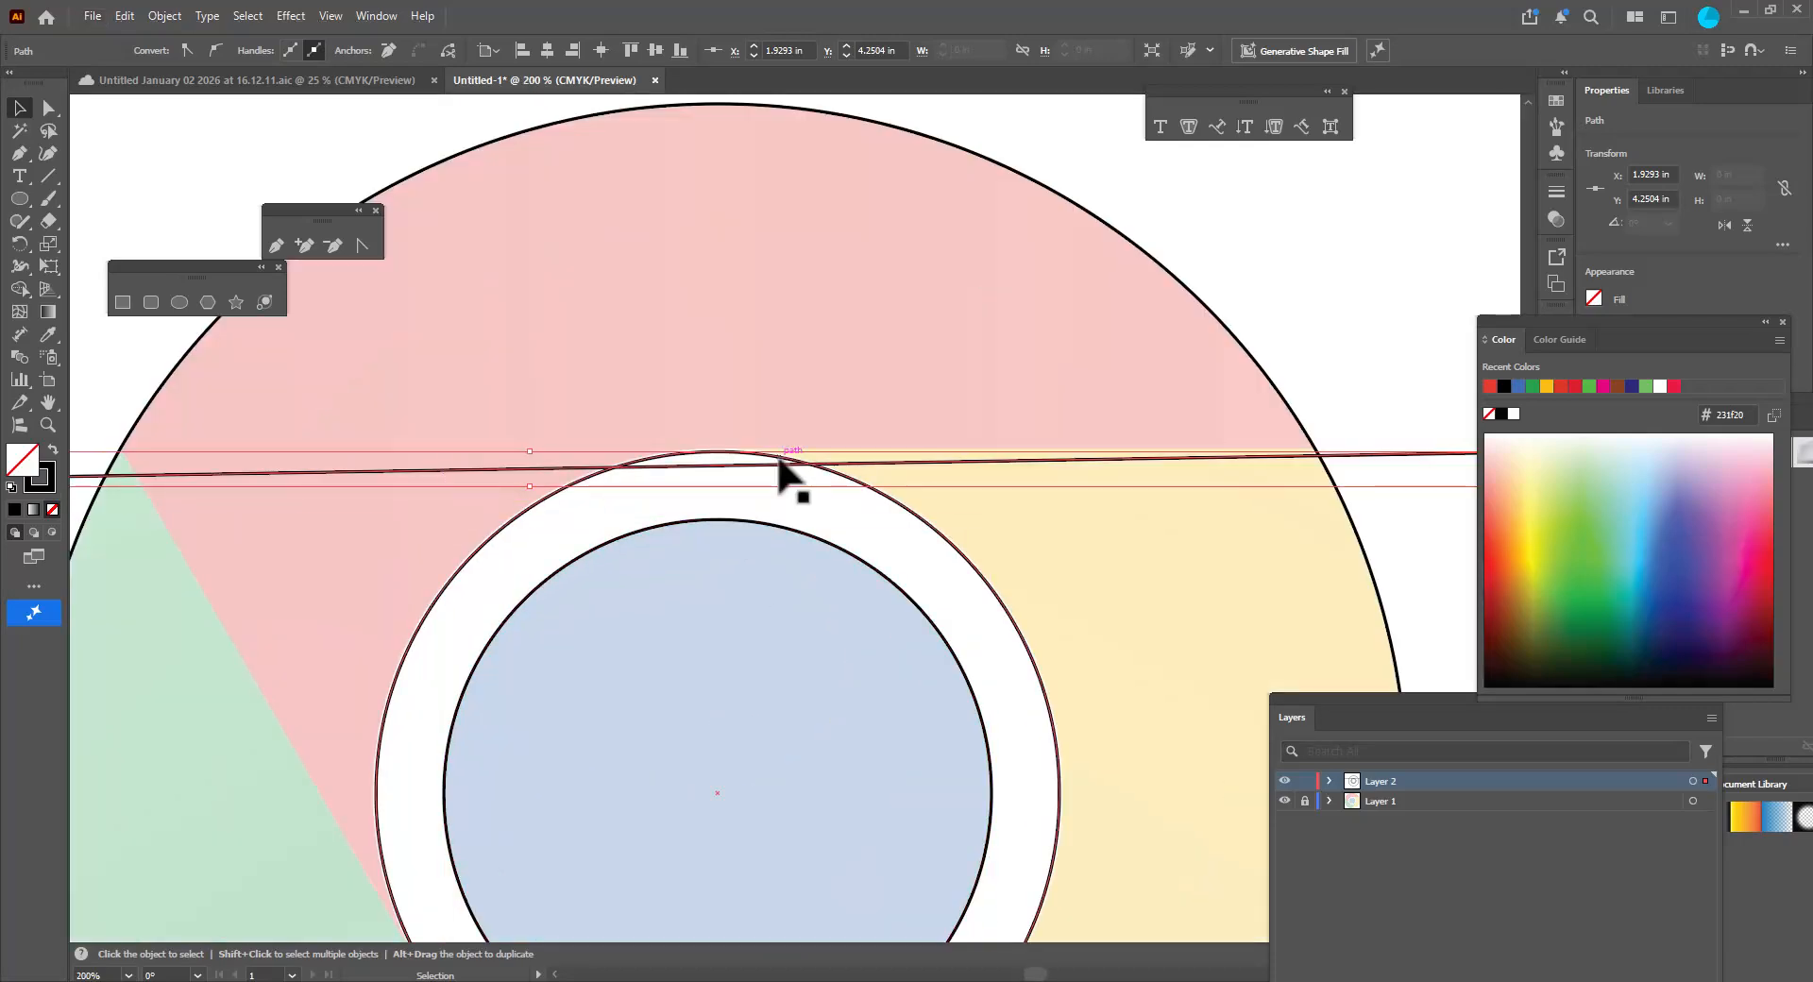
scroll(780, 465, down, 2)
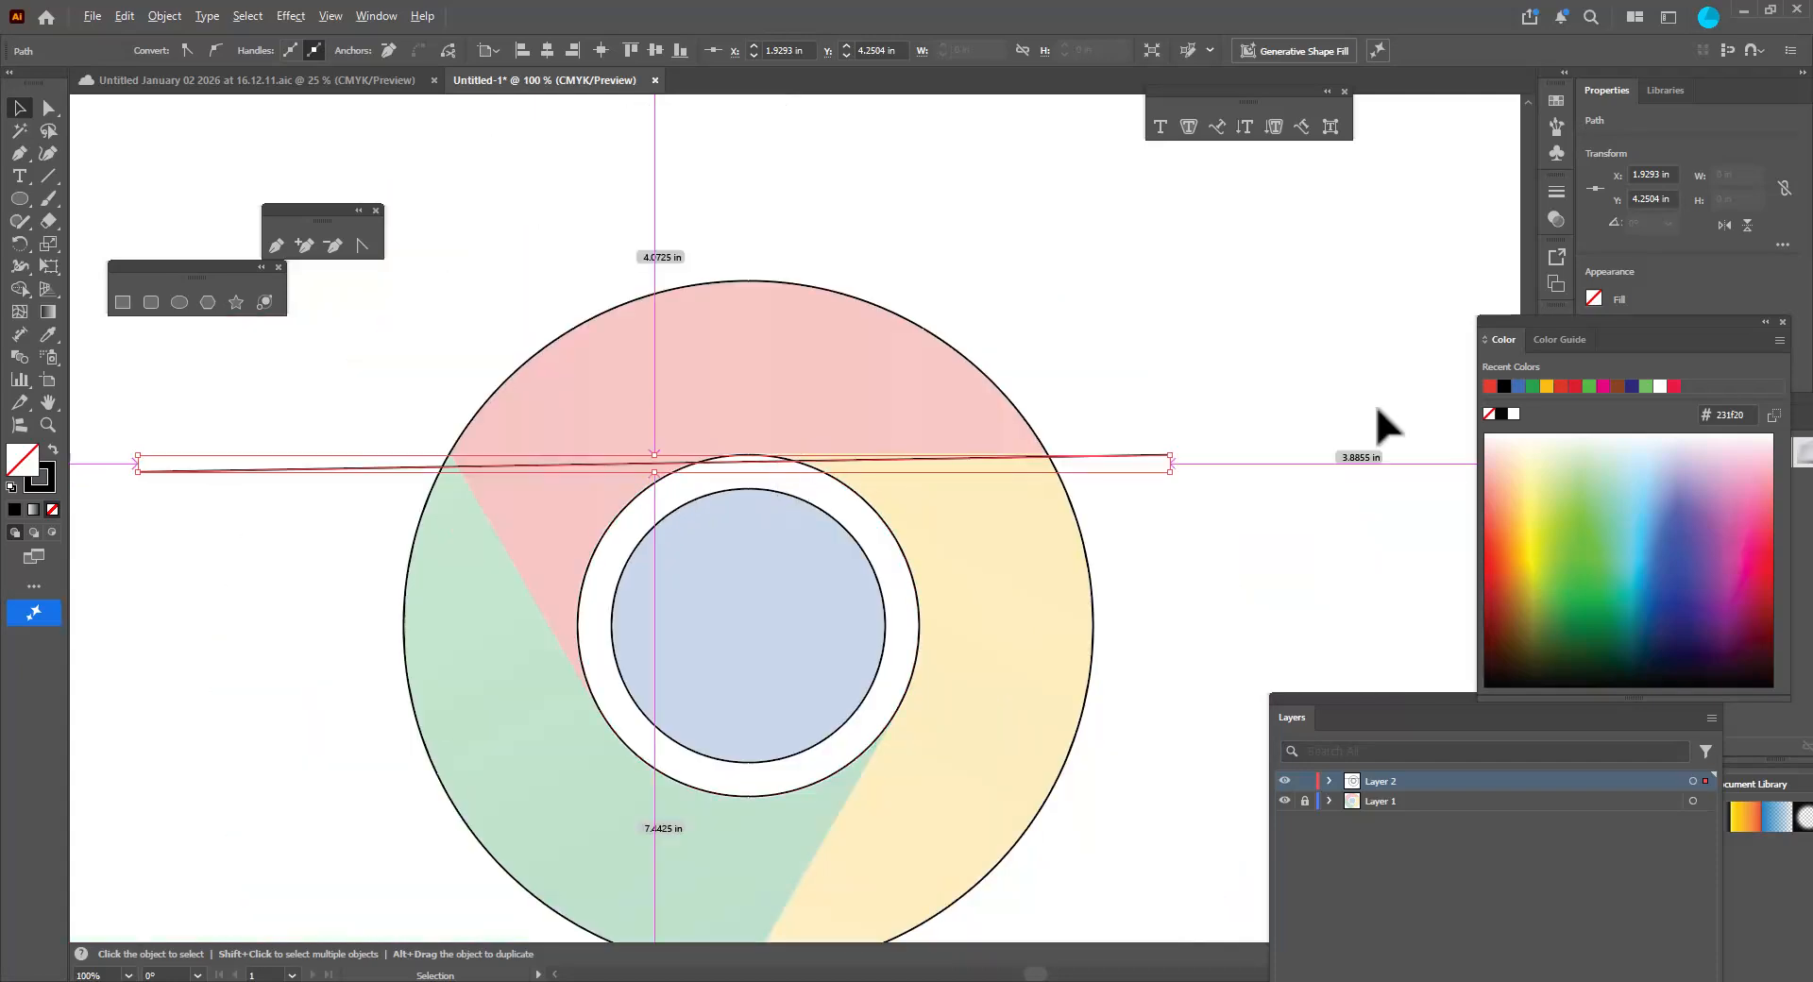
click(1220, 448)
click(48, 108)
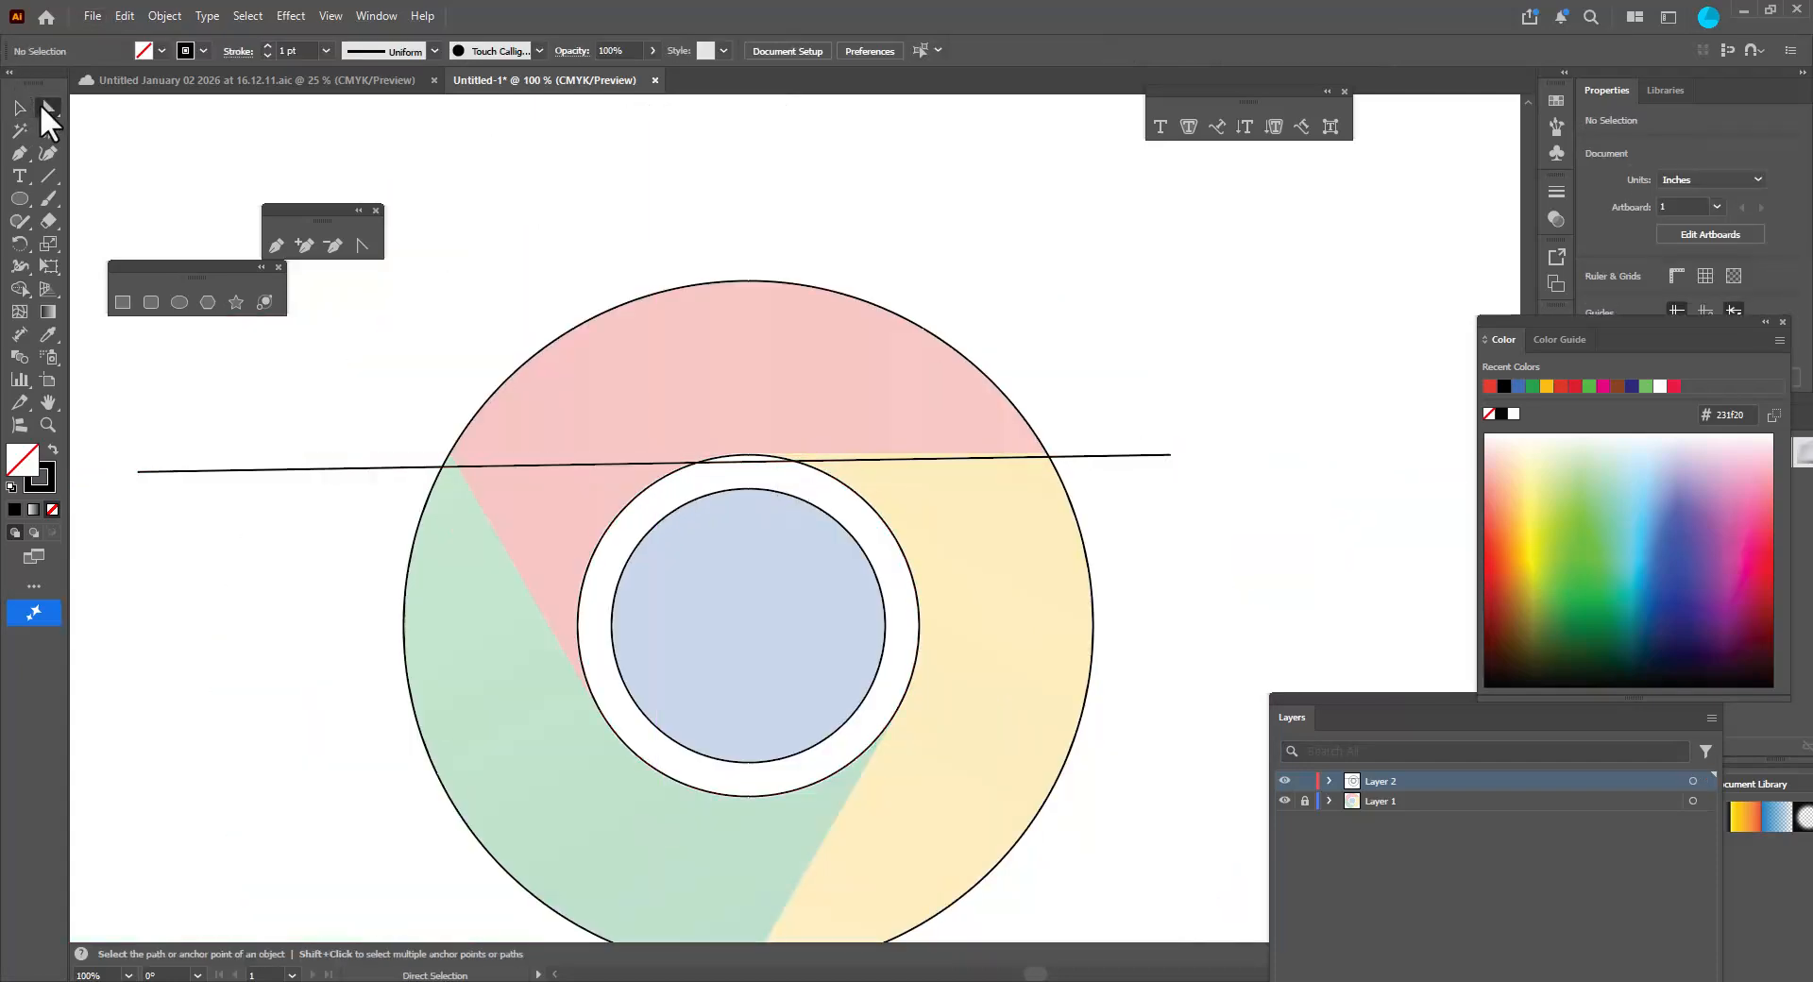
click(1171, 456)
drag(1171, 457, 1172, 451)
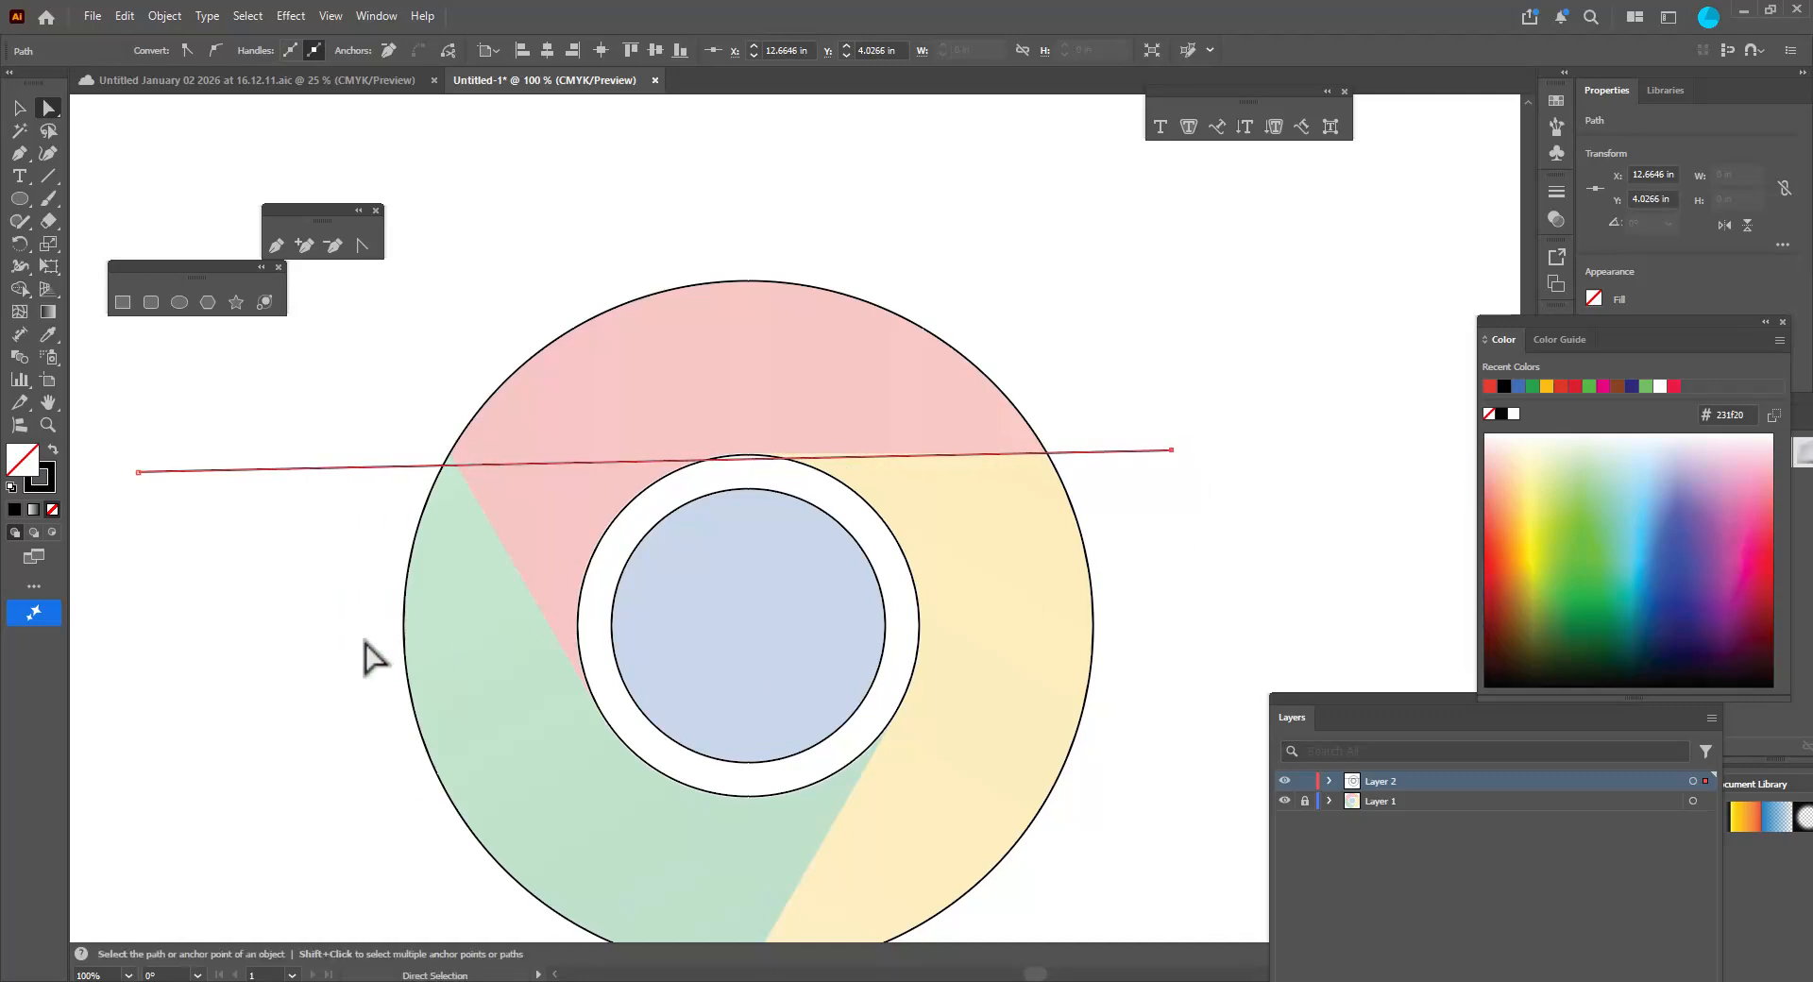
Draw a diagonal line along the red-green edge from about X 4.59, Y 3.18 in to X 9.40, Y 10.84 in.
scroll(770, 326, down, 1)
scroll(453, 577, up, 1)
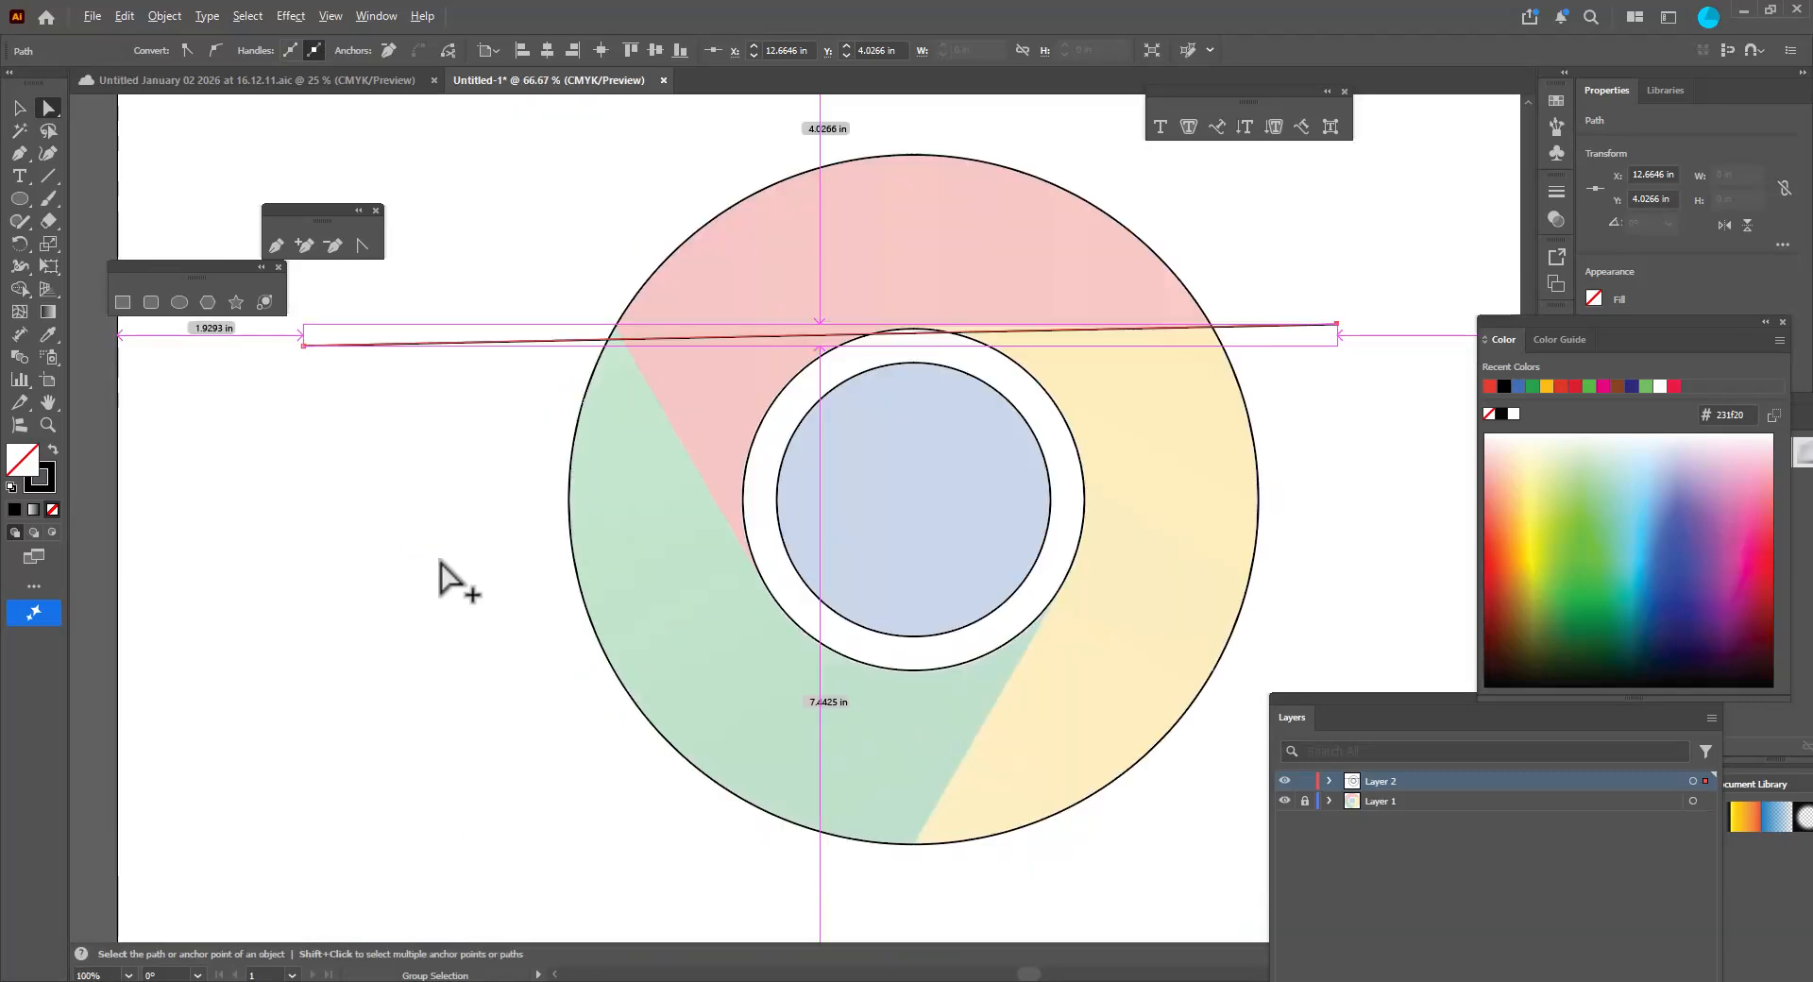
scroll(567, 586, up, 1)
scroll(1138, 684, down, 1)
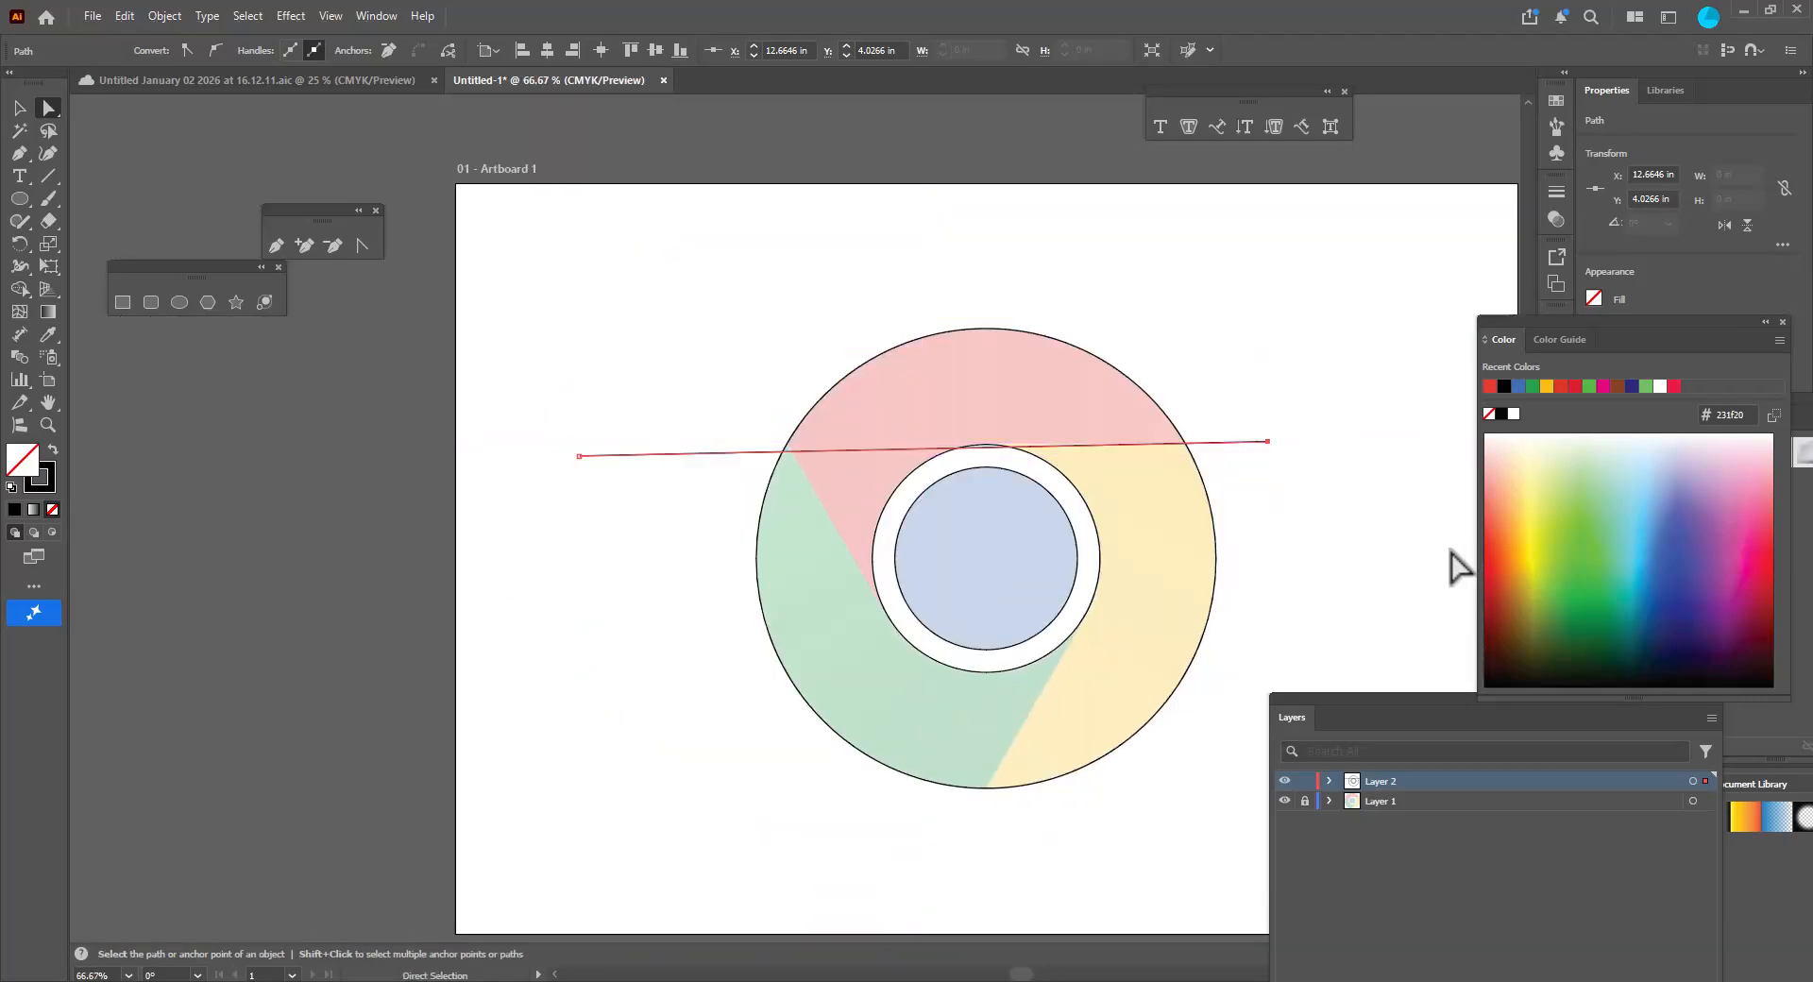
click(275, 247)
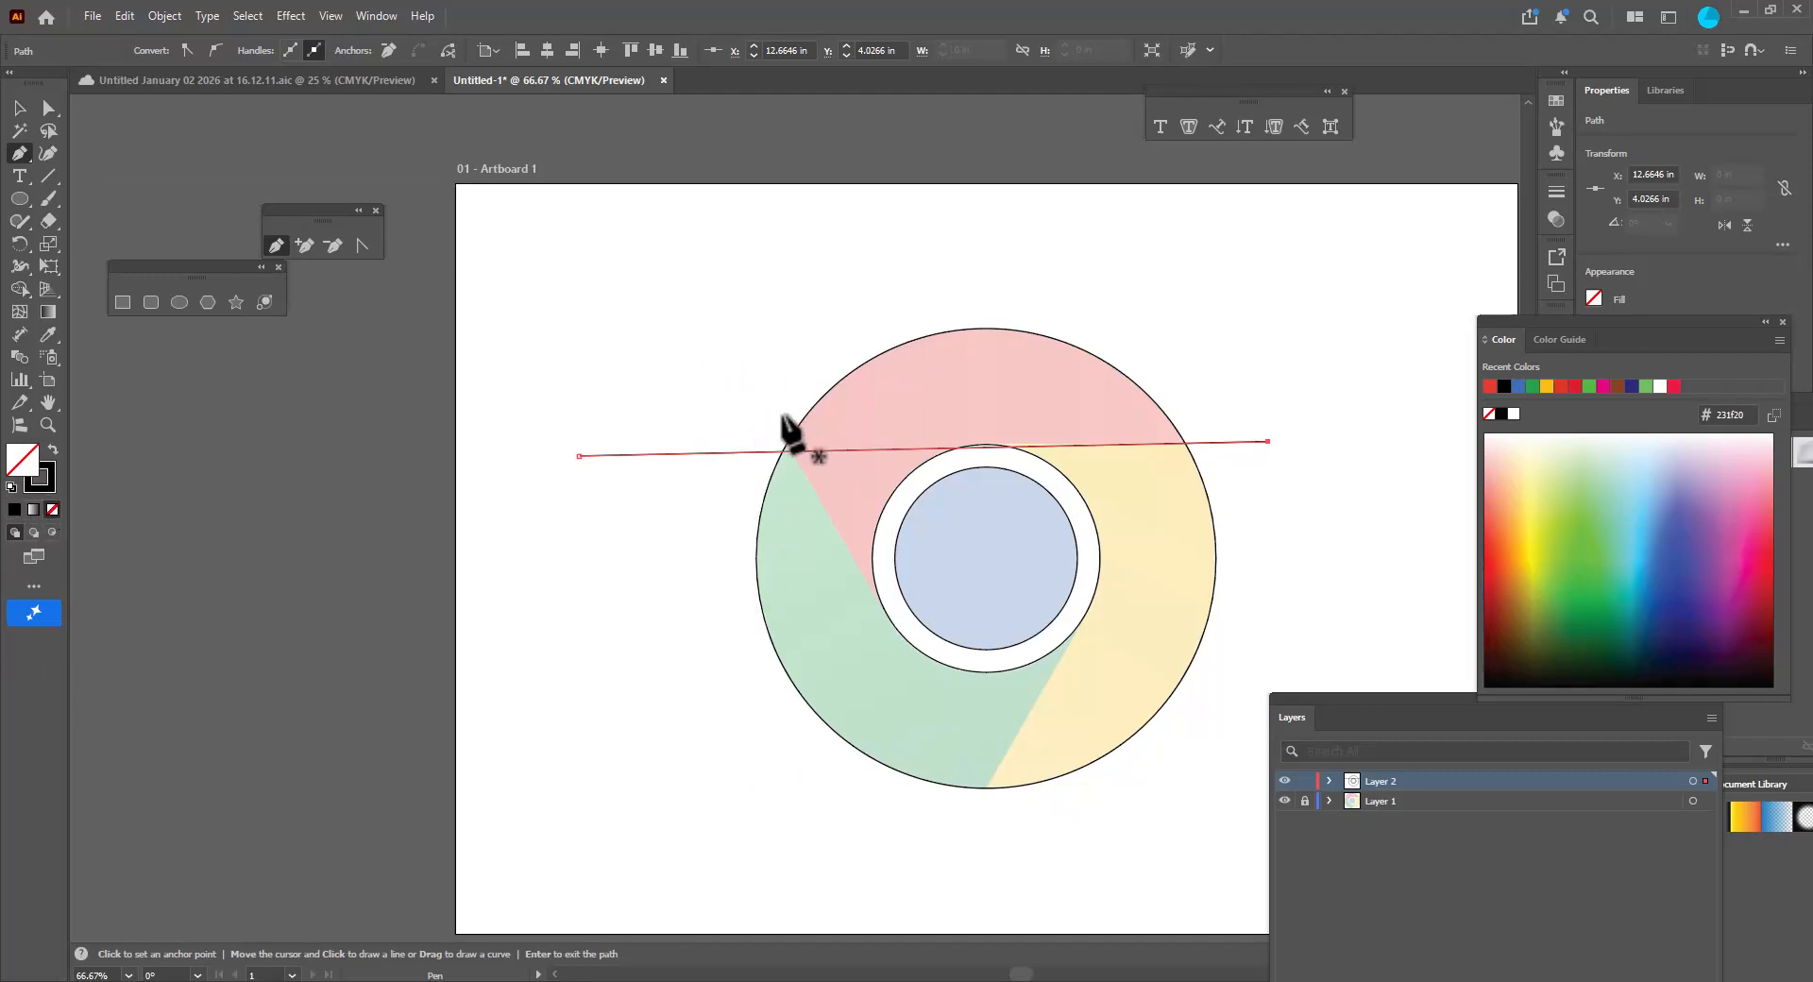
key(Return)
click(749, 387)
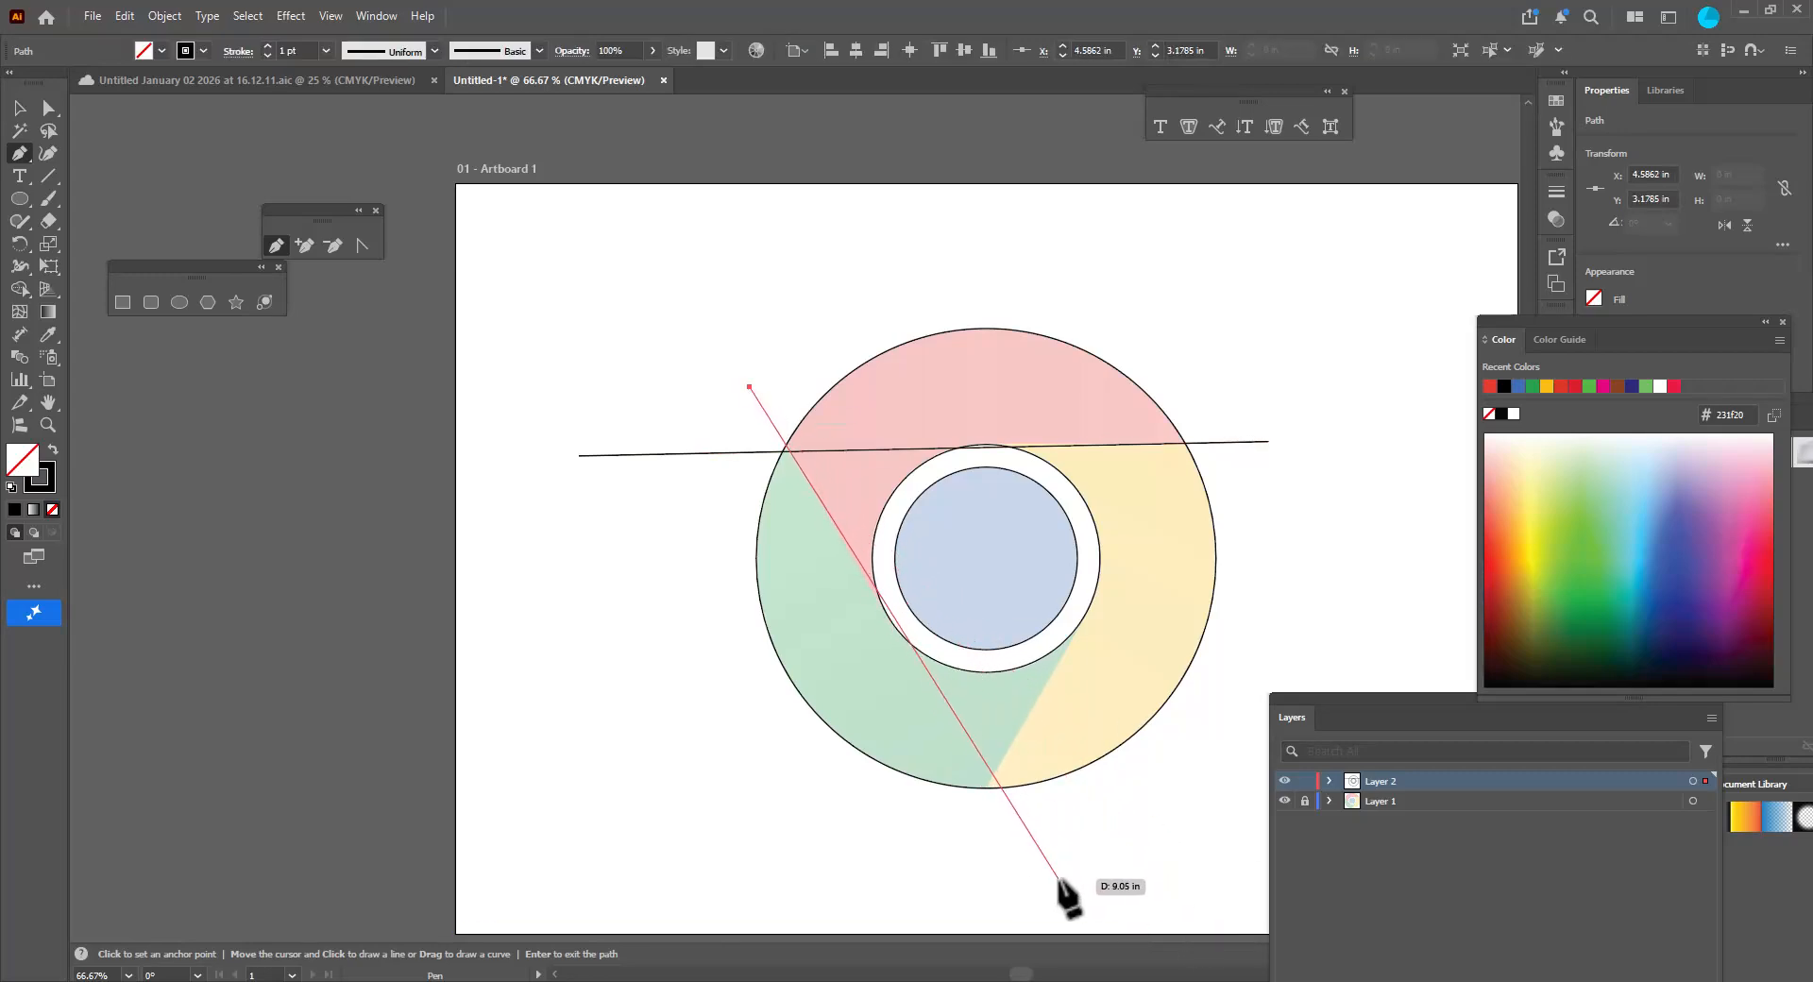
click(1058, 879)
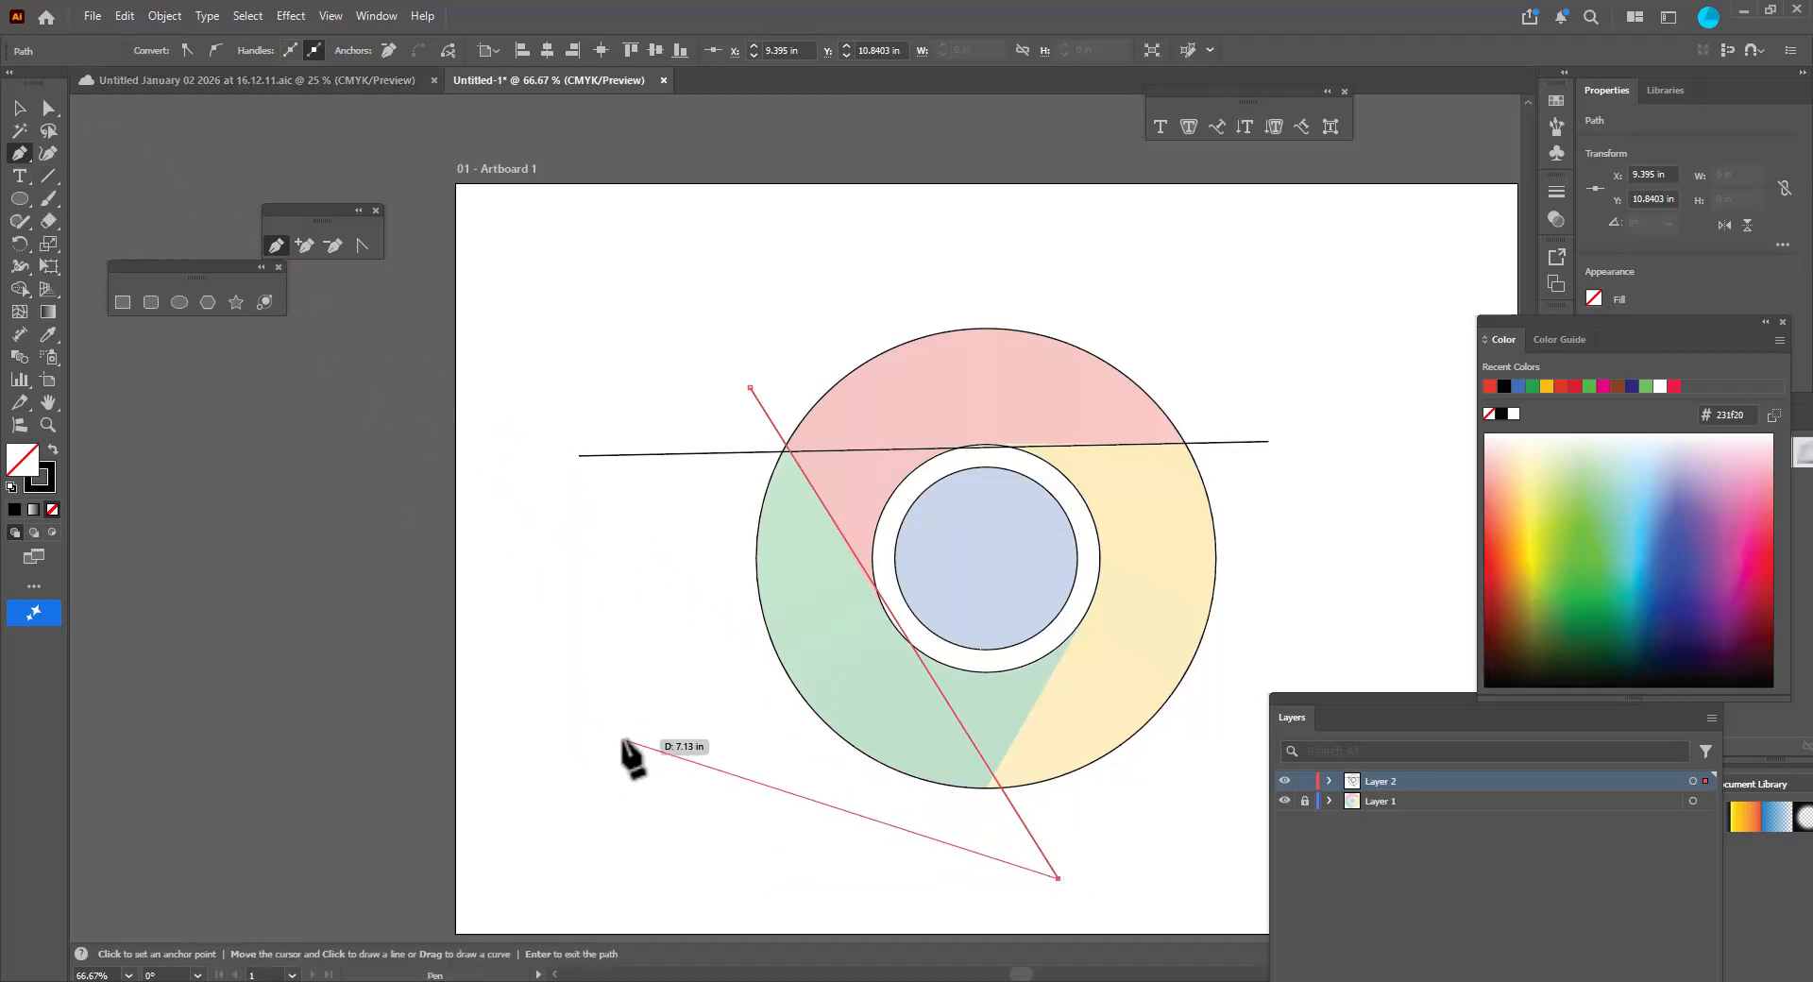
click(19, 107)
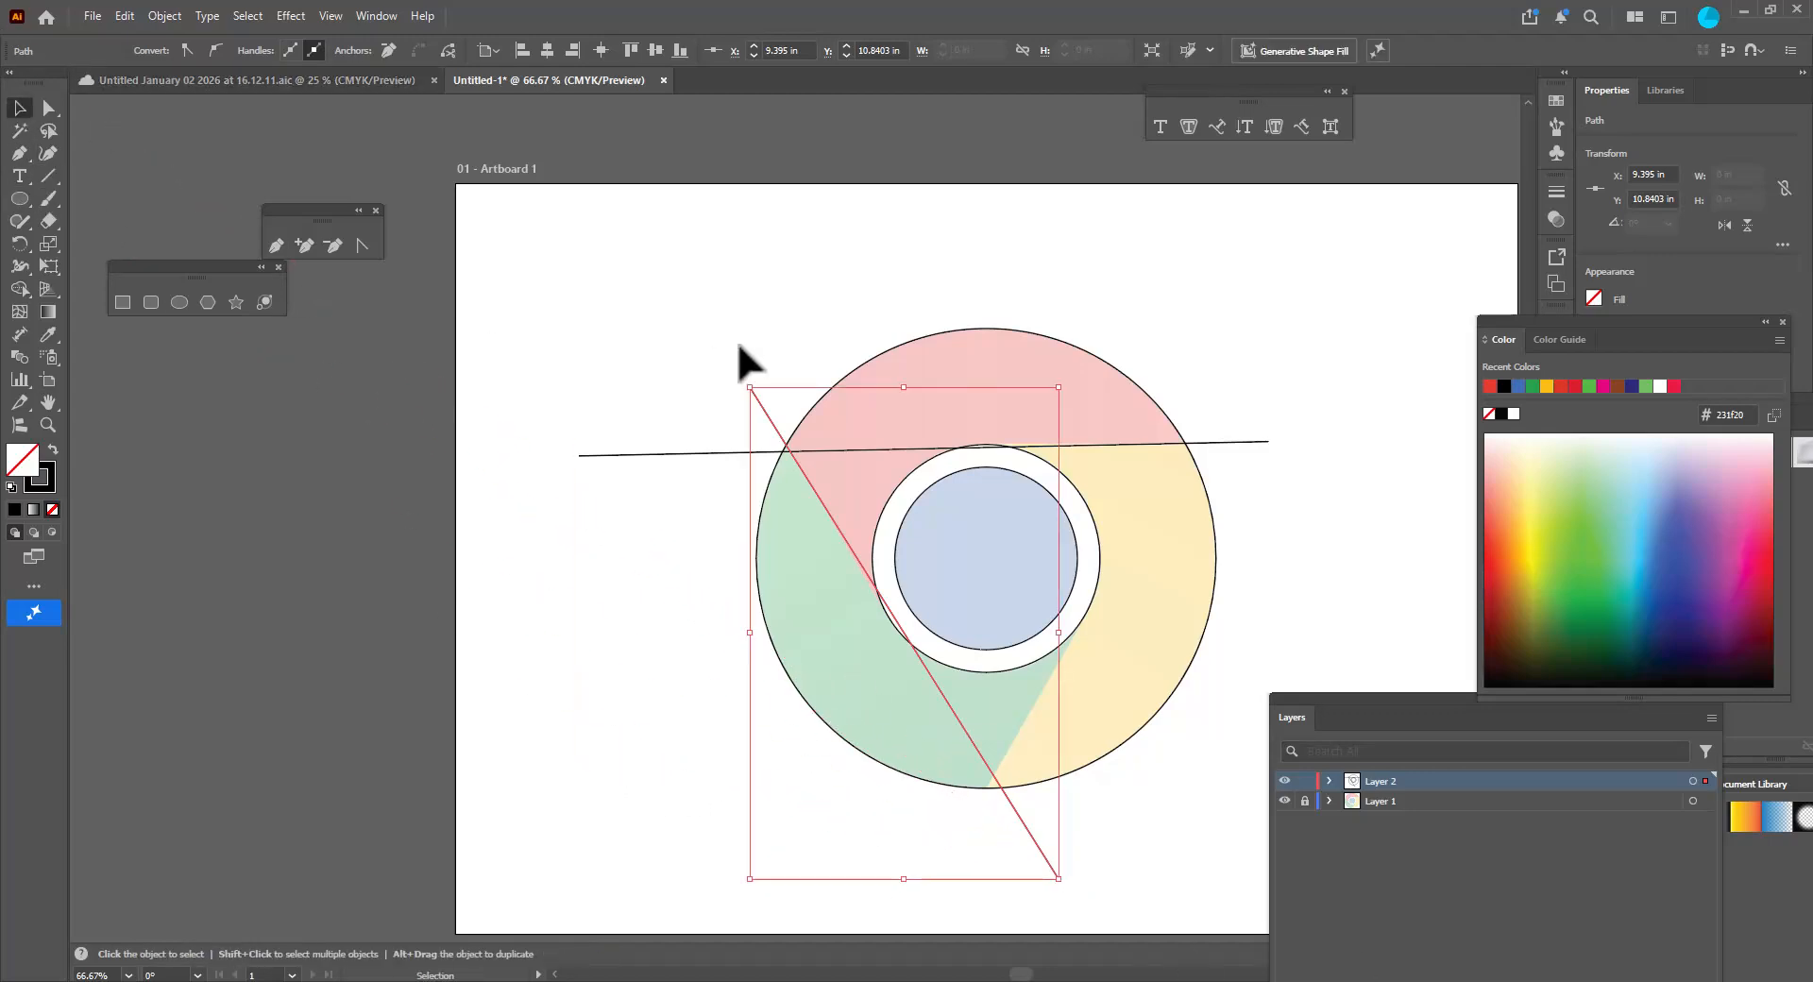
Nudge the red-green diagonal line slightly up and to the left.
click(747, 378)
click(758, 402)
scroll(755, 397, up, 1)
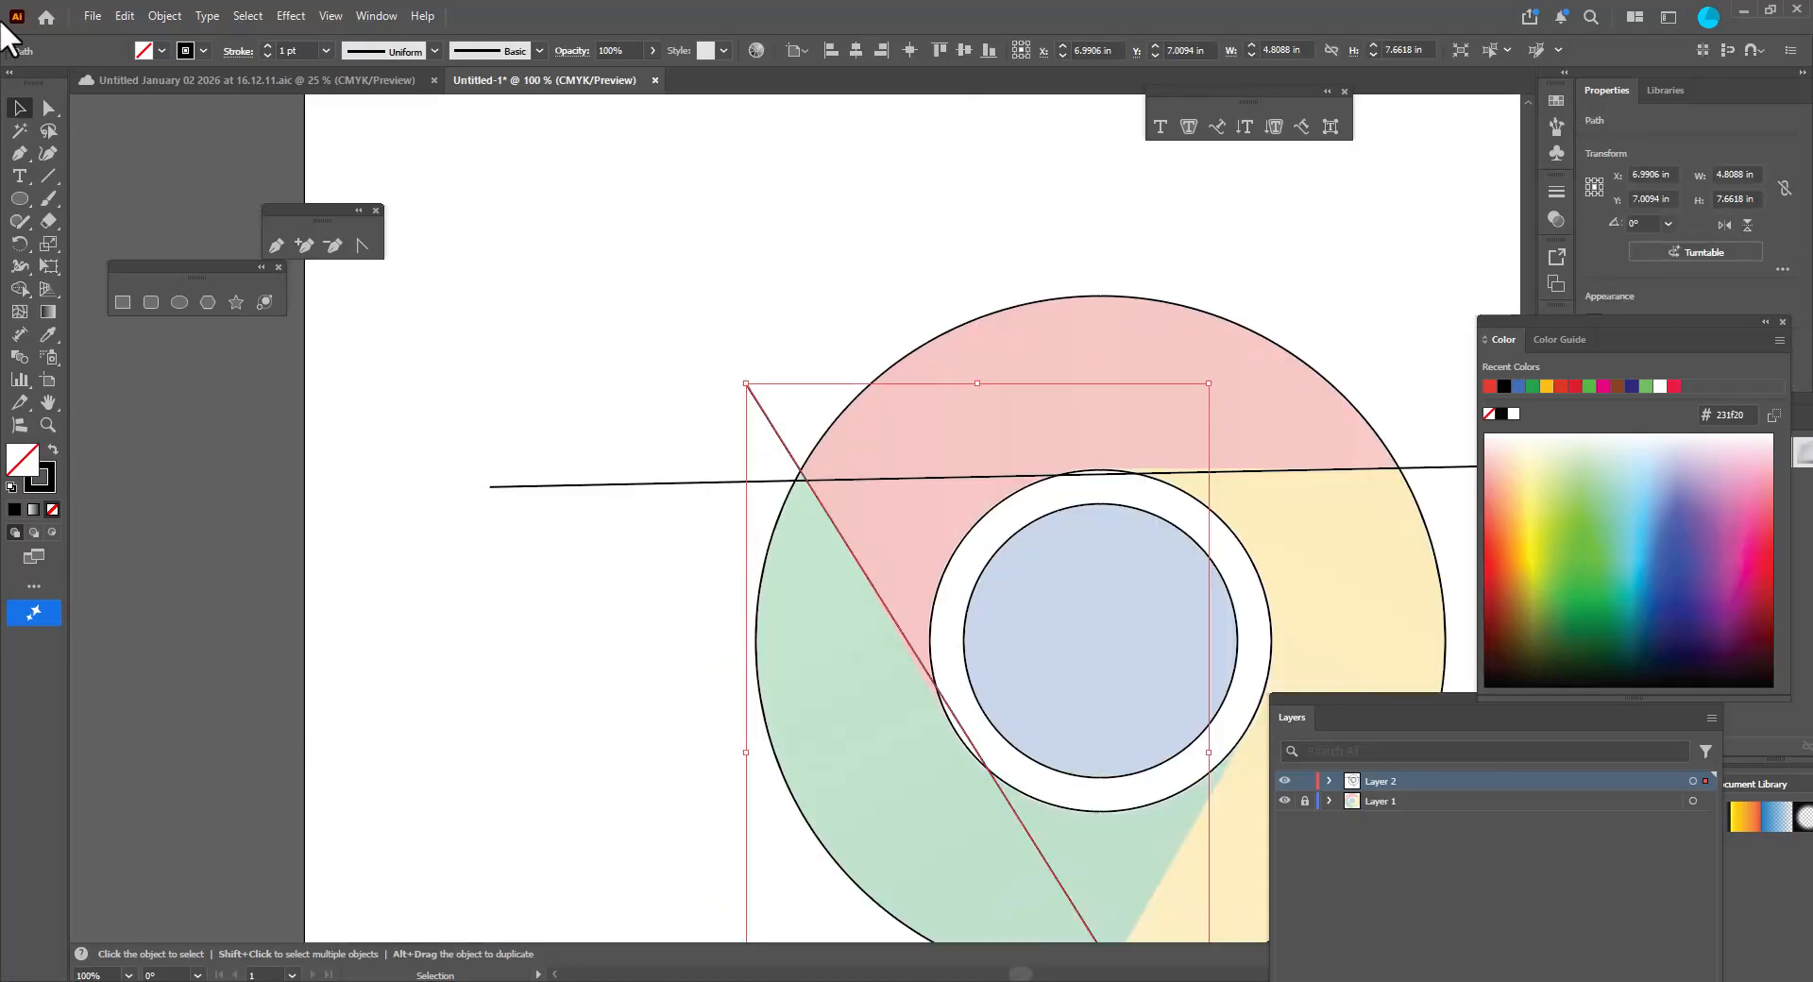
click(49, 108)
drag(746, 385, 745, 384)
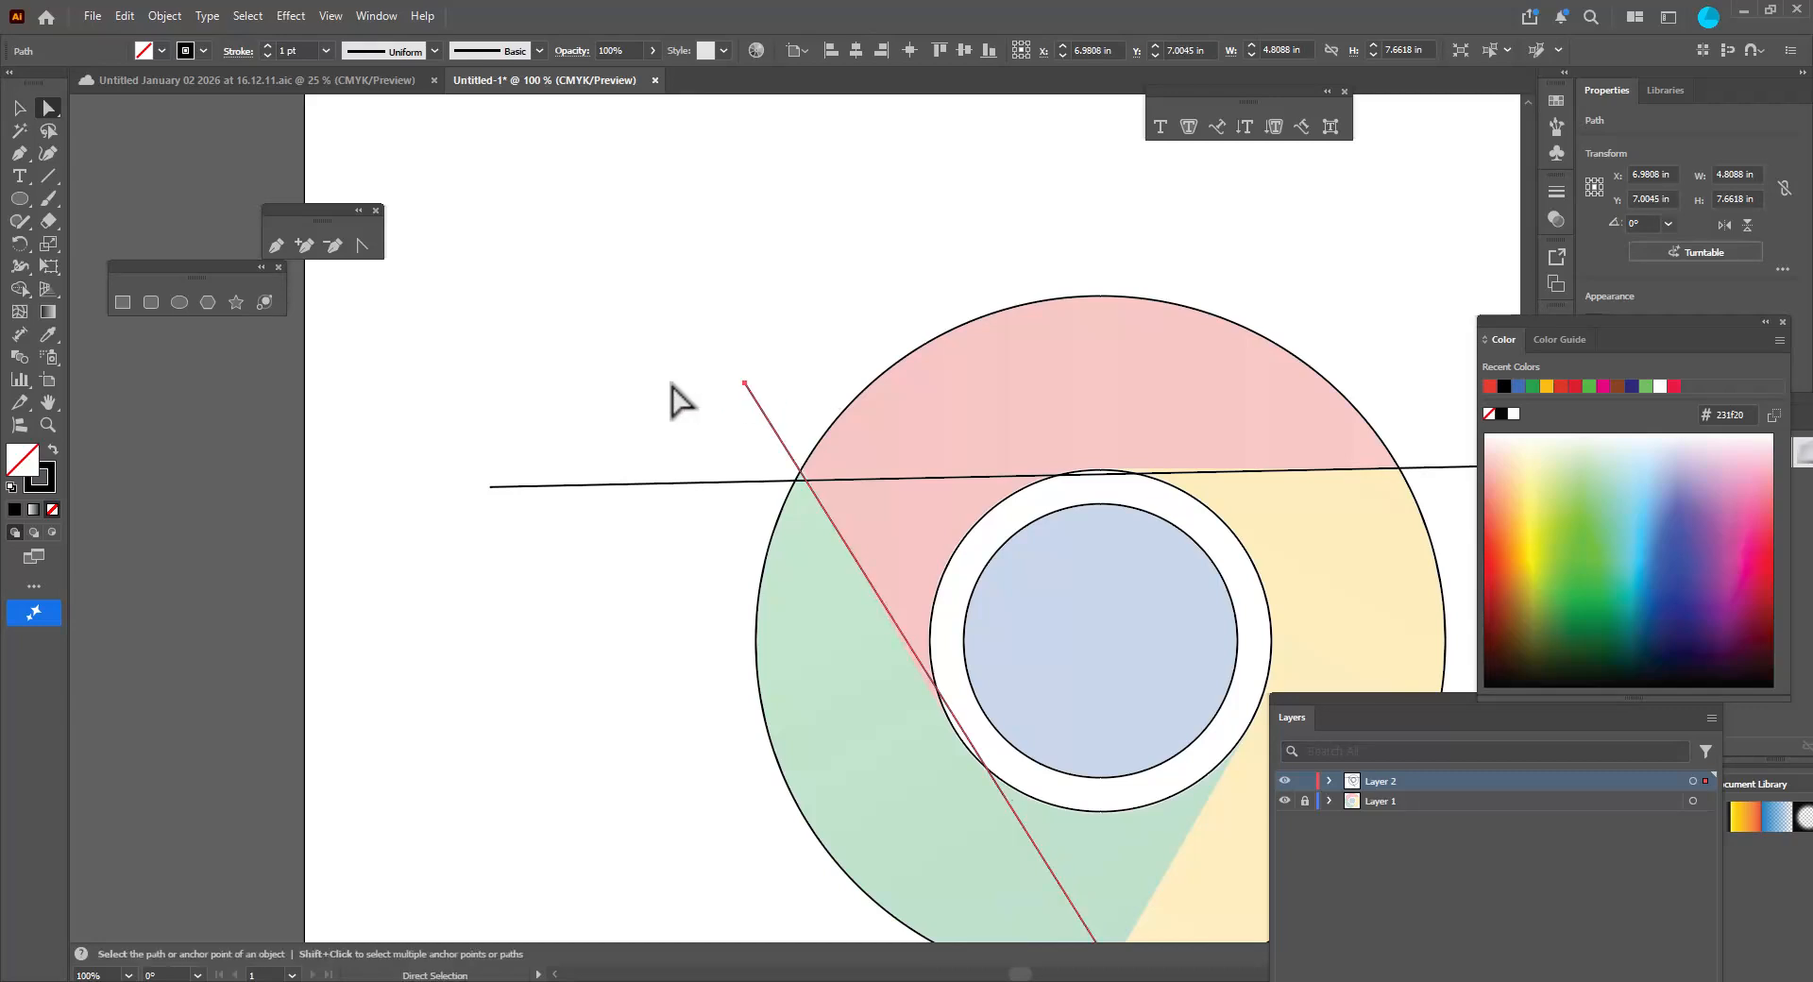
scroll(671, 393, down, 5)
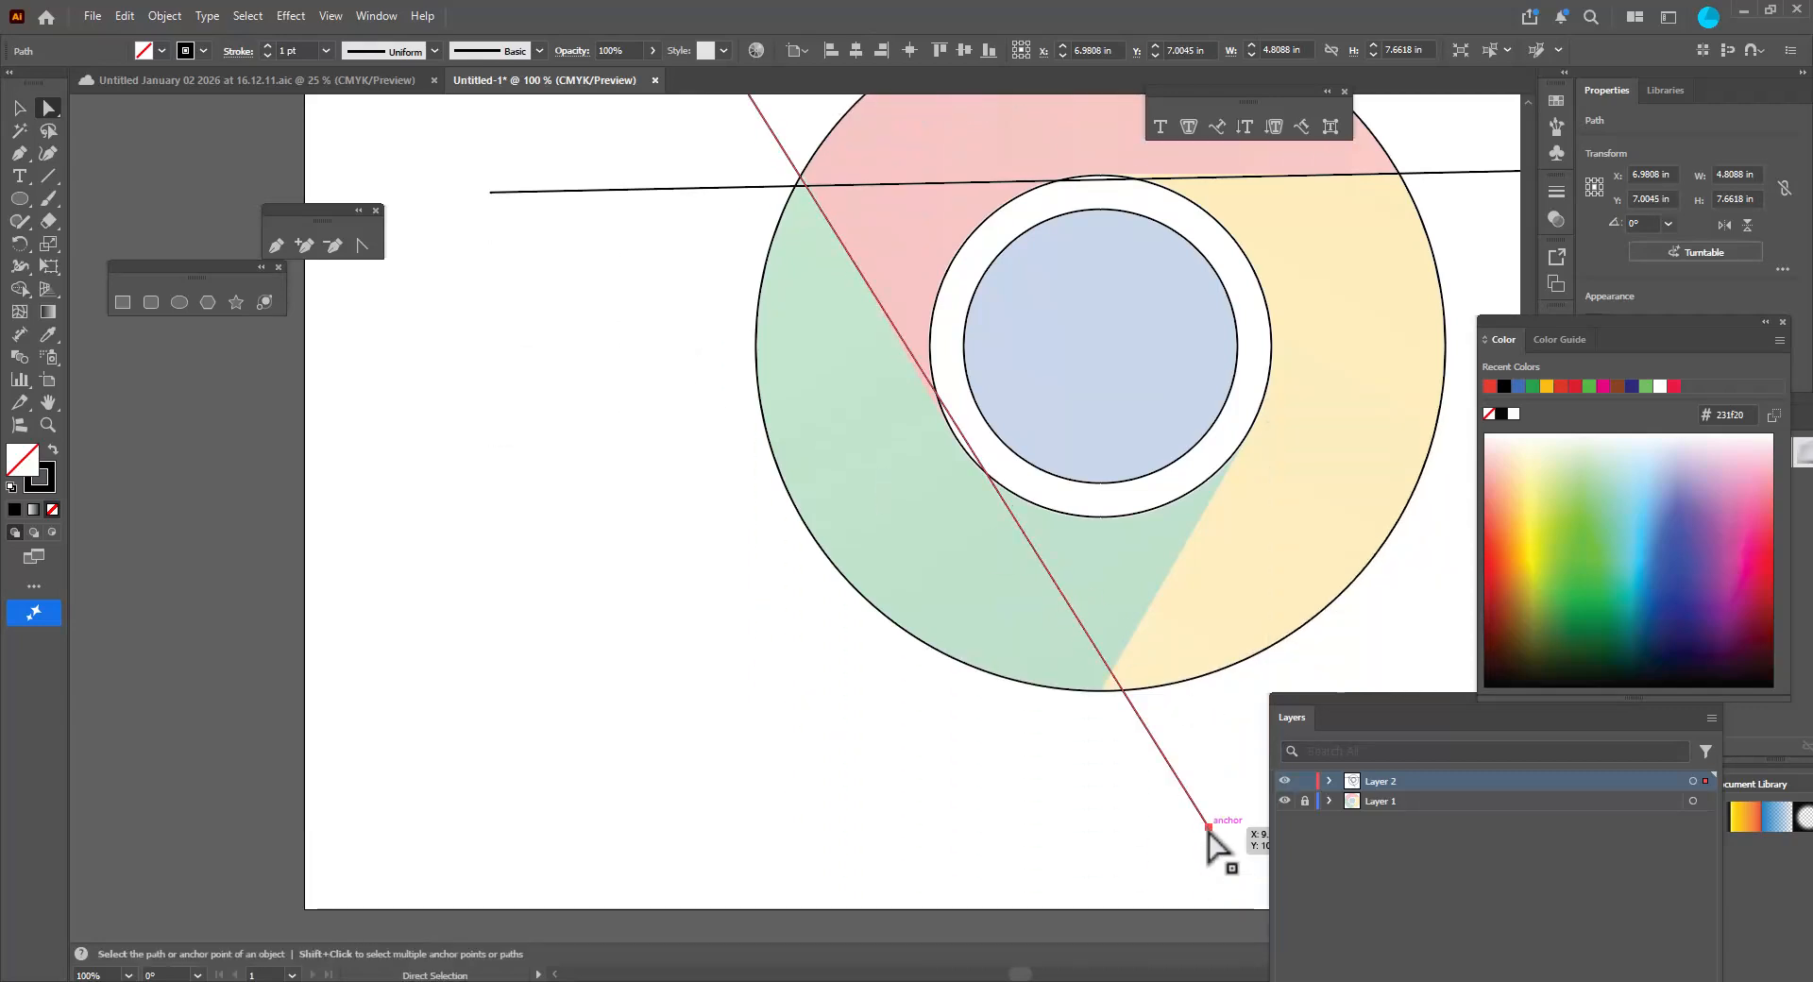
Adjust the diagonal line's lower endpoint slightly to the left to follow the red-green edge, and deselect the line.
mouse_move(1209, 829)
mouse_down()
mouse_move(1218, 817)
mouse_move(1201, 829)
mouse_up()
key(ctrl+z)
click(1212, 837)
click(874, 688)
key(ctrl+minus)
key(ctrl+minus)
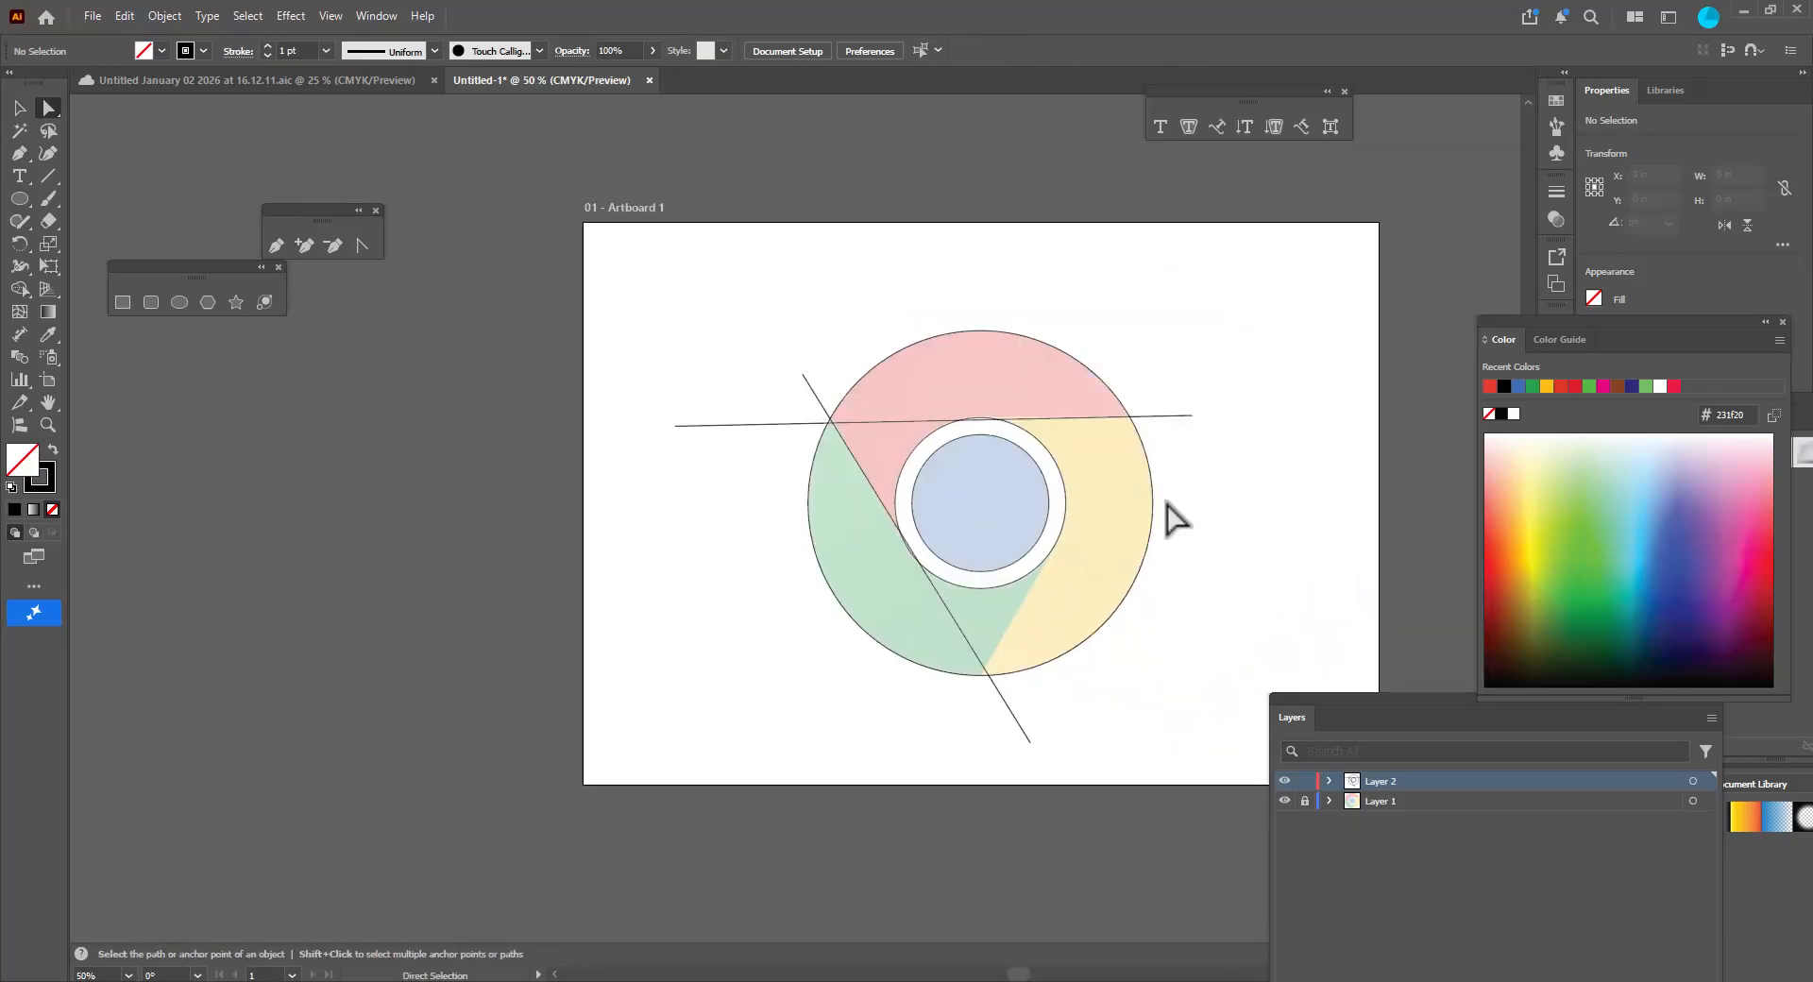
Draw a diagonal line along the green-yellow edge from about X 7.30, Y 10.67 in to X 13.75, Y 0.28 in.
click(275, 247)
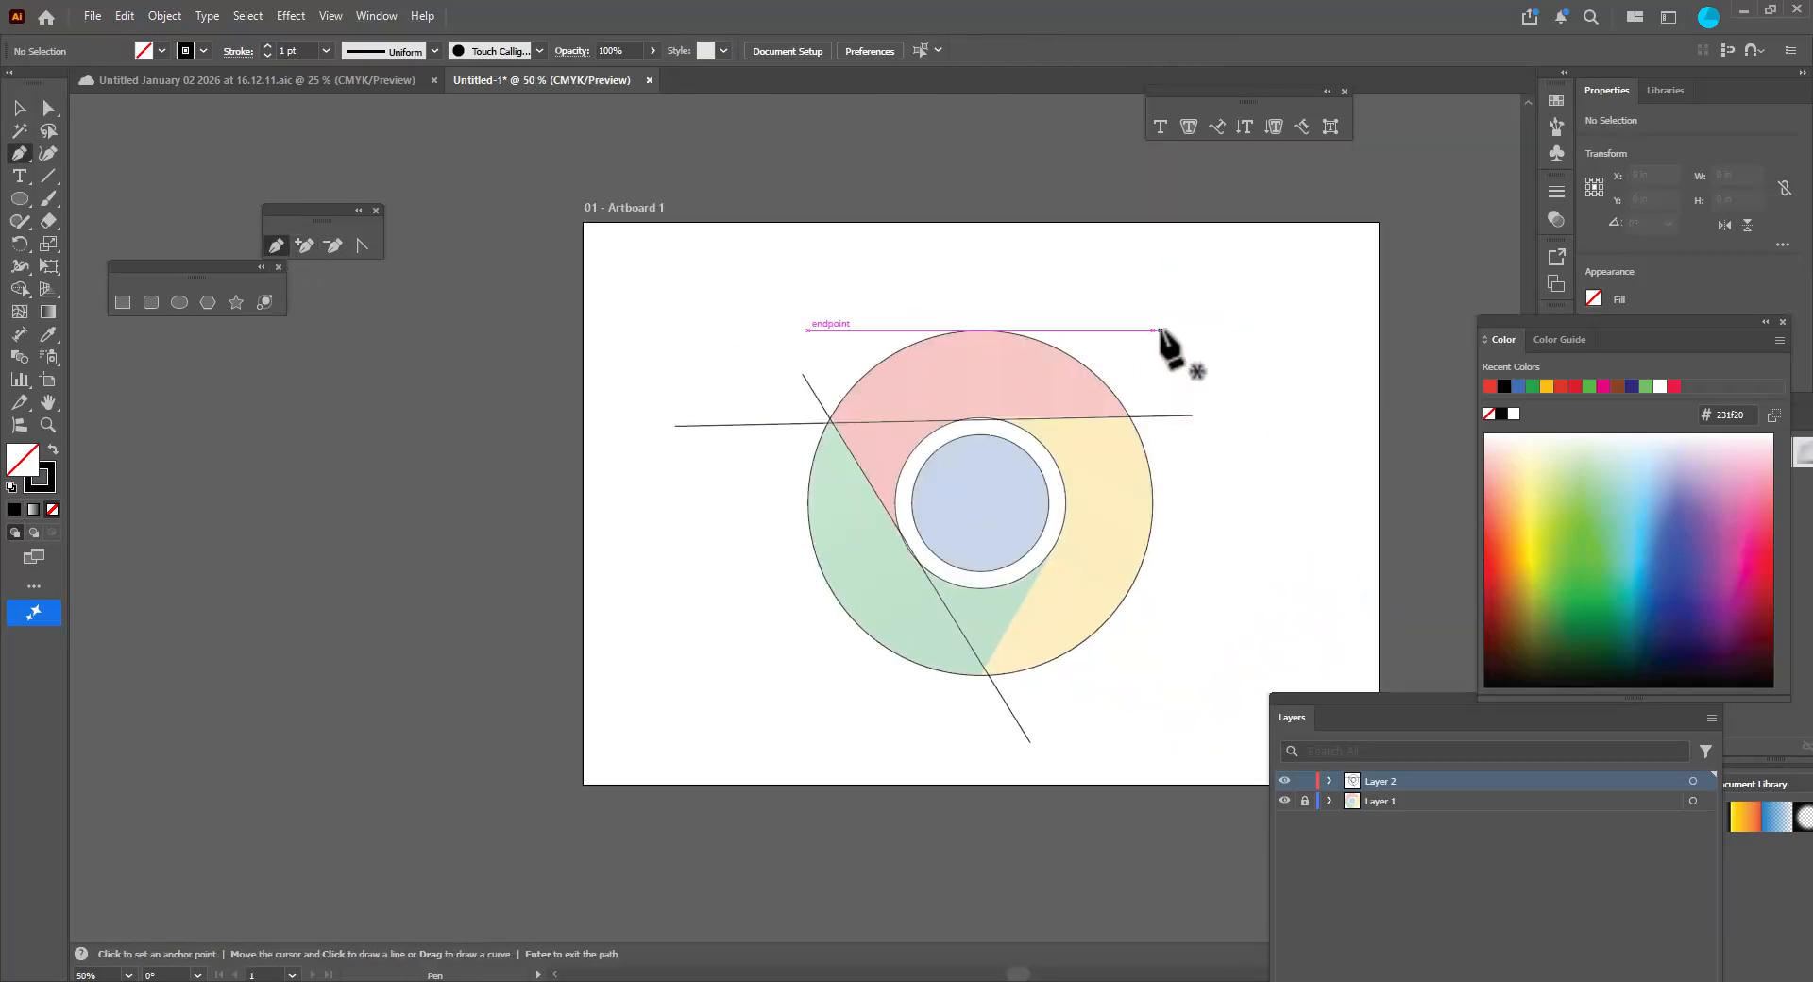
click(933, 735)
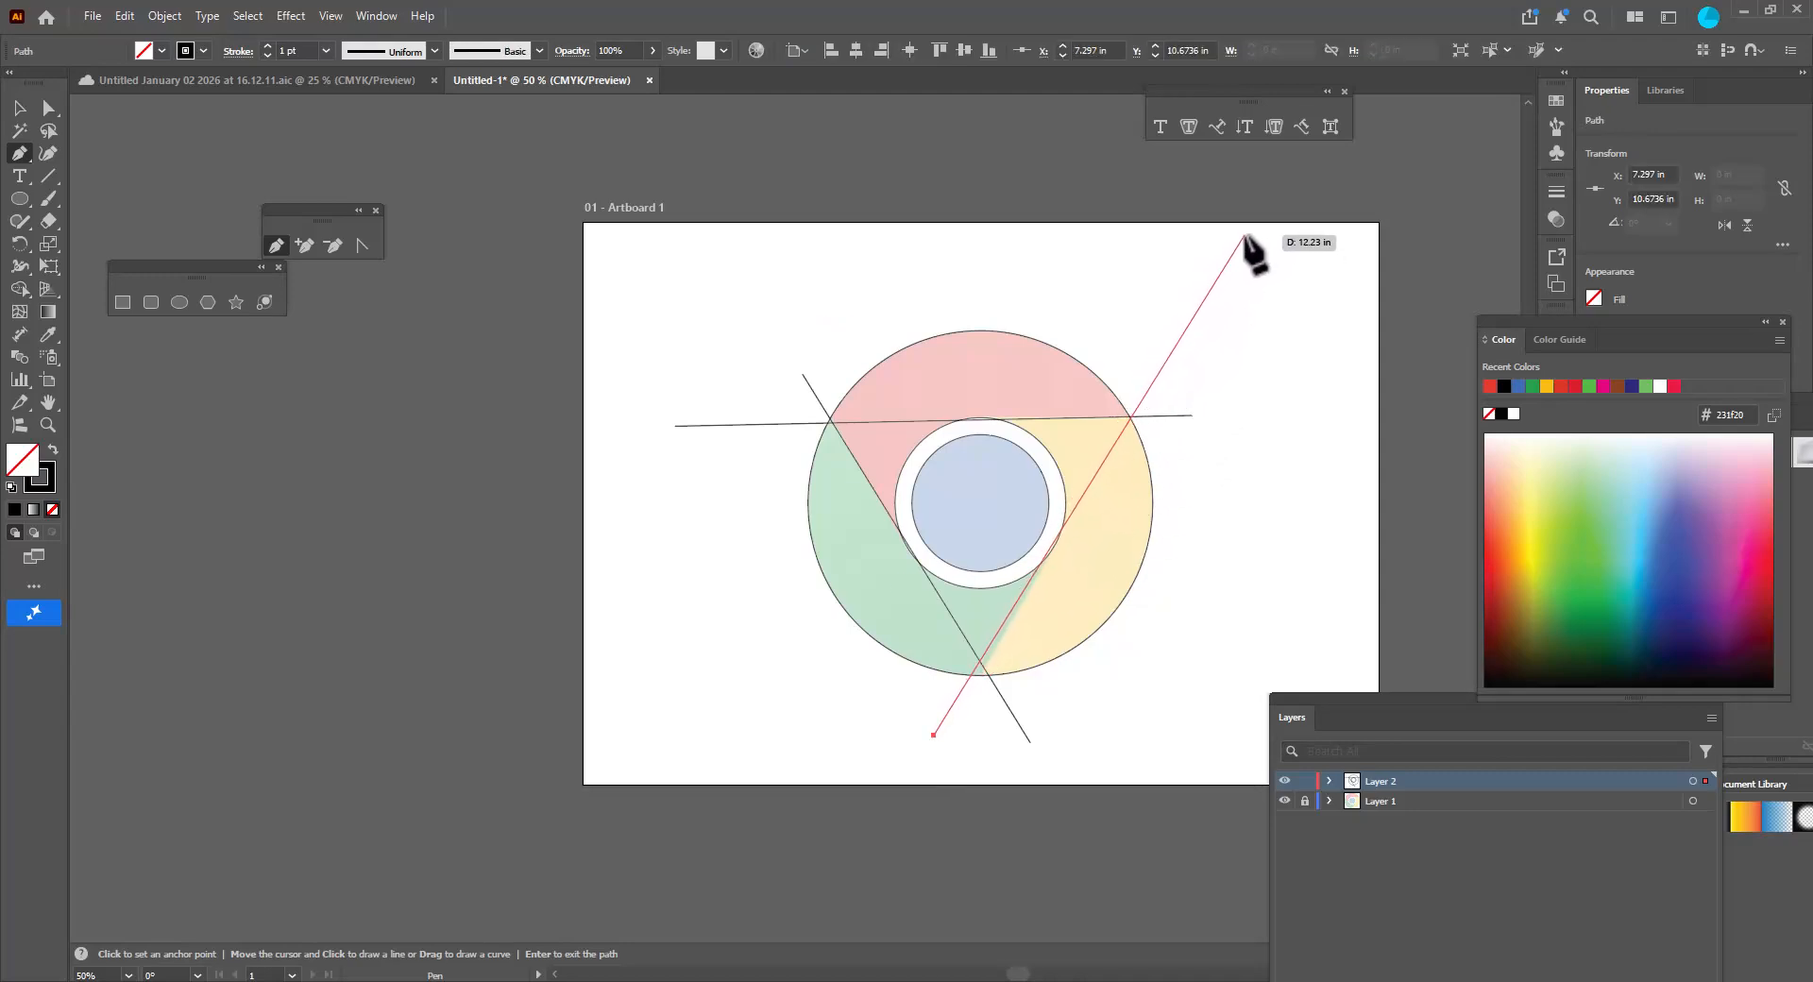
click(1244, 235)
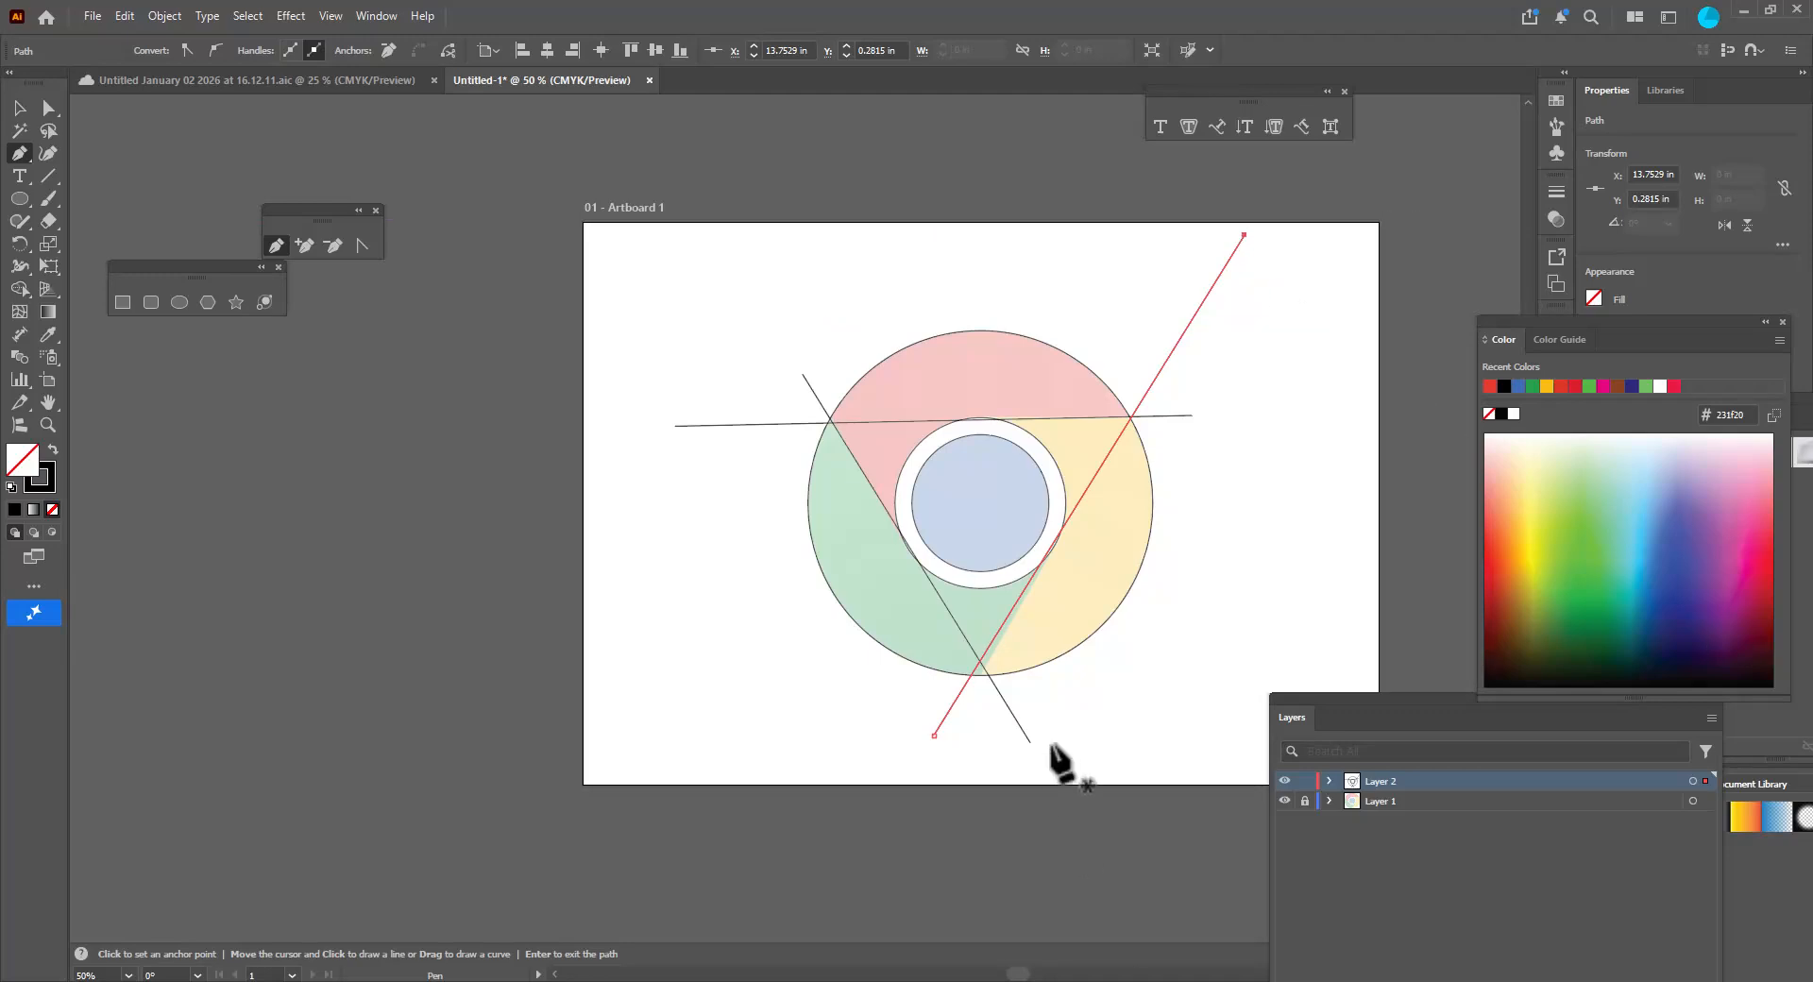
Adjust the green-yellow line's endpoints to about X 7.43, Y 10.72 in and X 13.52, Y 0.26 in, and deselect it.
scroll(942, 758, up, 1)
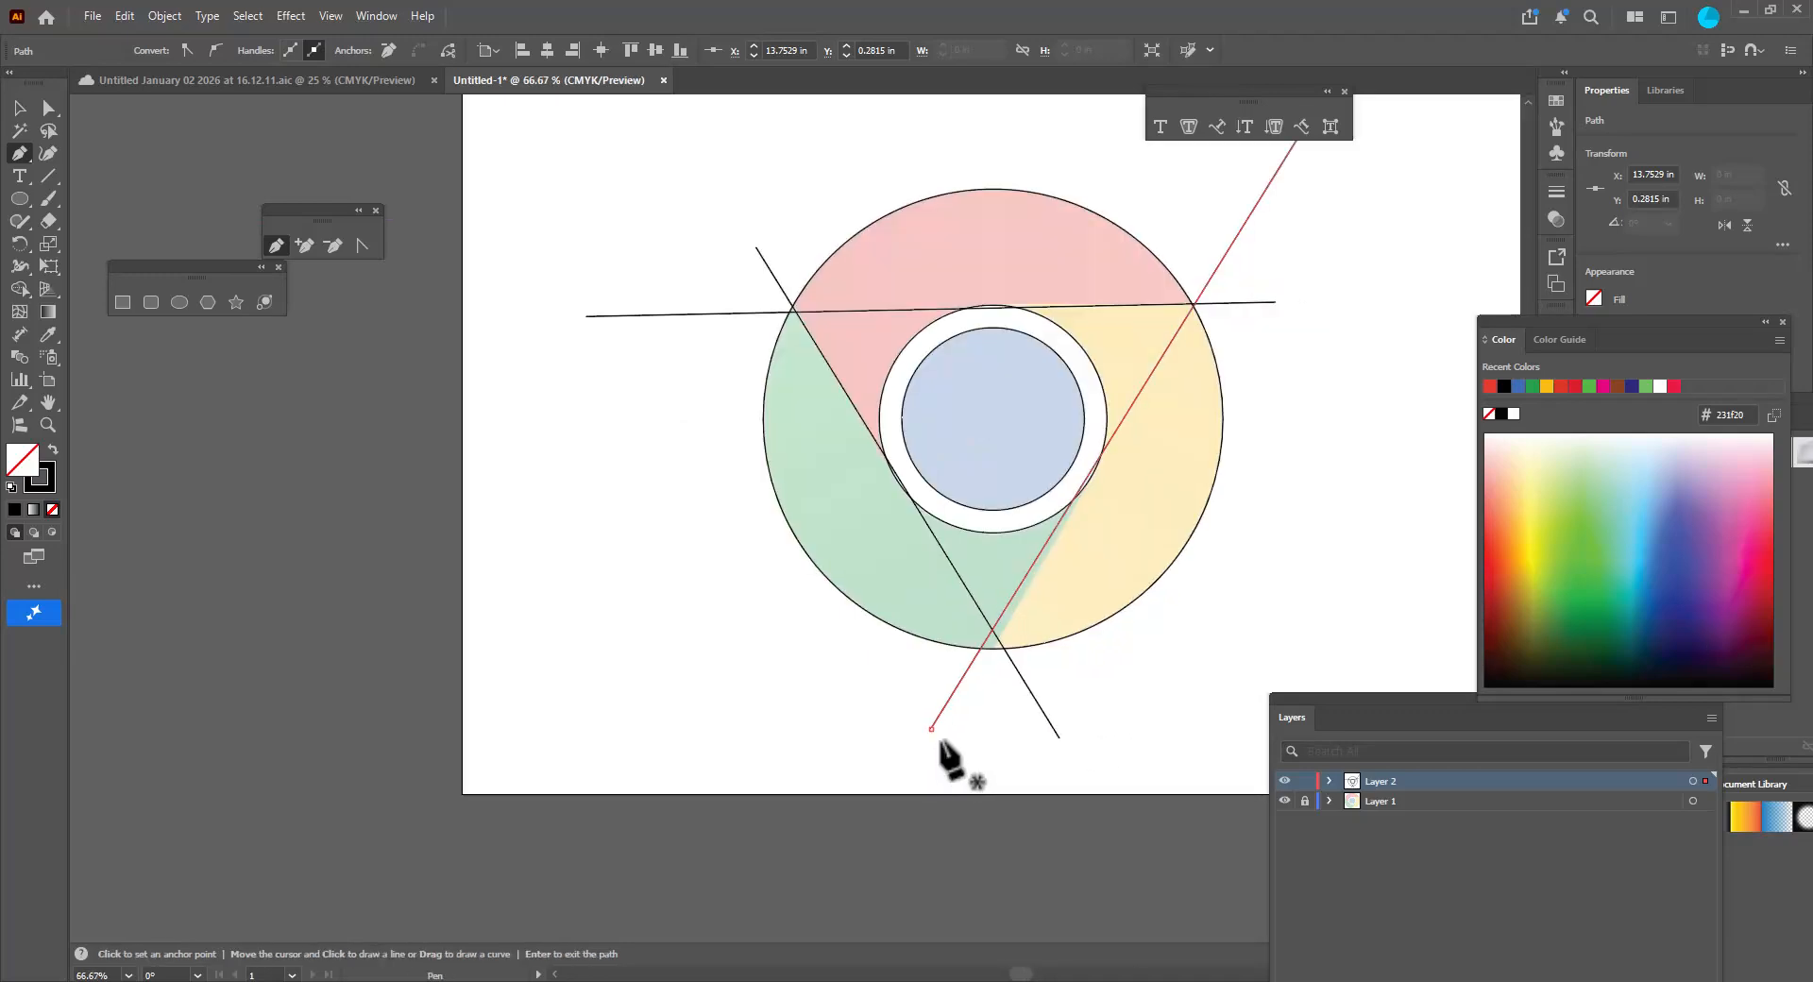
drag(931, 729, 940, 734)
scroll(1376, 253, up, 4)
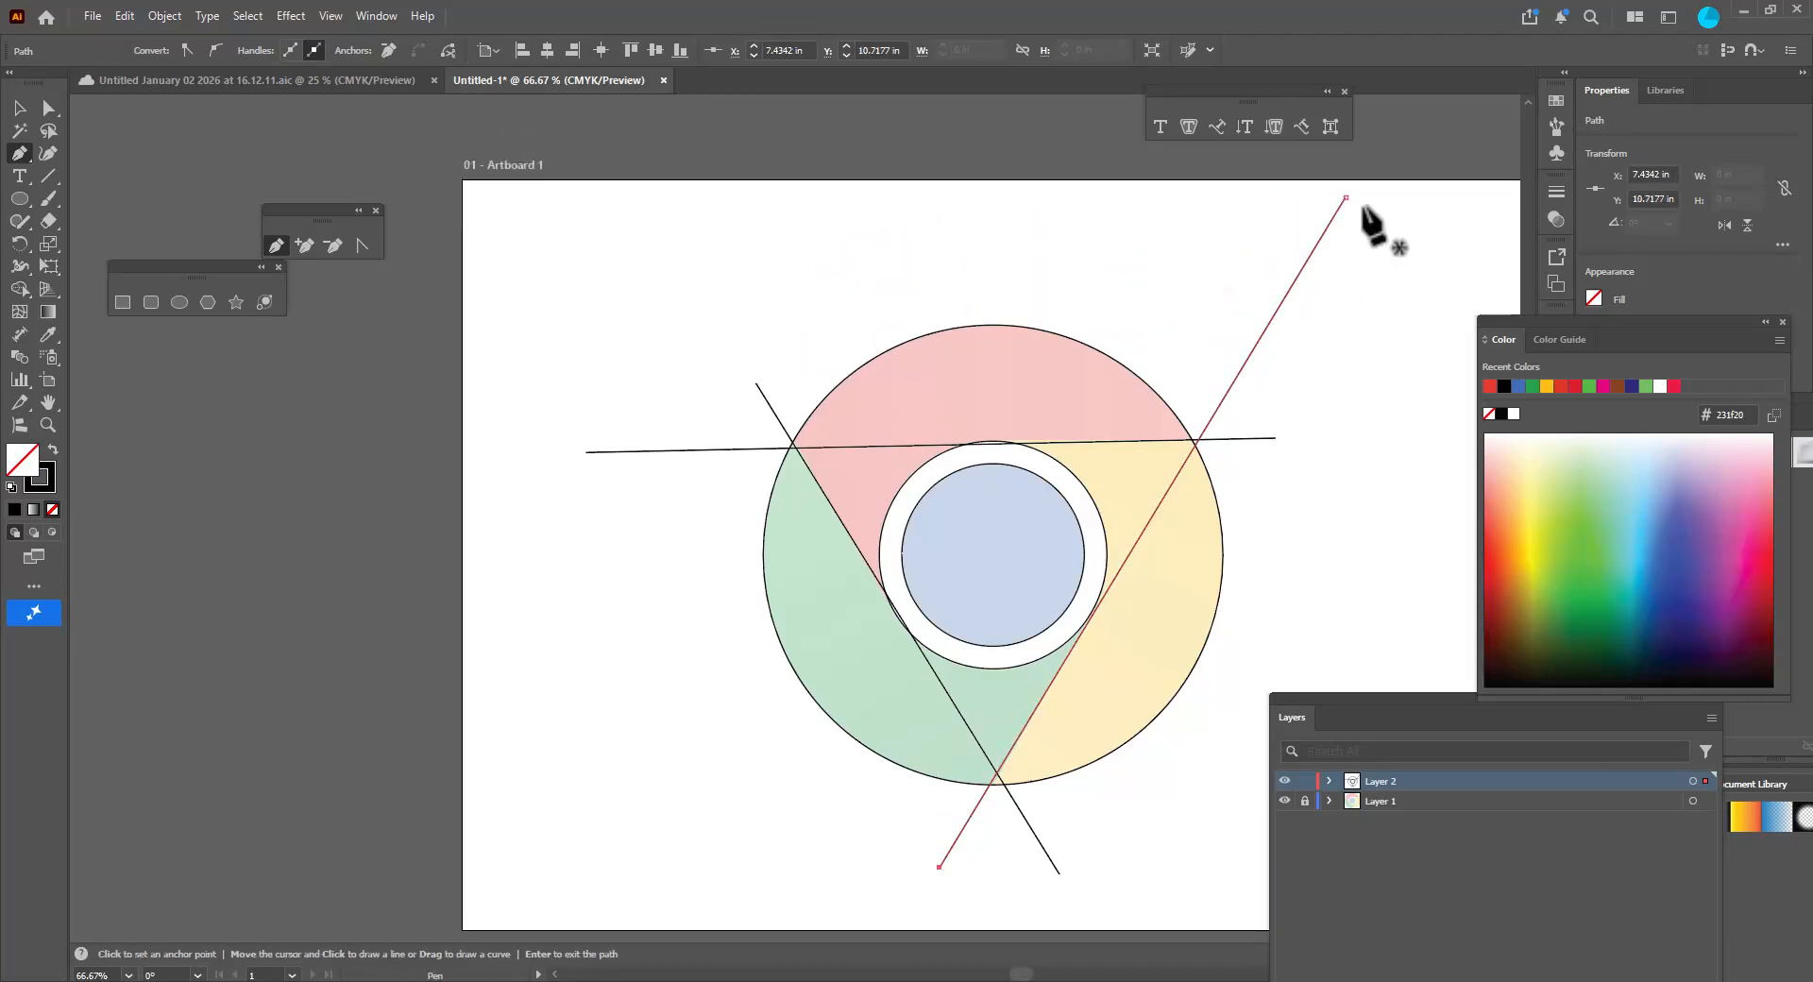
drag(1345, 198, 1330, 197)
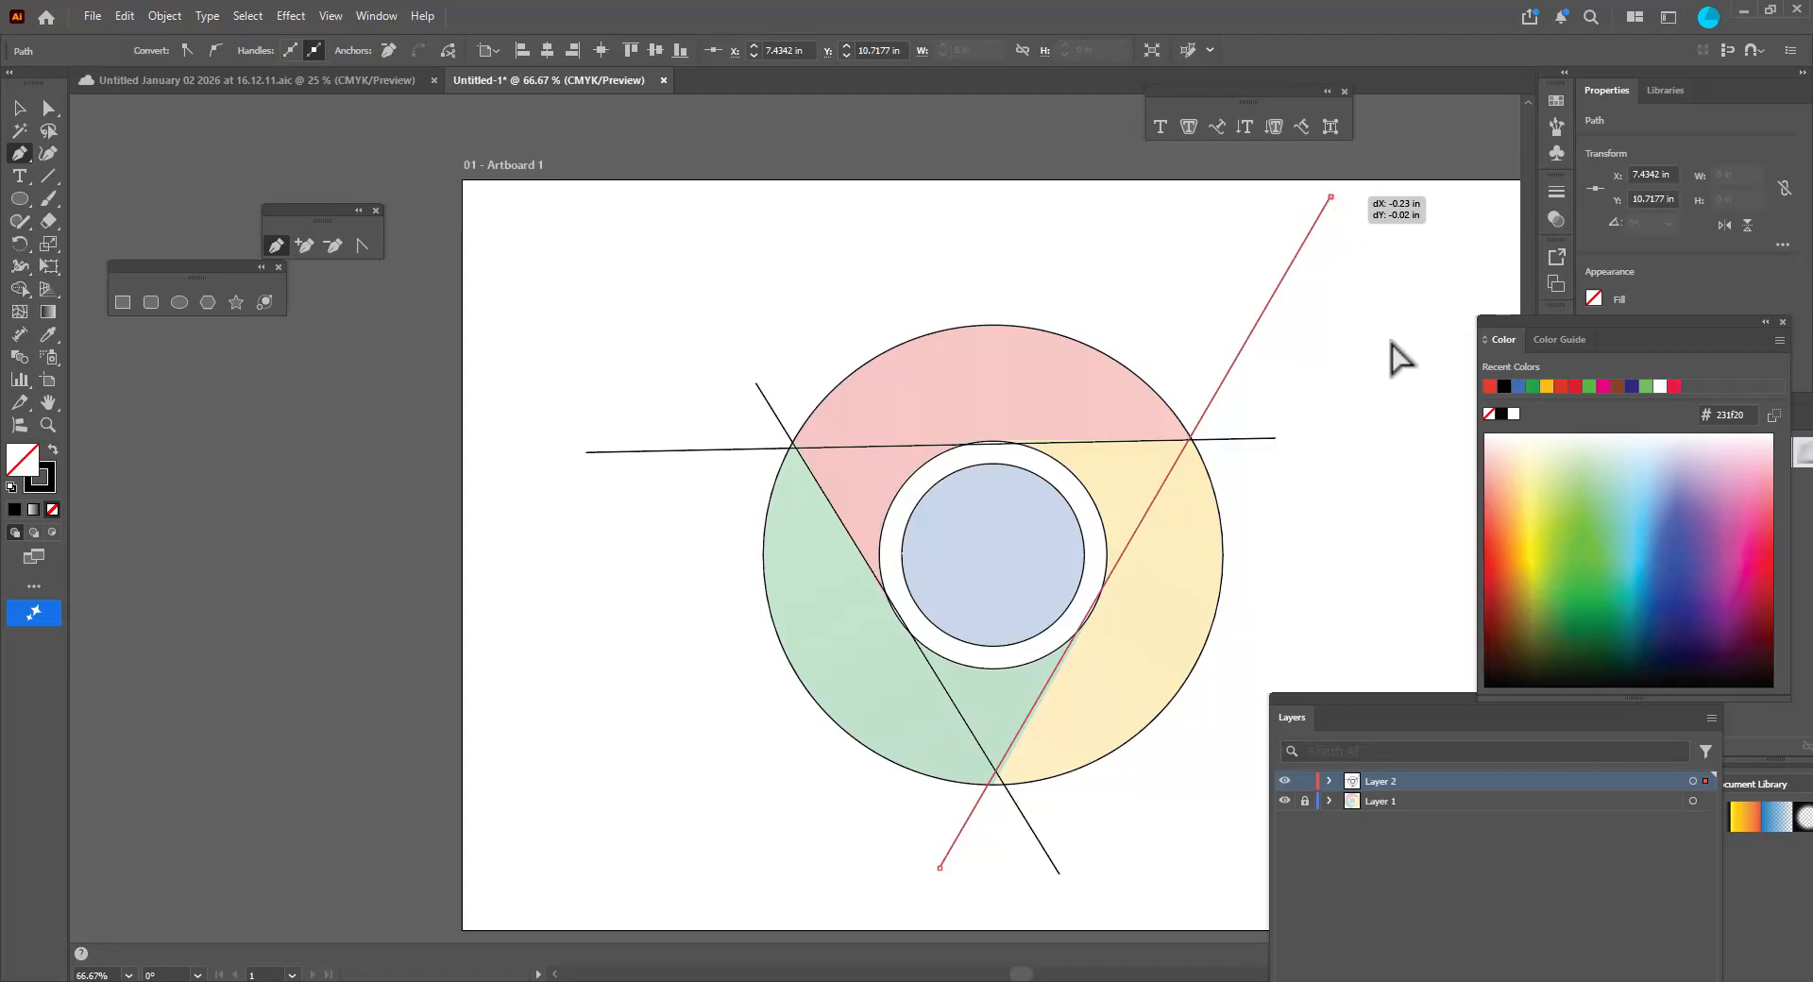
click(20, 110)
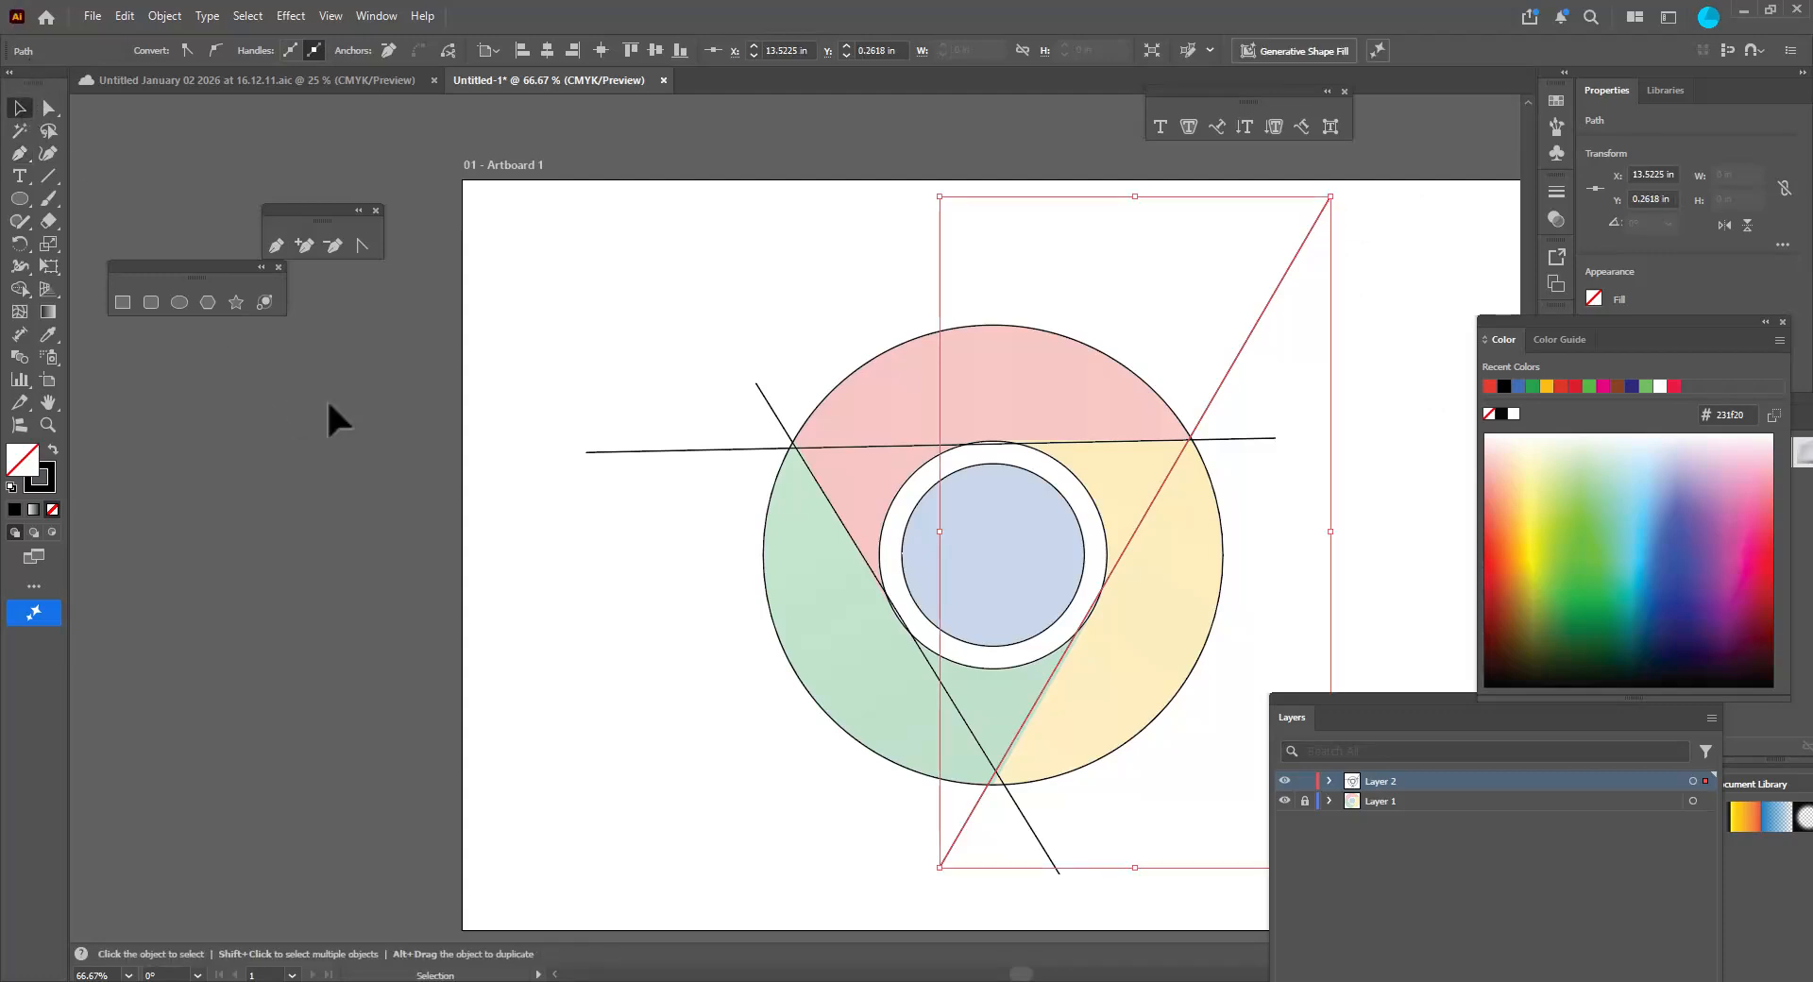
click(557, 477)
scroll(679, 579, down, 1)
scroll(1135, 586, down, 2)
scroll(1154, 566, up, 2)
scroll(1154, 558, down, 1)
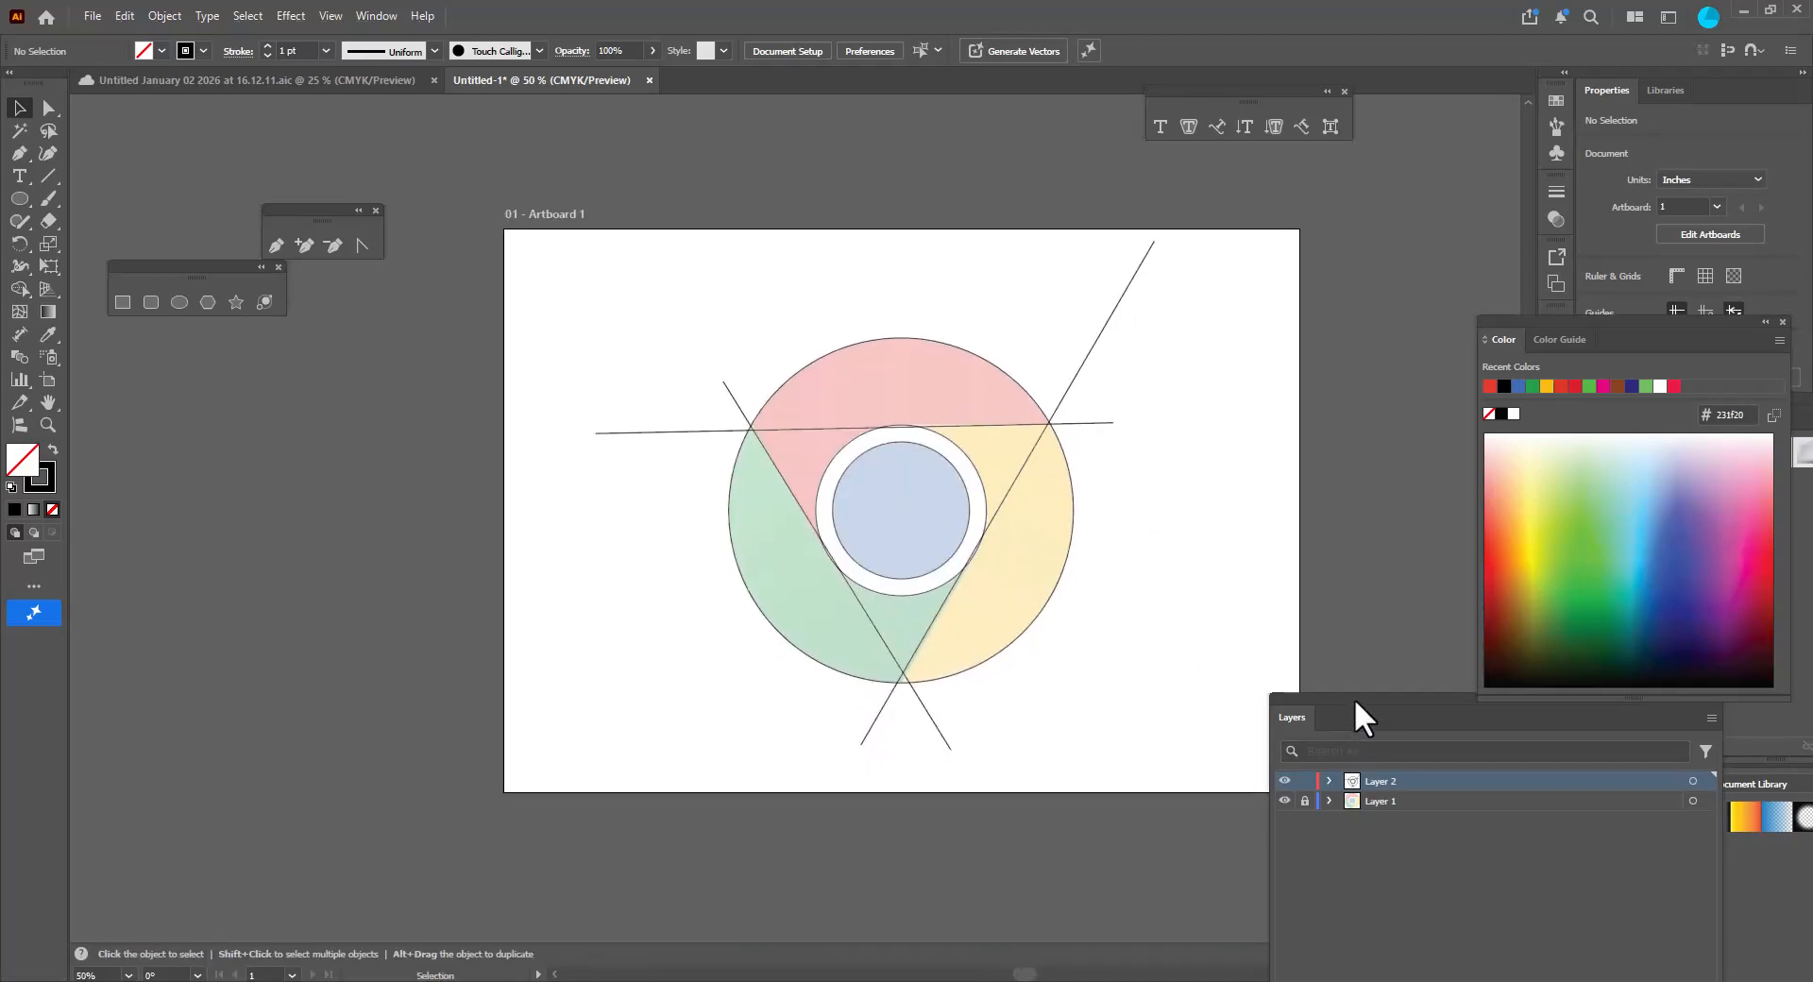
Unlock Layer 1 and place a copy of its faded Chrome logo image beside the artboard, over the grey canvas.
drag(1355, 704, 1329, 574)
click(1369, 625)
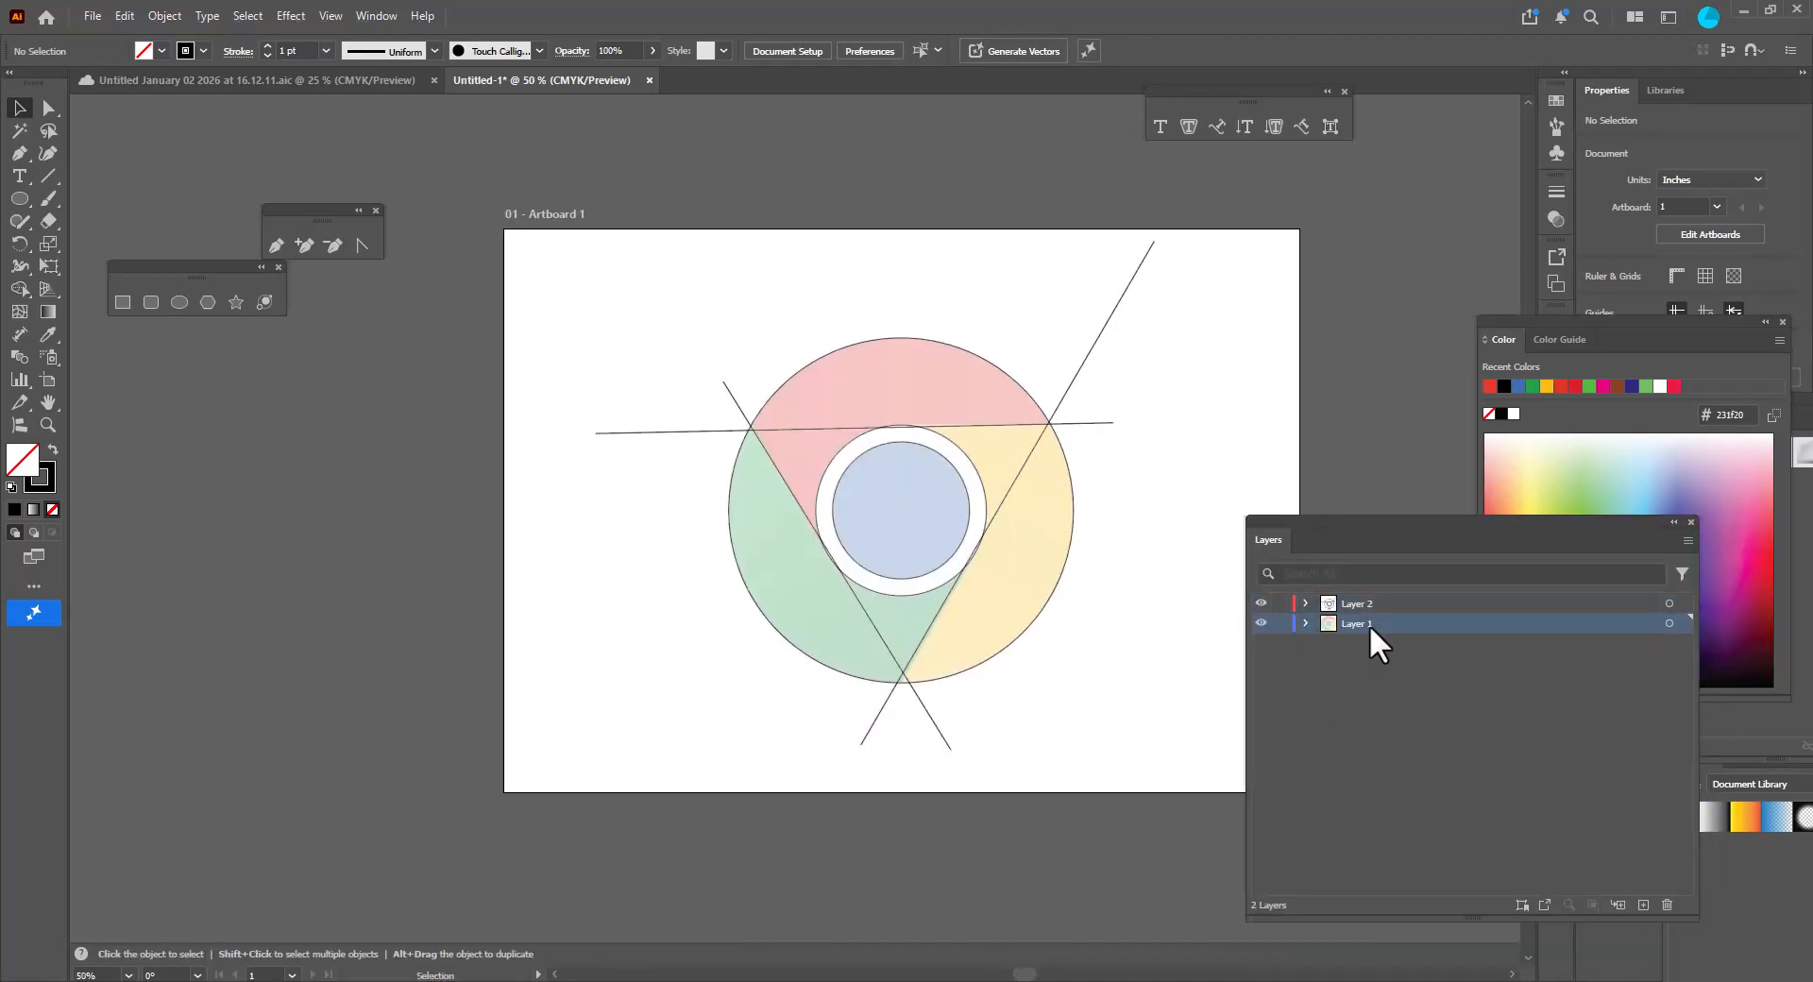
drag(1331, 524, 1399, 495)
click(1039, 536)
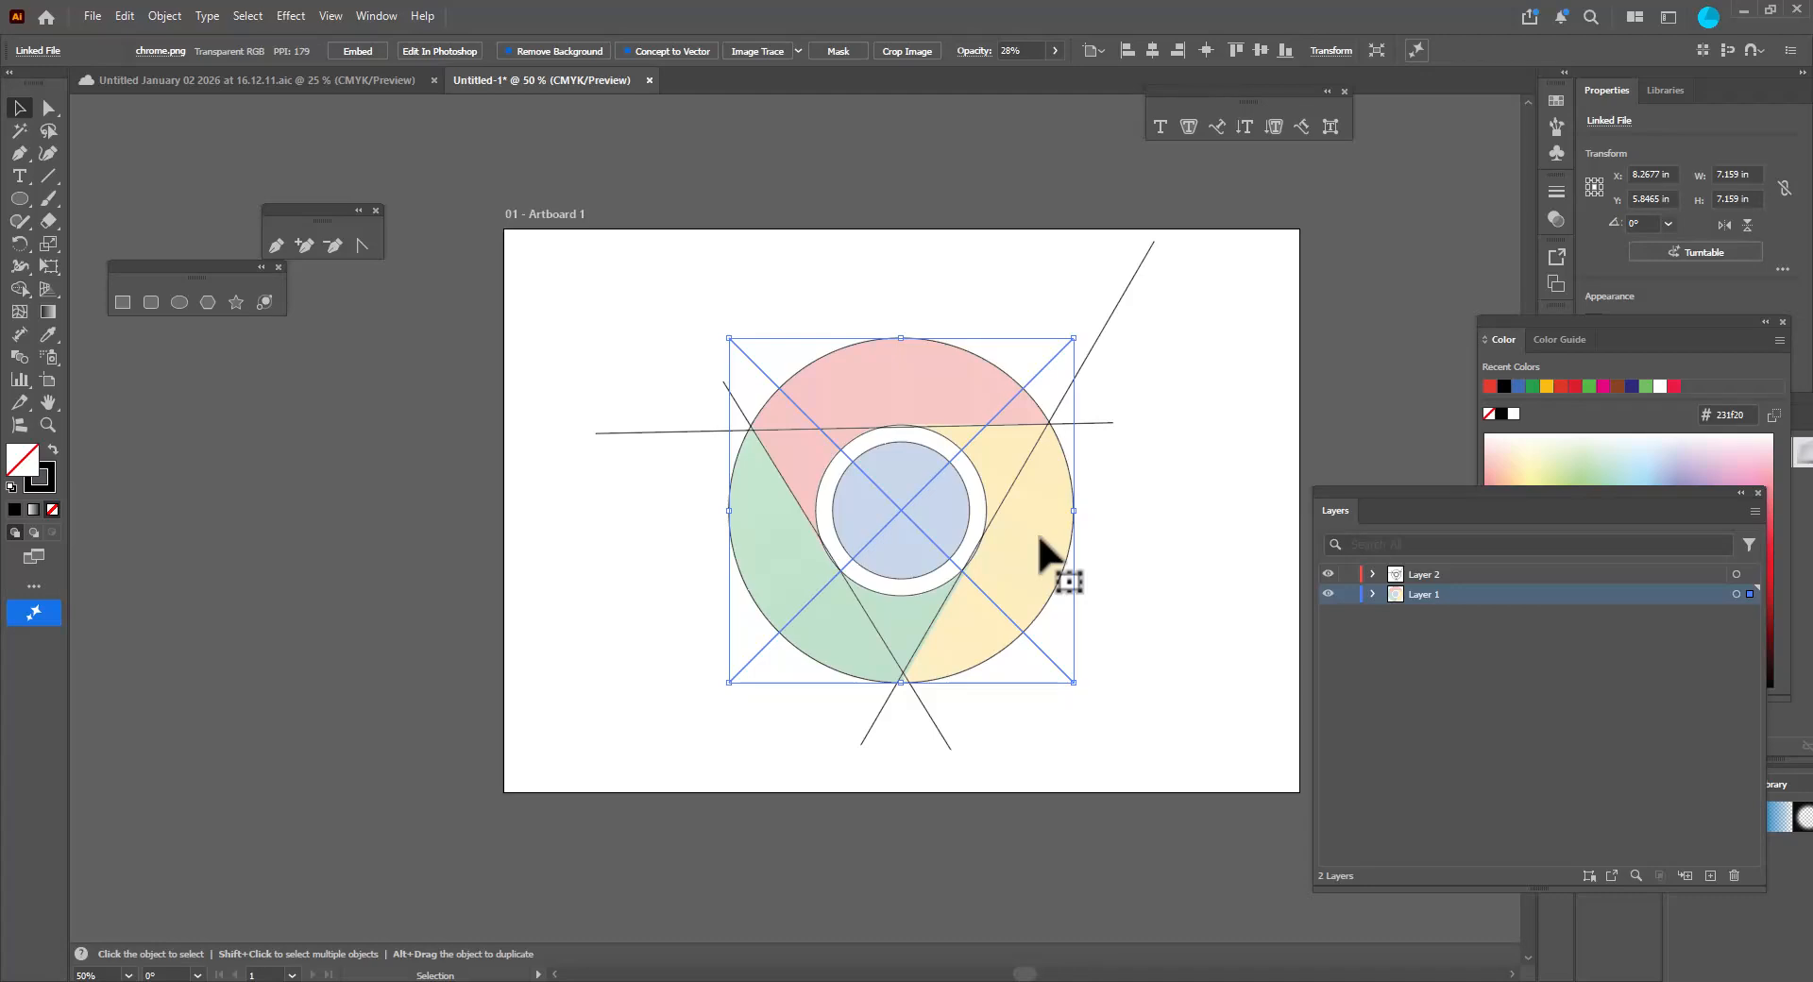
drag(795, 474, 175, 494)
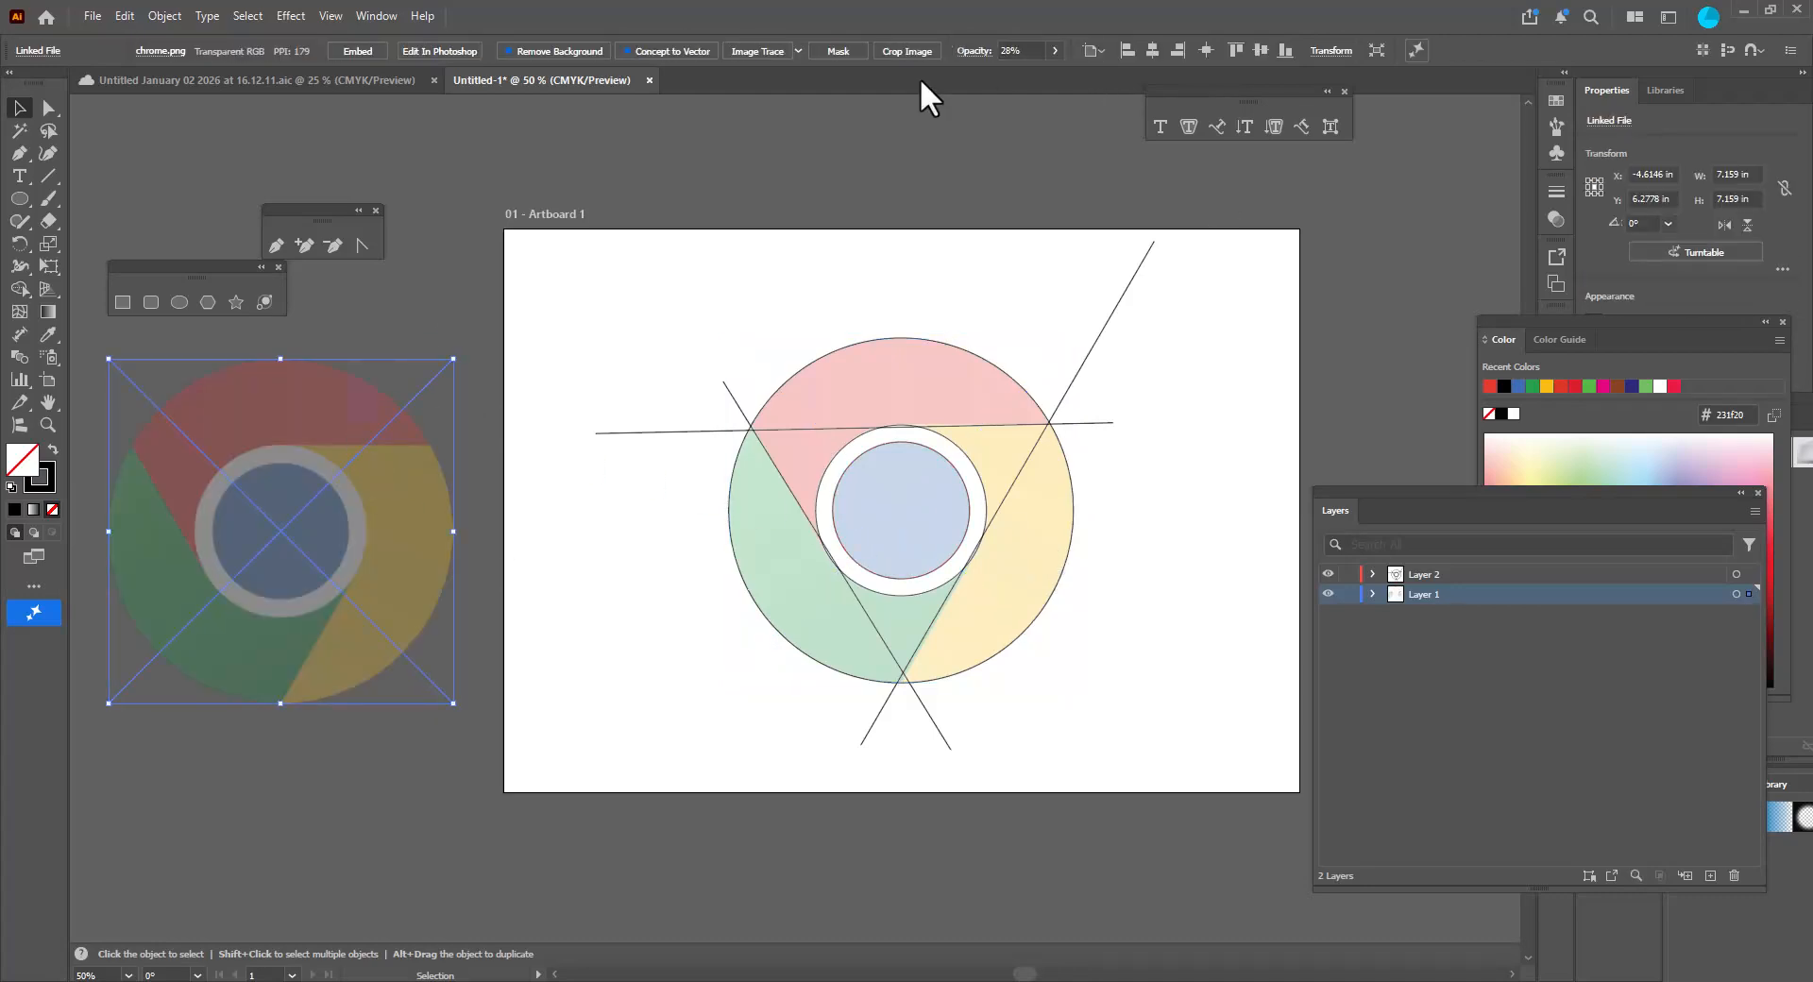
Set the logo copy's opacity to 100% and reposition it at about X -4.20, Y 6.22 in, clear of the floating tools.
click(1056, 50)
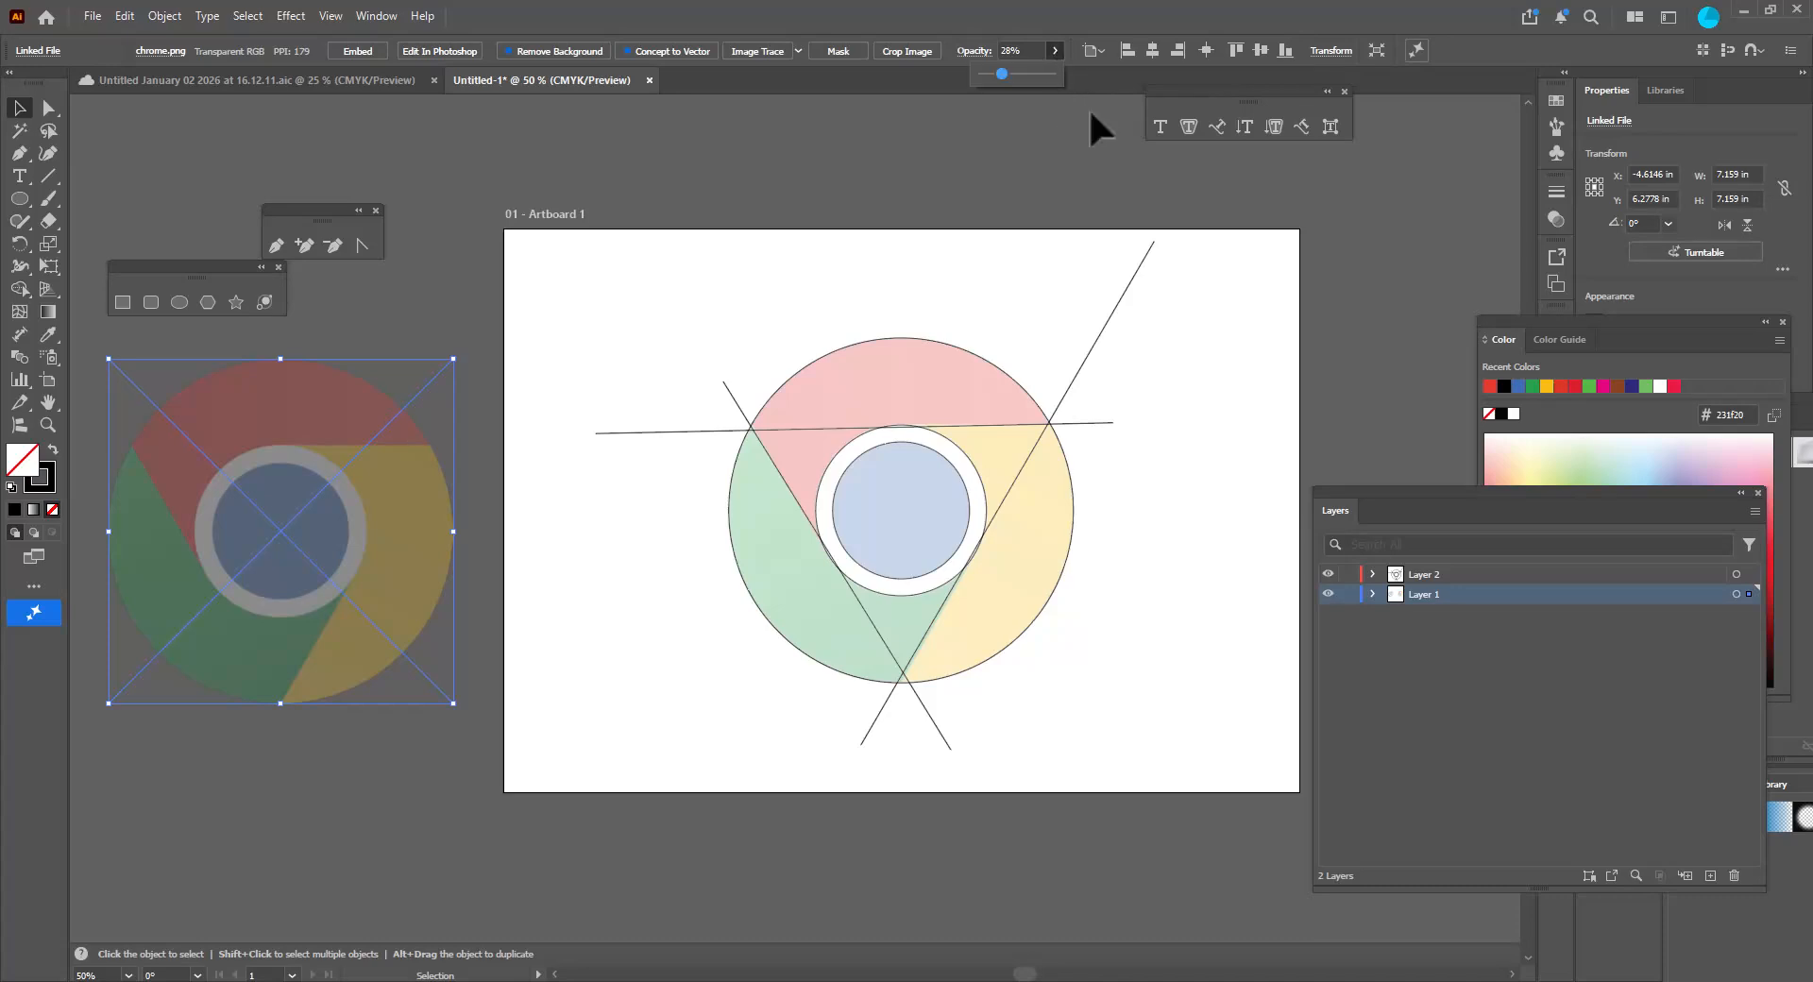
drag(1001, 73, 1051, 72)
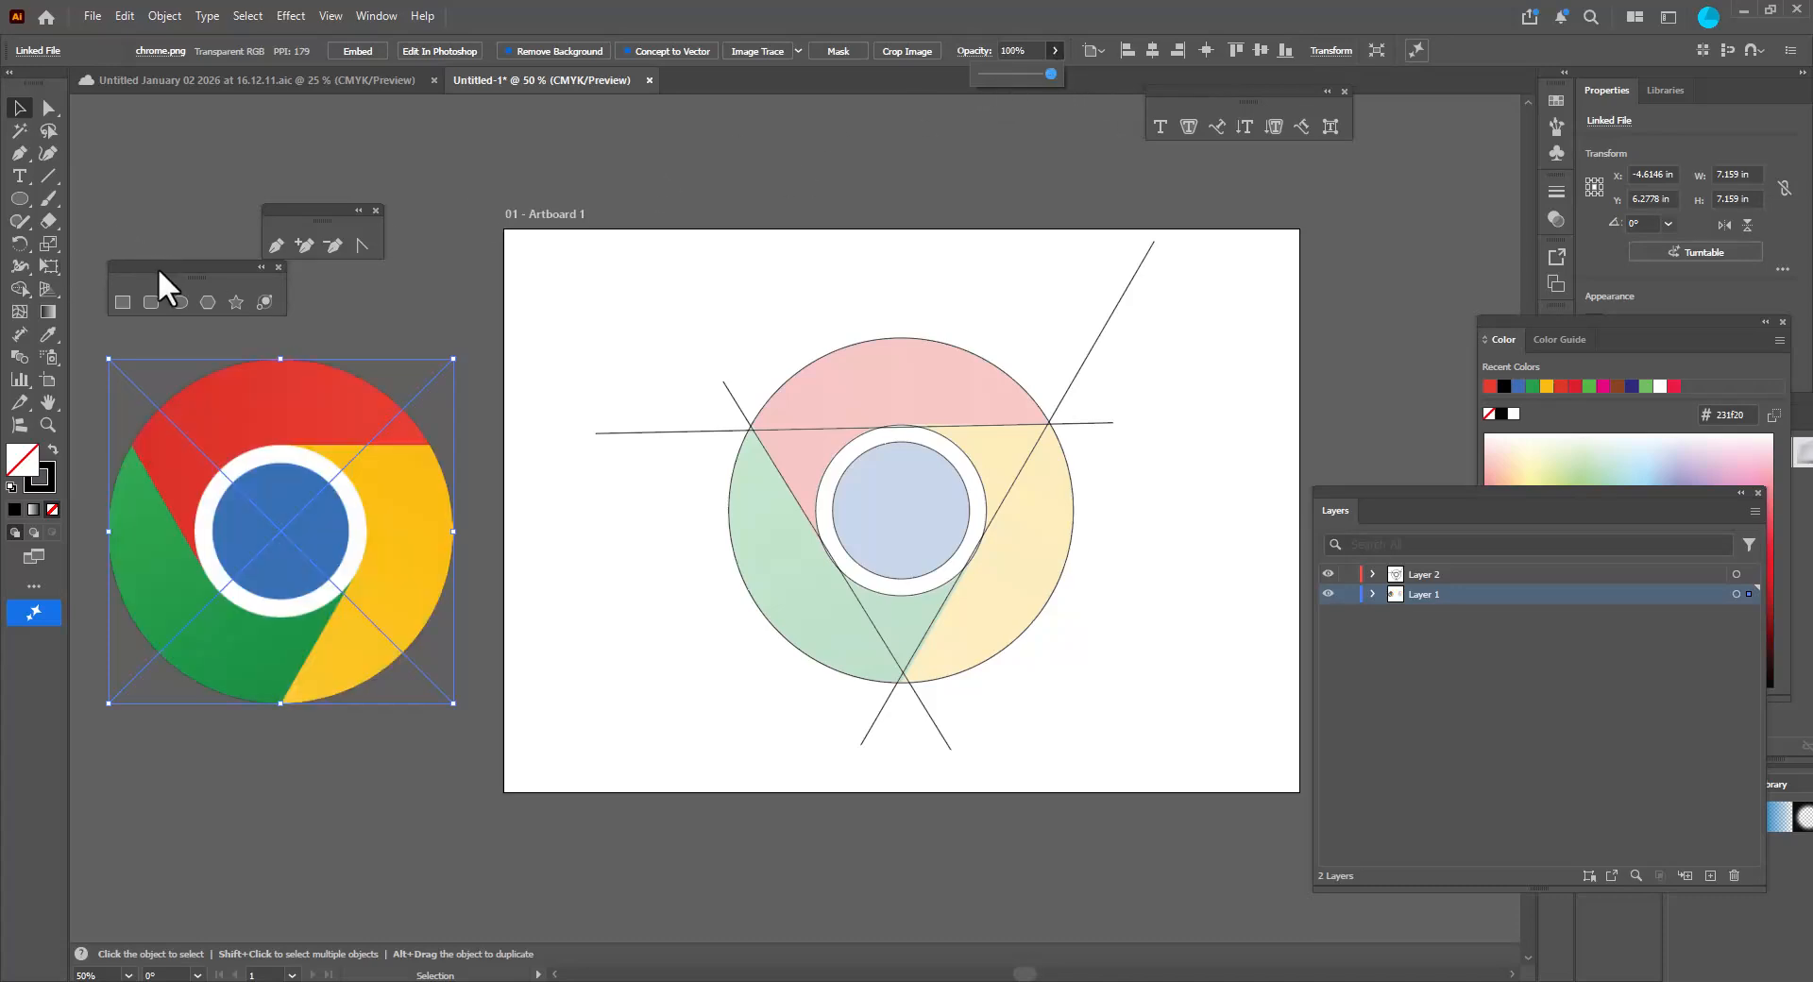
drag(157, 269, 161, 172)
drag(300, 209, 375, 152)
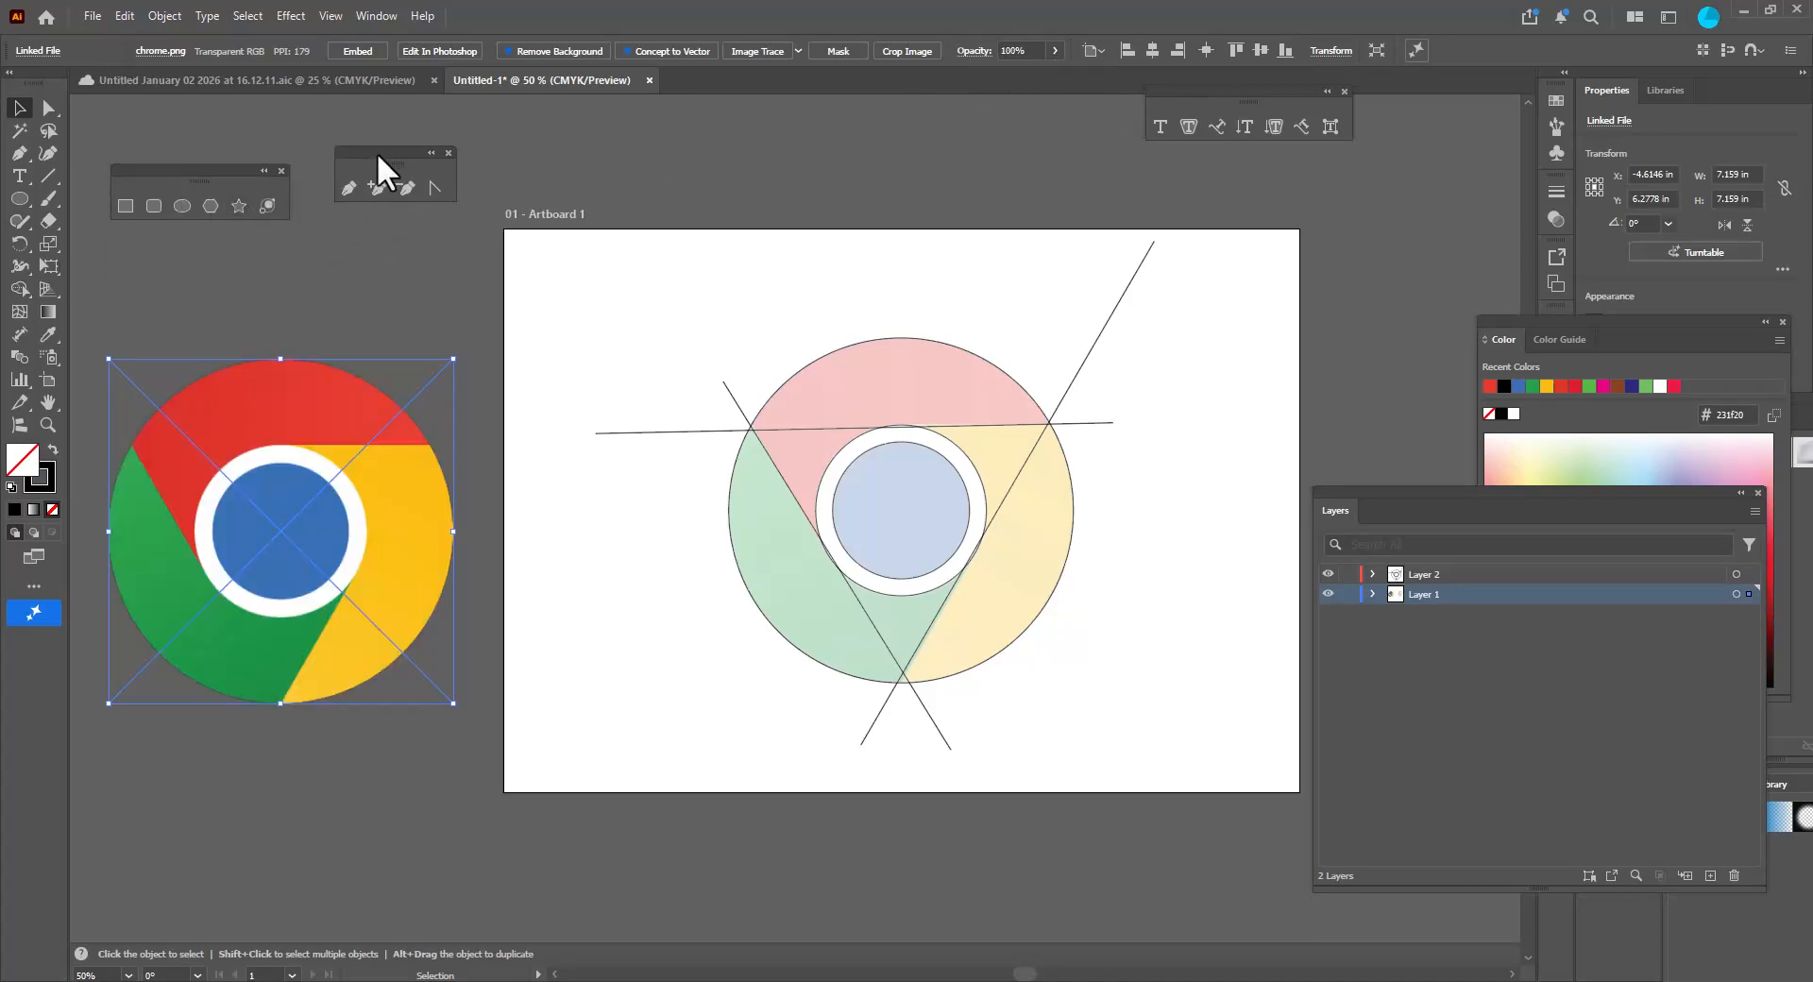
click(299, 355)
mouse_move(263, 493)
mouse_down()
mouse_move(304, 473)
mouse_move(282, 491)
mouse_up()
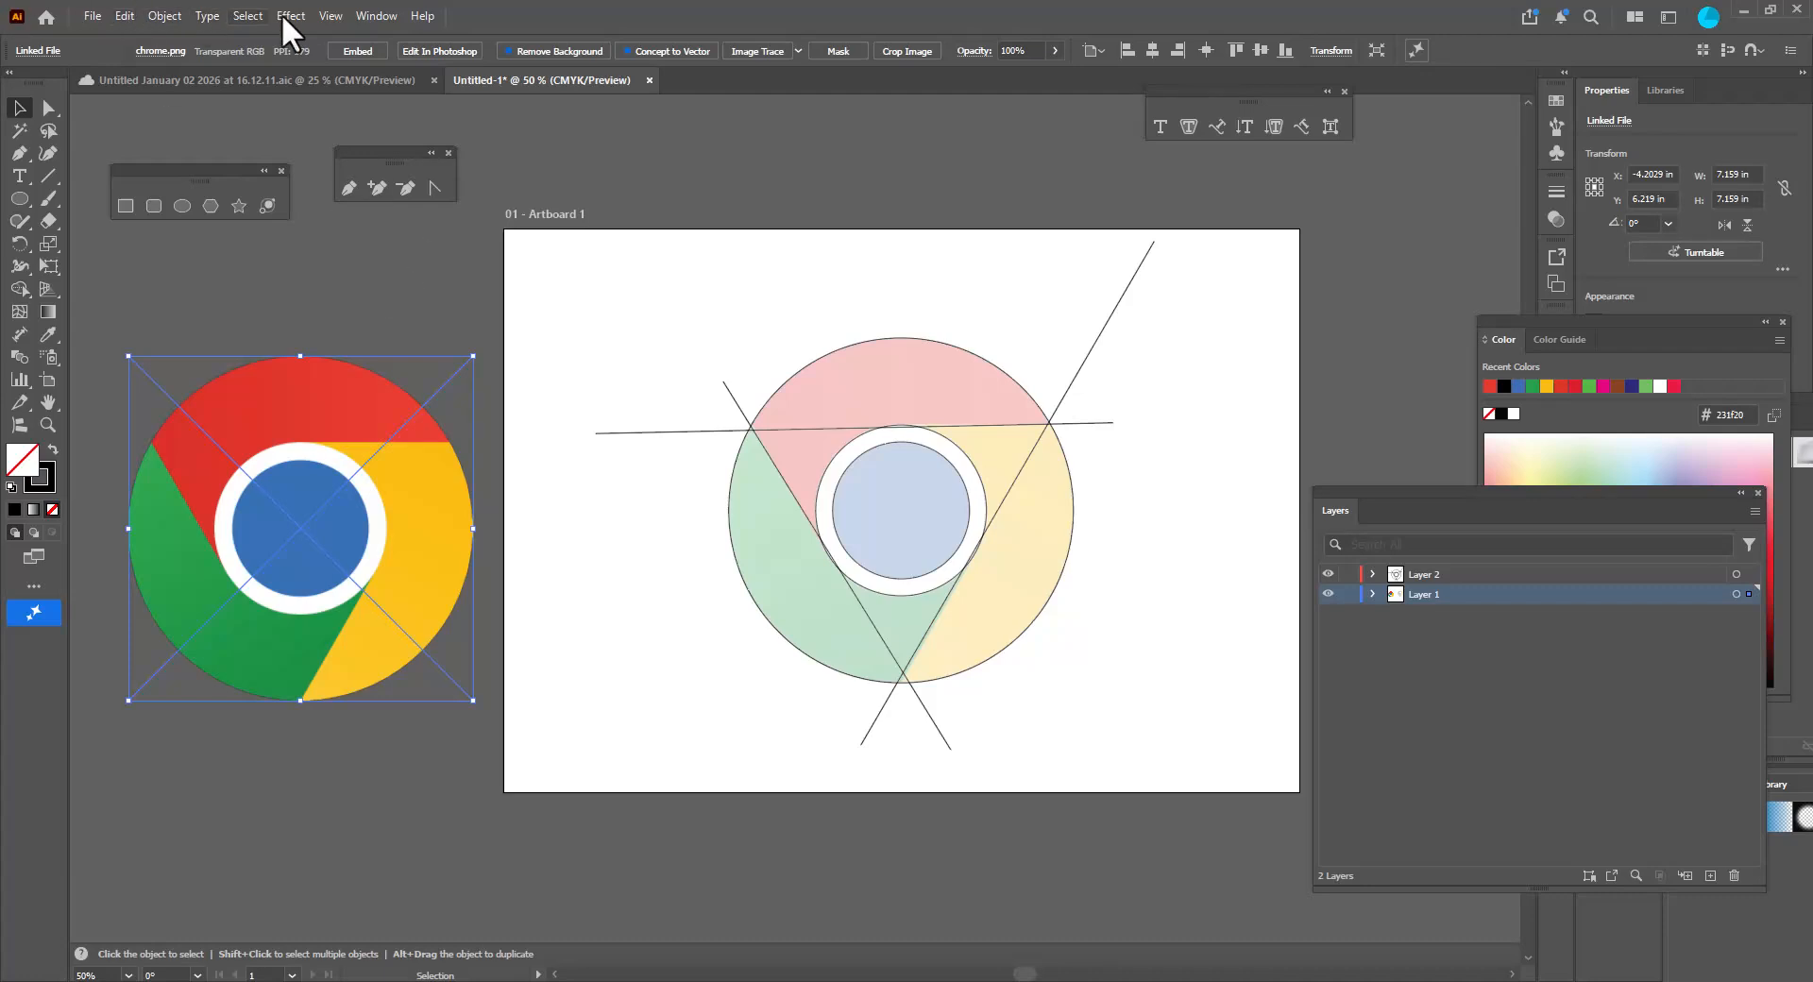
Display Swatches and detach it as a separate floating window near the artboard's edge.
click(380, 16)
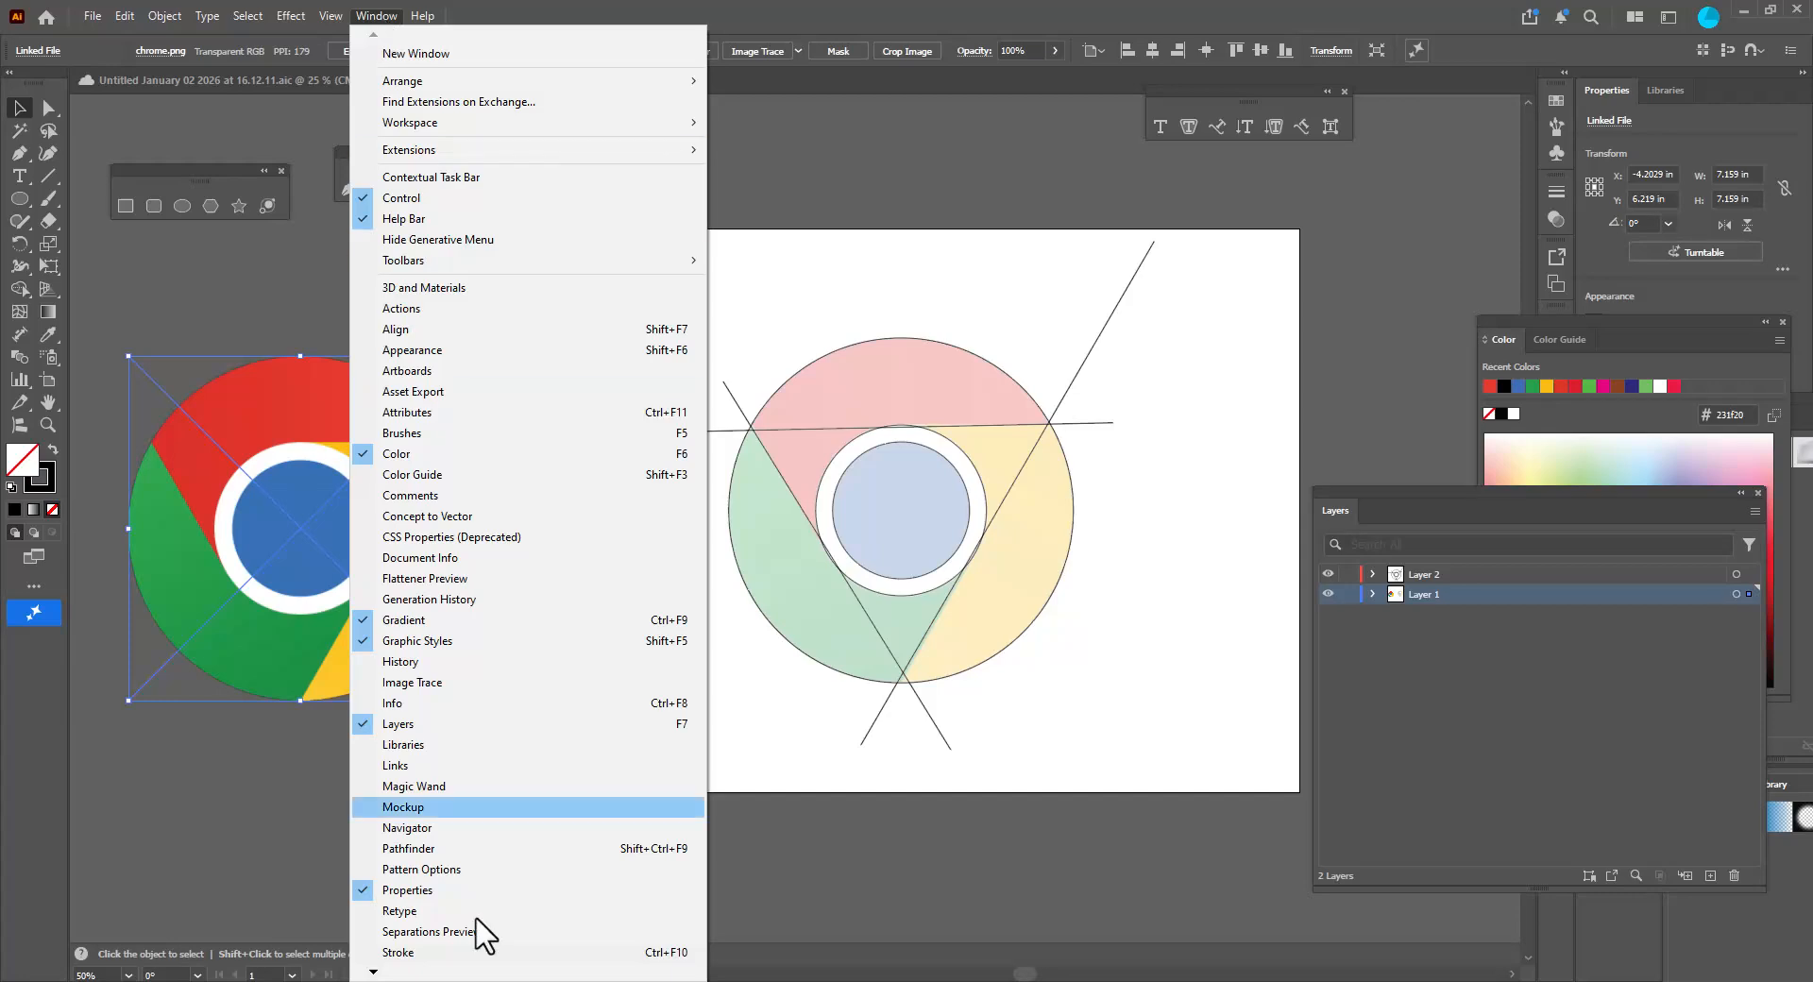
mouse_move(401, 972)
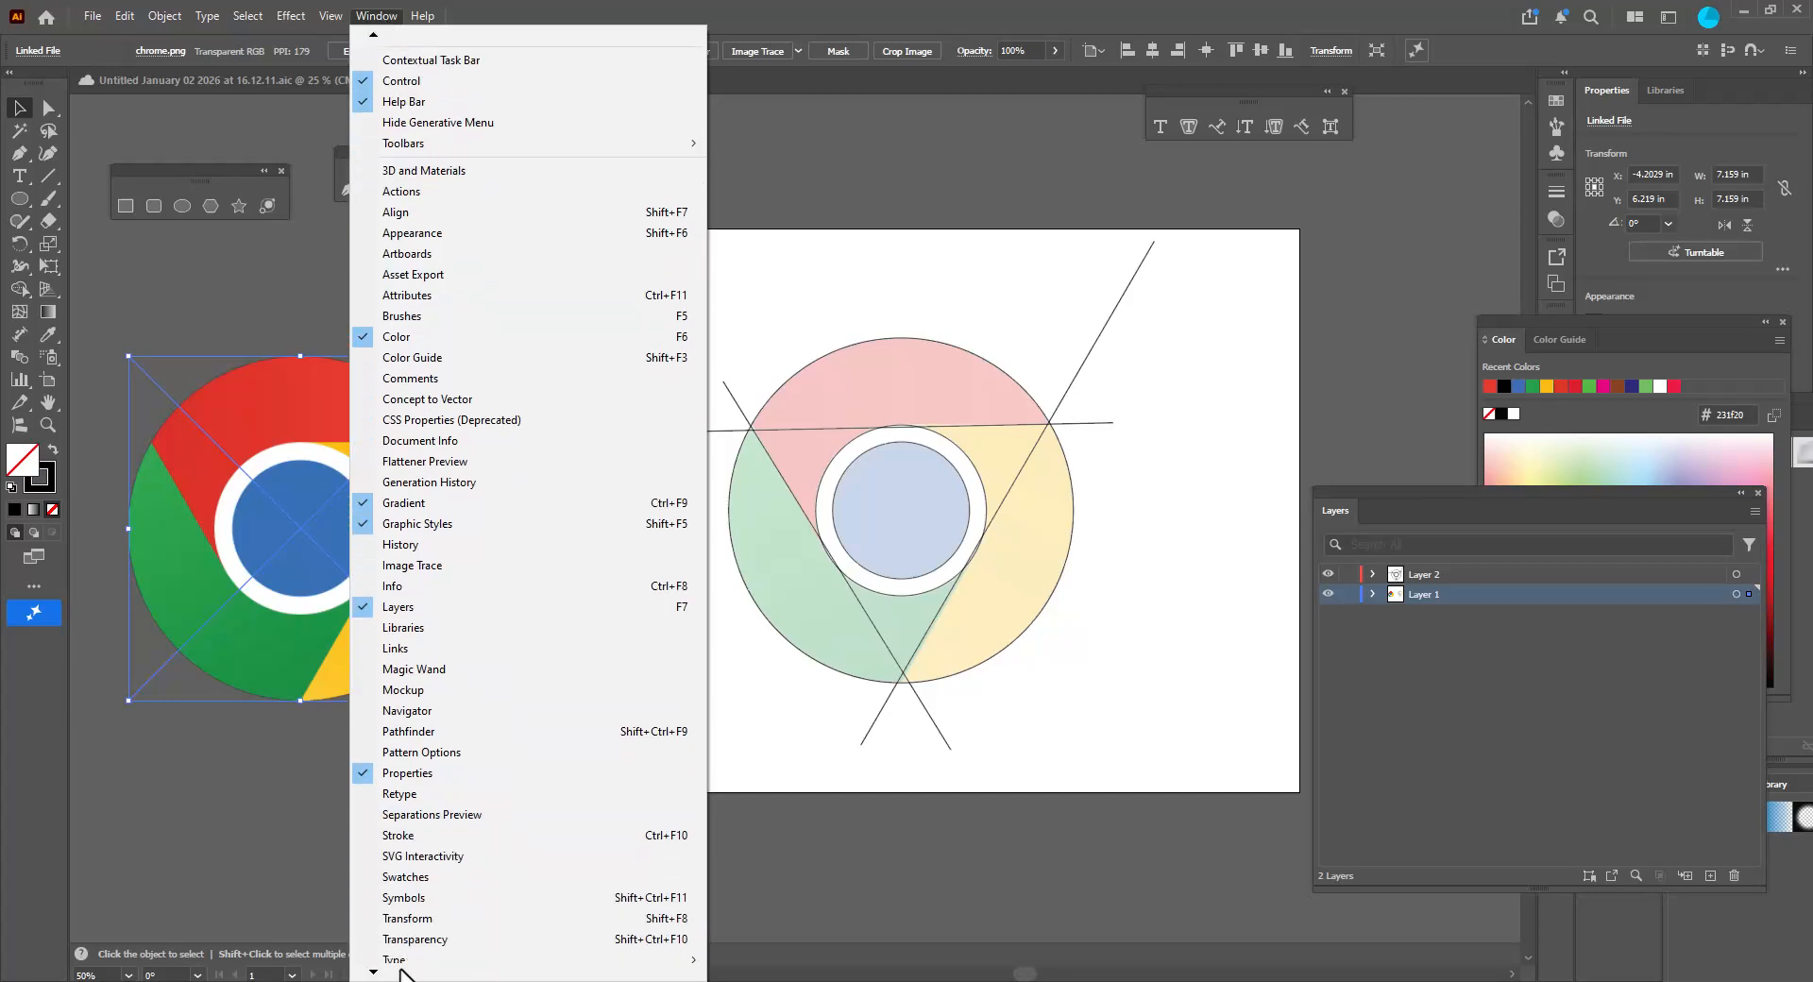
click(434, 848)
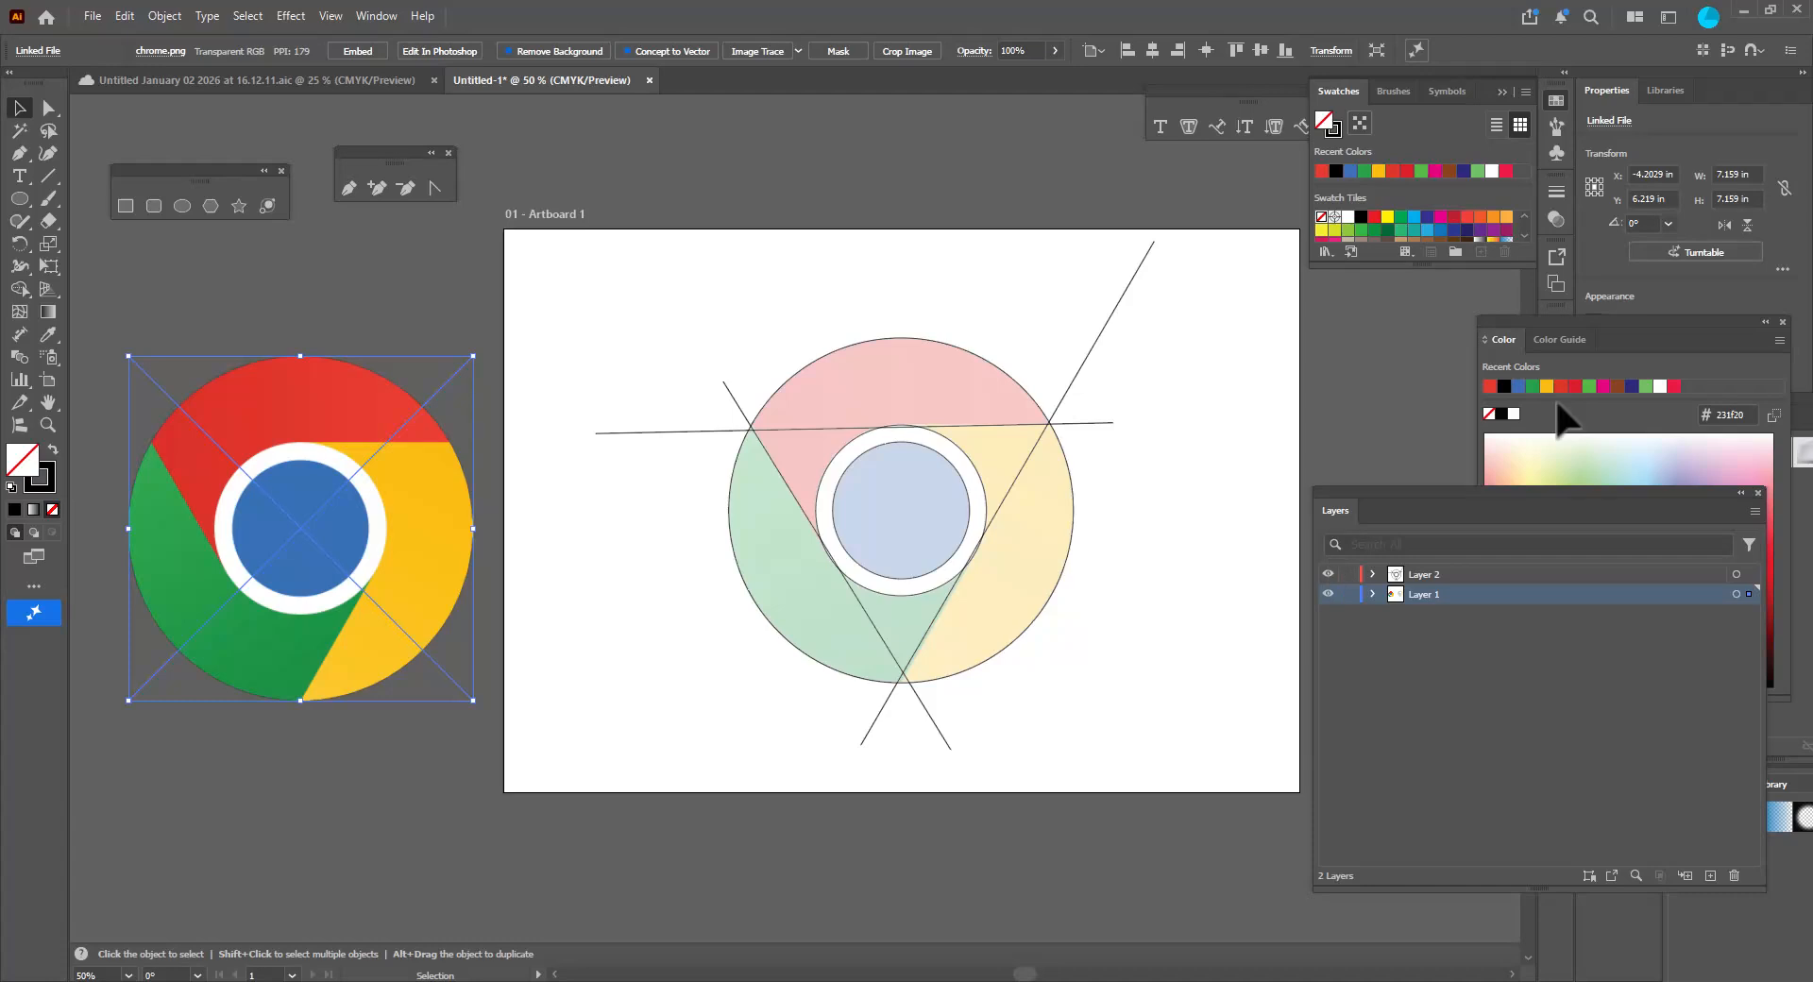
drag(1317, 224, 1288, 303)
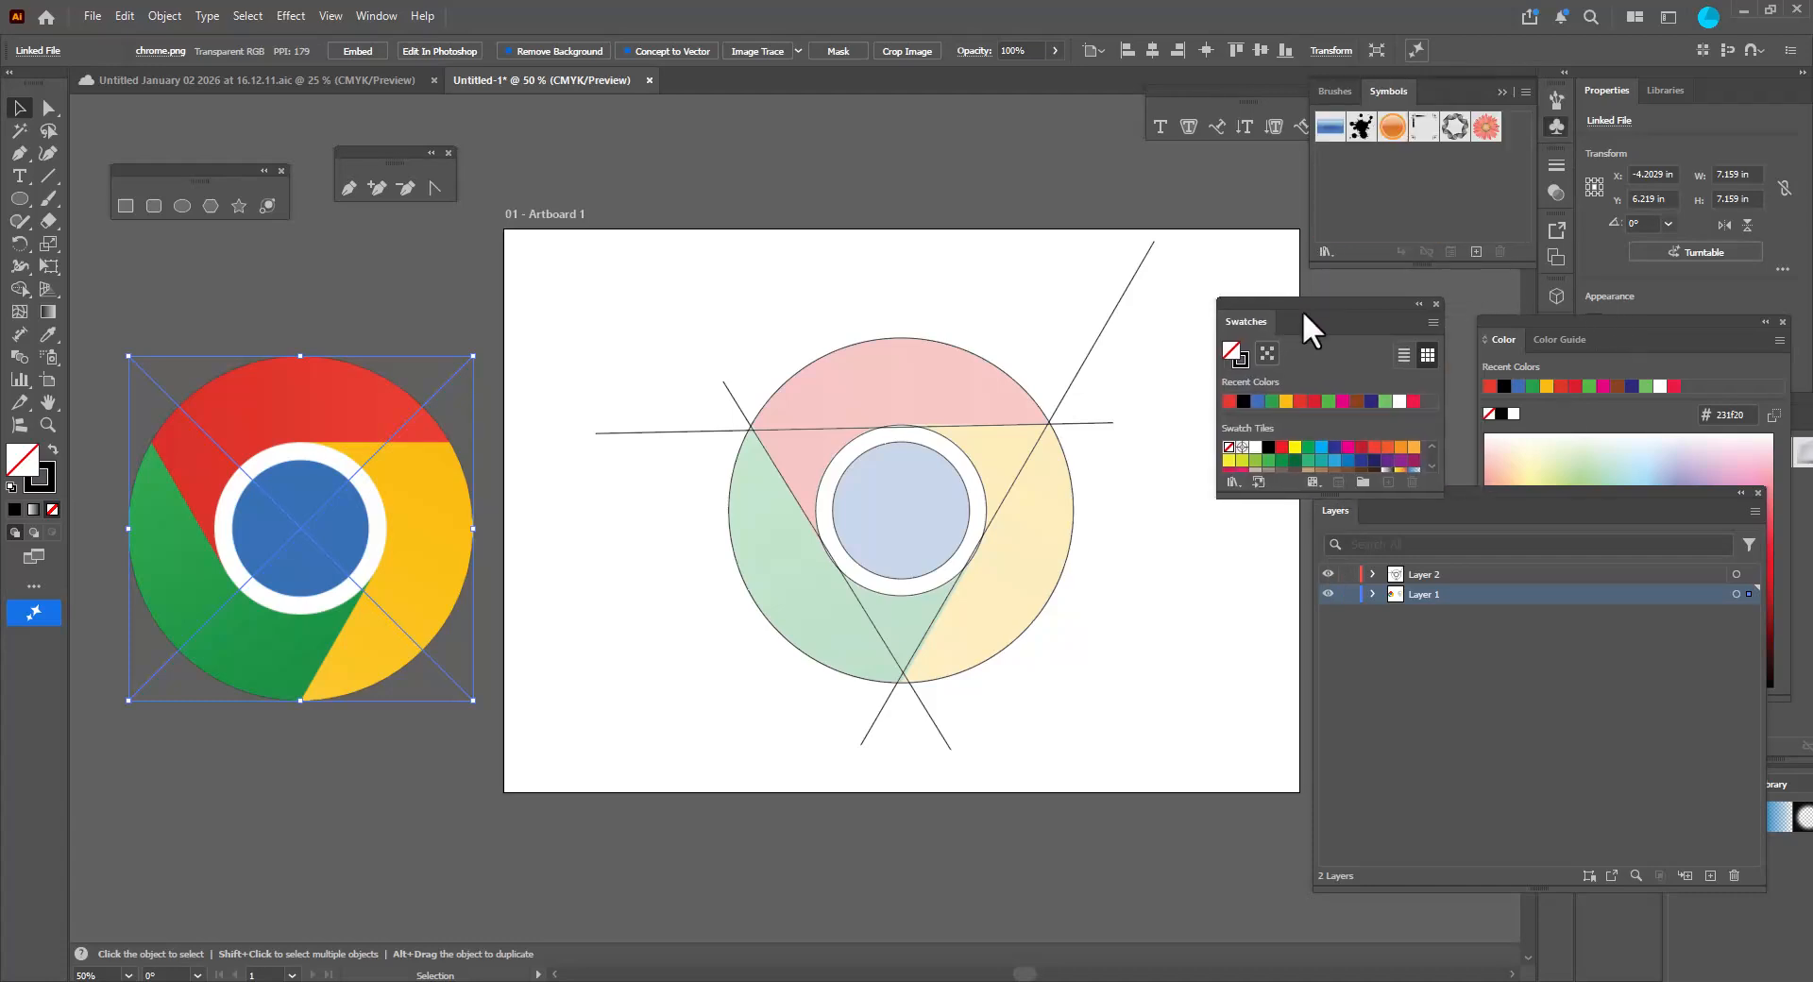
mouse_move(1299, 297)
mouse_down()
mouse_move(1335, 293)
mouse_move(1301, 298)
mouse_up()
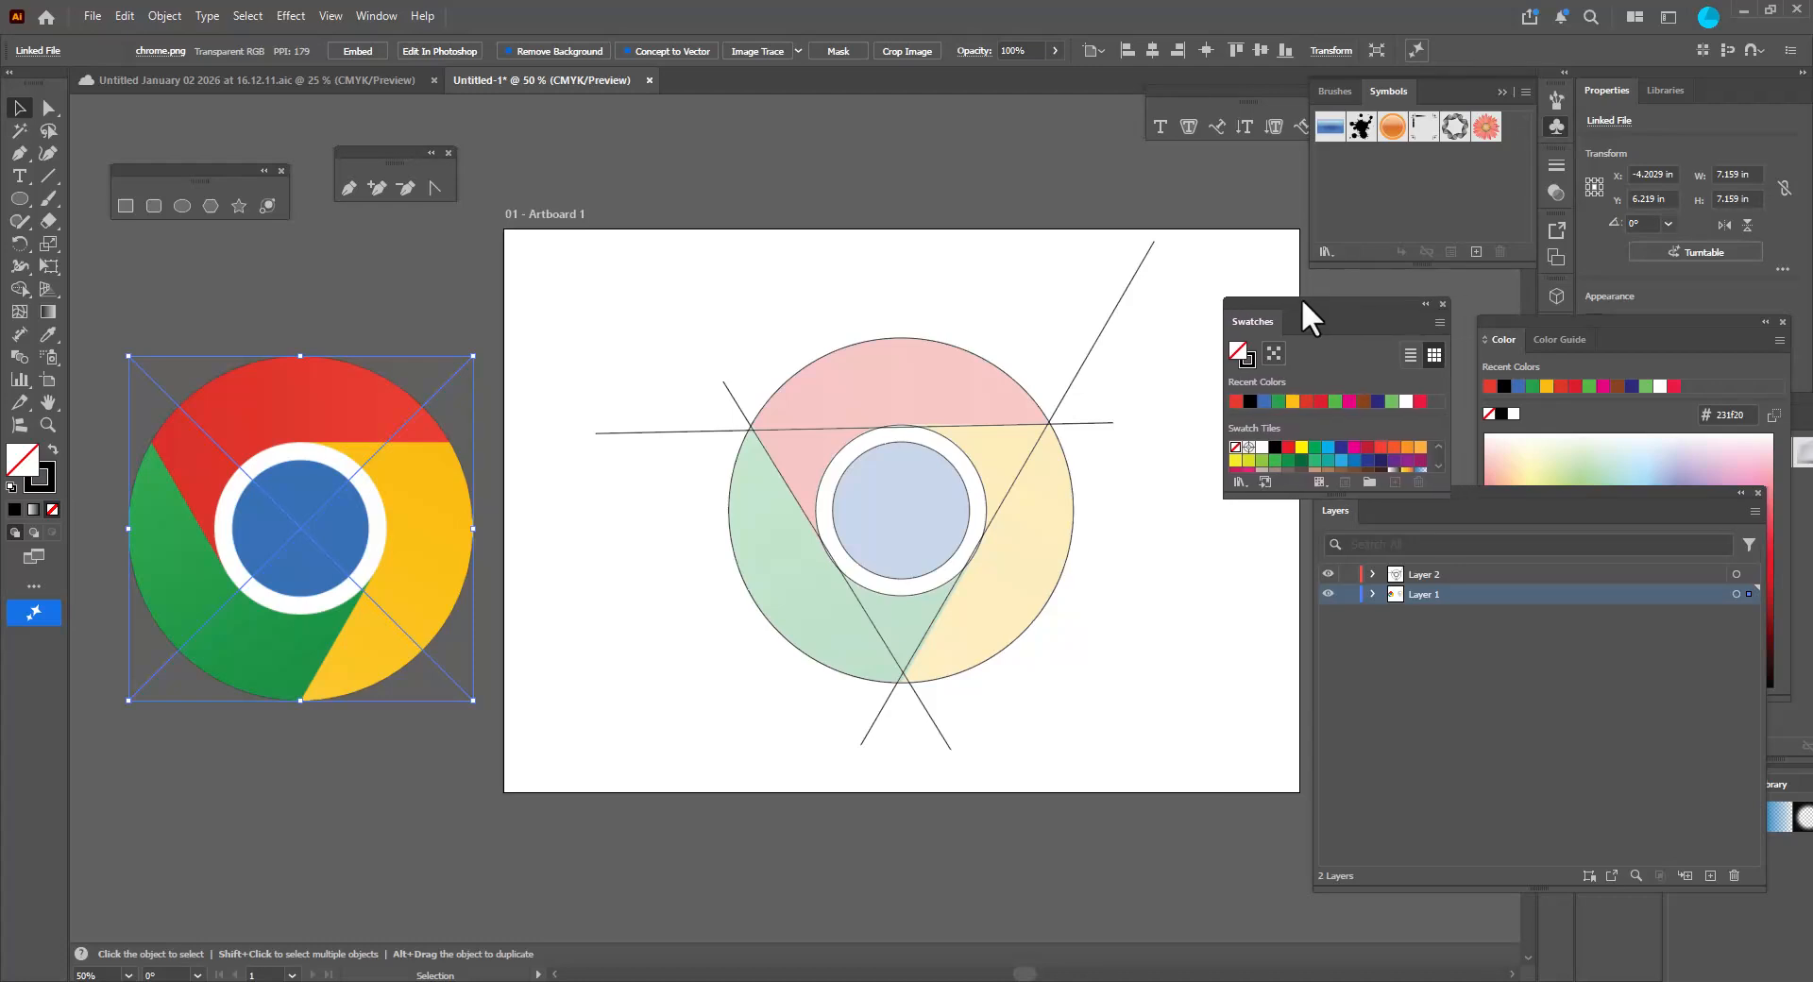
Sample the red of the full-opacity logo copy, enlarge Swatches, and add the red fill as a new swatch.
click(48, 332)
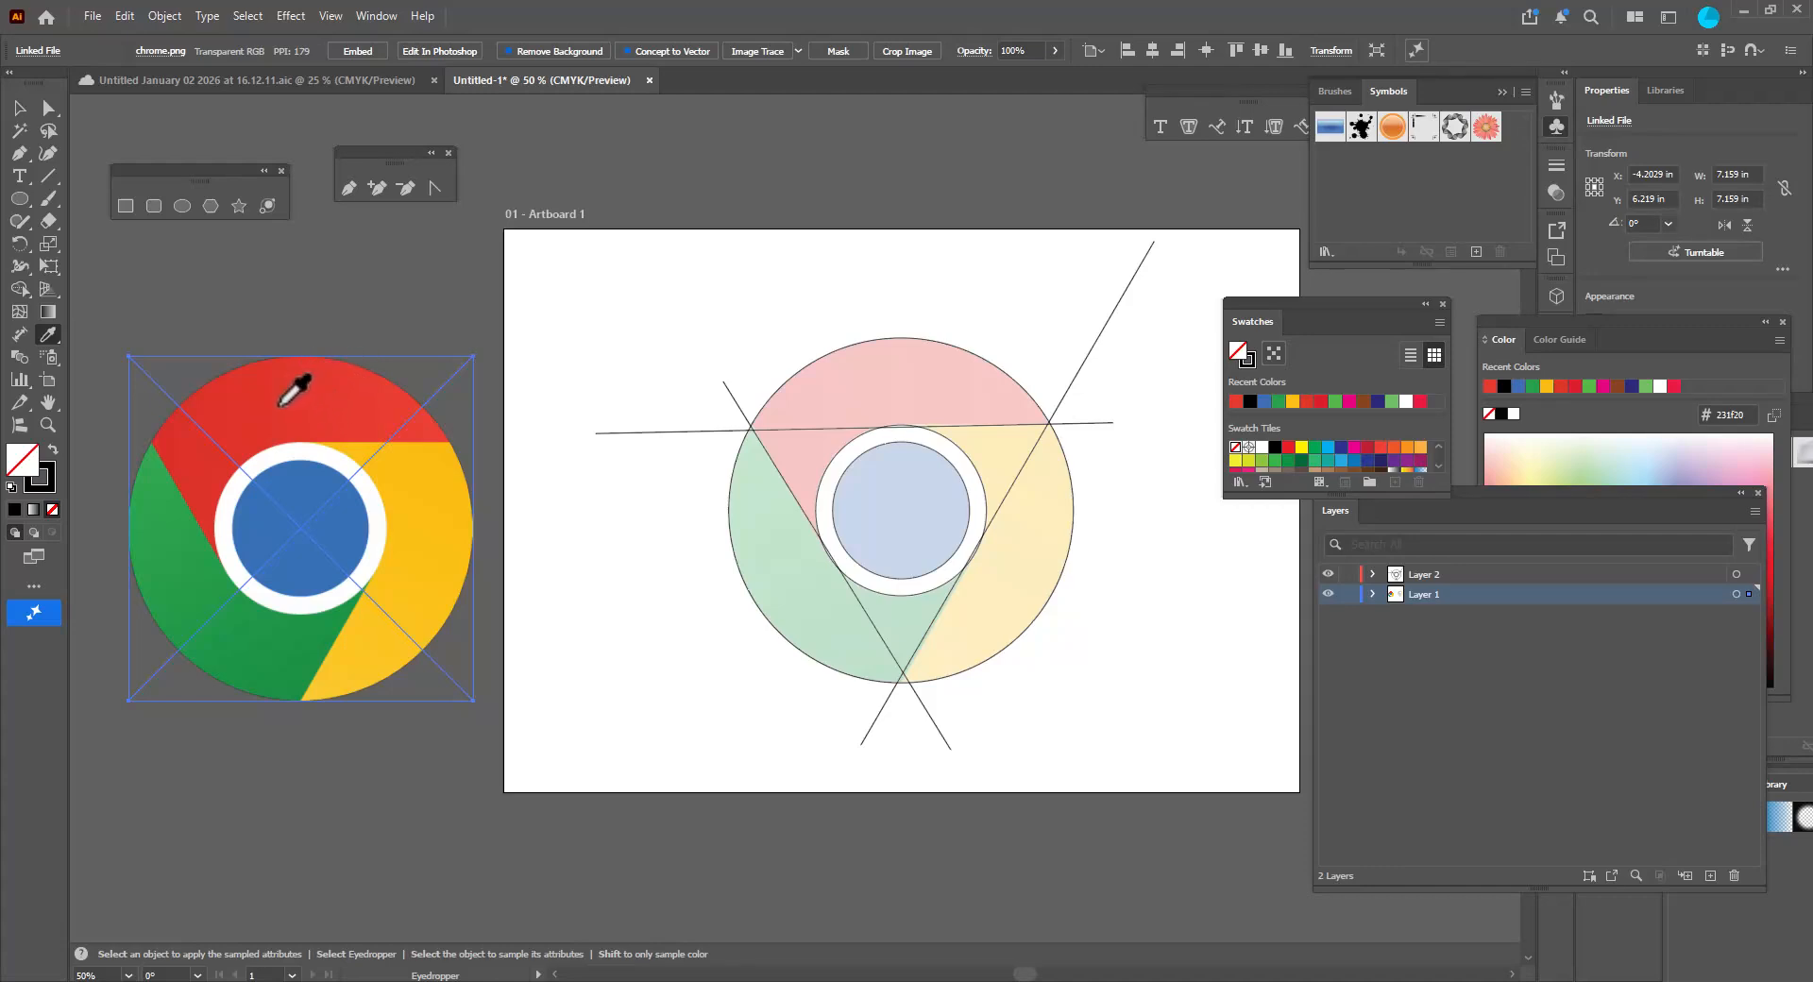
click(332, 410)
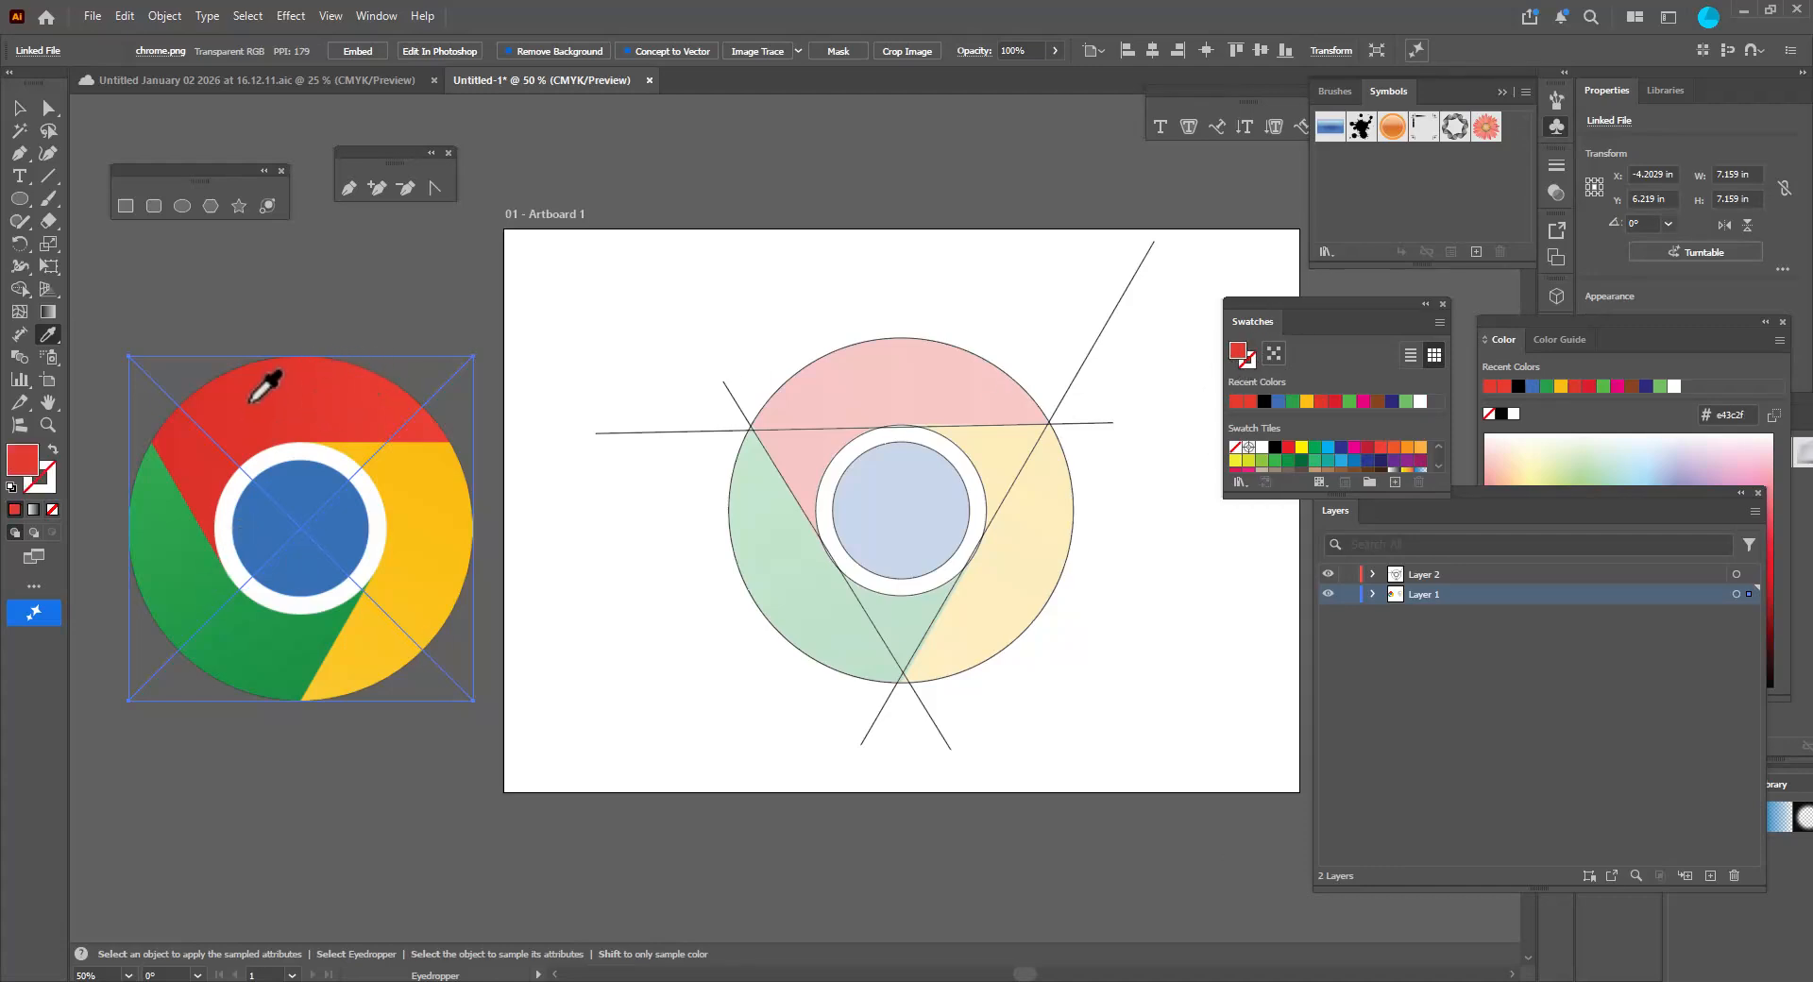
drag(1303, 334, 1284, 320)
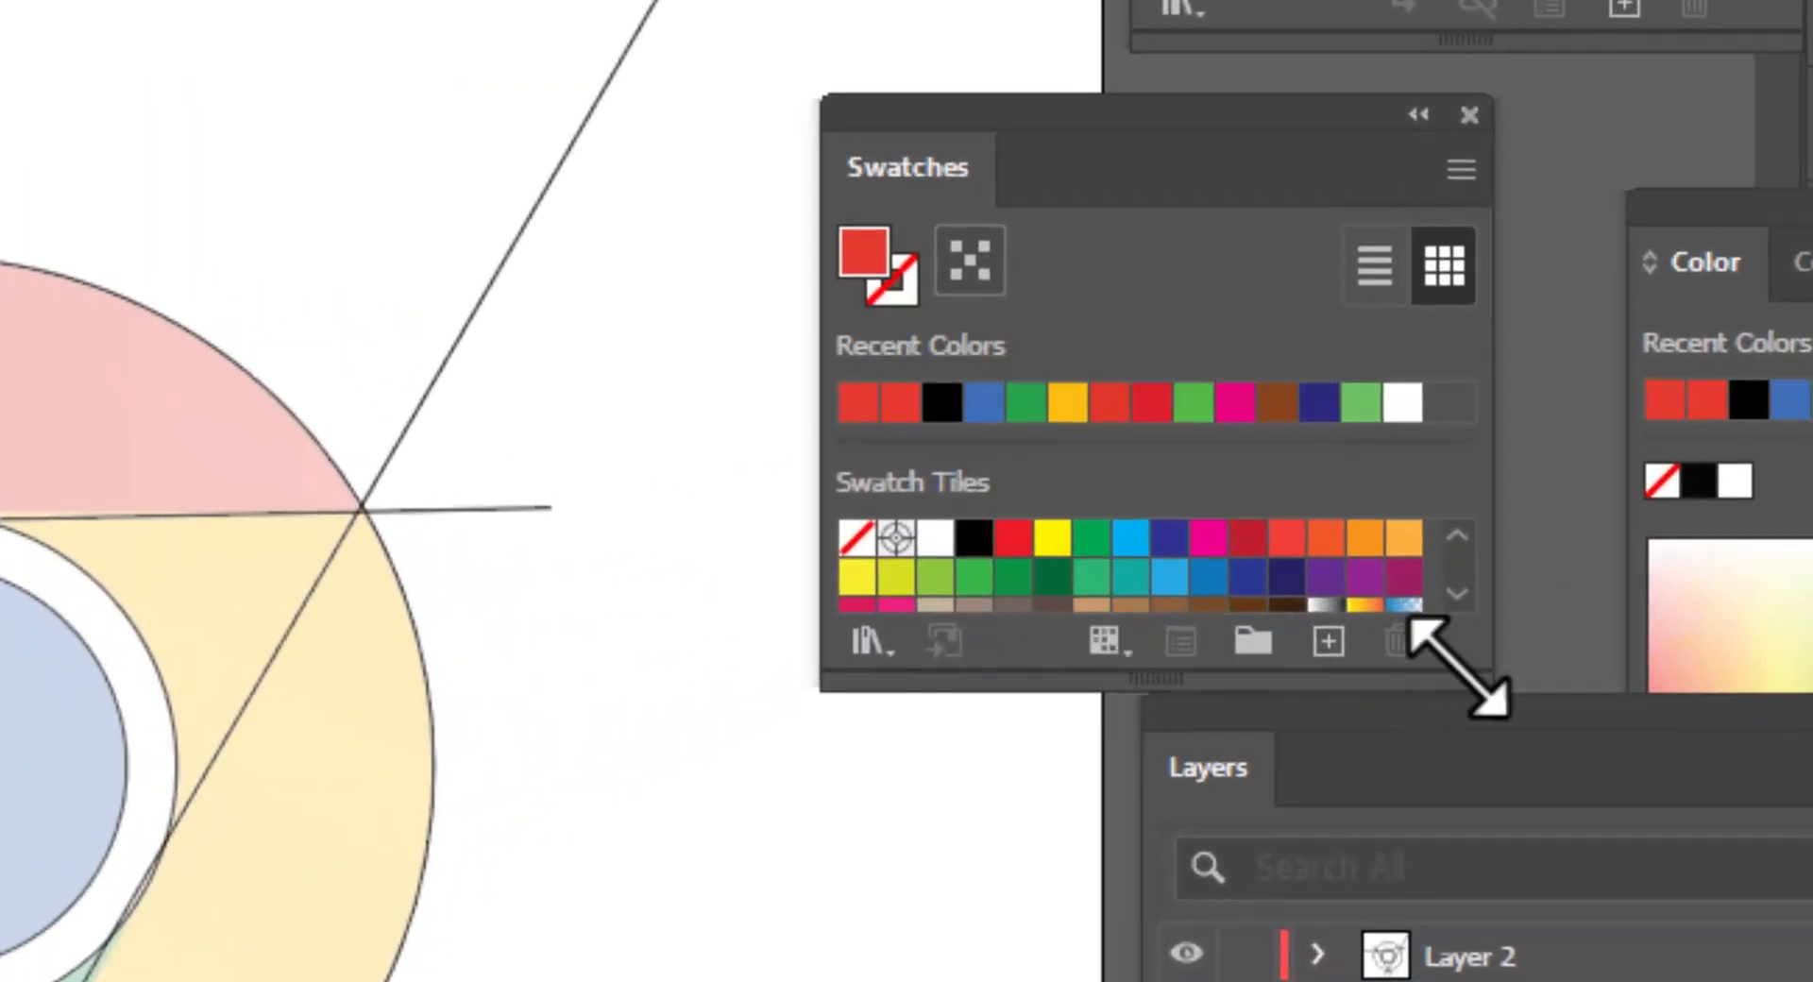
drag(1459, 668, 1624, 977)
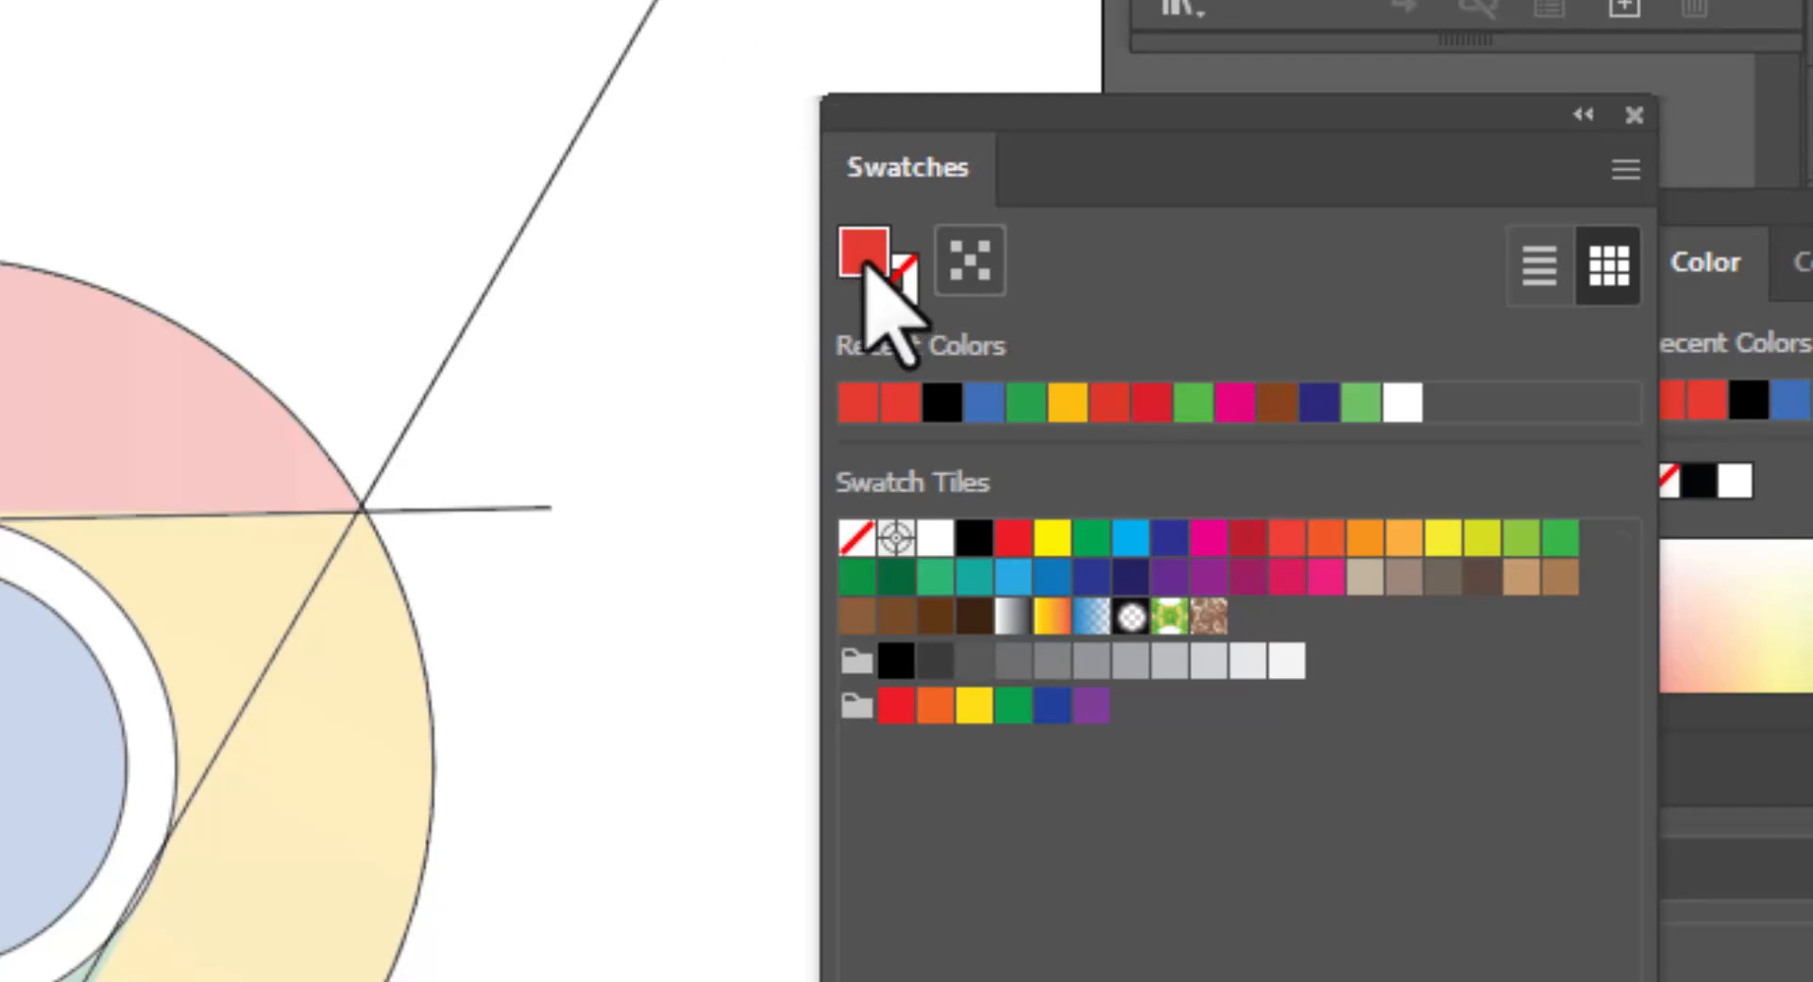
mouse_move(870, 269)
mouse_down()
mouse_move(1303, 687)
mouse_move(1249, 631)
mouse_up()
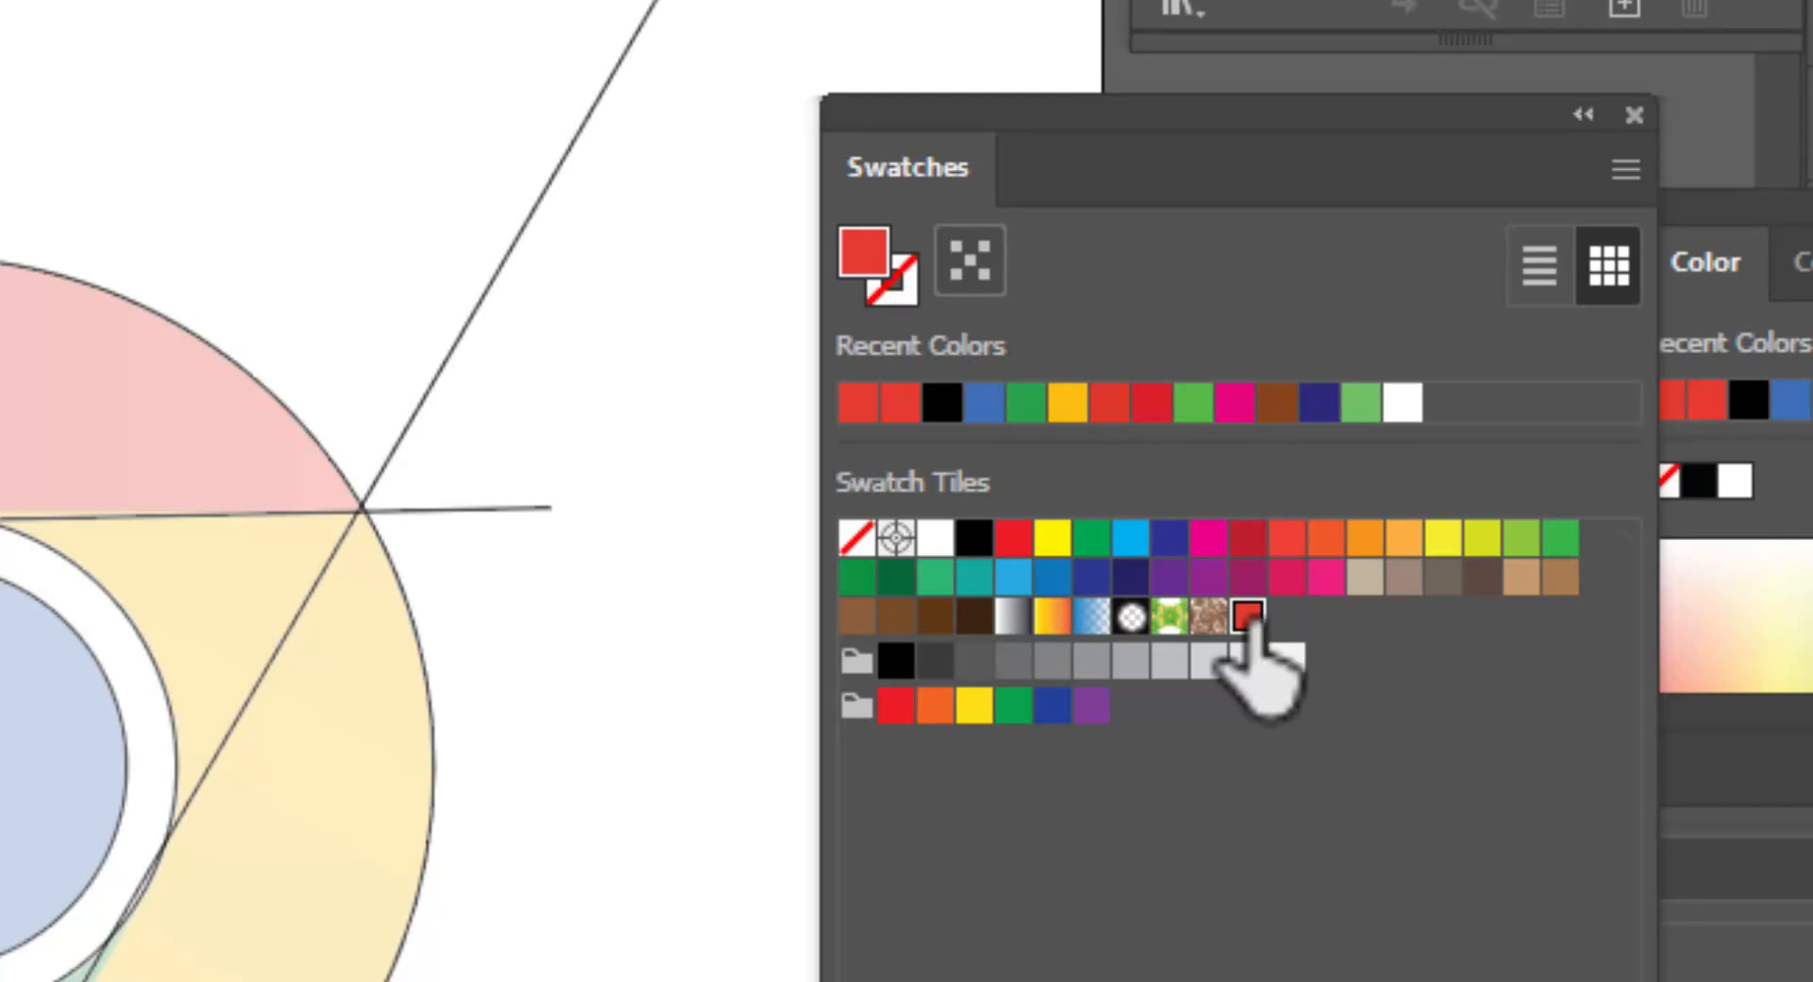
Rename the new red swatch as "redcolor", keeping its process colour type and CMYK mode.
double_click(1248, 617)
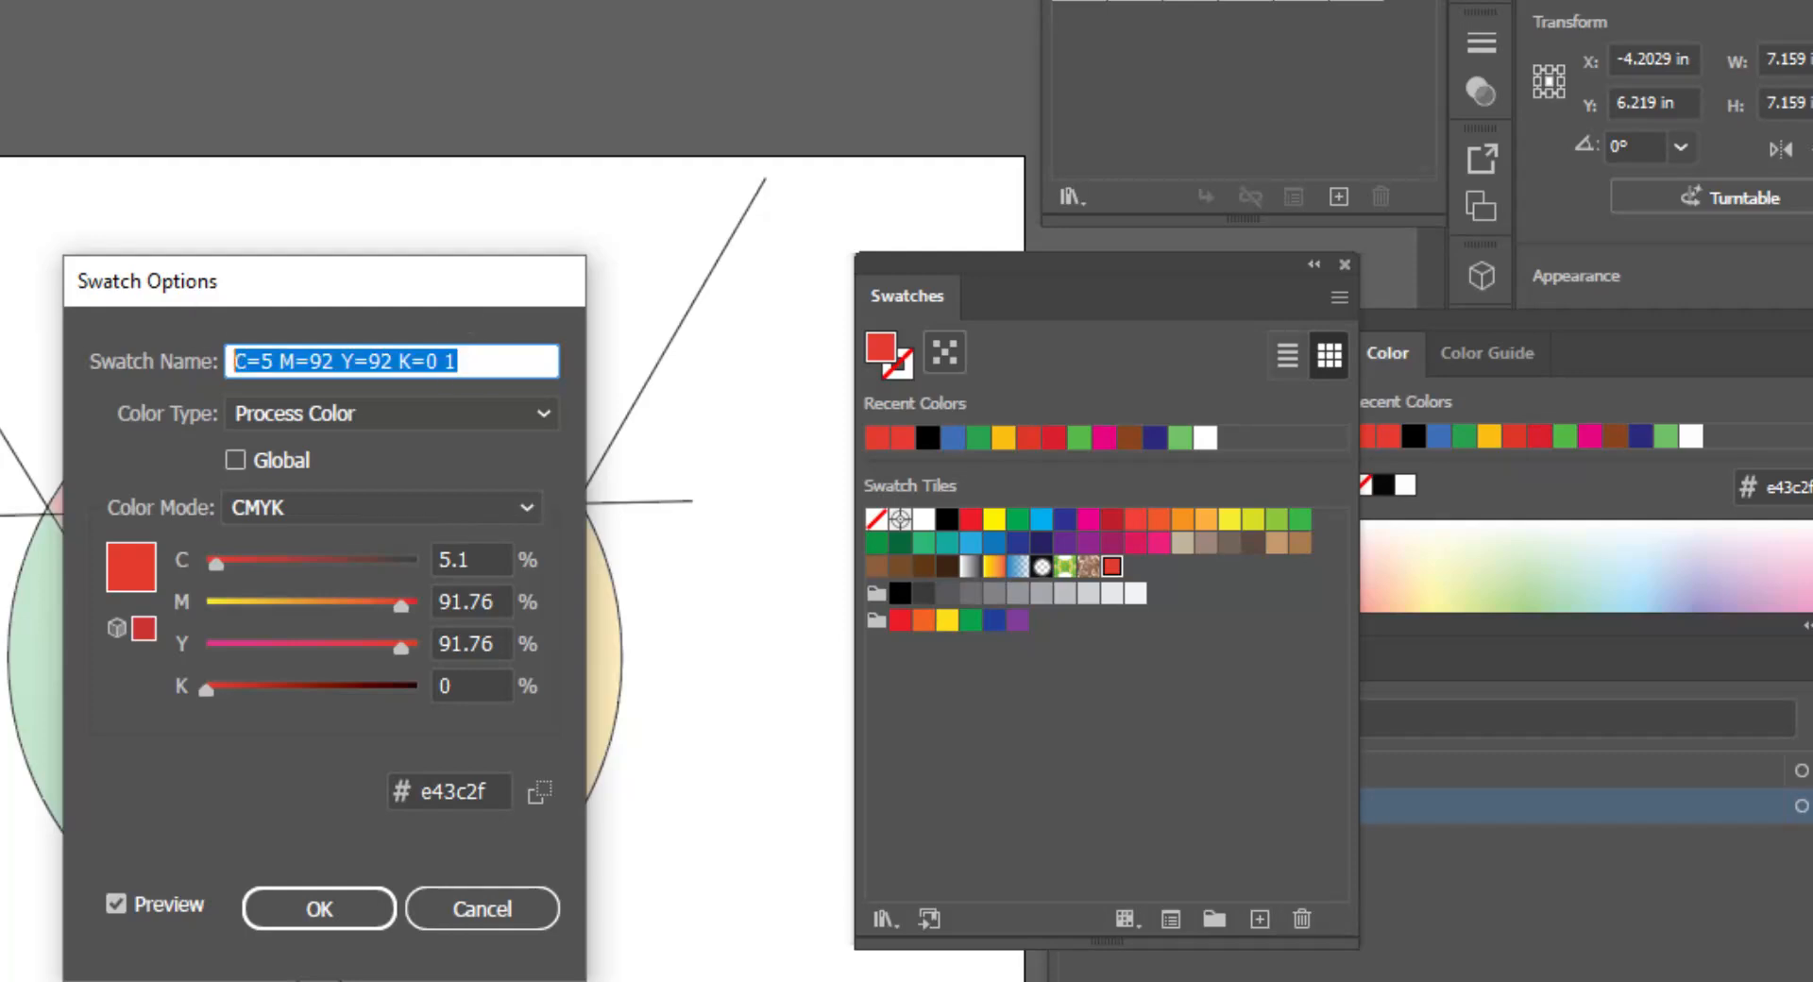
text(redcolor)
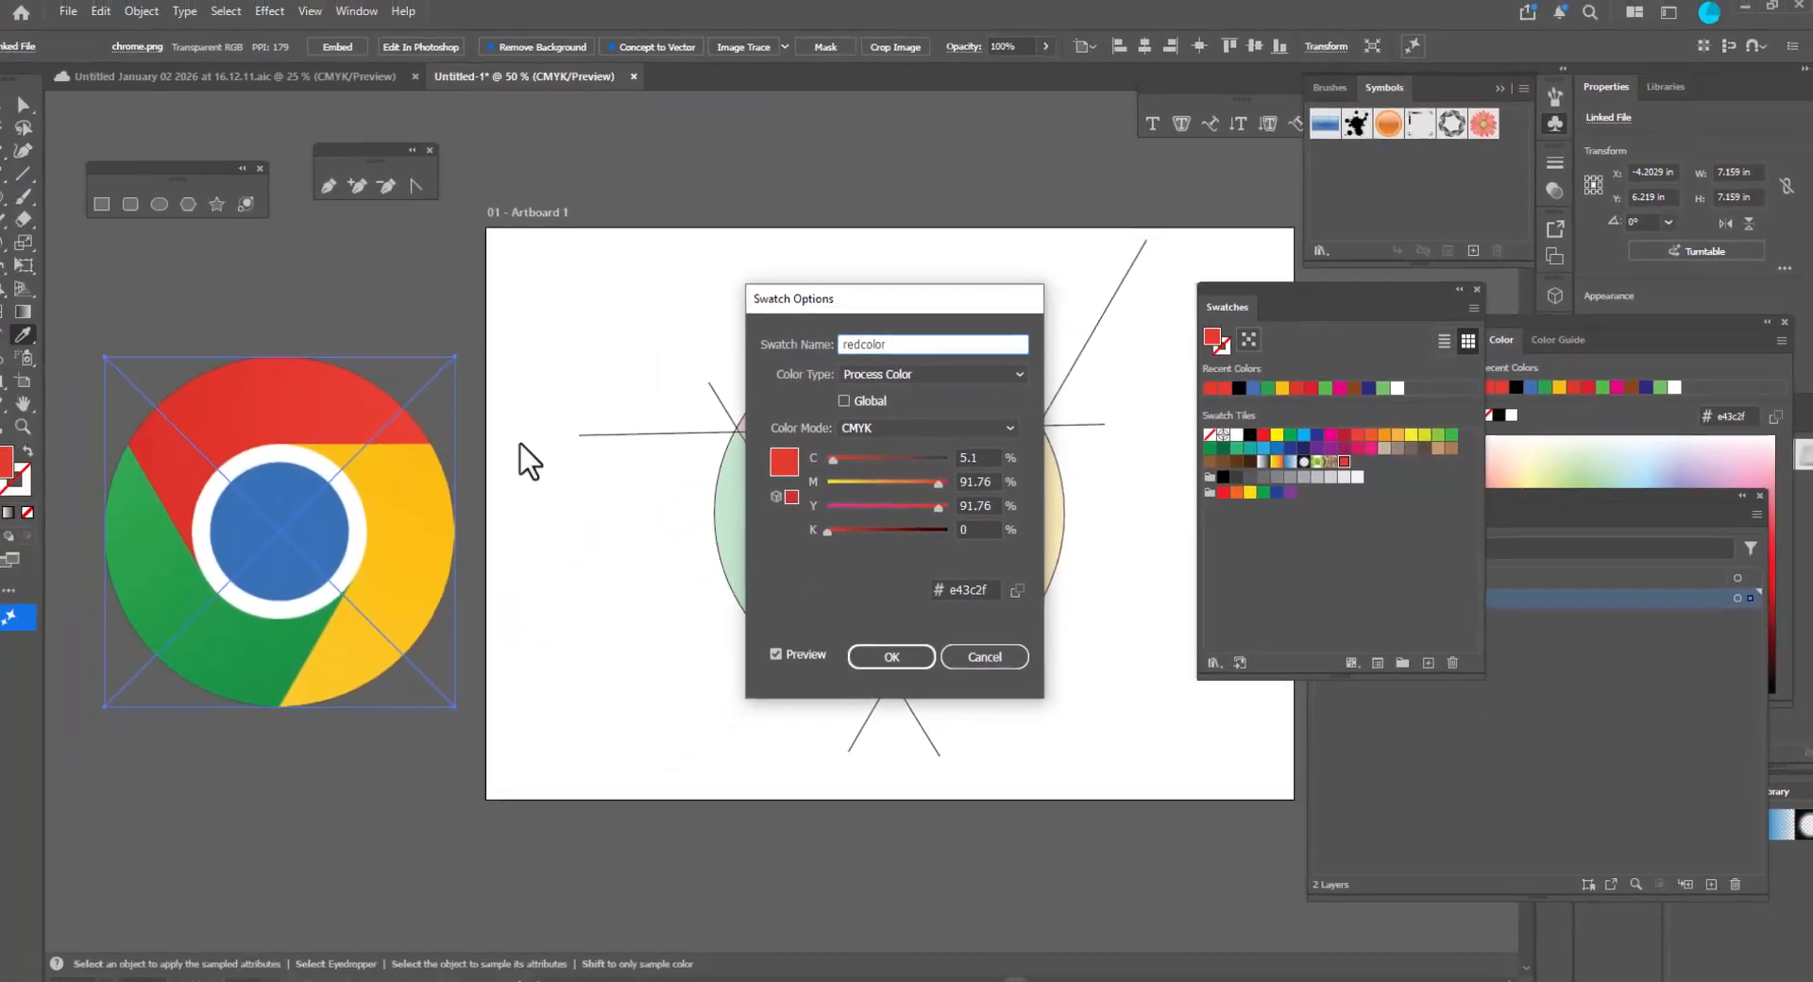
click(893, 642)
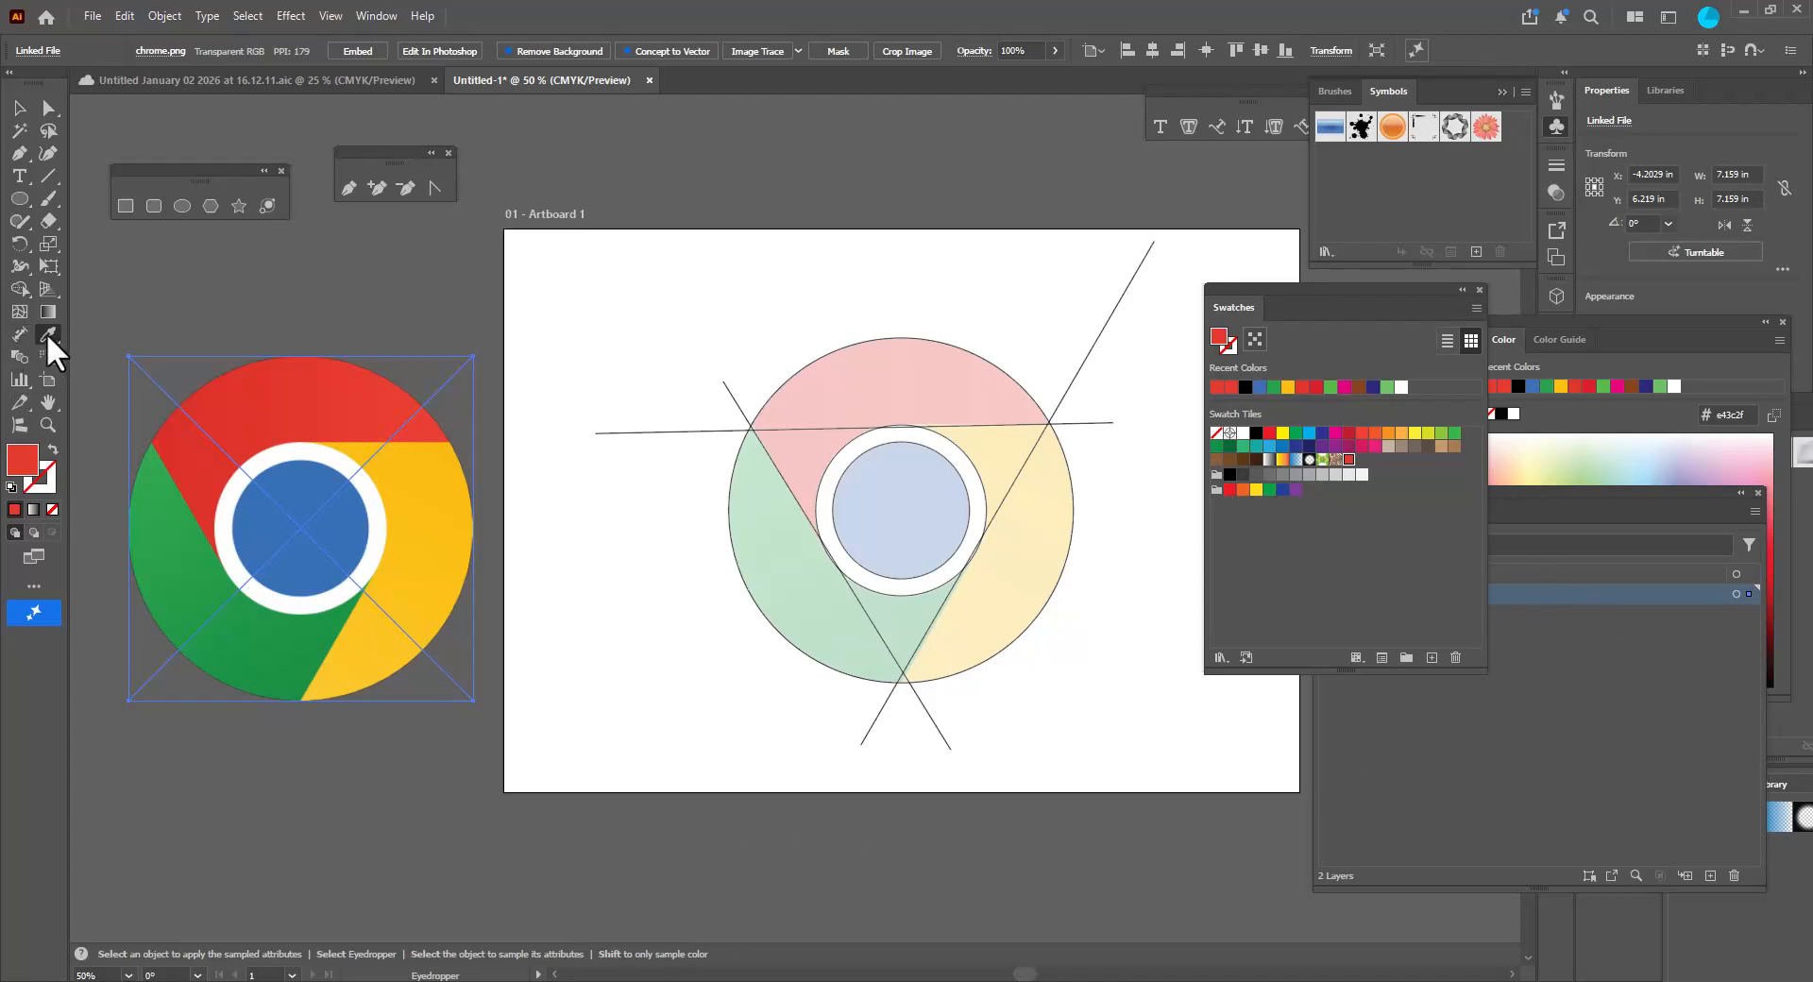
Sample the green and the yellow from the logo copy and add each one as a new swatch.
click(185, 581)
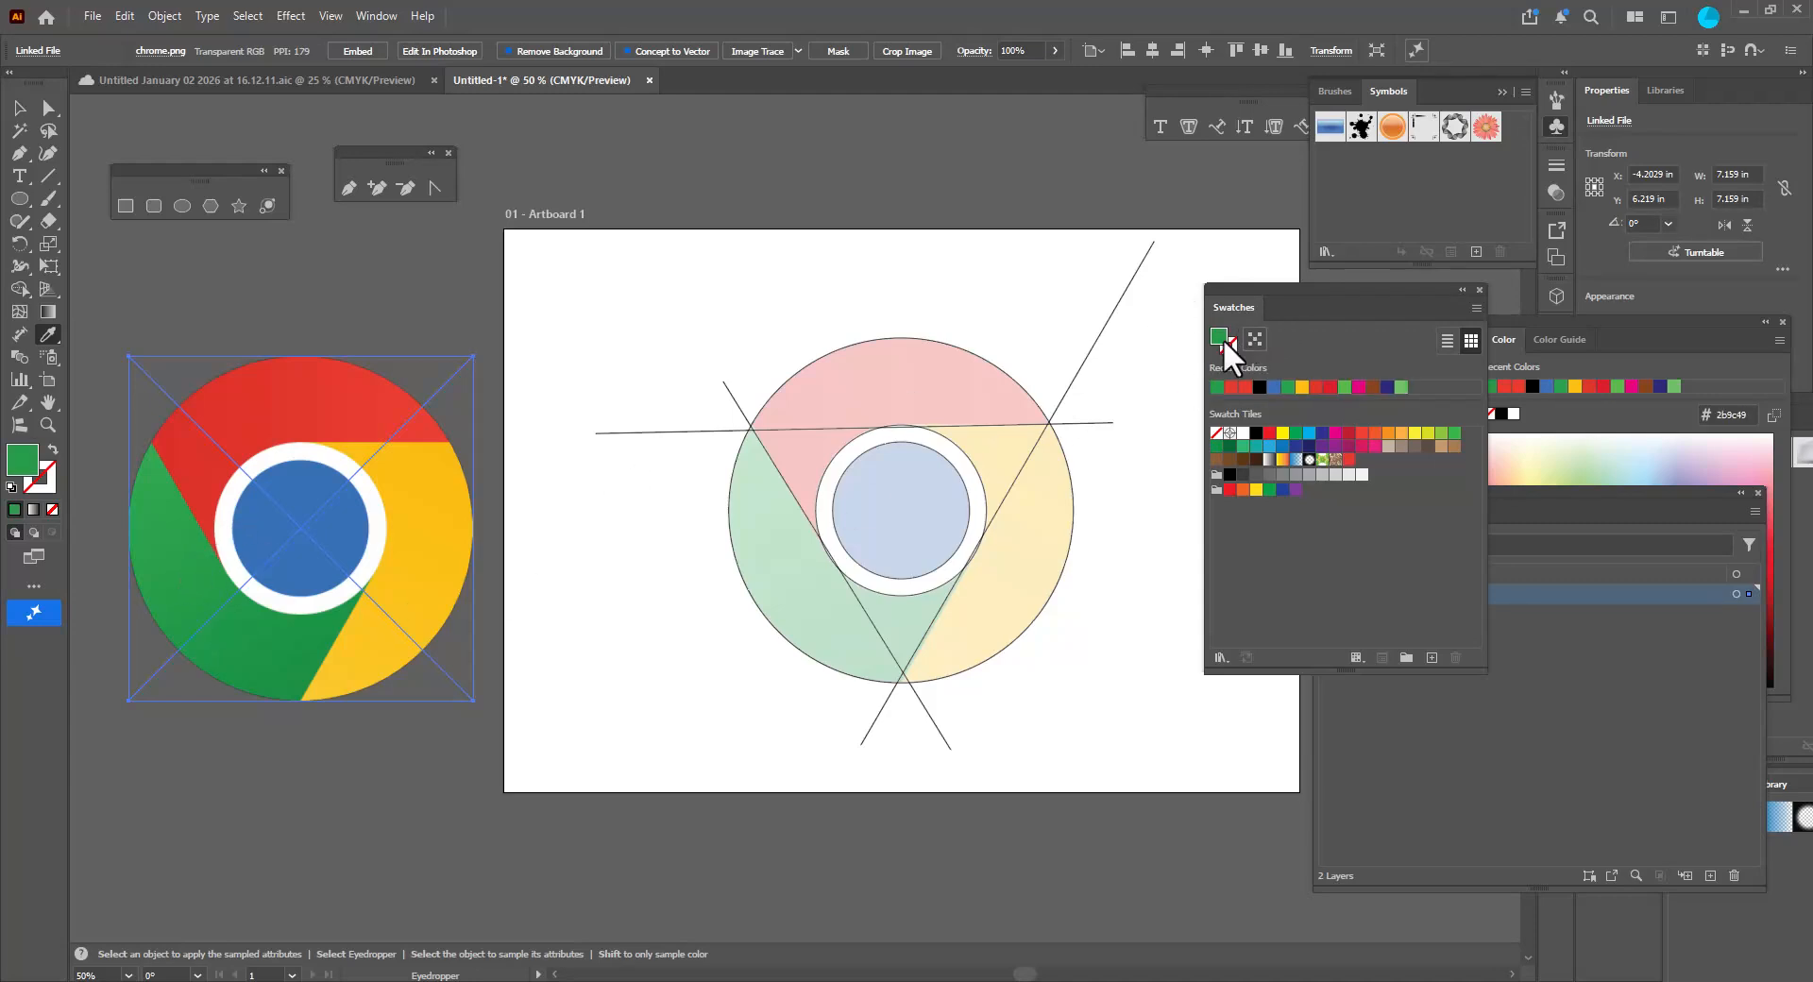
drag(1216, 335, 1364, 459)
click(434, 505)
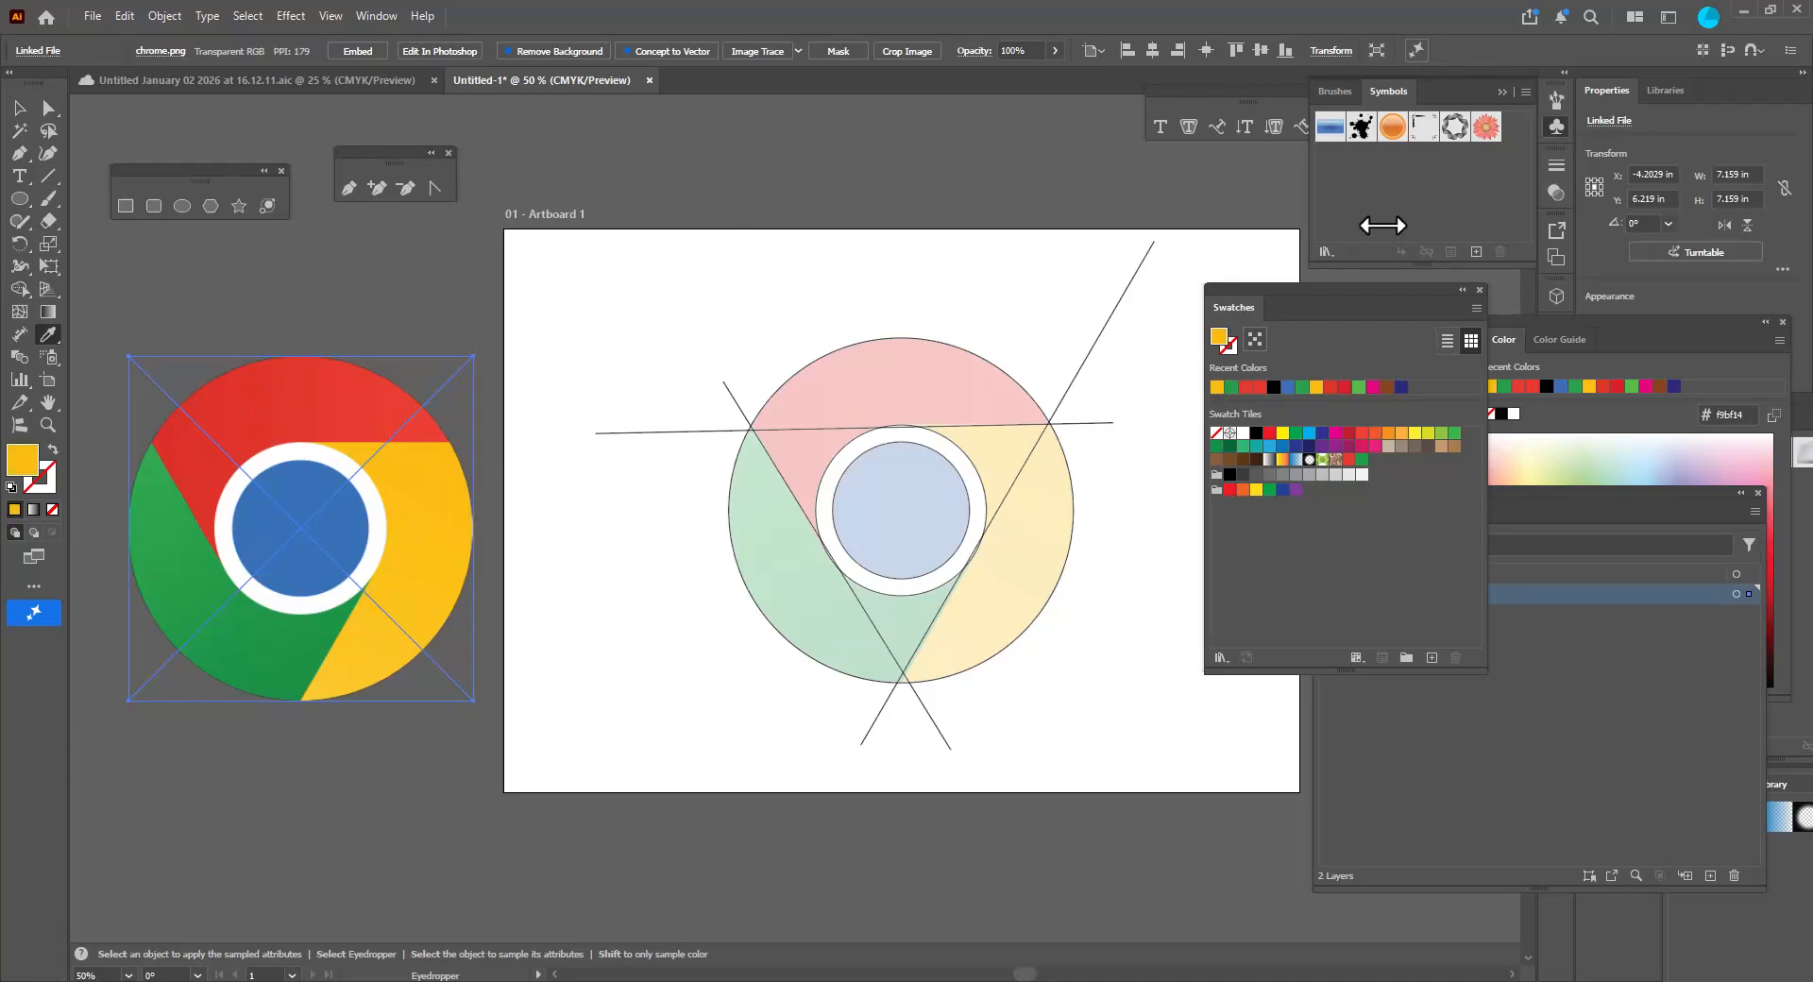
drag(1217, 333, 1381, 463)
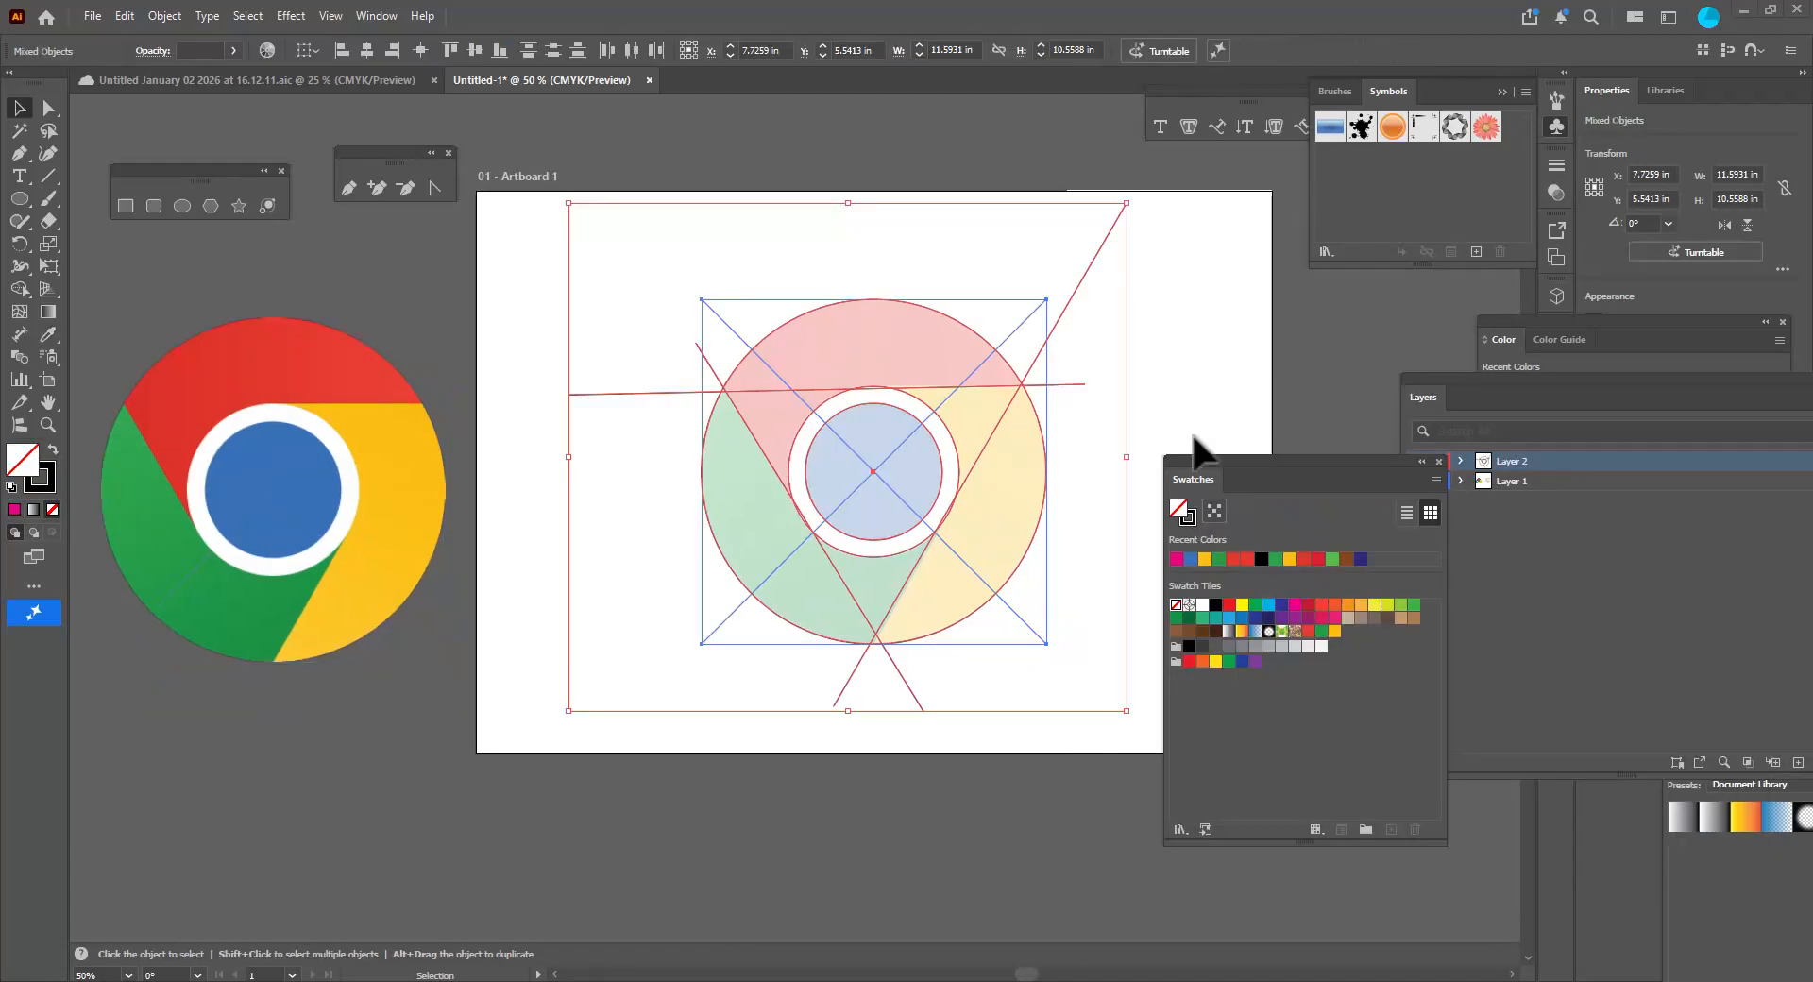
Deselect all artwork, sample the blue of the logo copy's centre circle, and add it as a new swatch.
drag(1199, 459, 1190, 492)
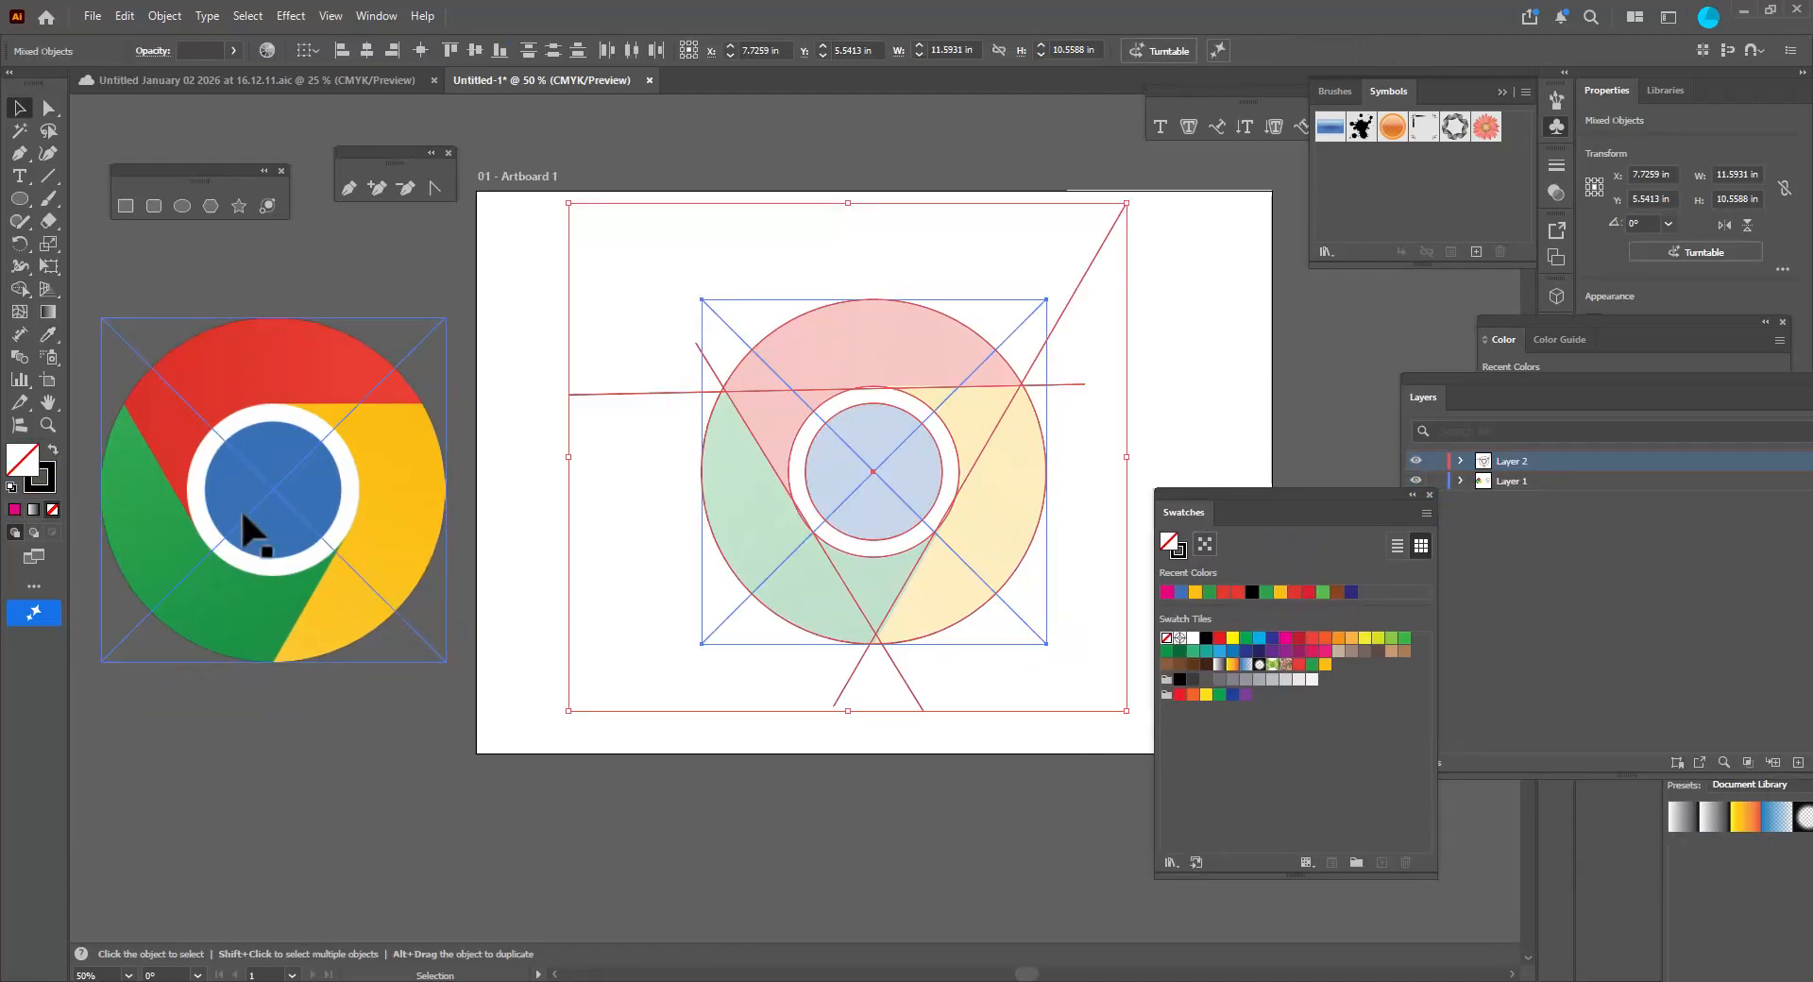
click(48, 334)
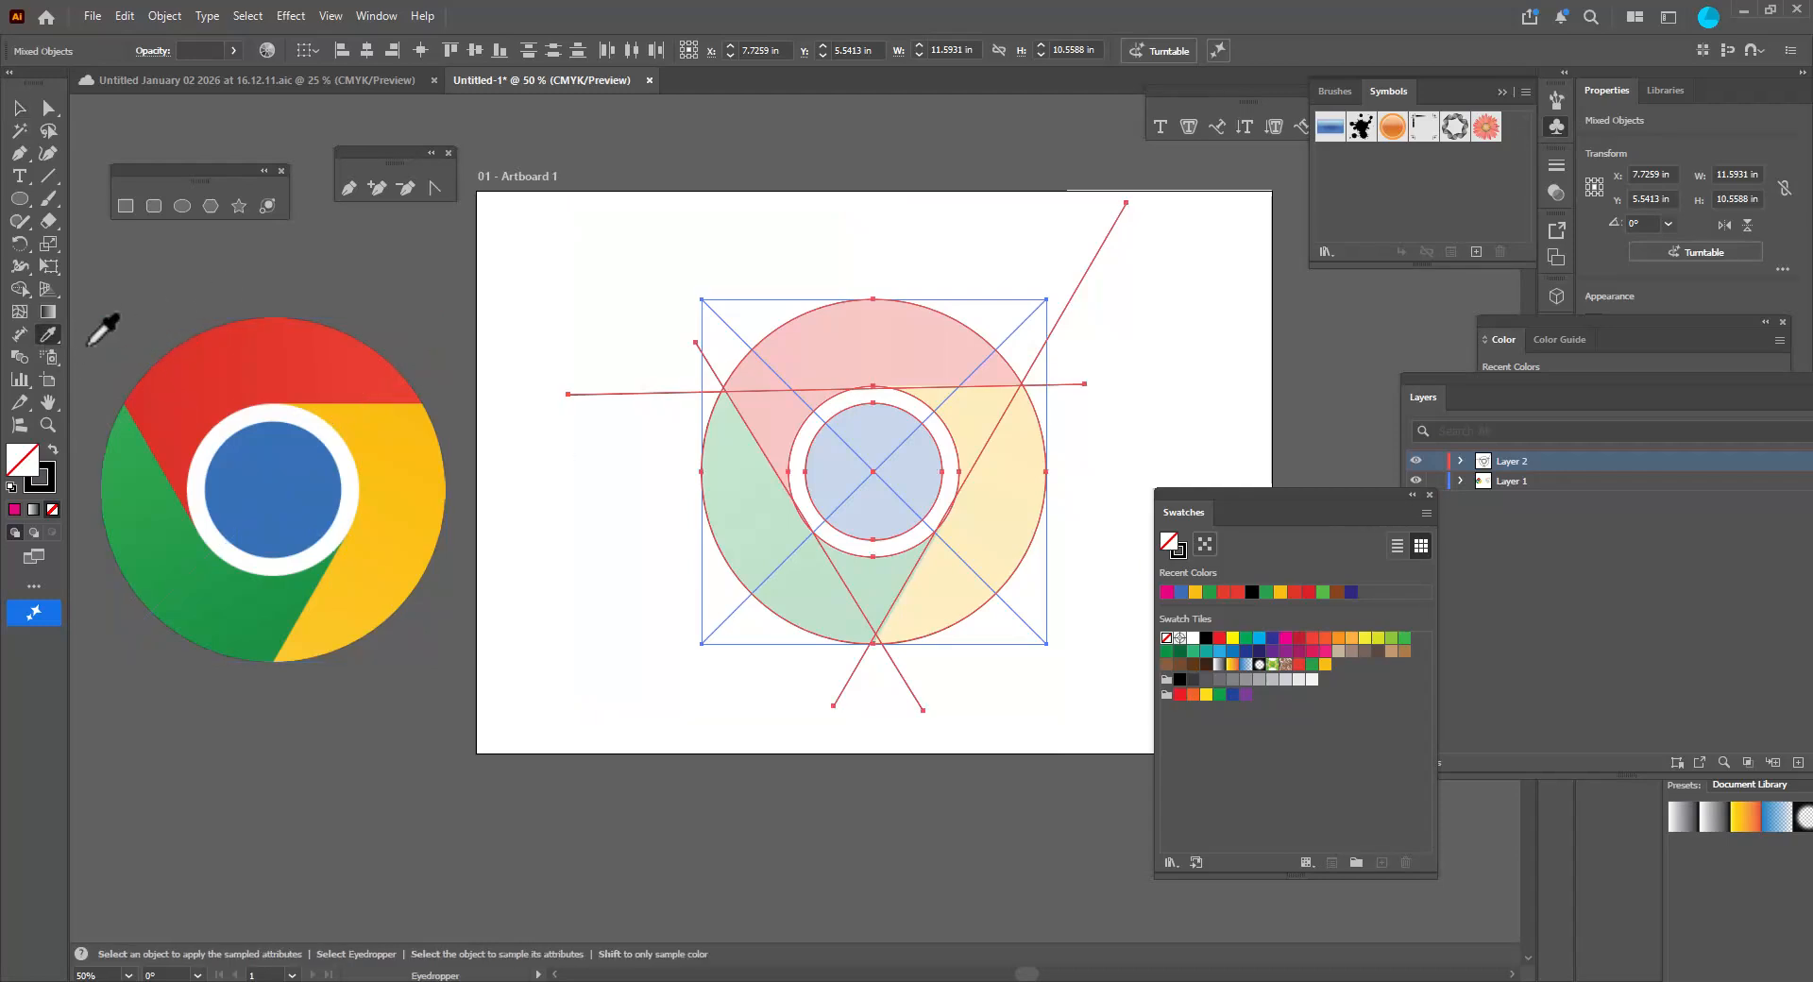
click(20, 109)
click(698, 170)
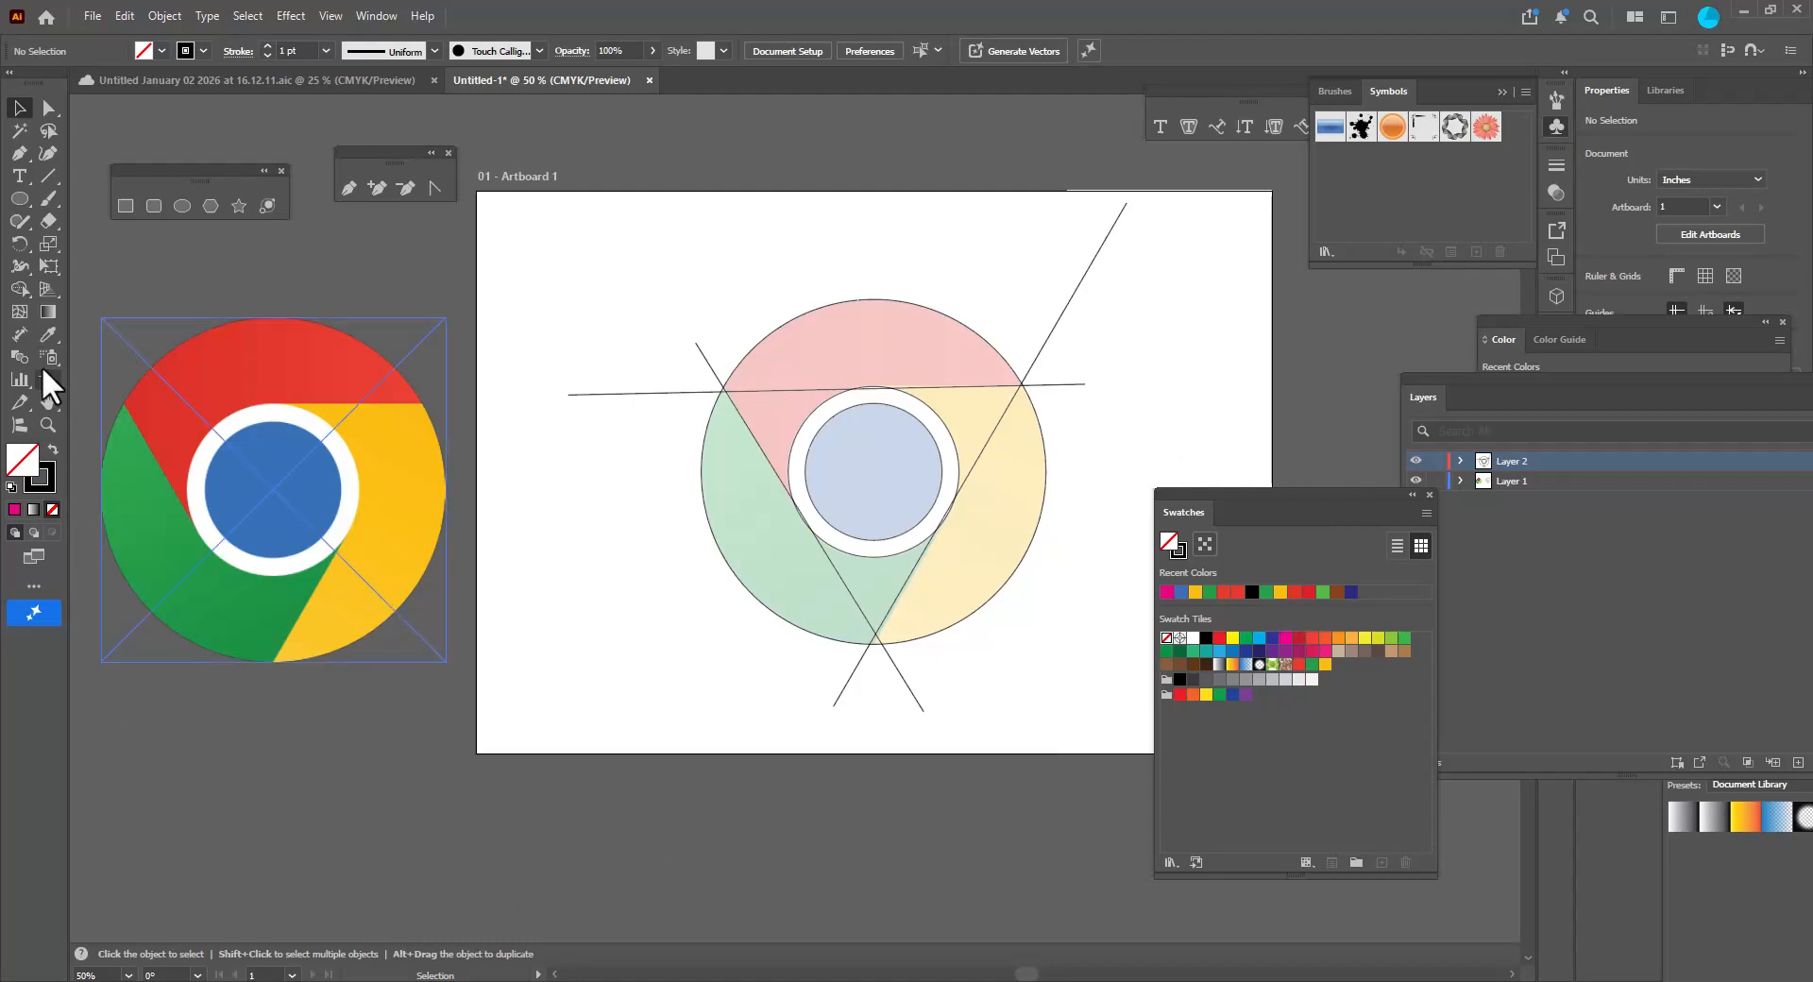
click(48, 335)
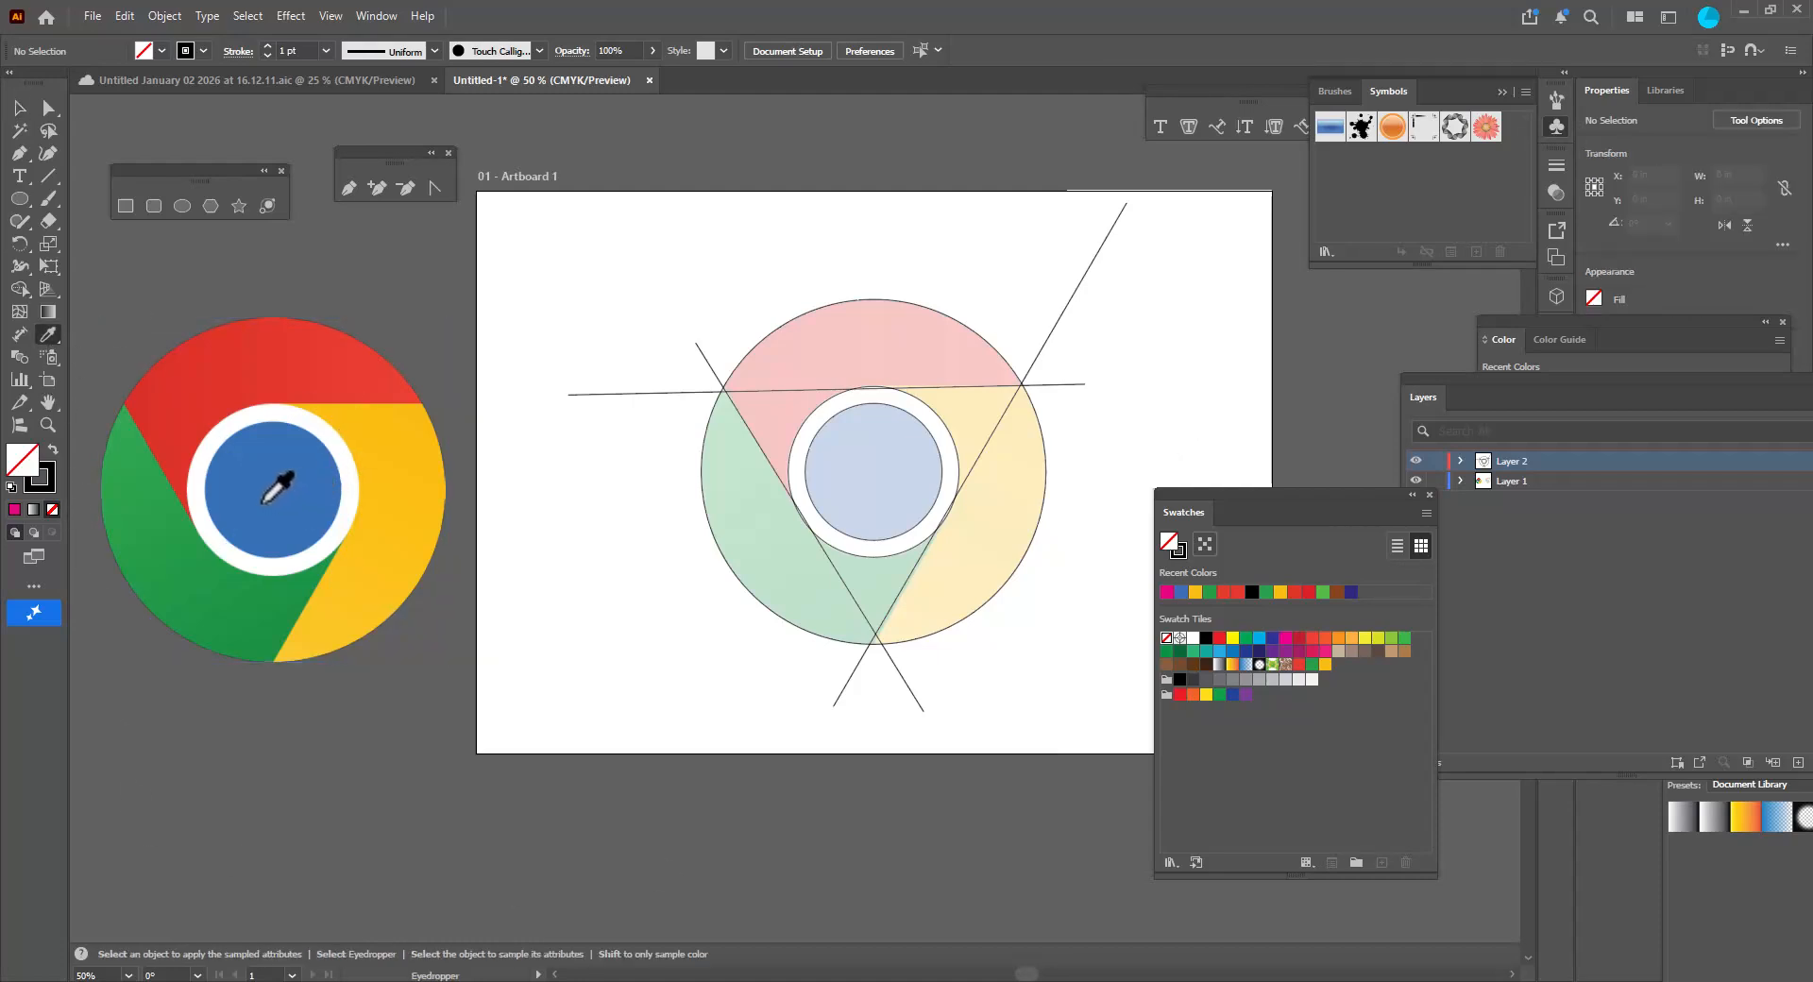
click(273, 476)
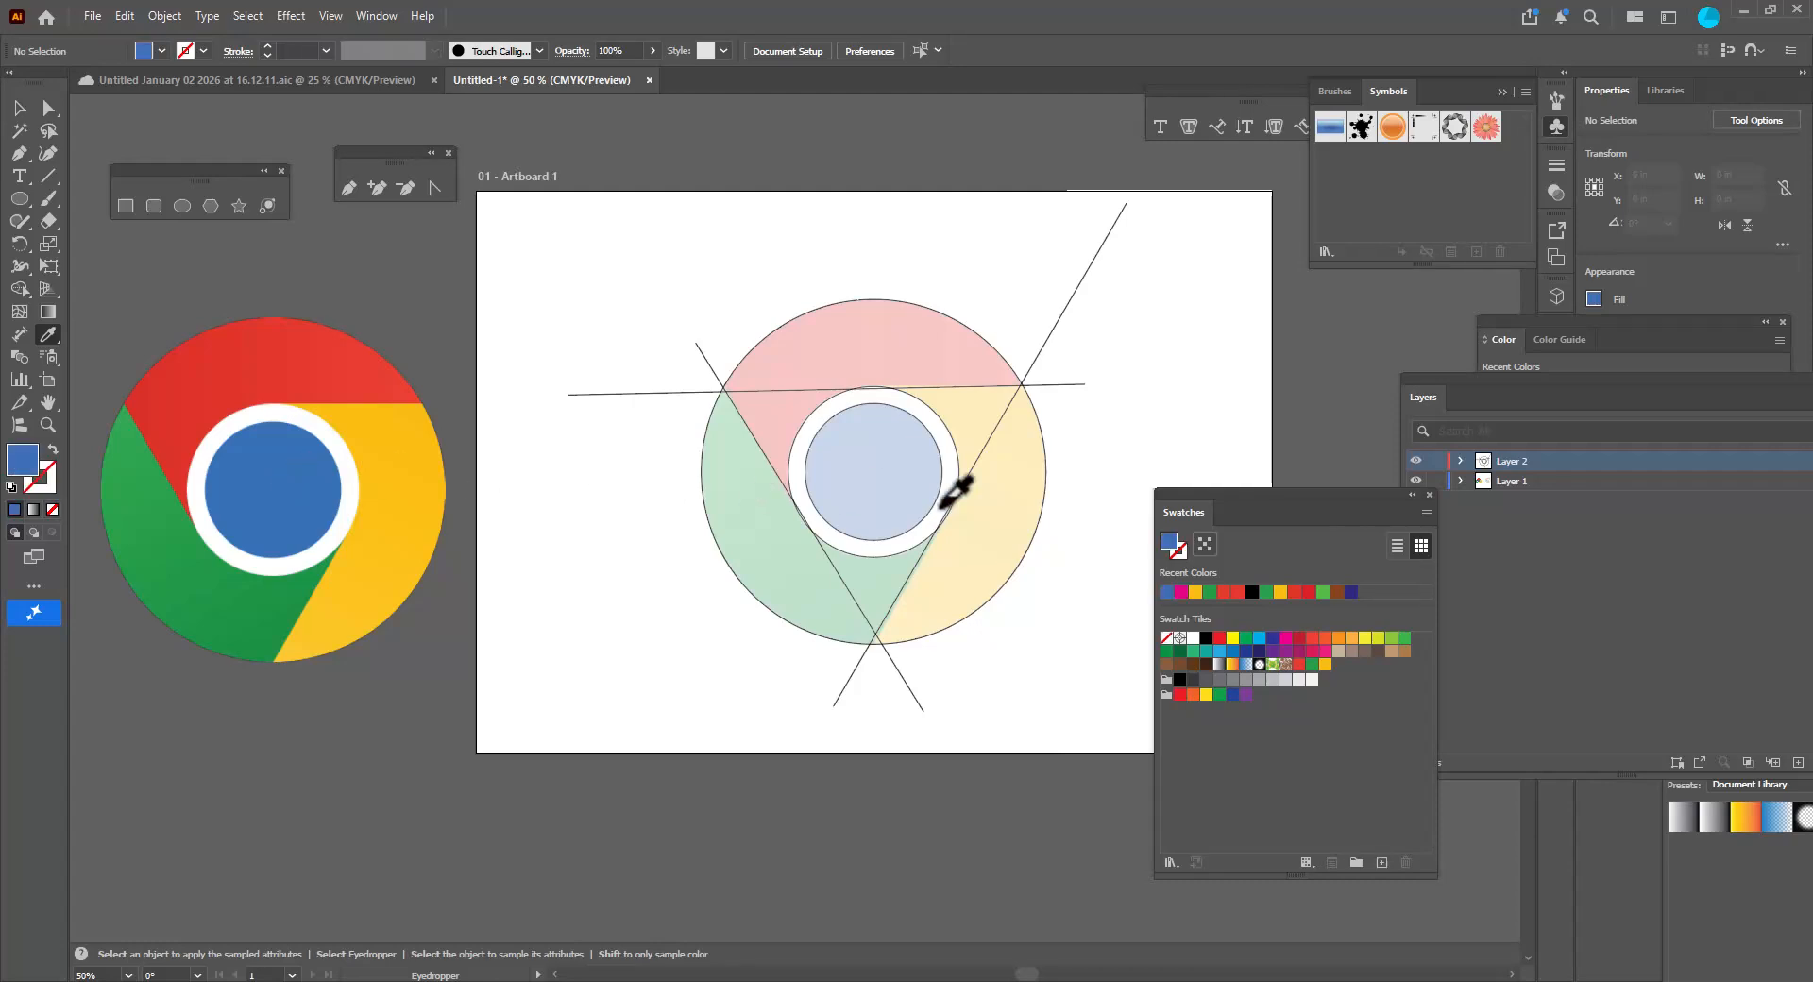
drag(1210, 489, 1190, 451)
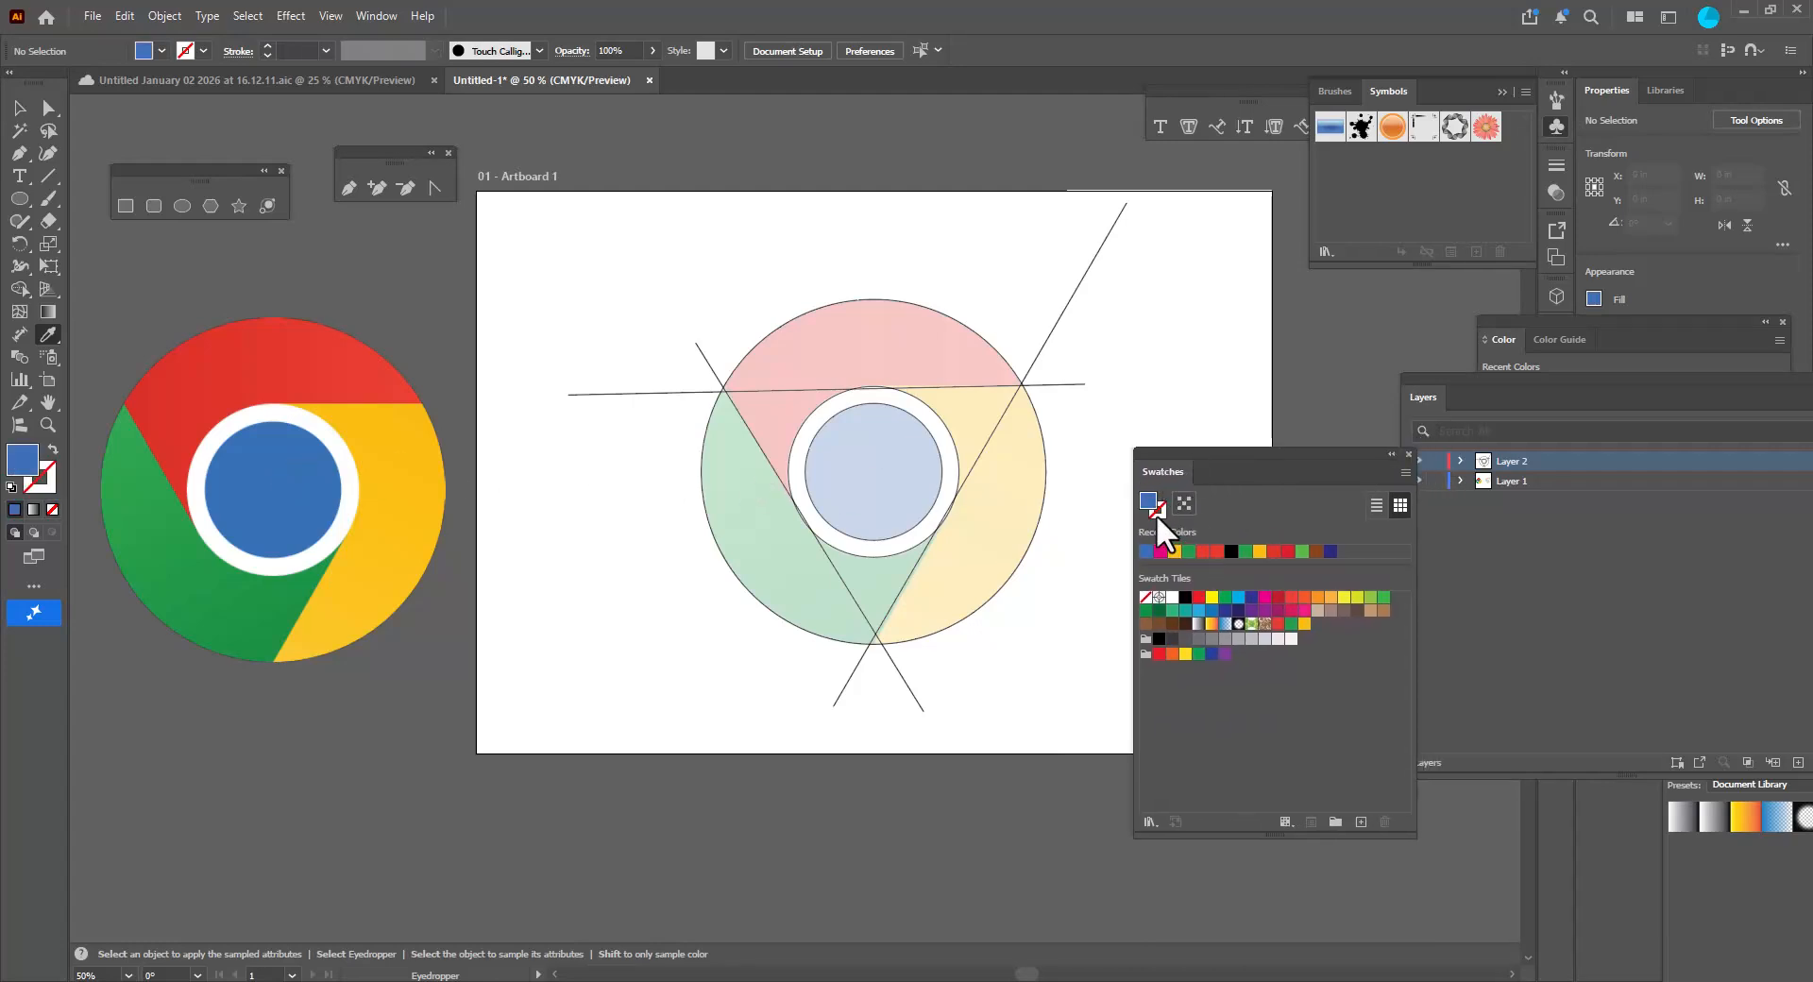
drag(1144, 497, 1322, 627)
Bring Layers fully into view, hide Layer 1, and place Swatches so its tiles stay accessible beside the artwork.
drag(1243, 456, 1272, 546)
drag(1420, 378, 1338, 347)
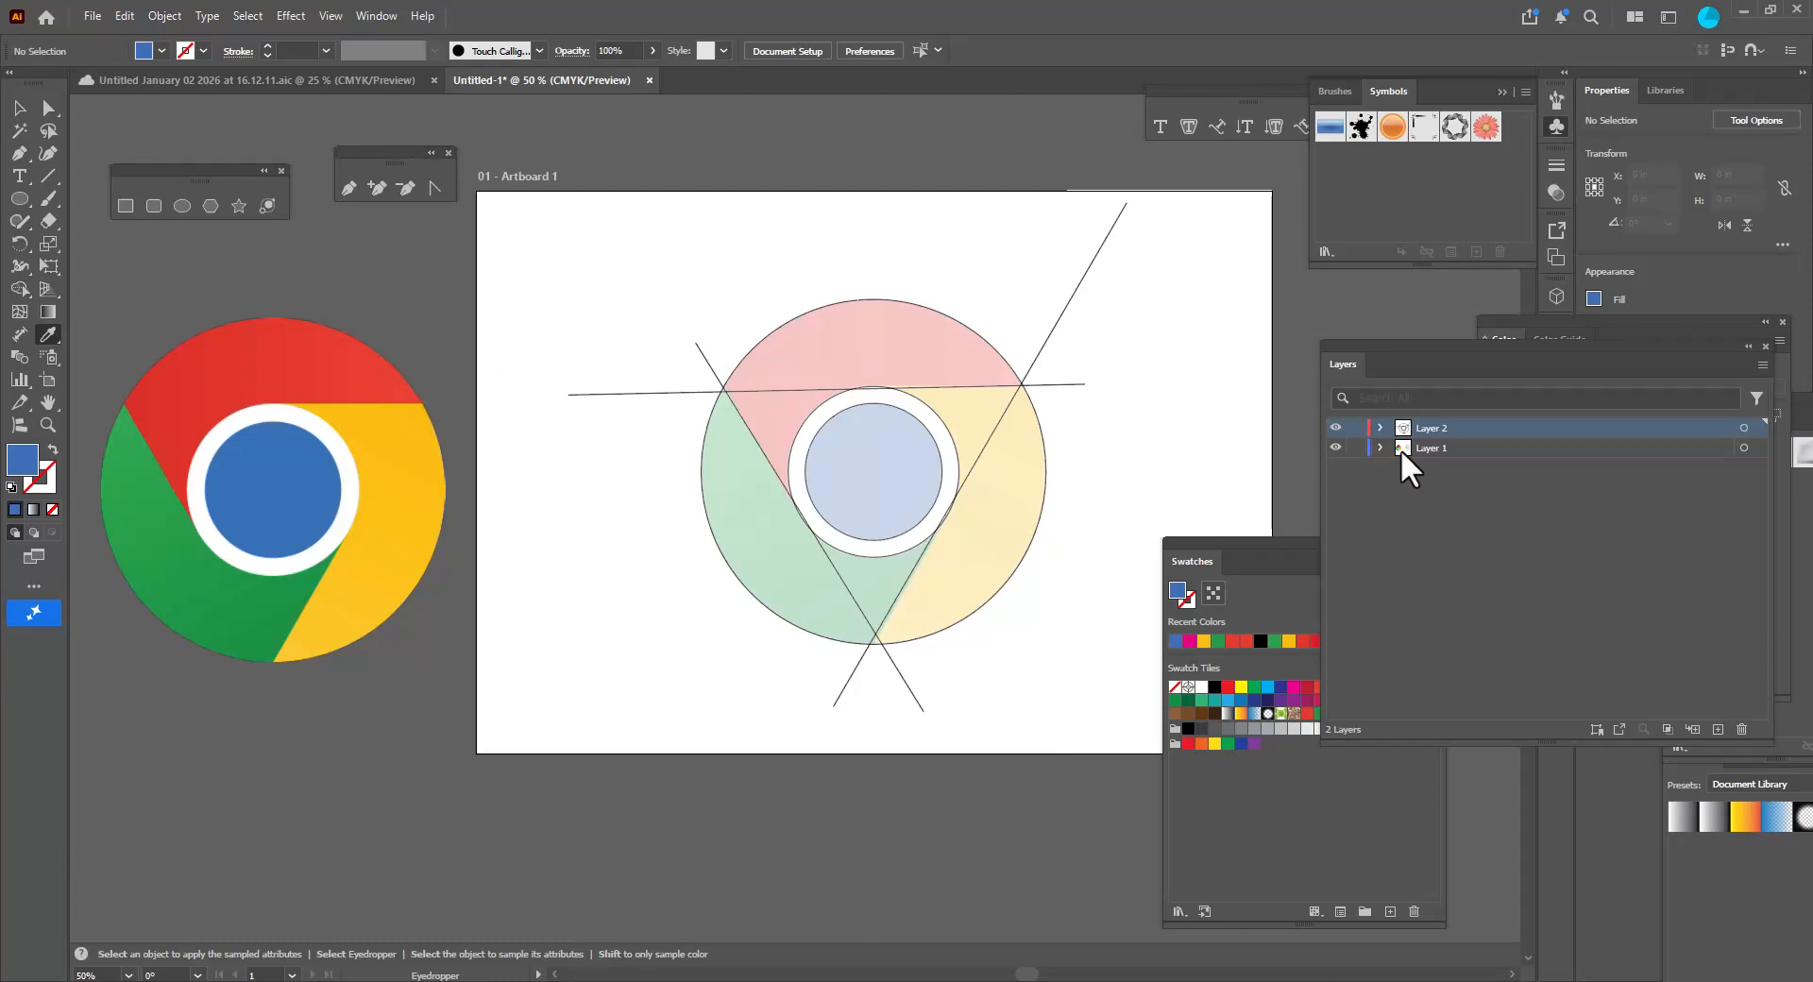
click(1335, 447)
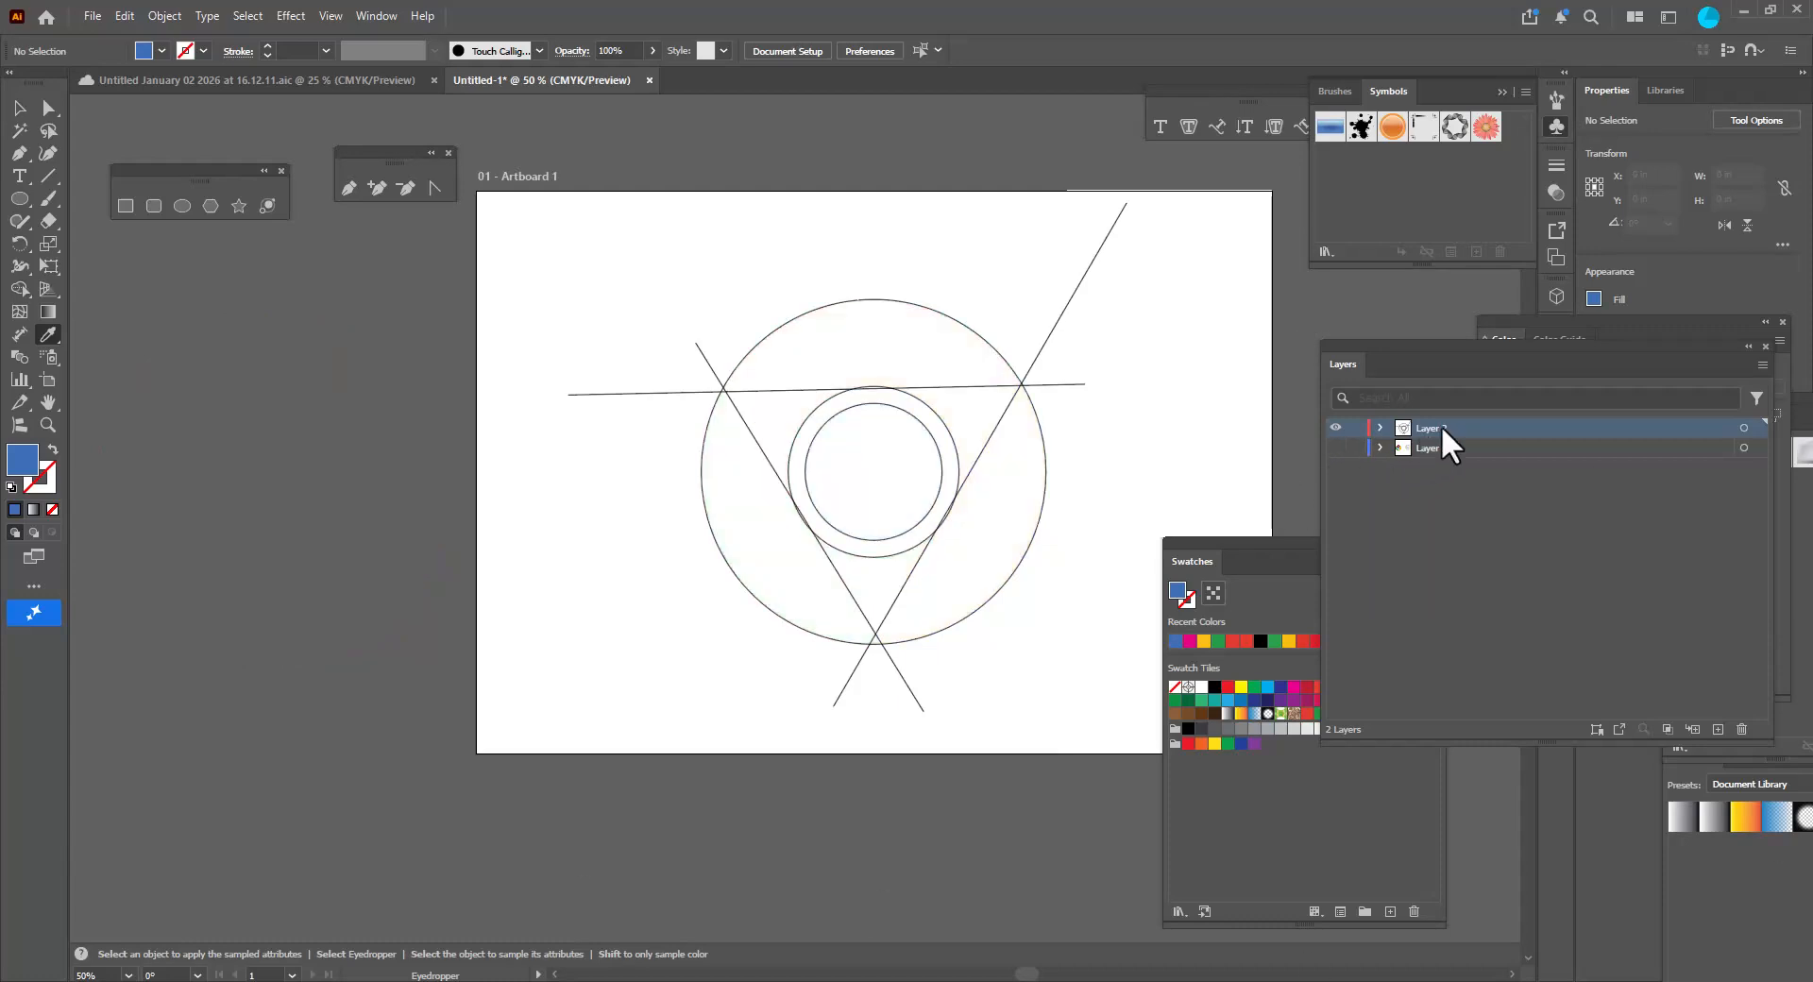
drag(1199, 542, 1266, 554)
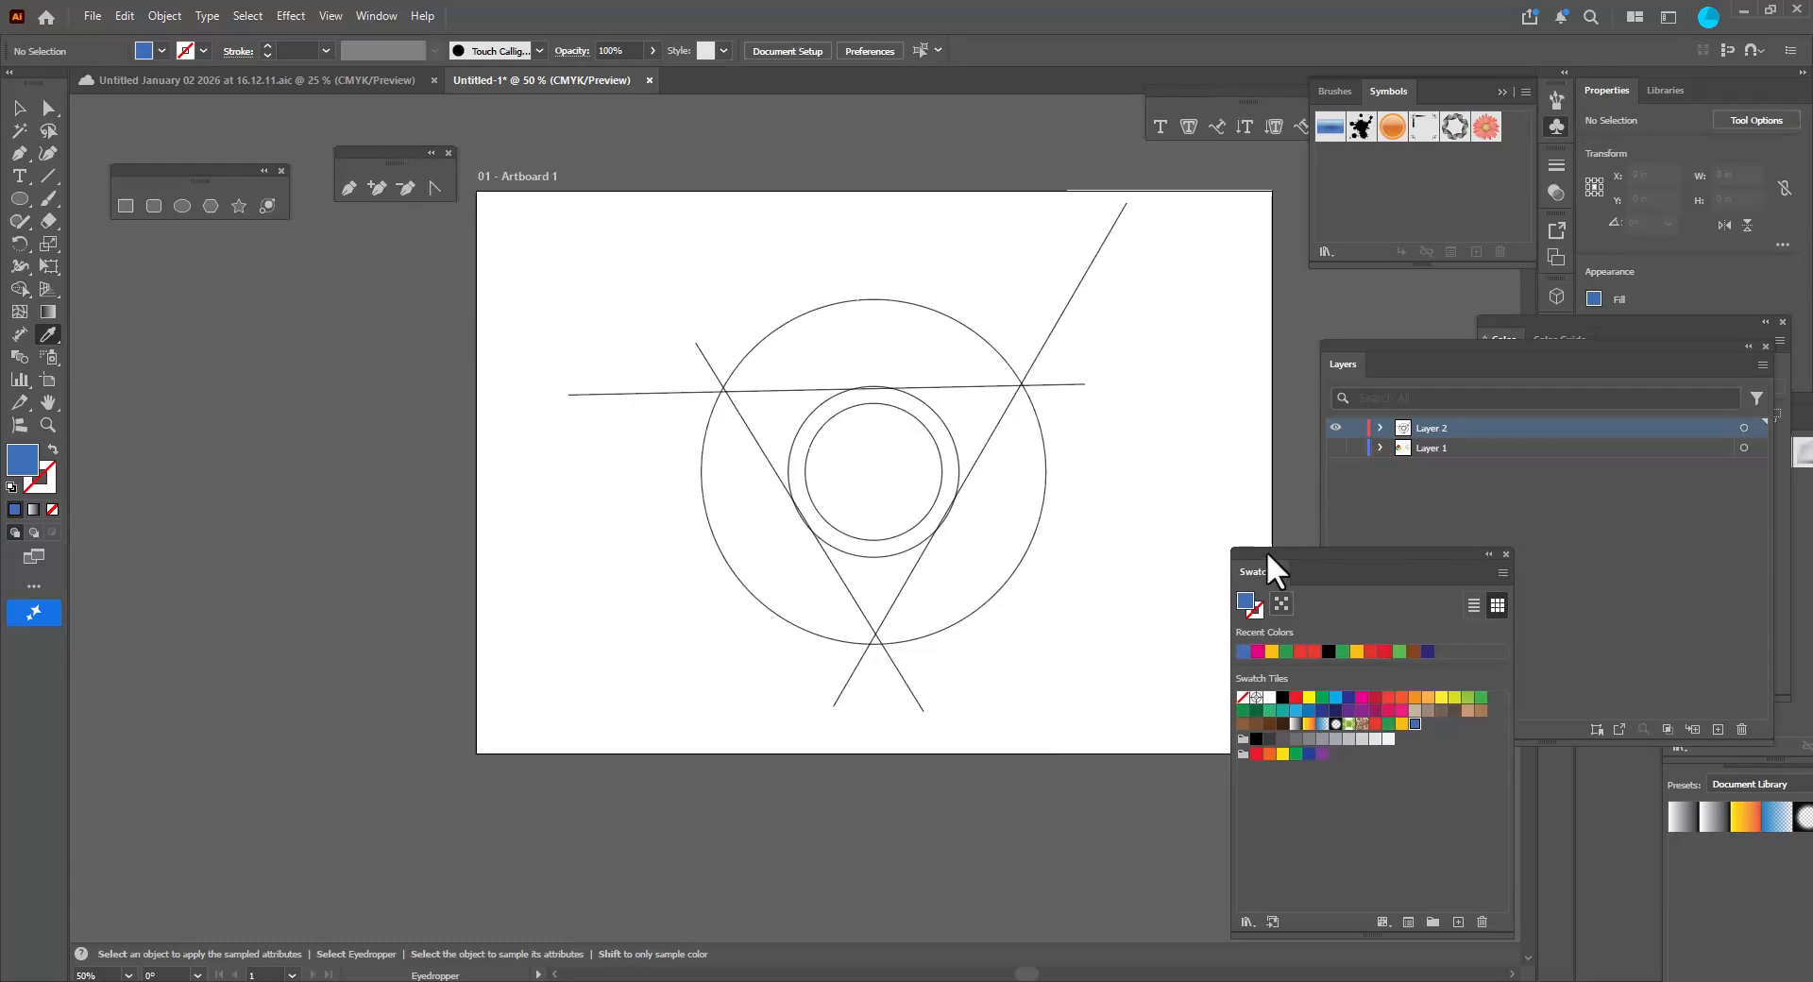
Select all the traced circles and the three crossing lines with the Selection tool, keeping Swatches within reach.
click(19, 108)
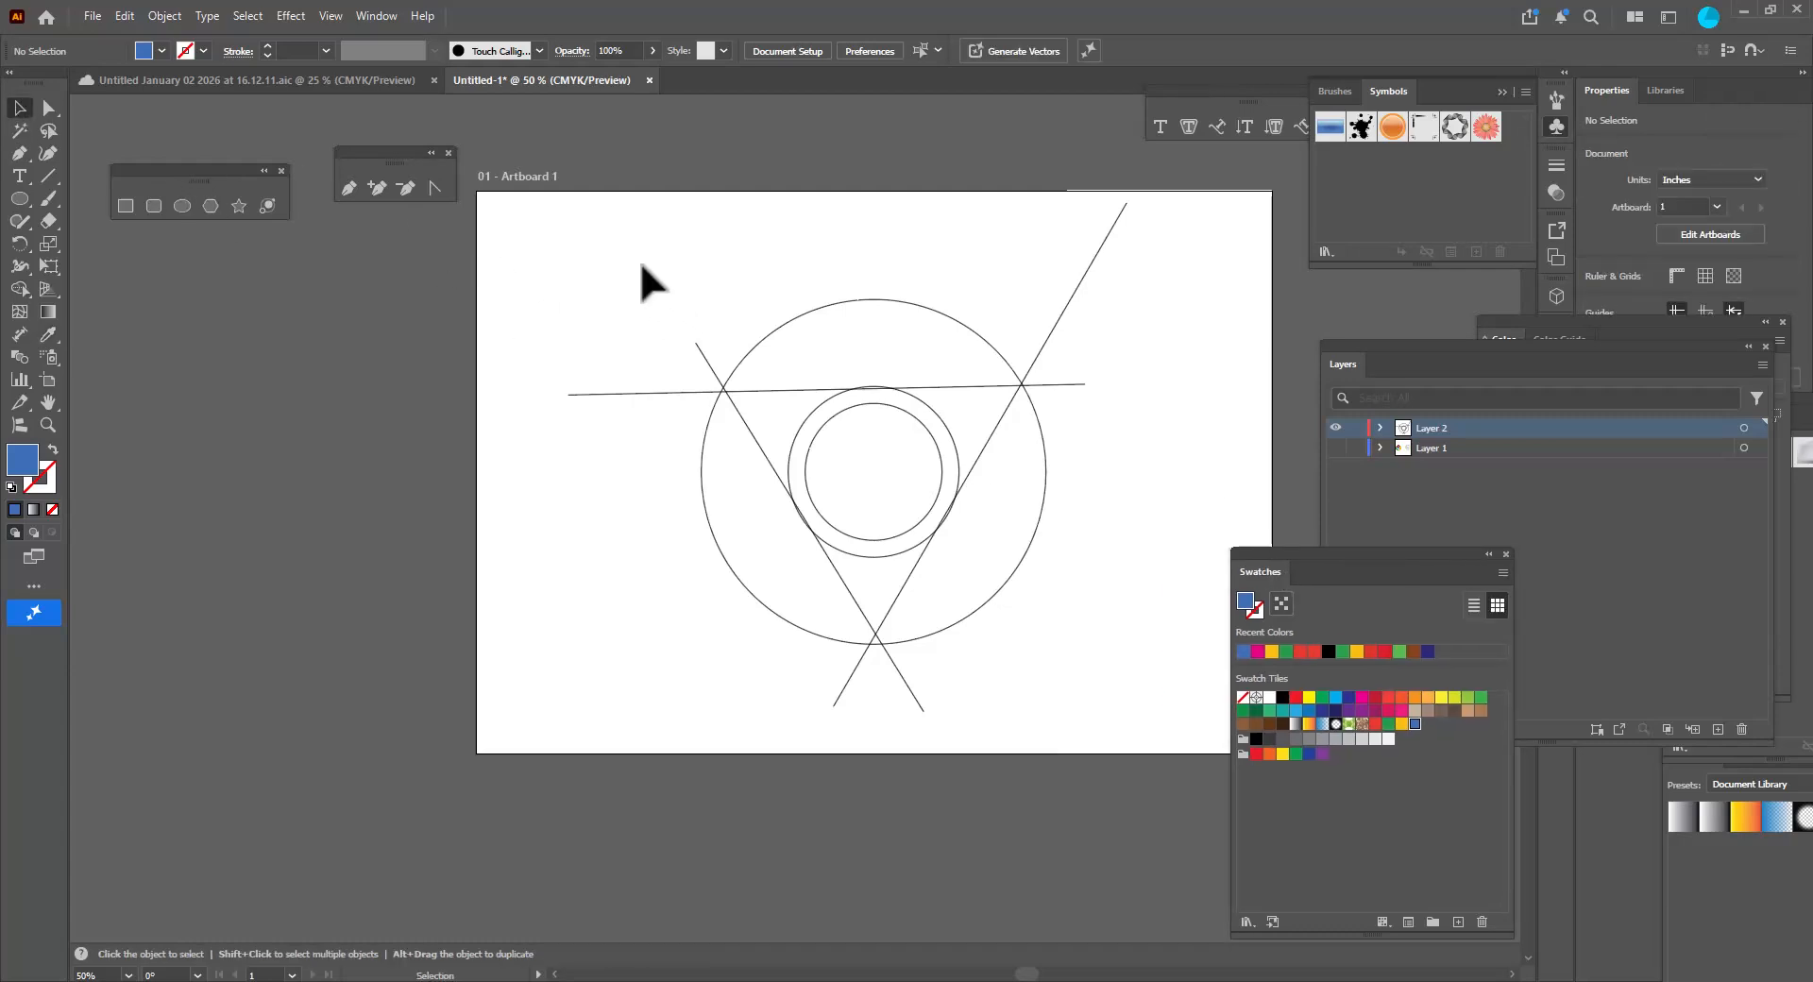
mouse_move(621, 234)
mouse_down()
mouse_move(830, 385)
mouse_move(1154, 748)
mouse_up()
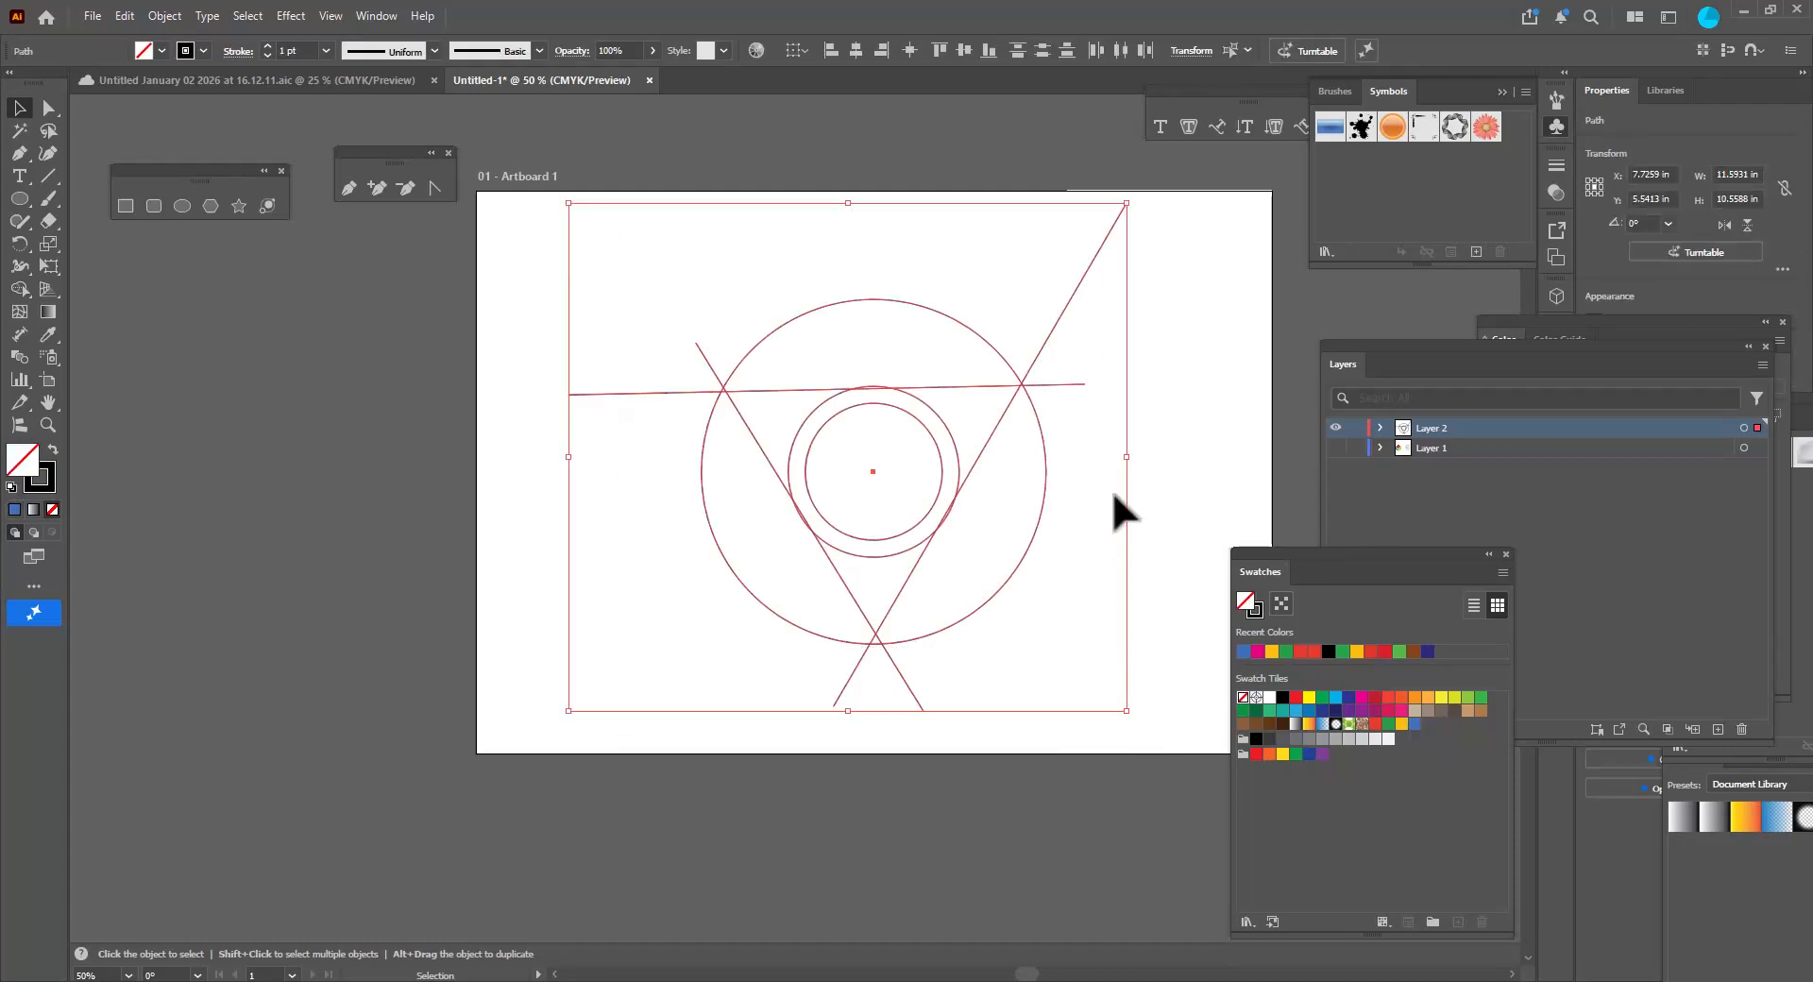
drag(1362, 550, 1348, 493)
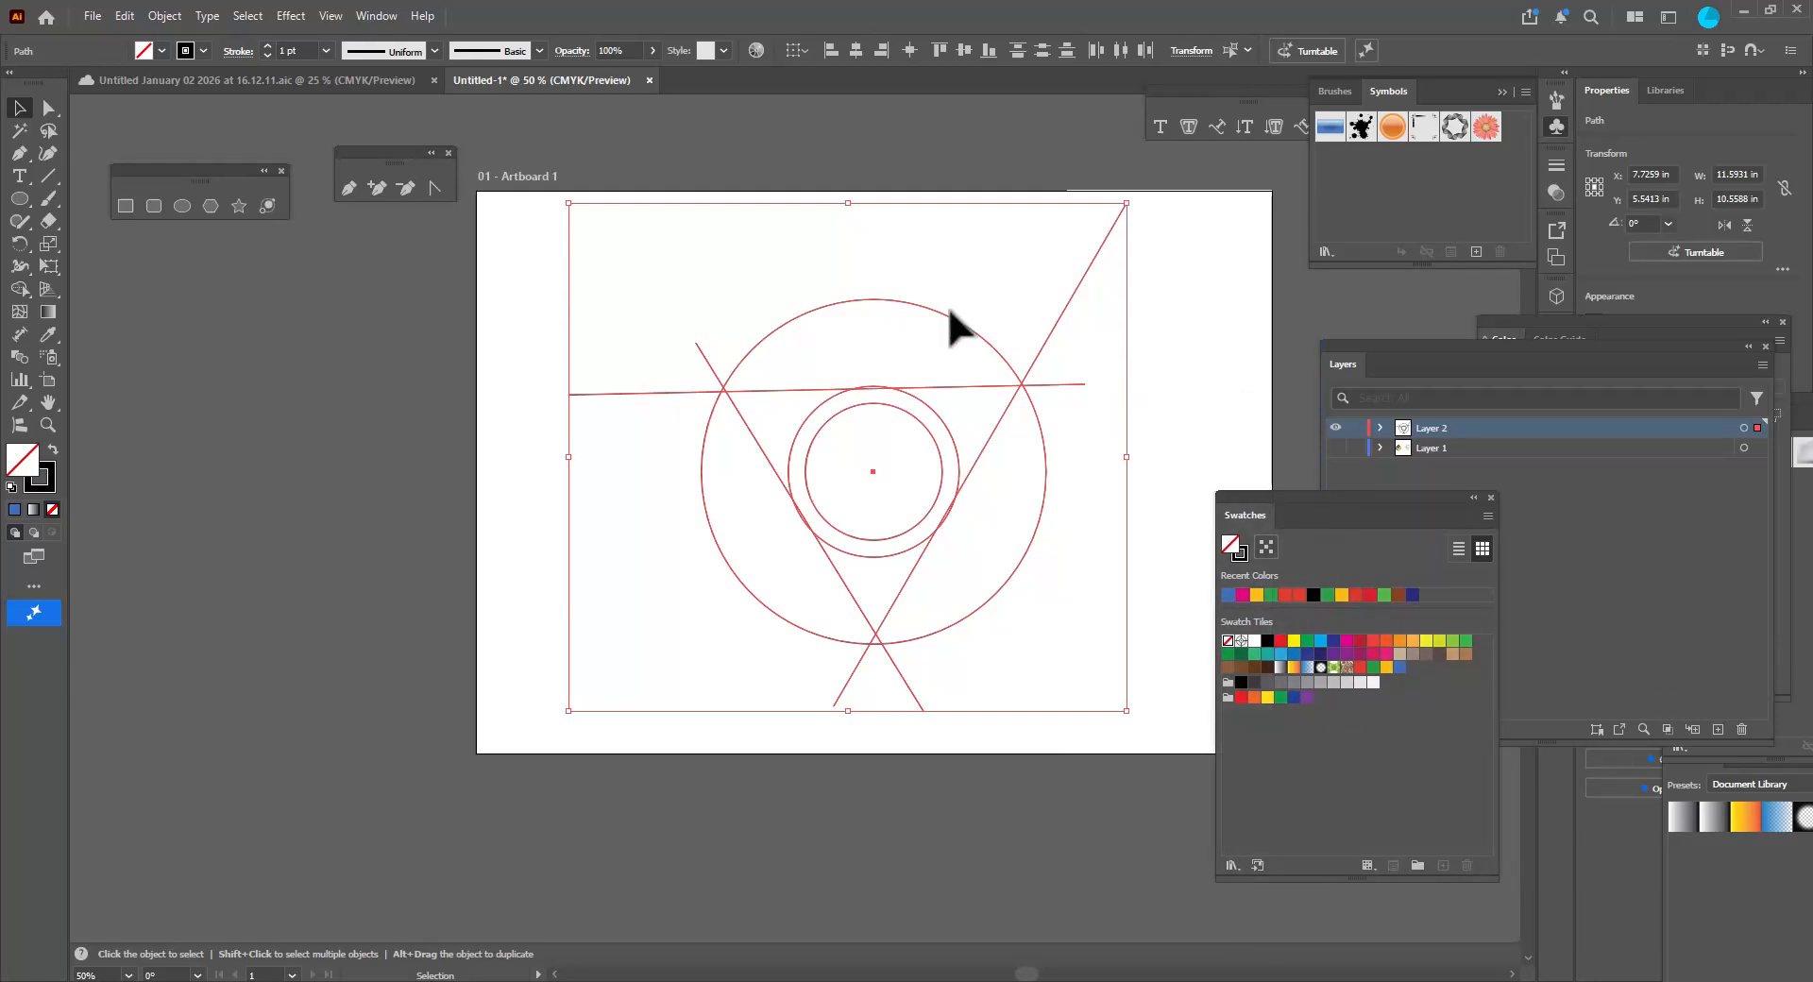
Examine closely where the upper crossing line meets the middle circle and the small regions formed there.
scroll(931, 356, up, 3)
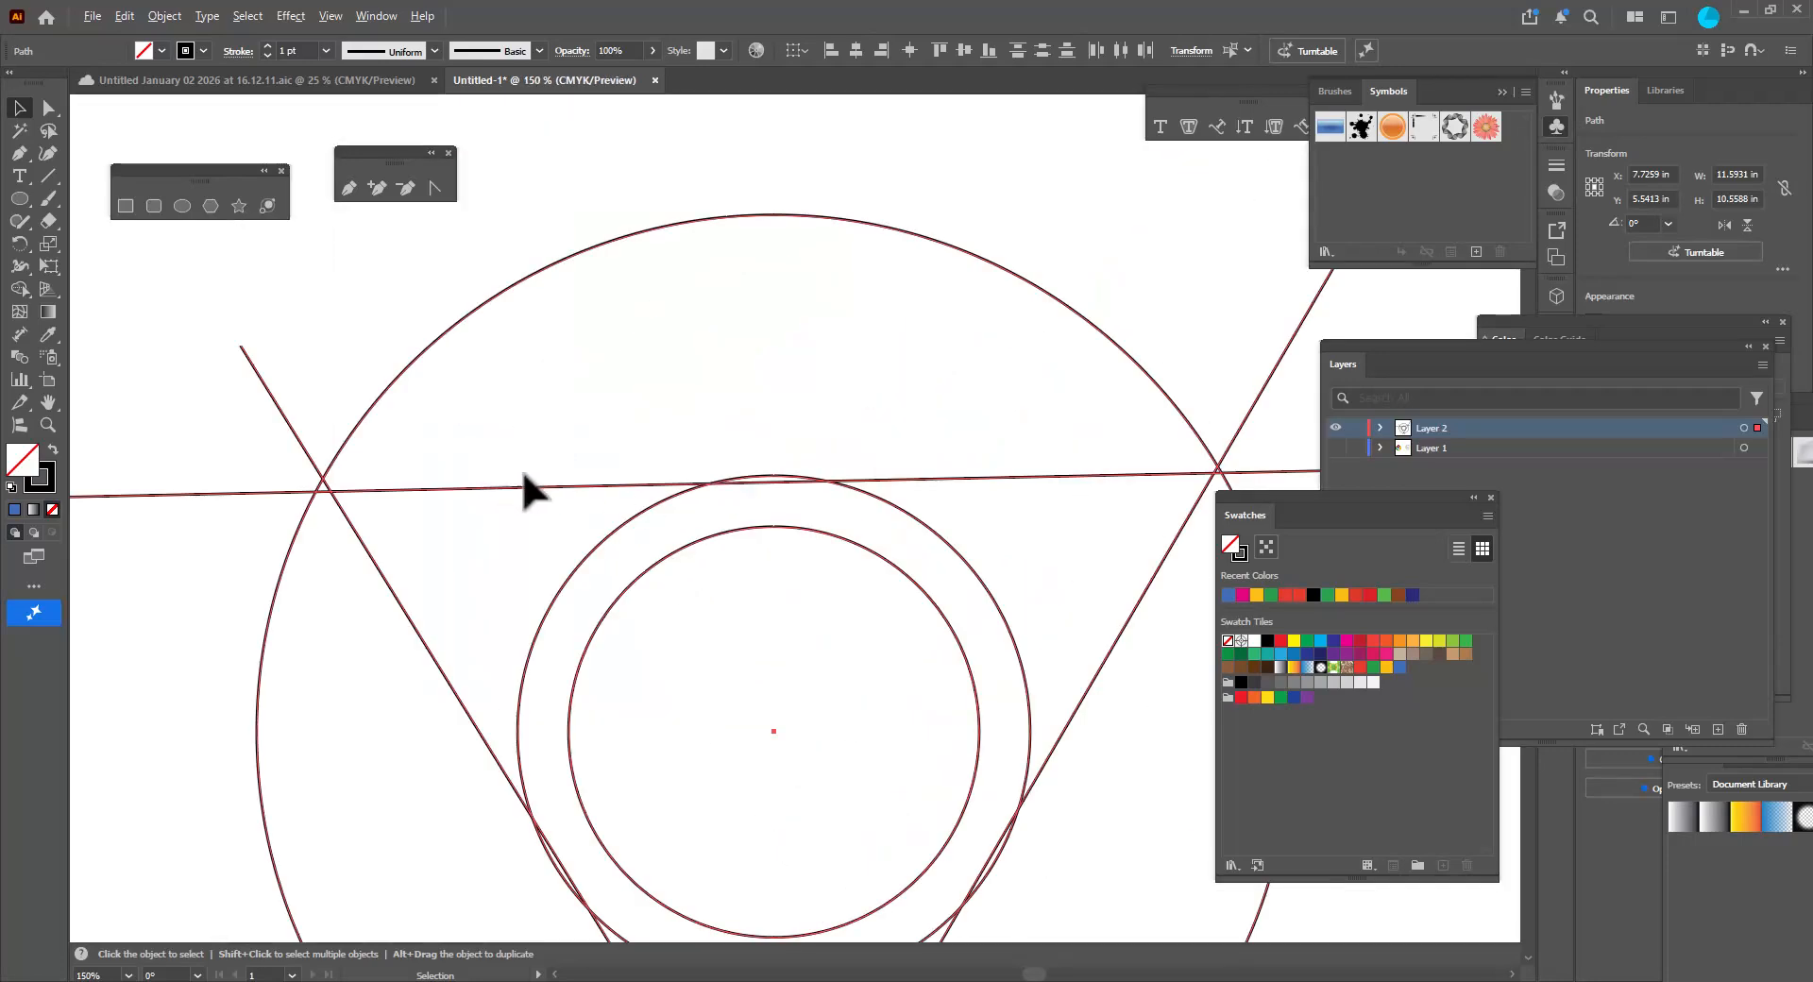
scroll(834, 498, up, 2)
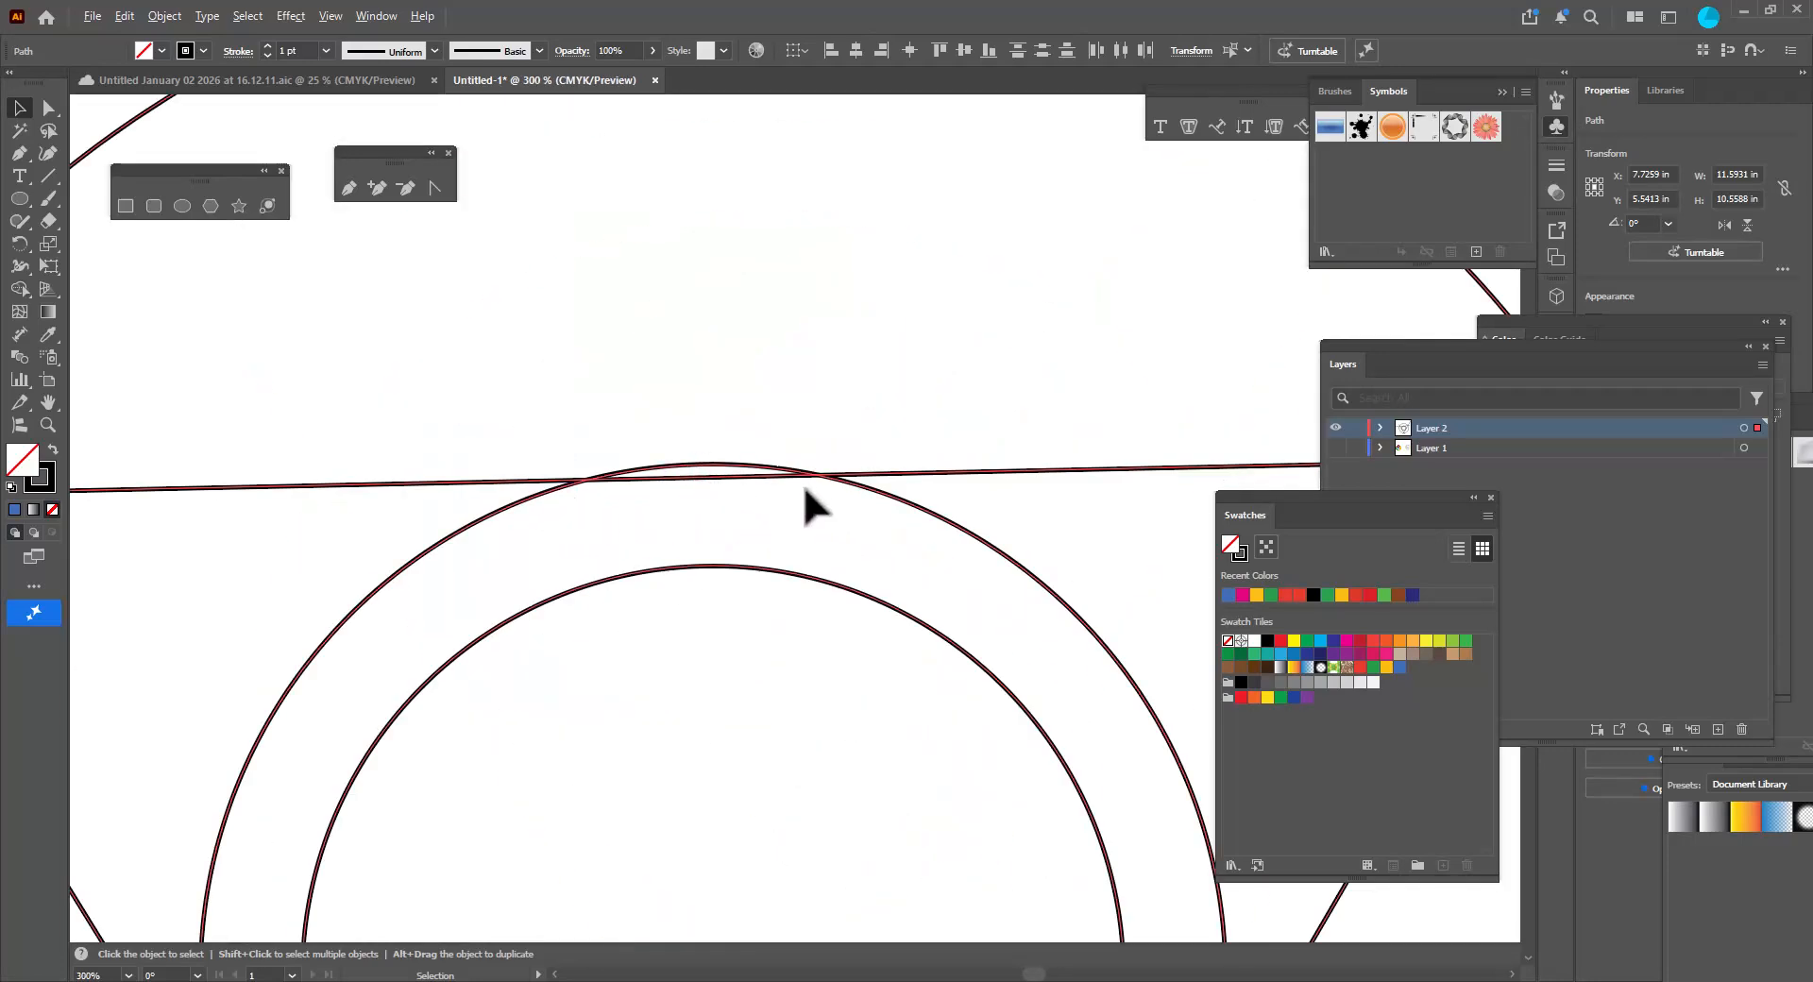
scroll(744, 417, down, 3)
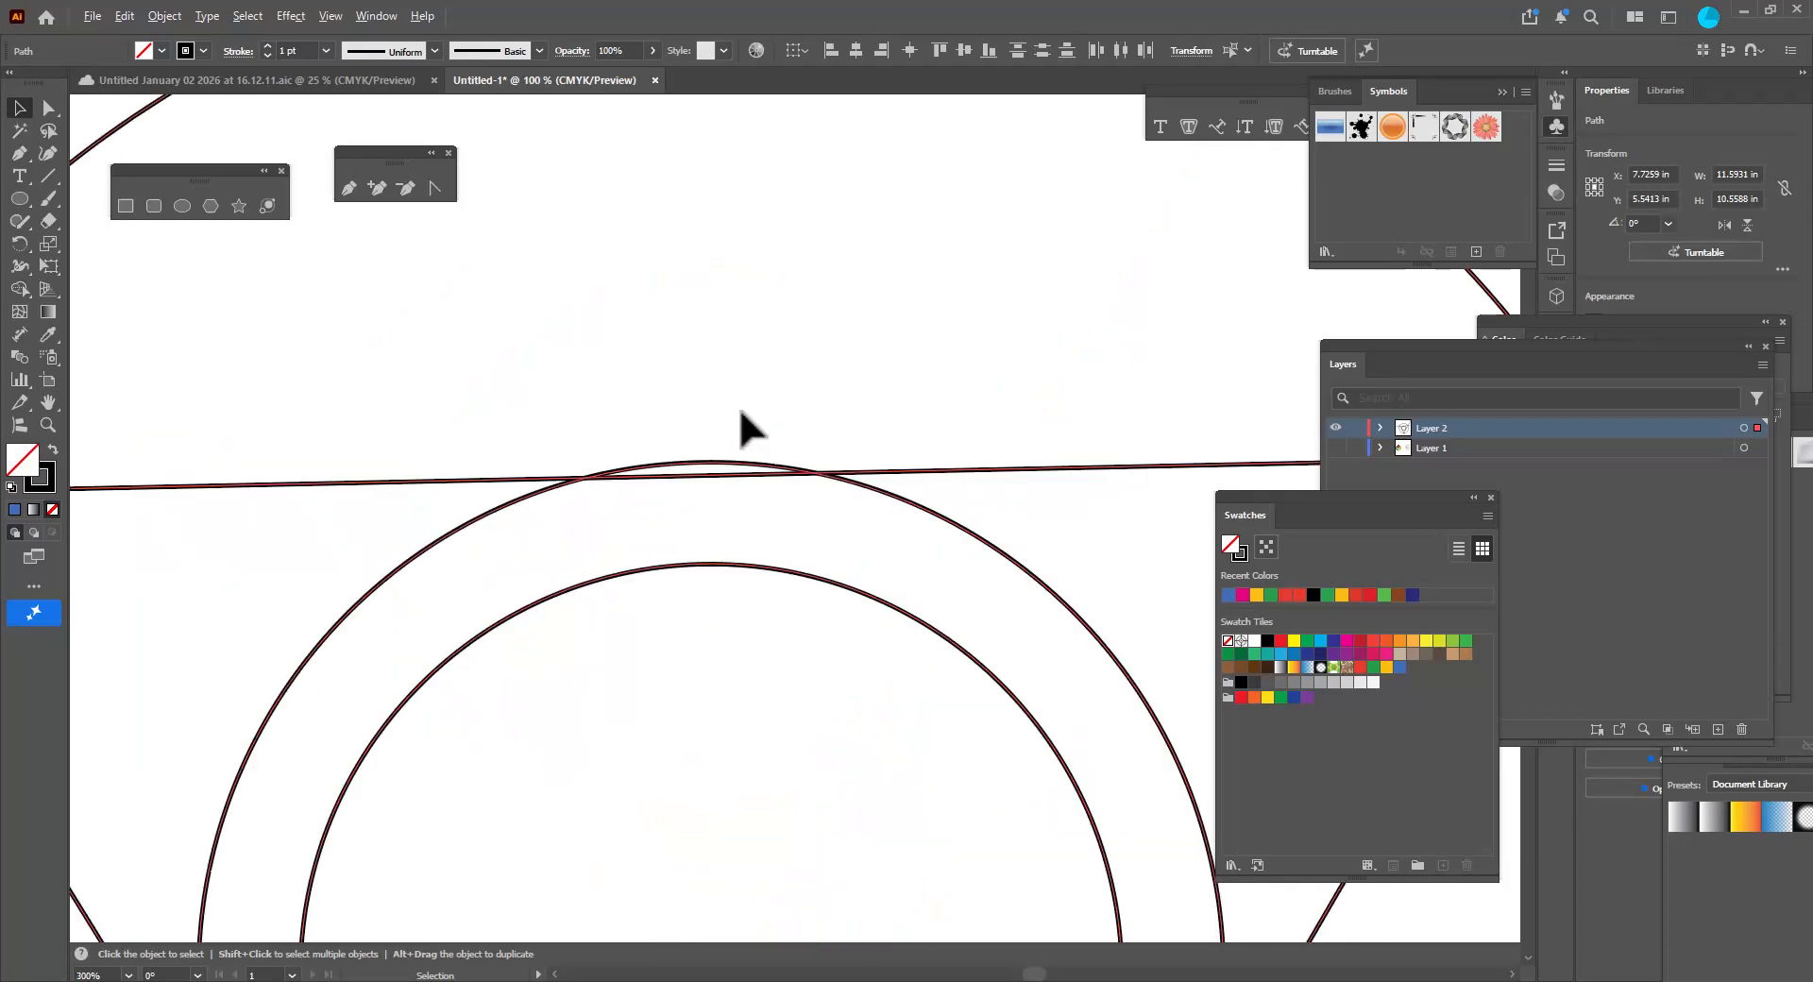
scroll(728, 490, down, 2)
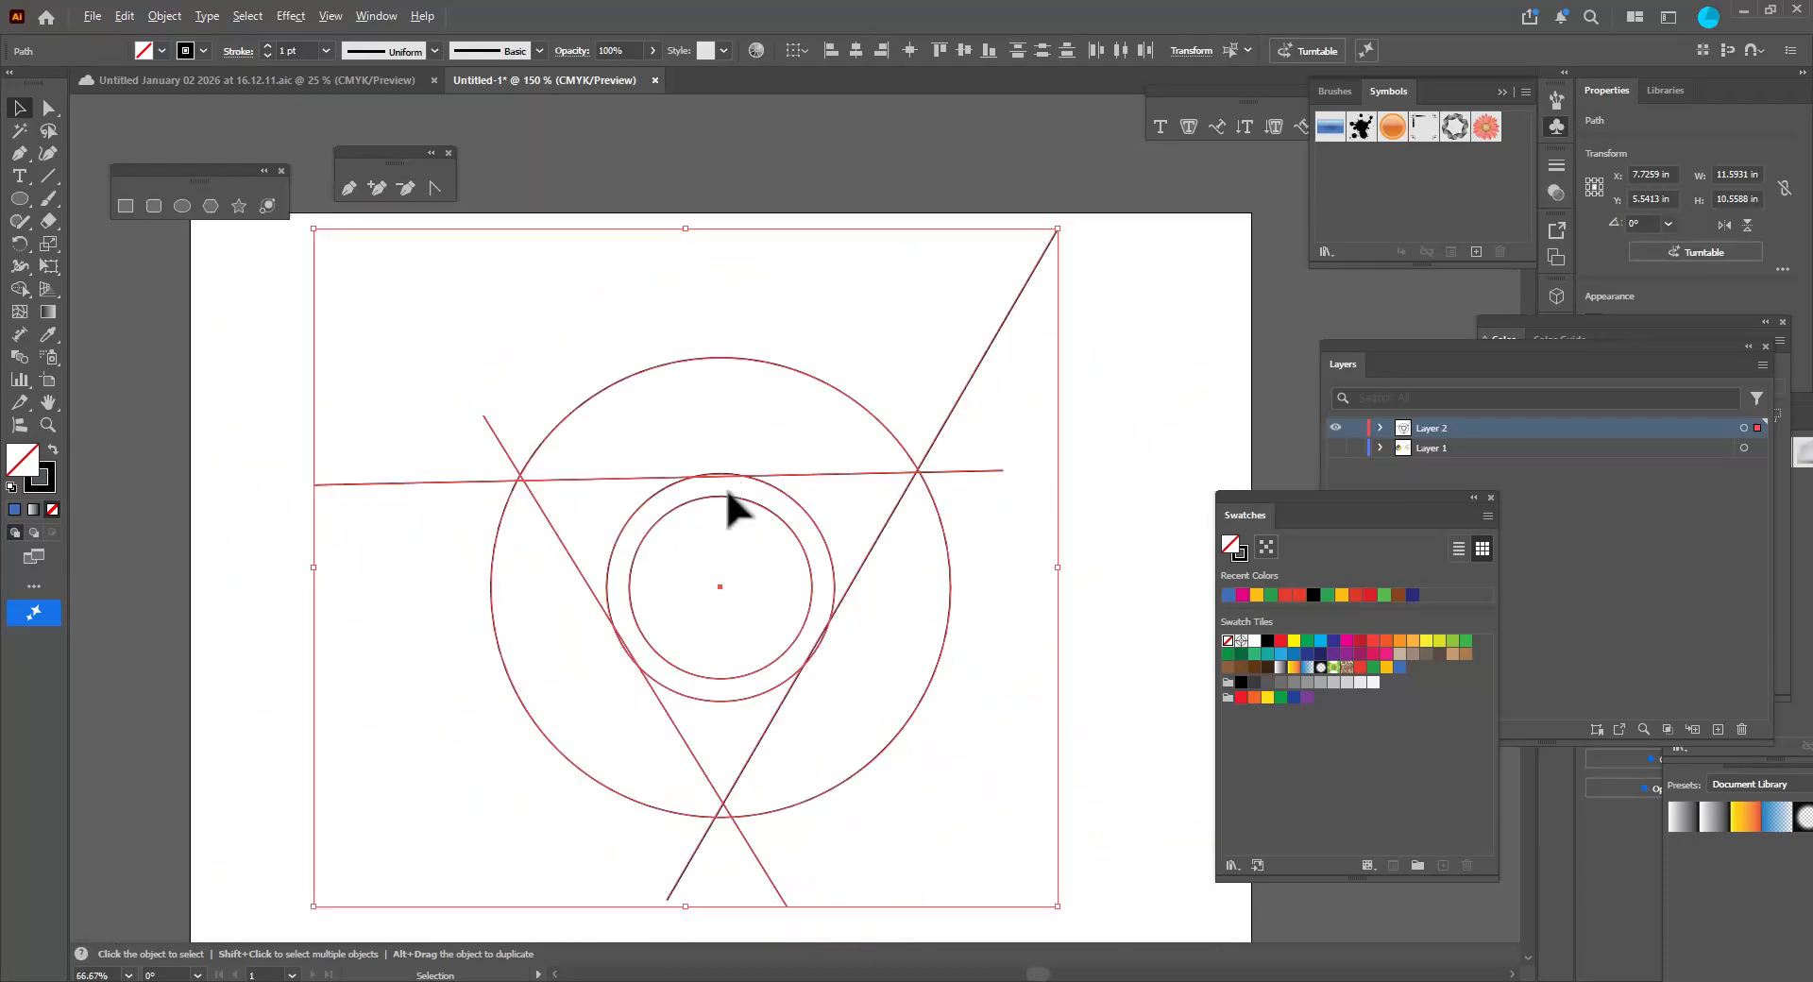
scroll(728, 491, up, 2)
scroll(806, 538, down, 1)
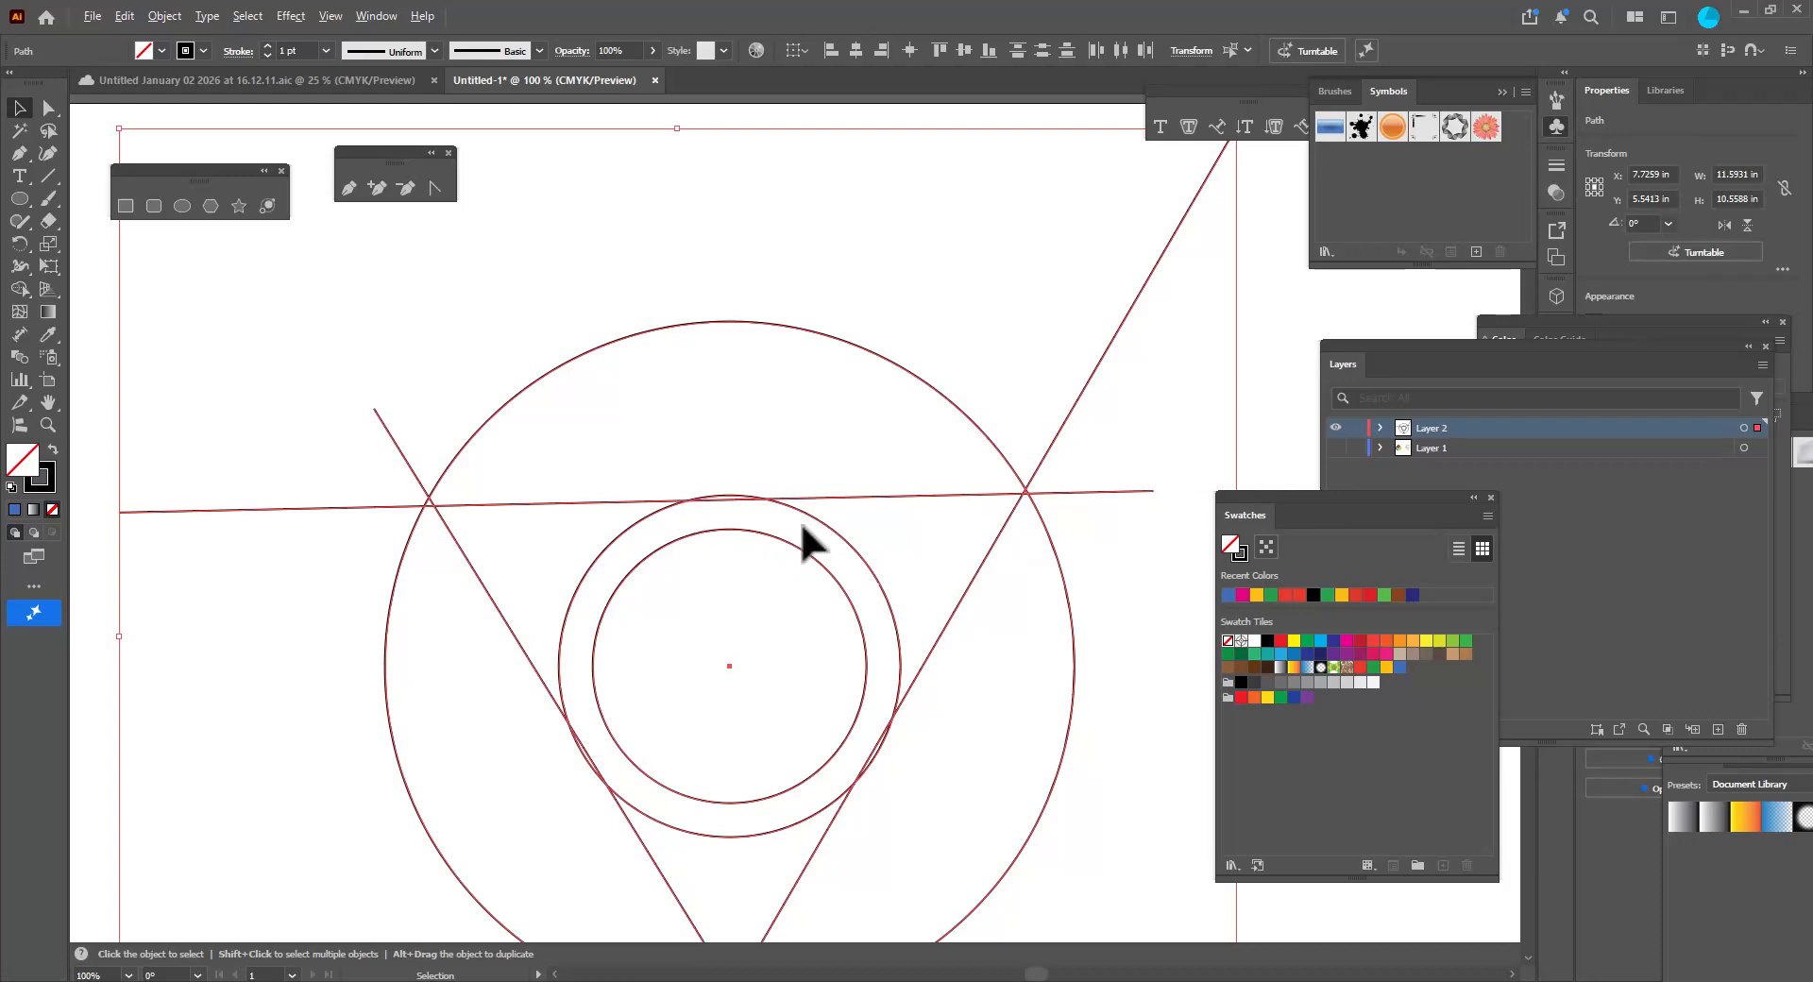
scroll(740, 477, up, 1)
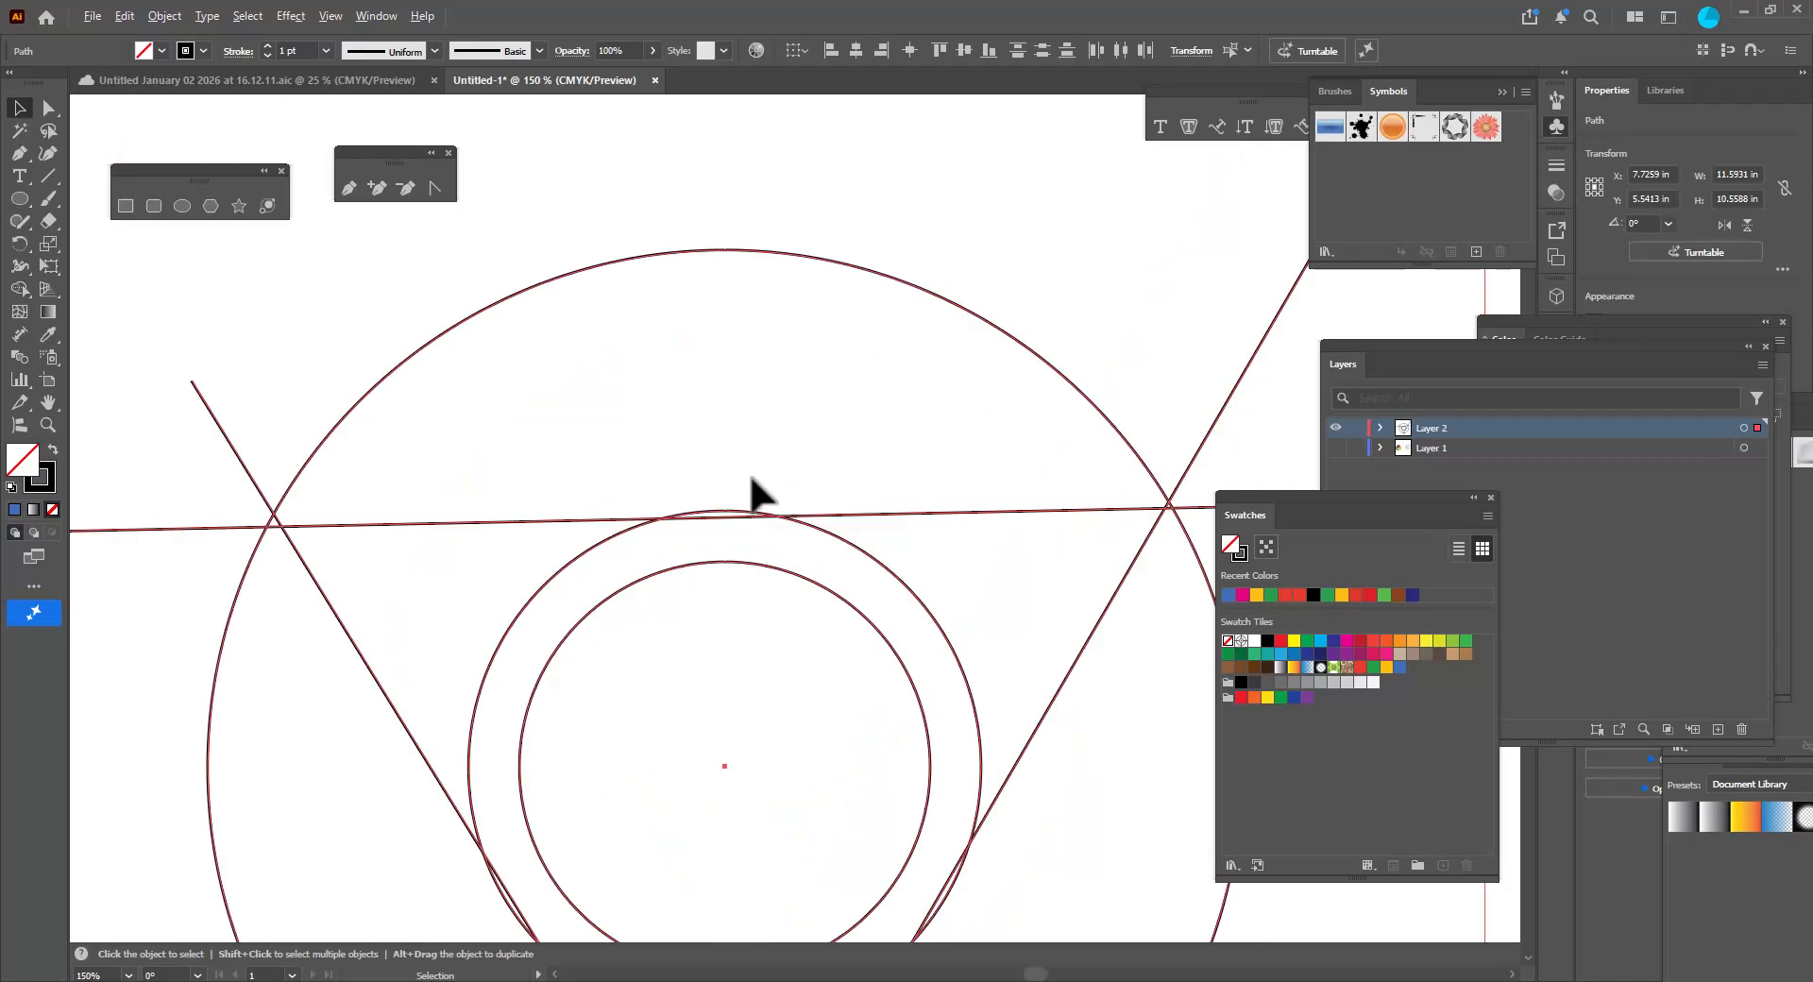
scroll(748, 527, up, 2)
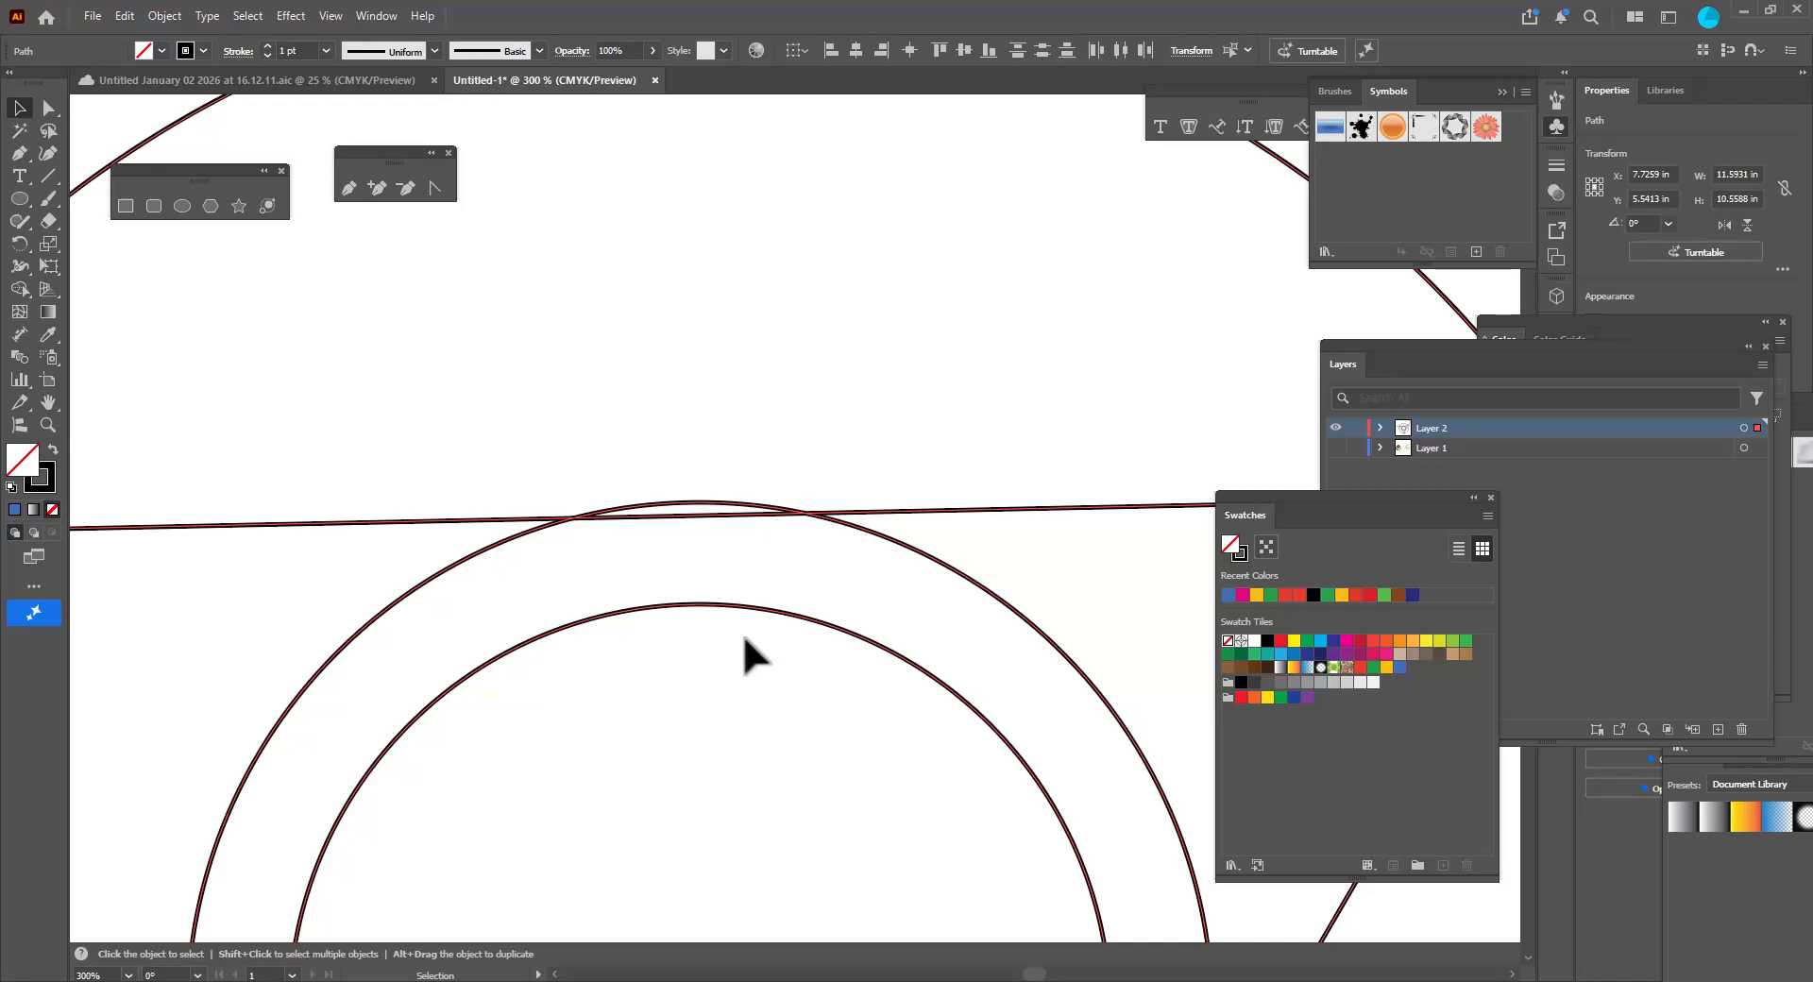
scroll(801, 422, down, 5)
With all circles and lines selected, use Shape Builder with the sampled red swatch to merge the upper and left inner regions into the red segment.
drag(640, 361, 1151, 838)
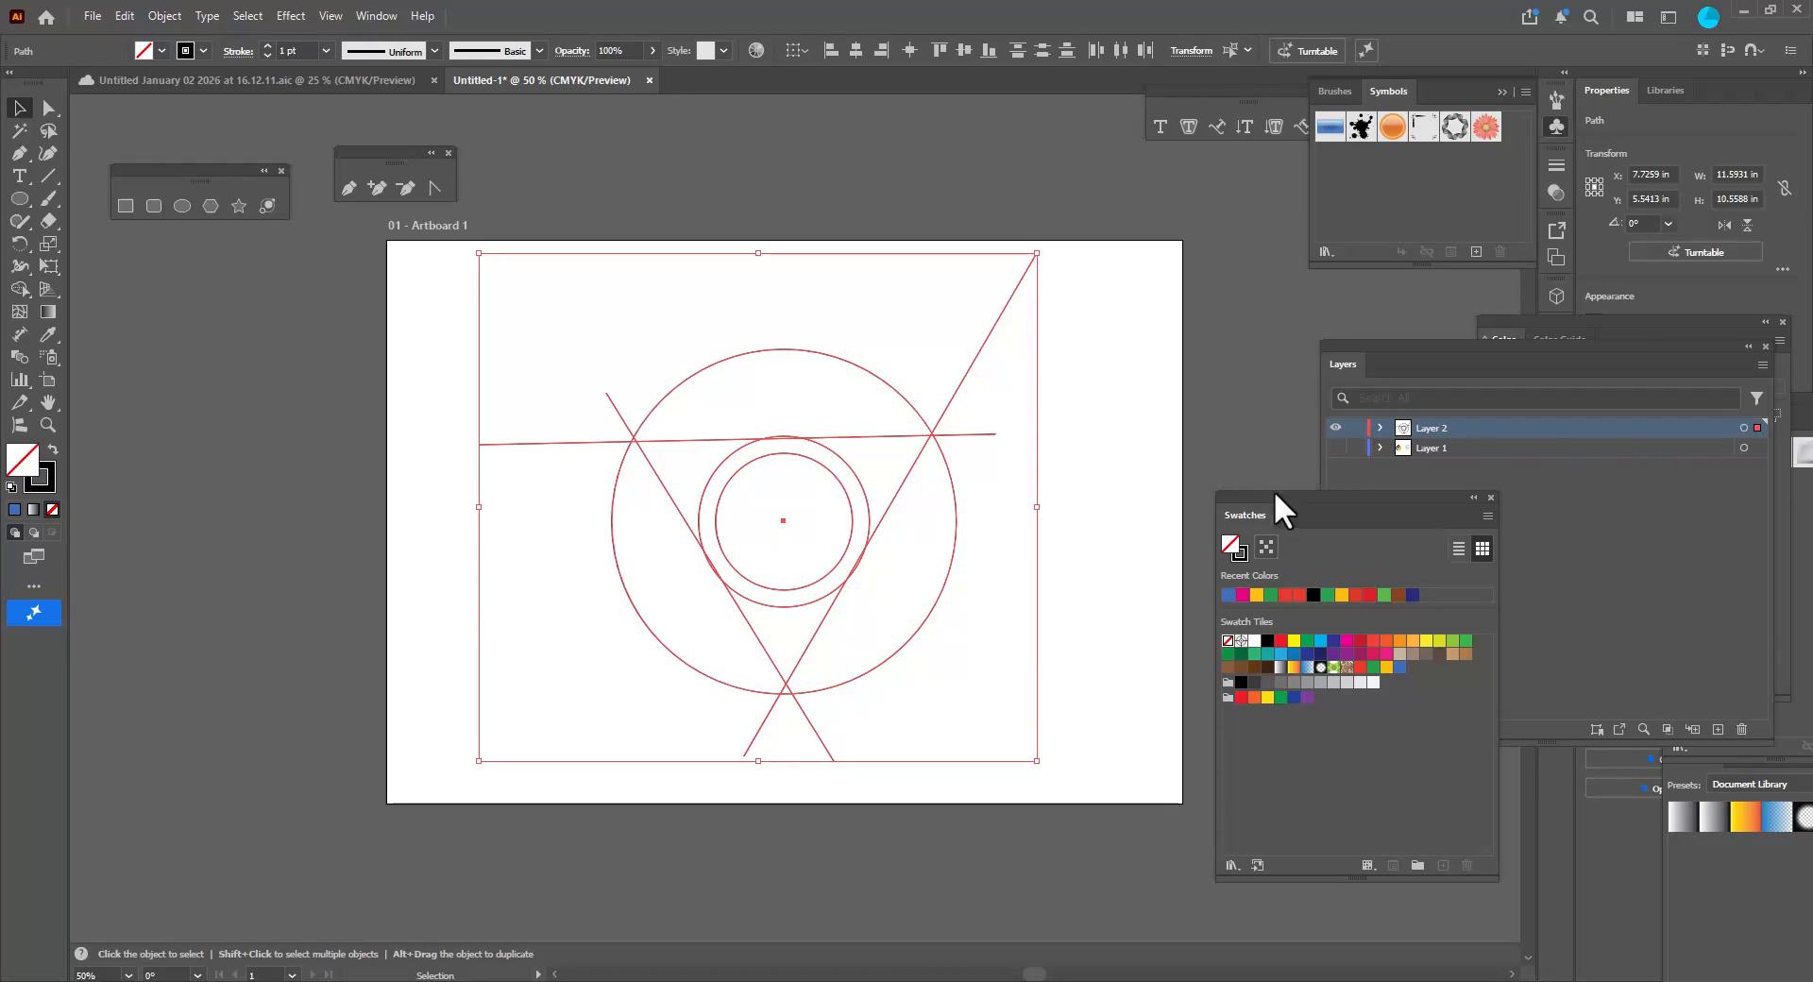
drag(1275, 492, 1225, 375)
drag(18, 289, 141, 293)
scroll(816, 420, up, 2)
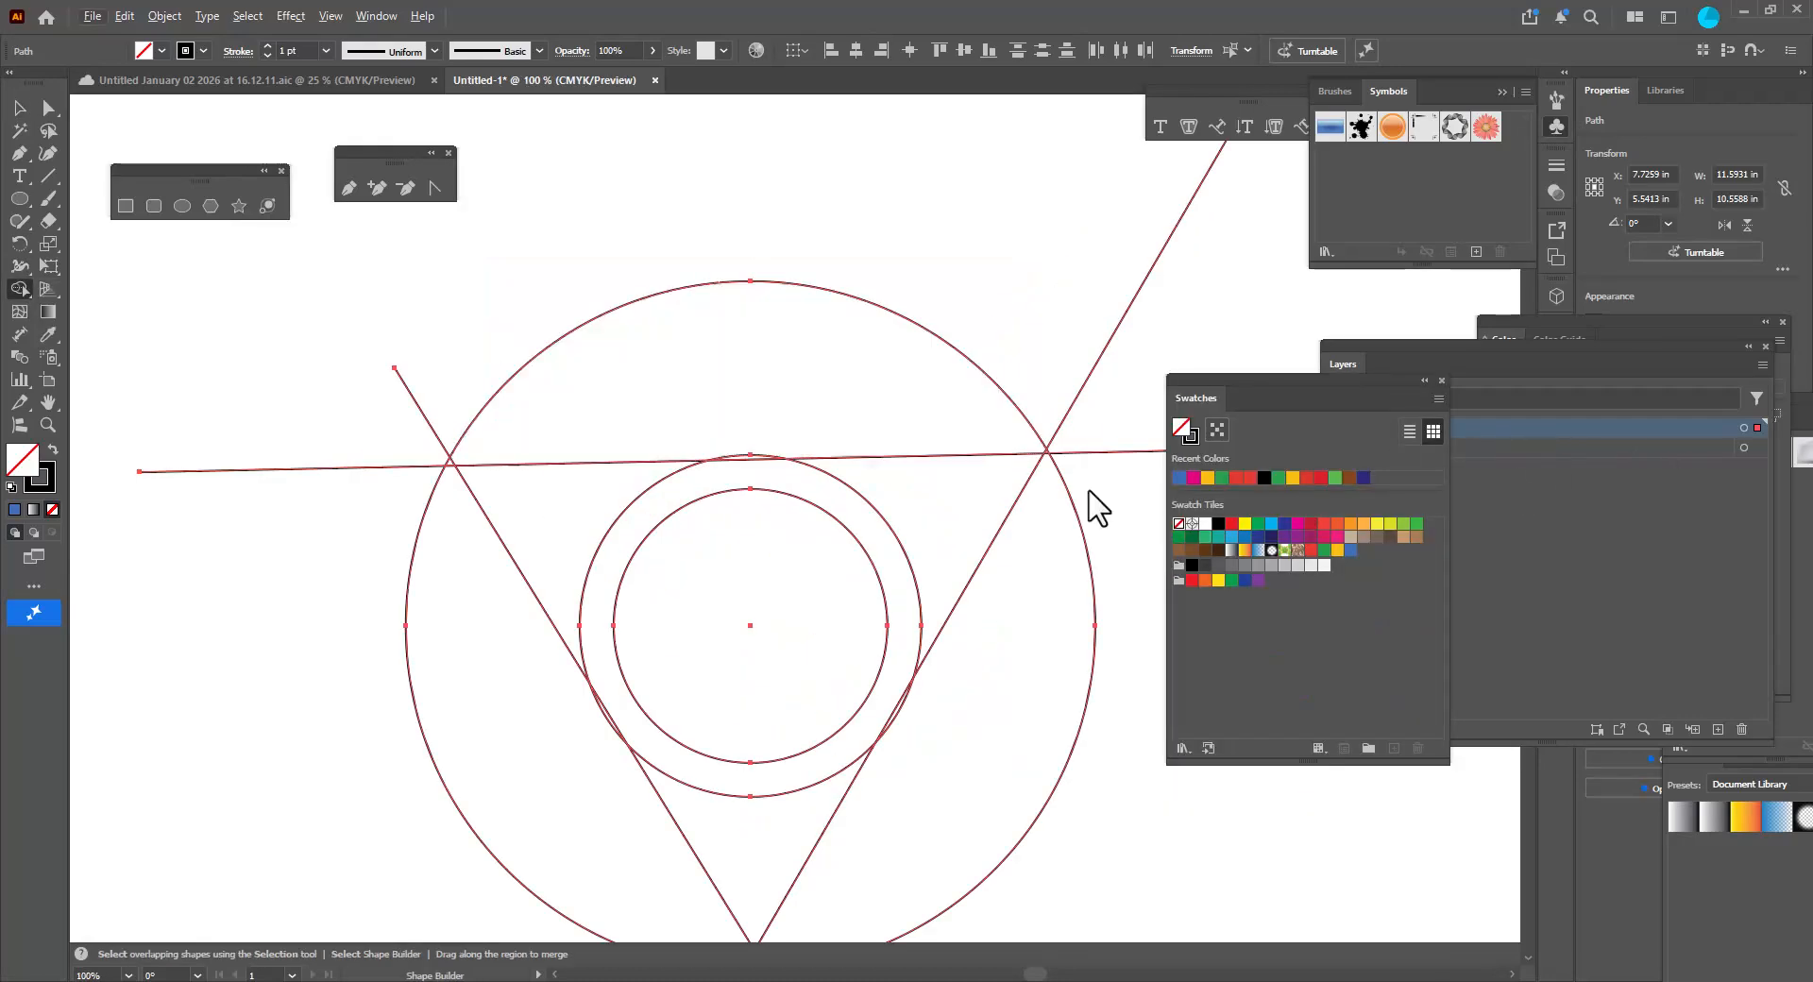
scroll(780, 437, up, 1)
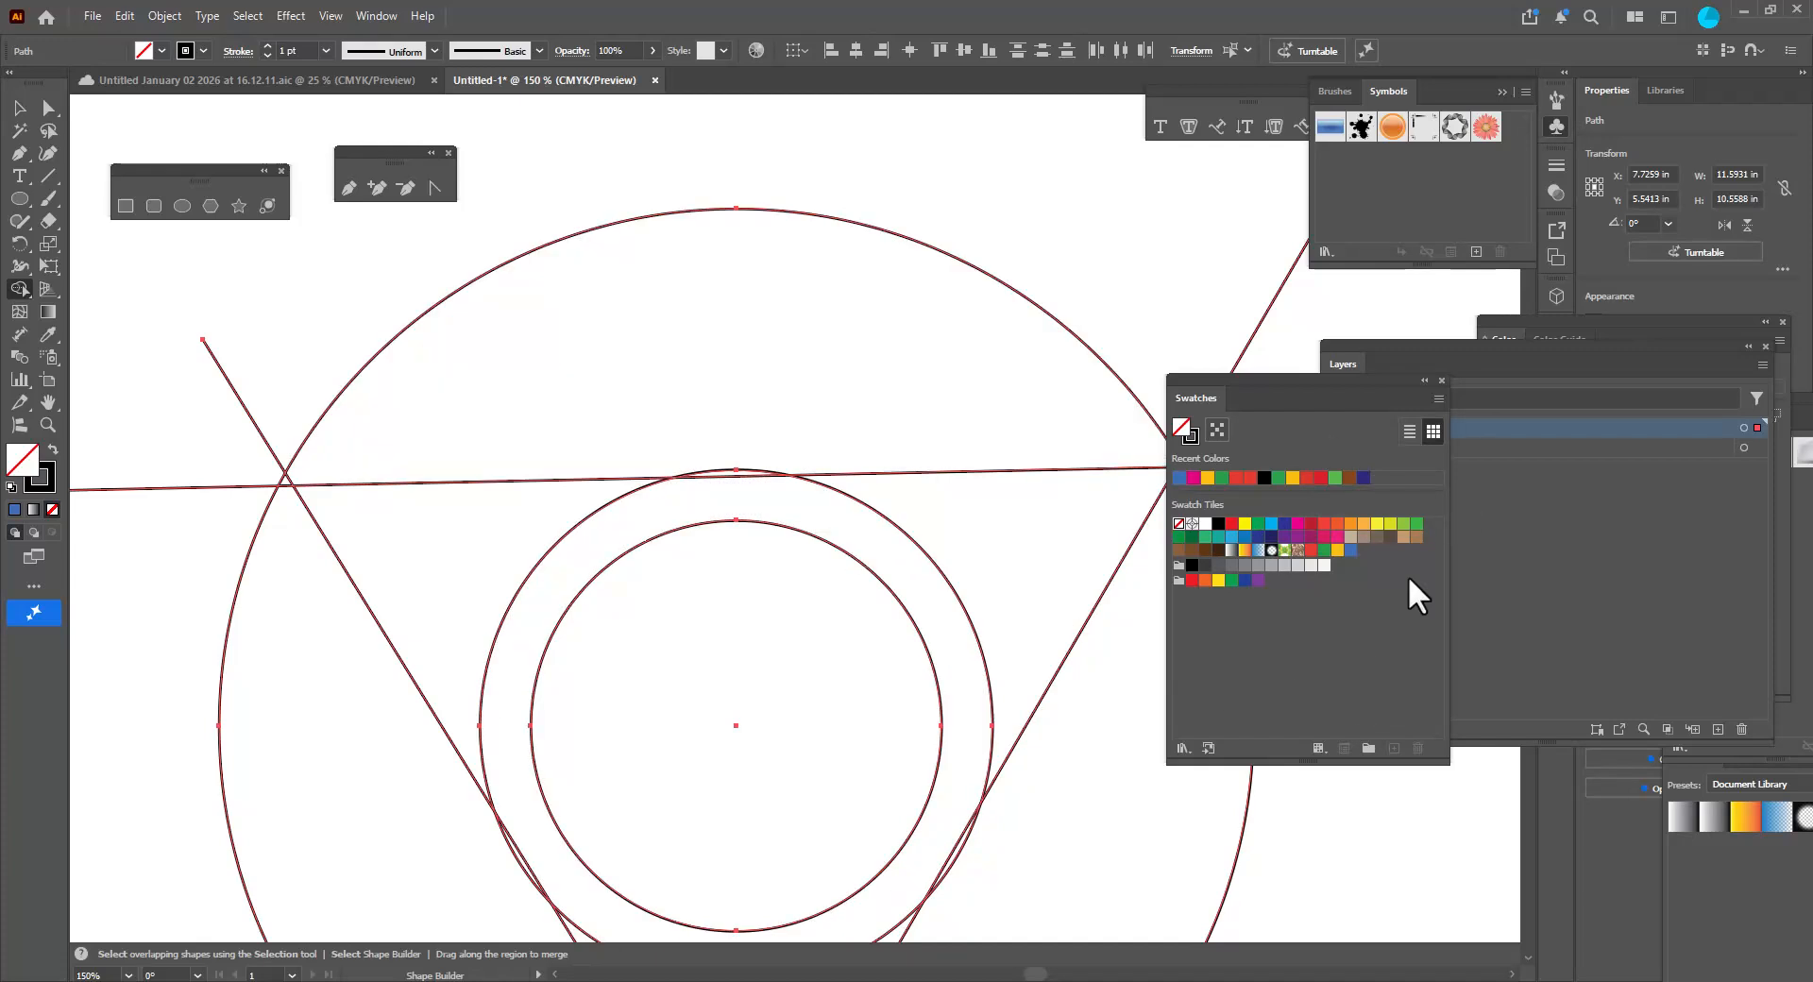
scroll(784, 354, down, 1)
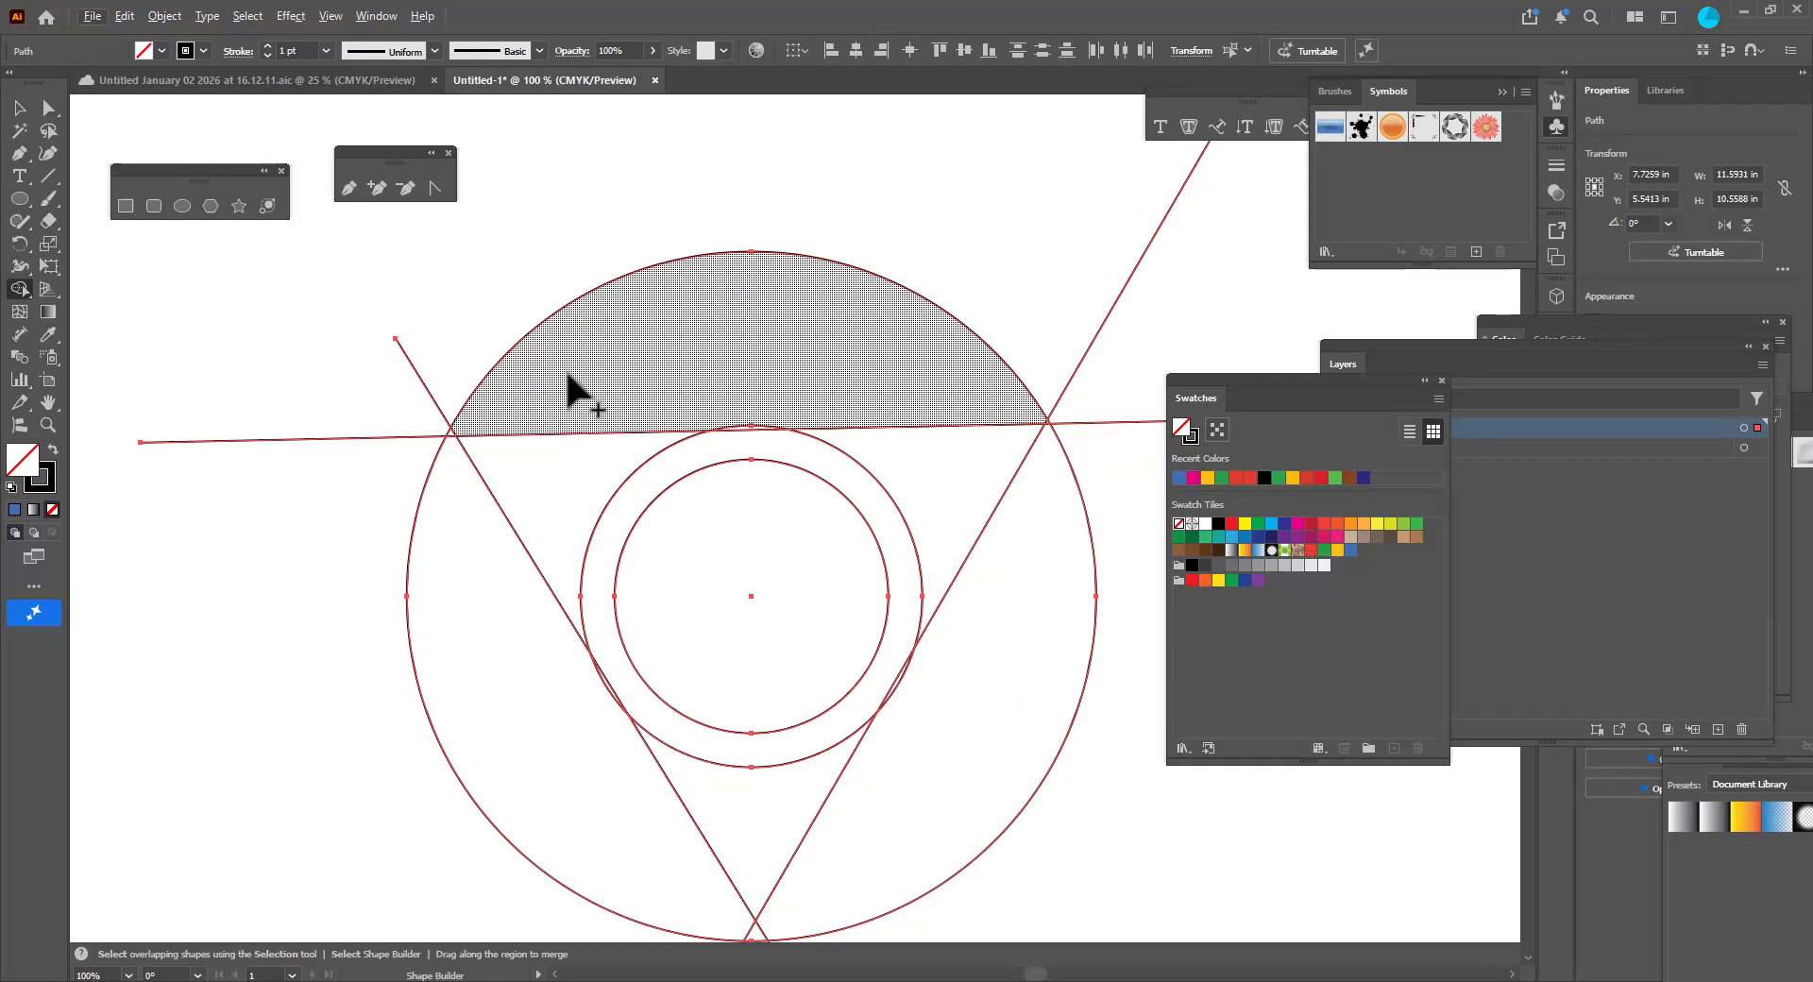
click(1311, 549)
click(585, 402)
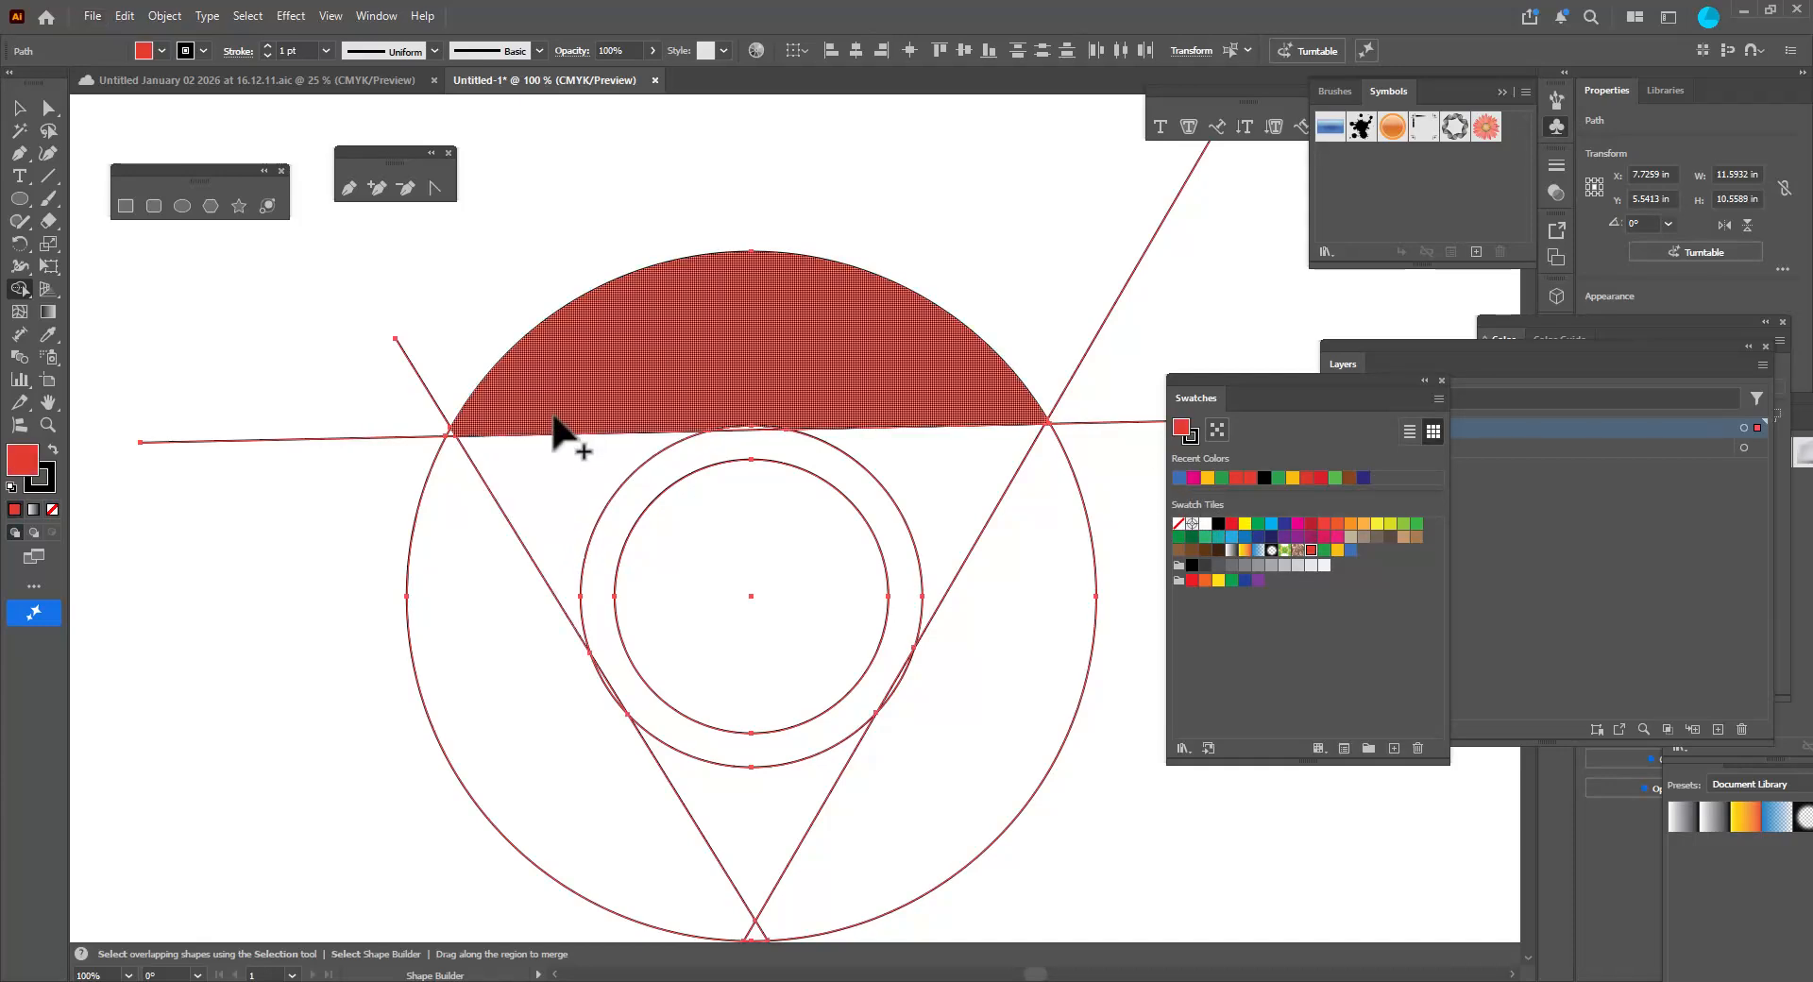
drag(554, 416, 557, 444)
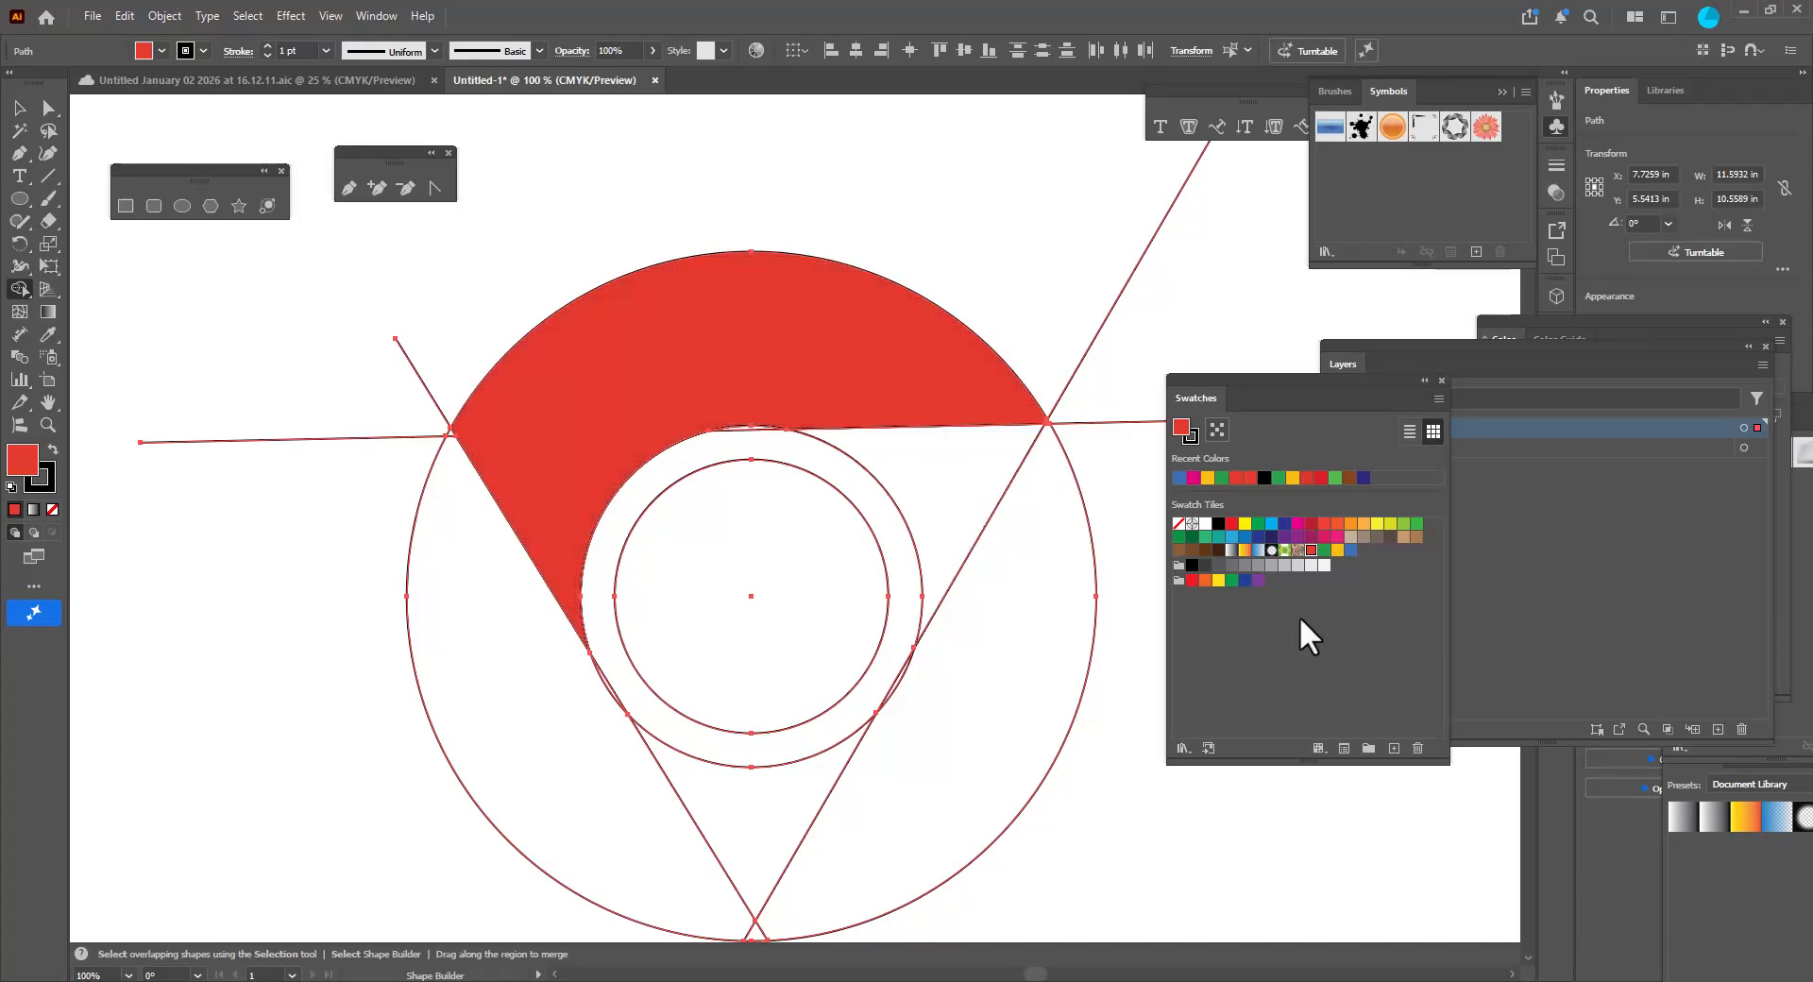
Merge the lower-left outer region with the region below the middle circle, using the sampled green swatch.
scroll(425, 615, down, 2)
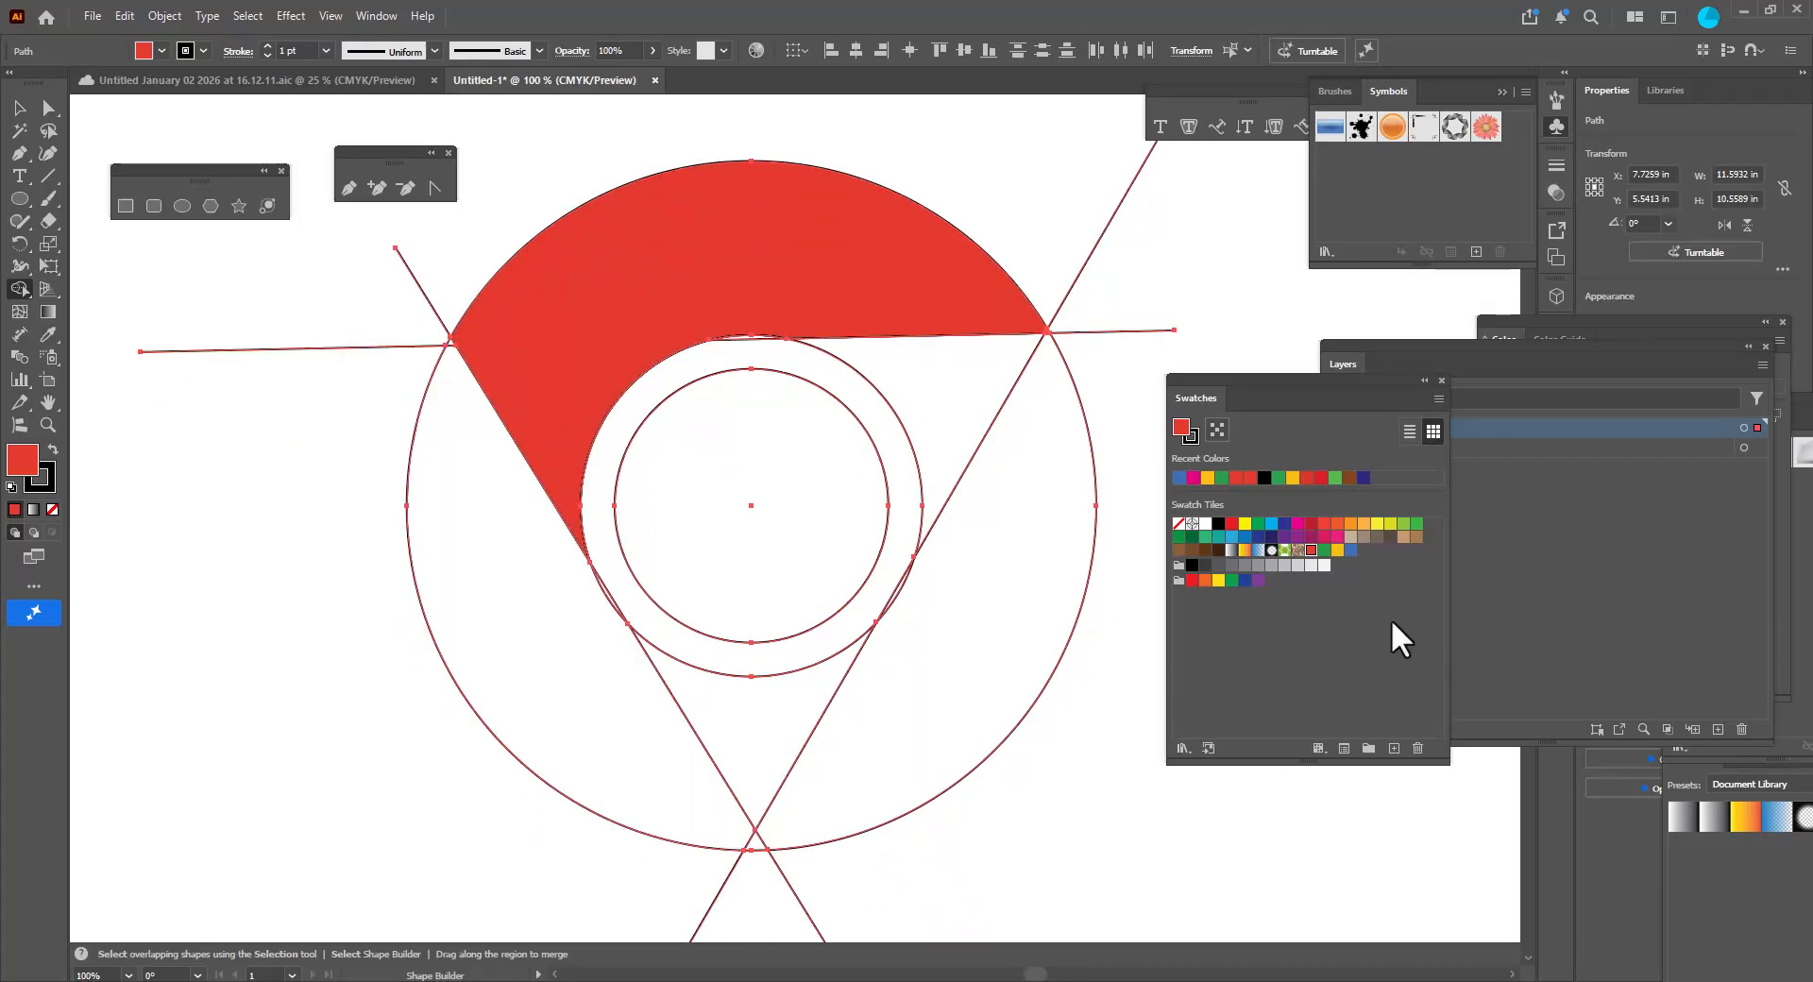
click(1323, 551)
drag(629, 767, 728, 739)
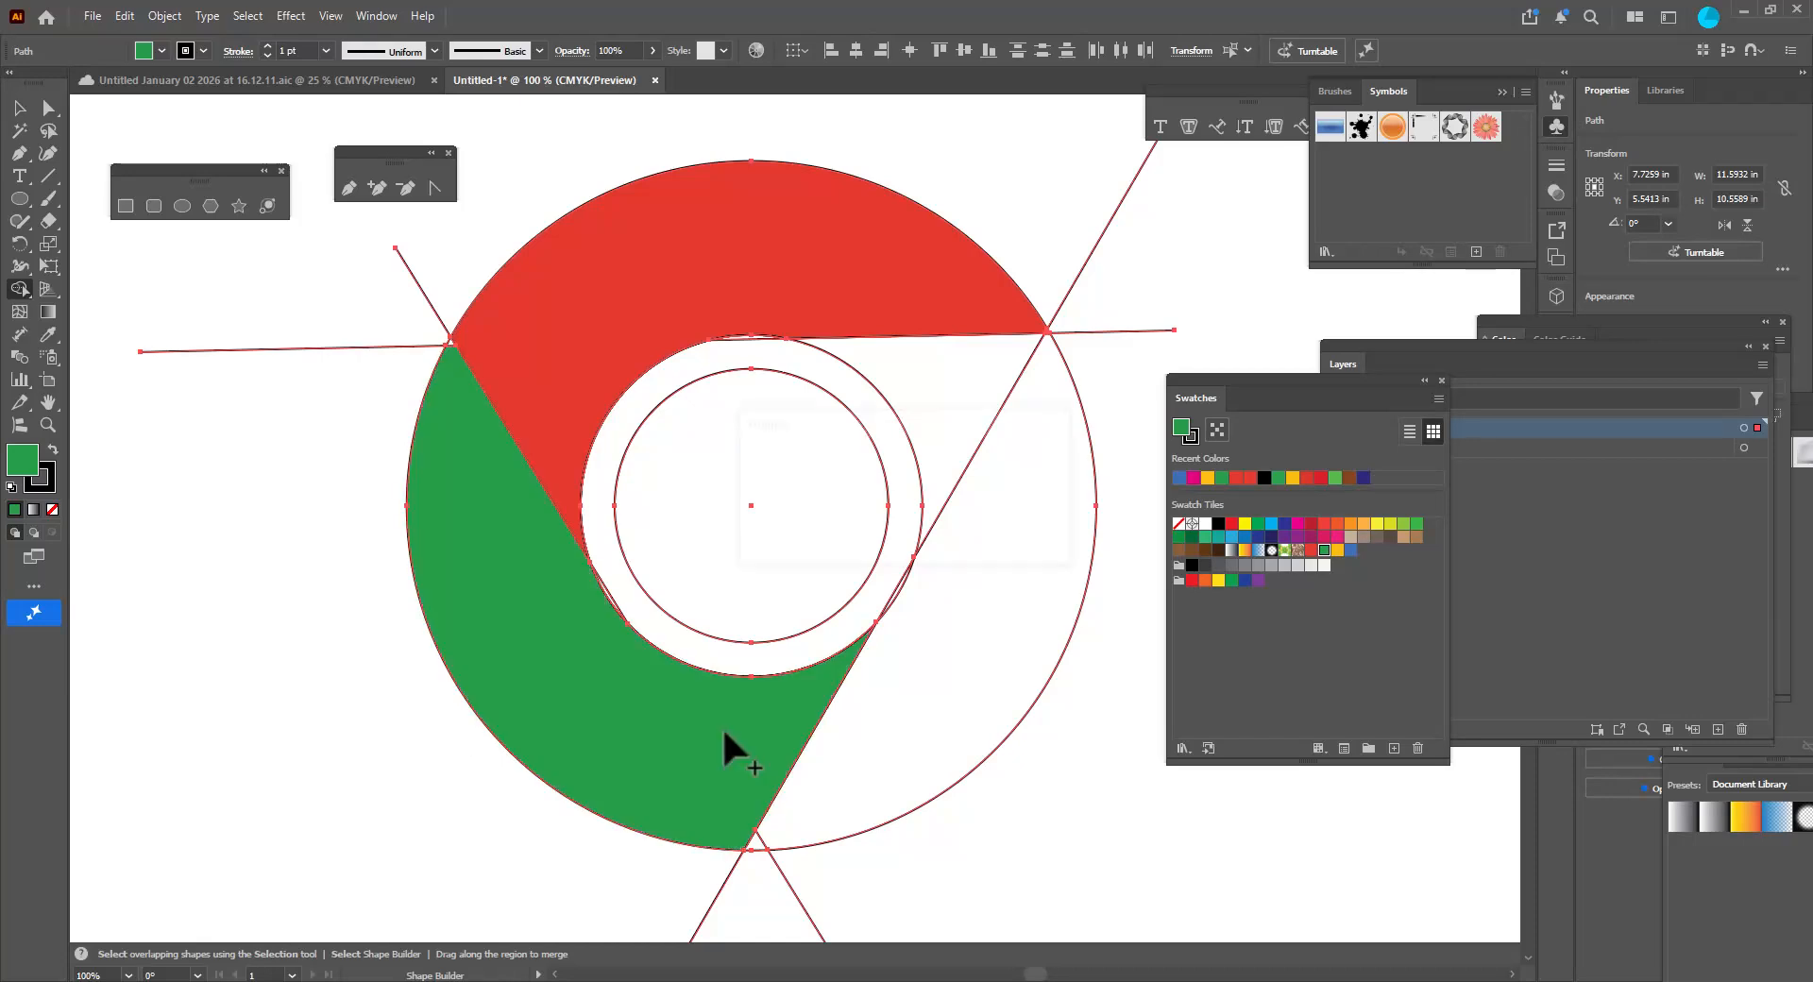
Merge the two right-hand regions with the sampled yellow swatch, and fill the centre circle with the sampled blue.
click(1337, 552)
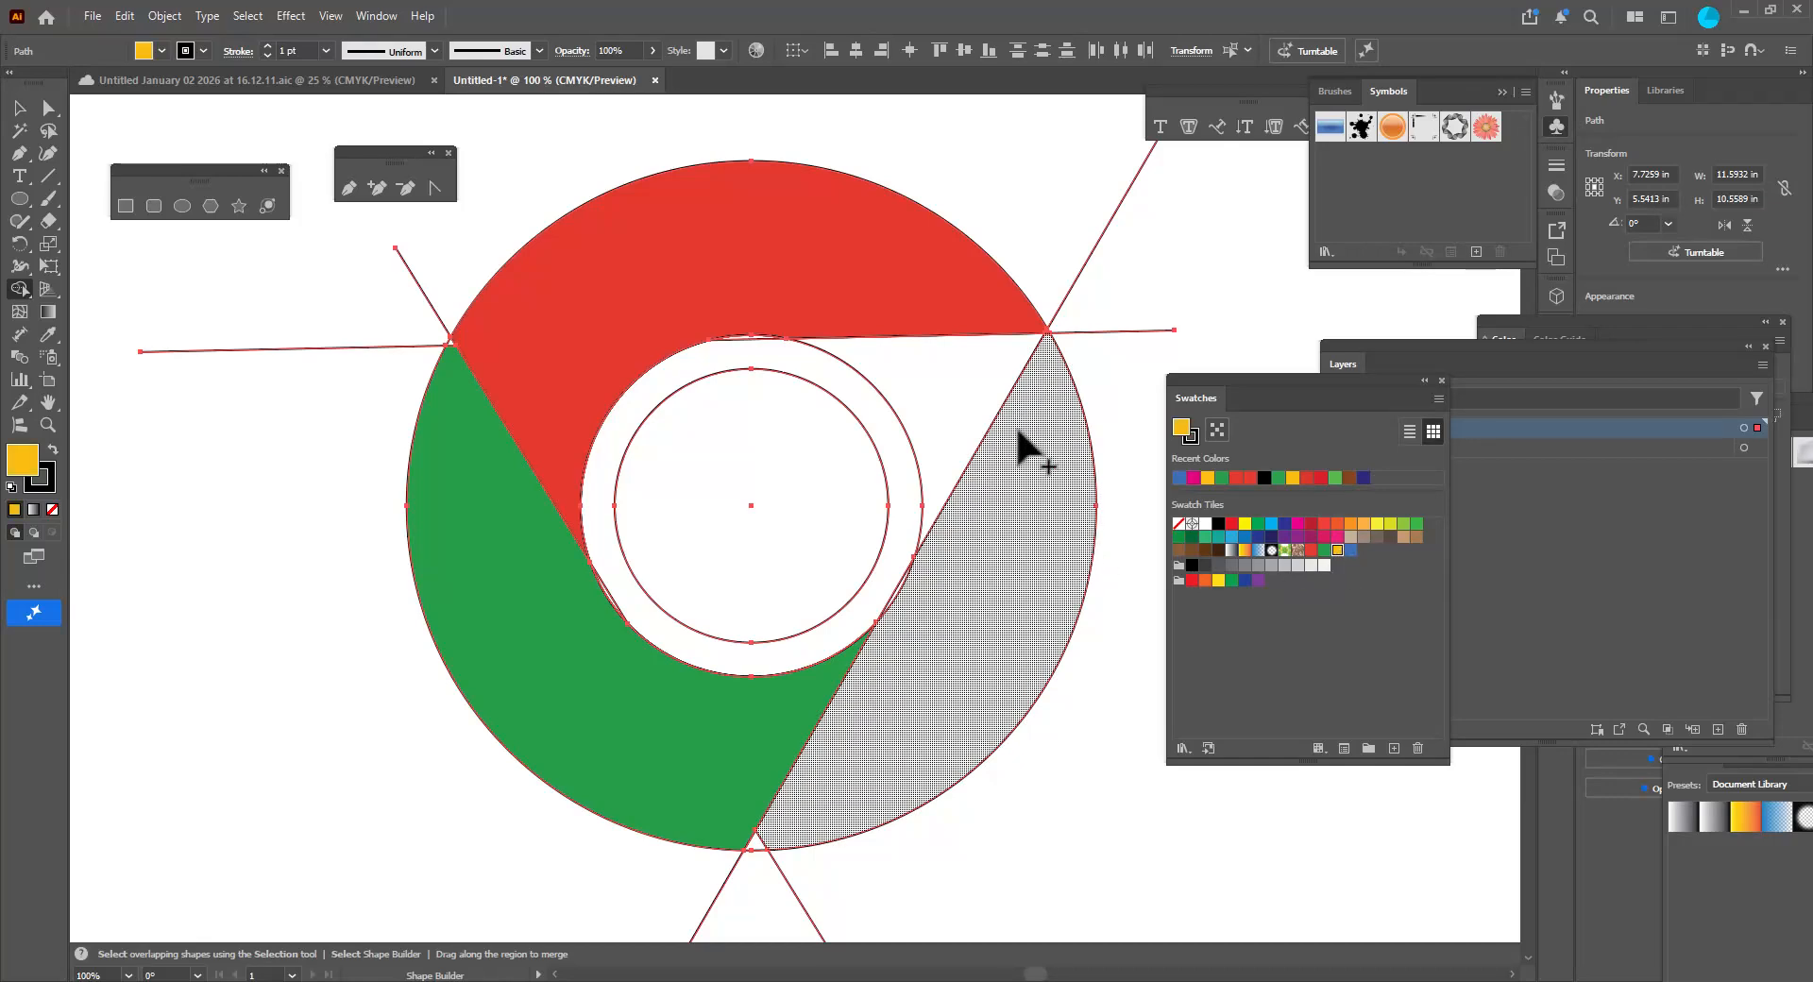
drag(1044, 478, 987, 430)
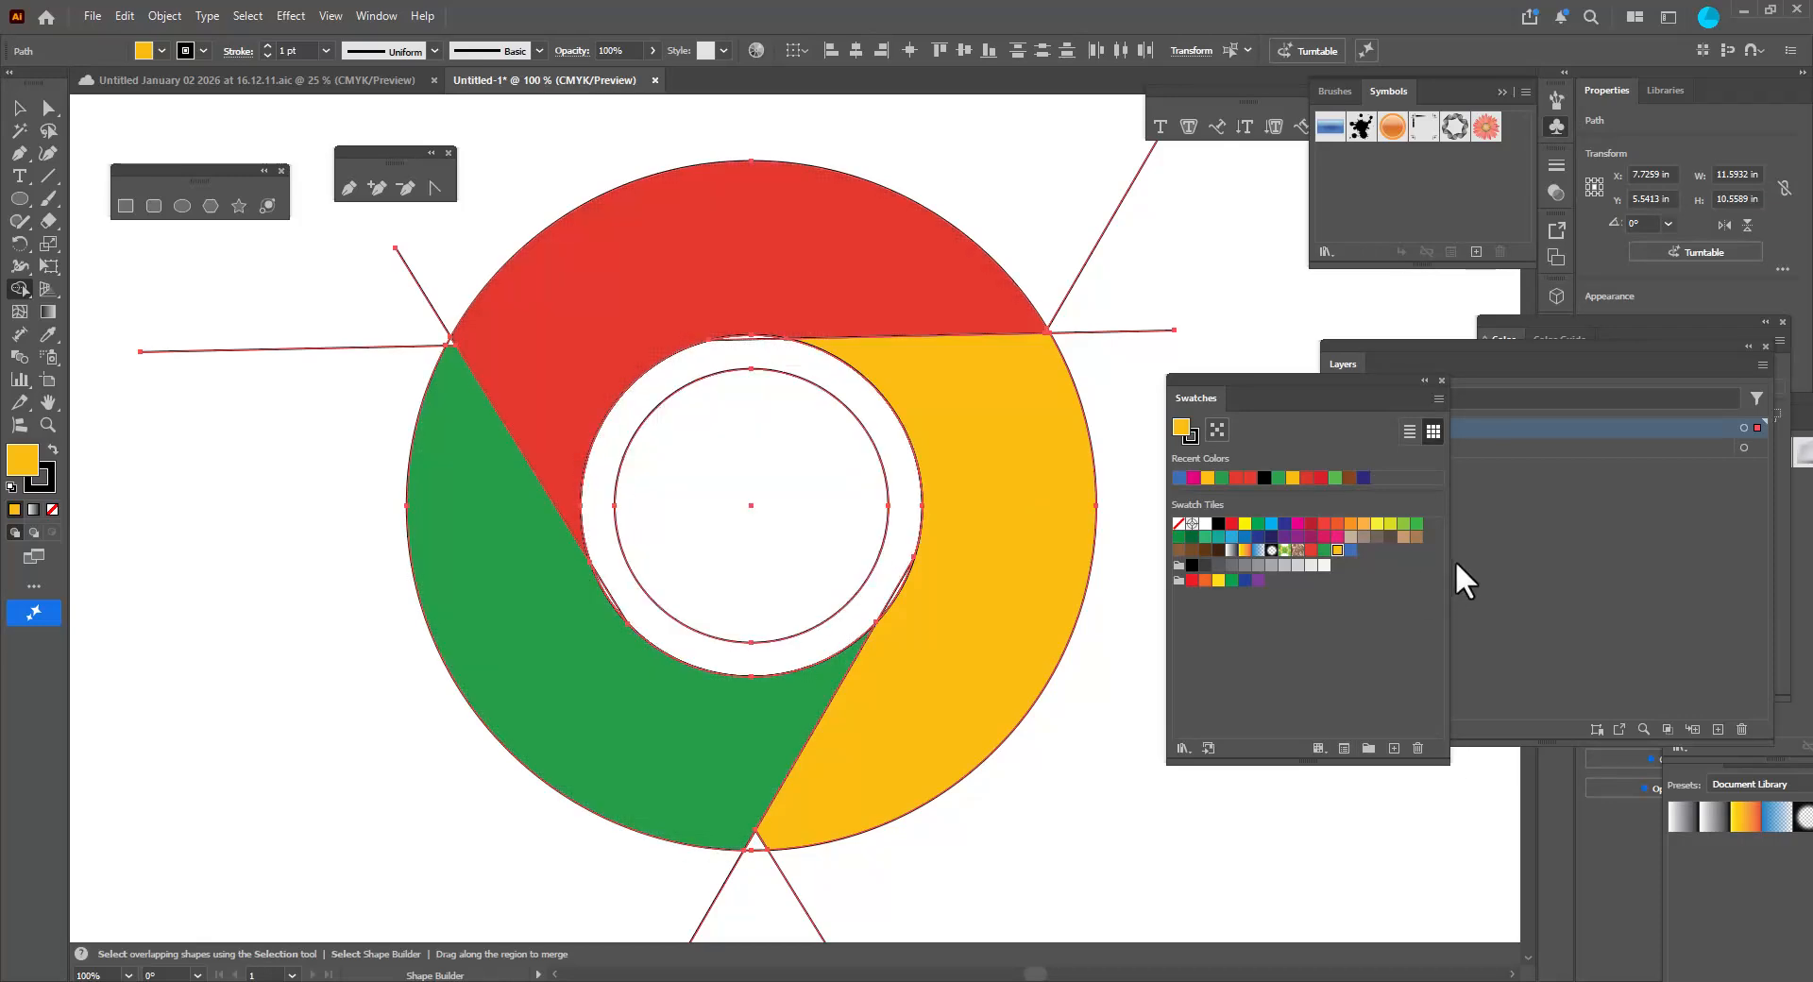
click(1350, 550)
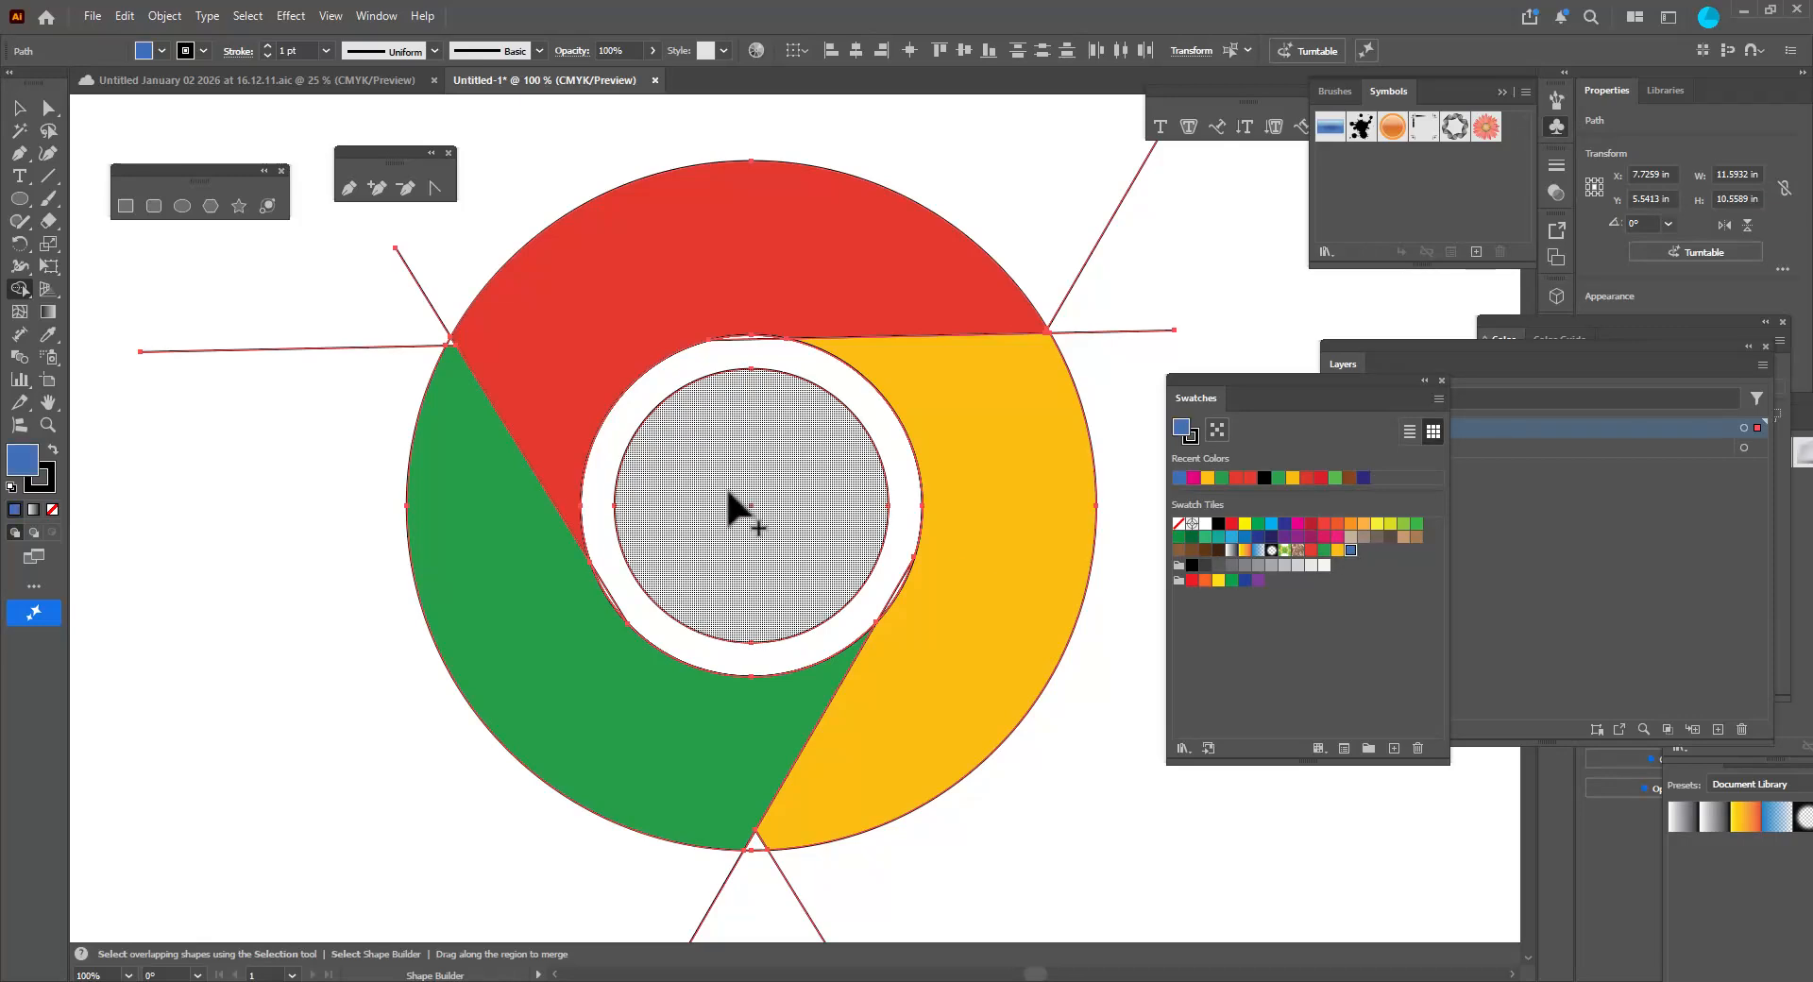
click(745, 499)
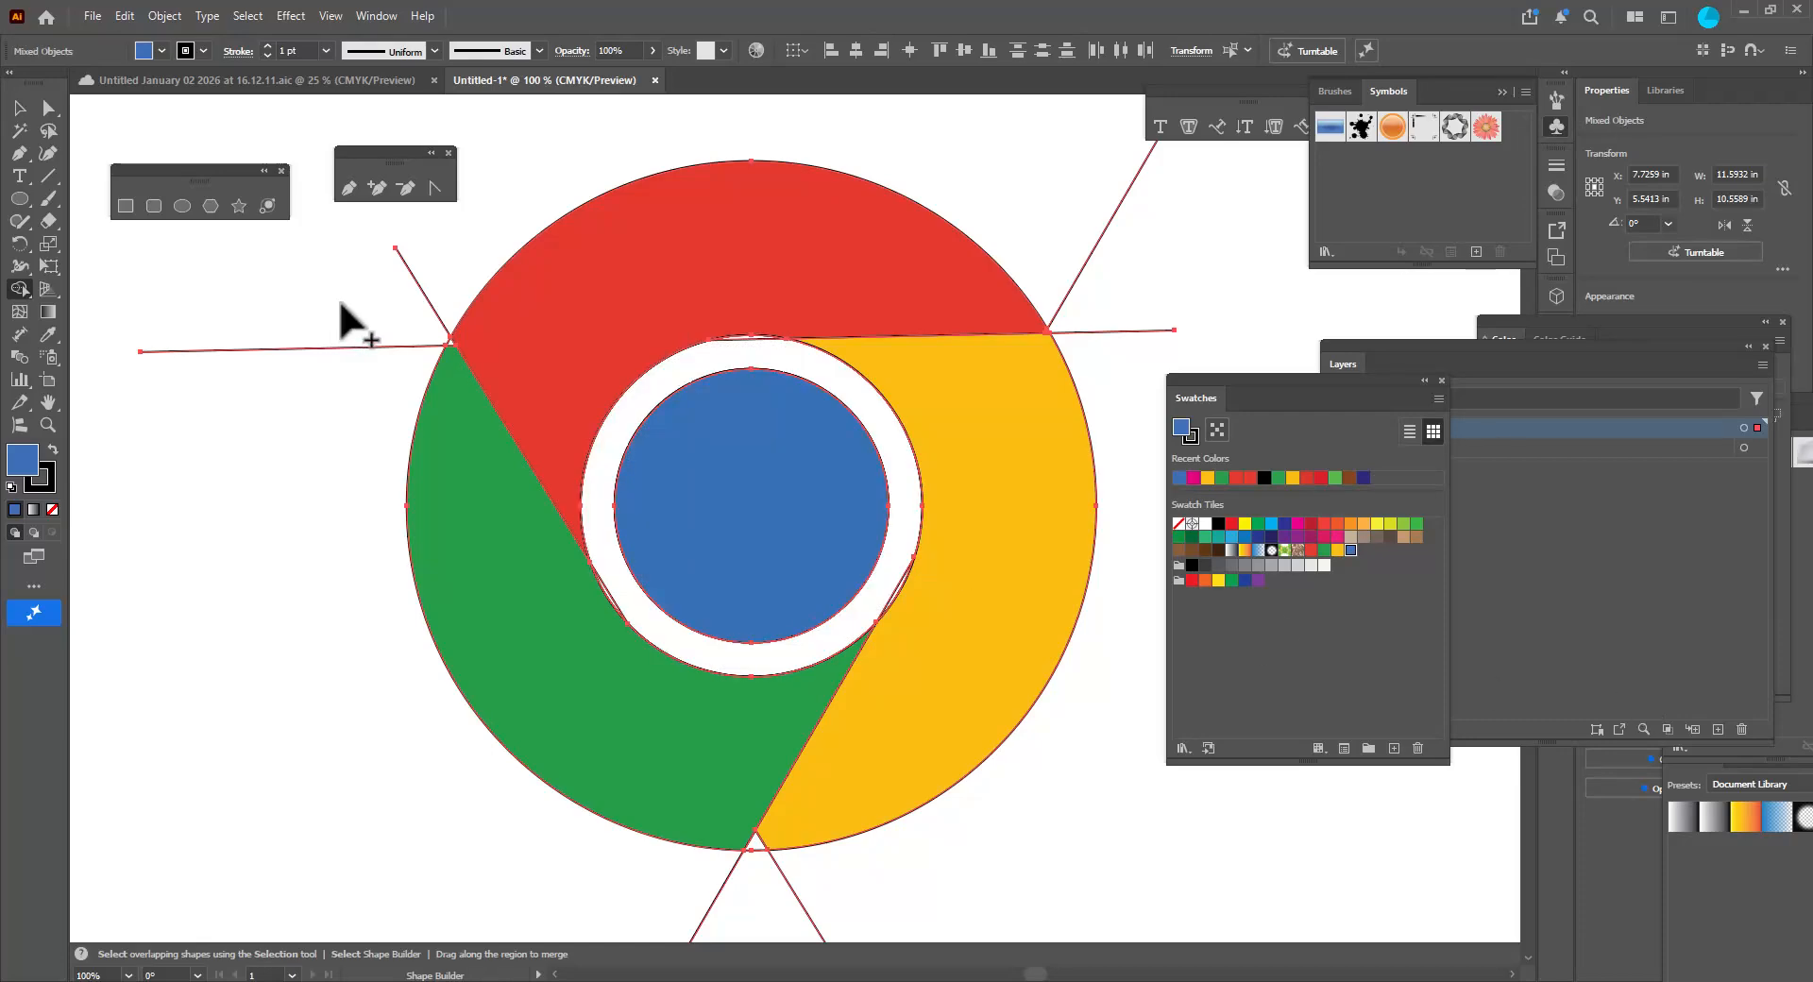
Merge the tiny unfilled triangle at the upper-left line crossing into the green segment with the sampled green swatch.
scroll(473, 352, up, 5)
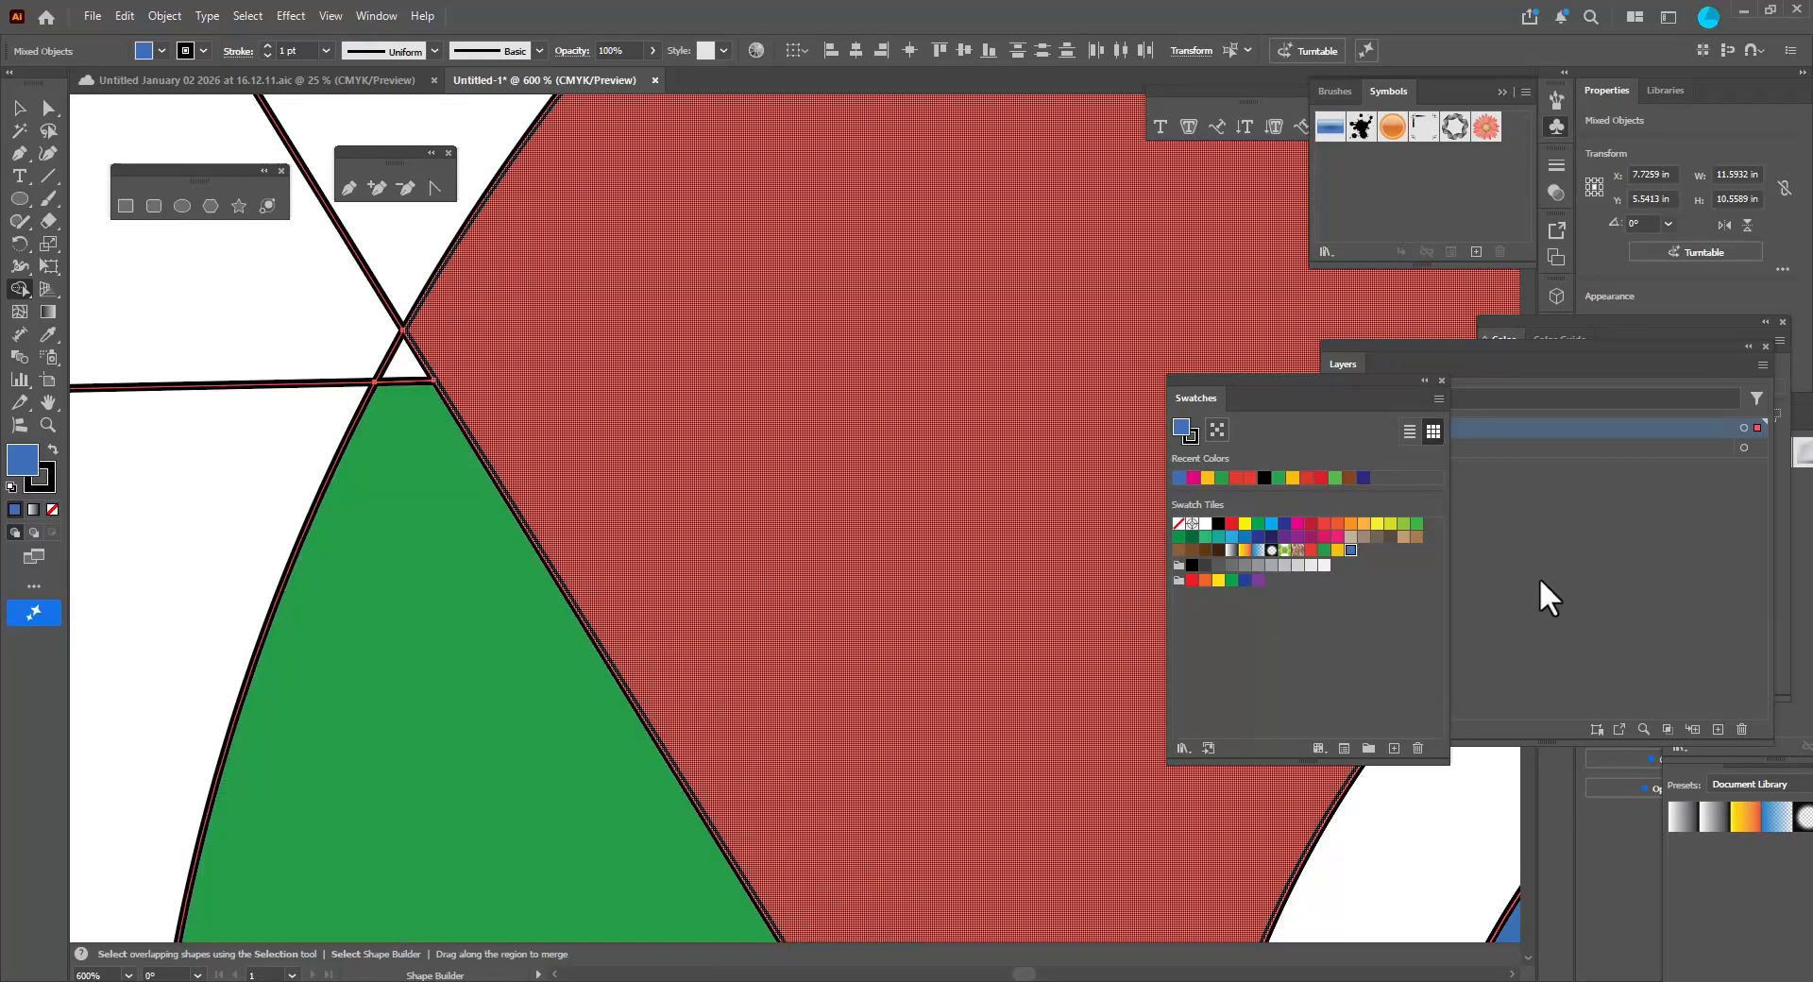
click(1324, 550)
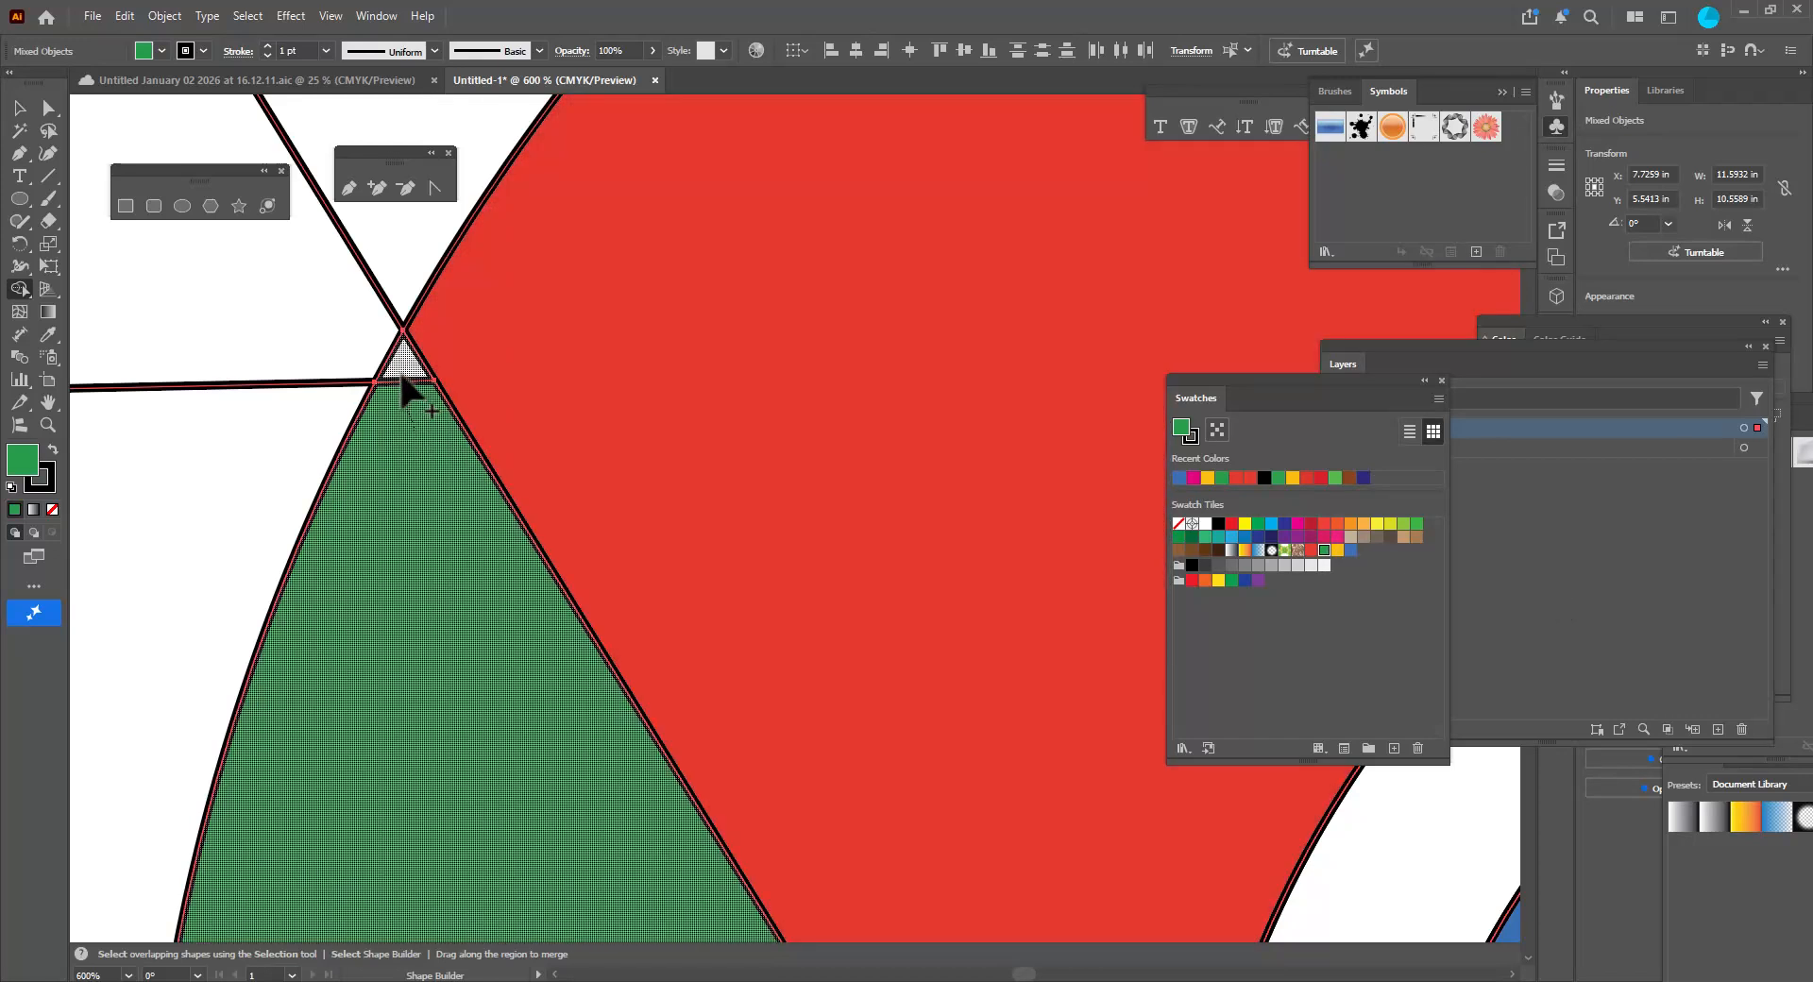
drag(402, 377, 402, 383)
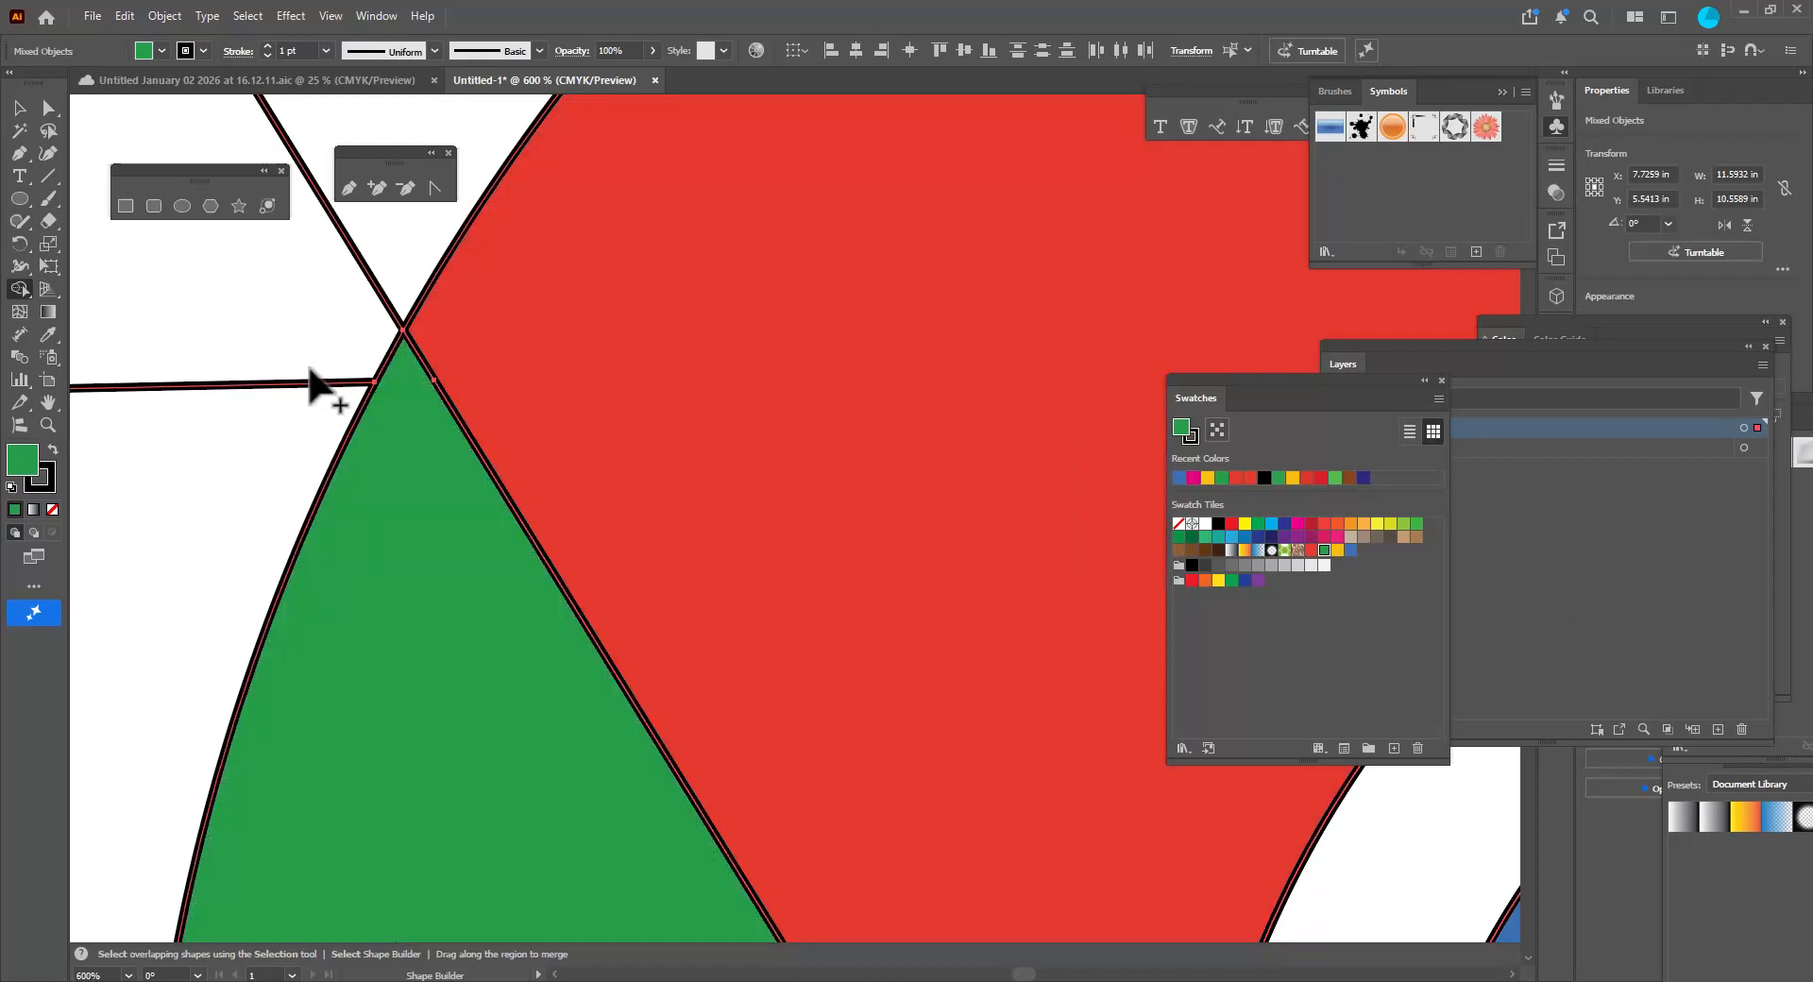
Merge the tiny unfilled triangle at the bottom line crossing into the yellow segment with the sampled yellow swatch.
scroll(309, 370, down, 5)
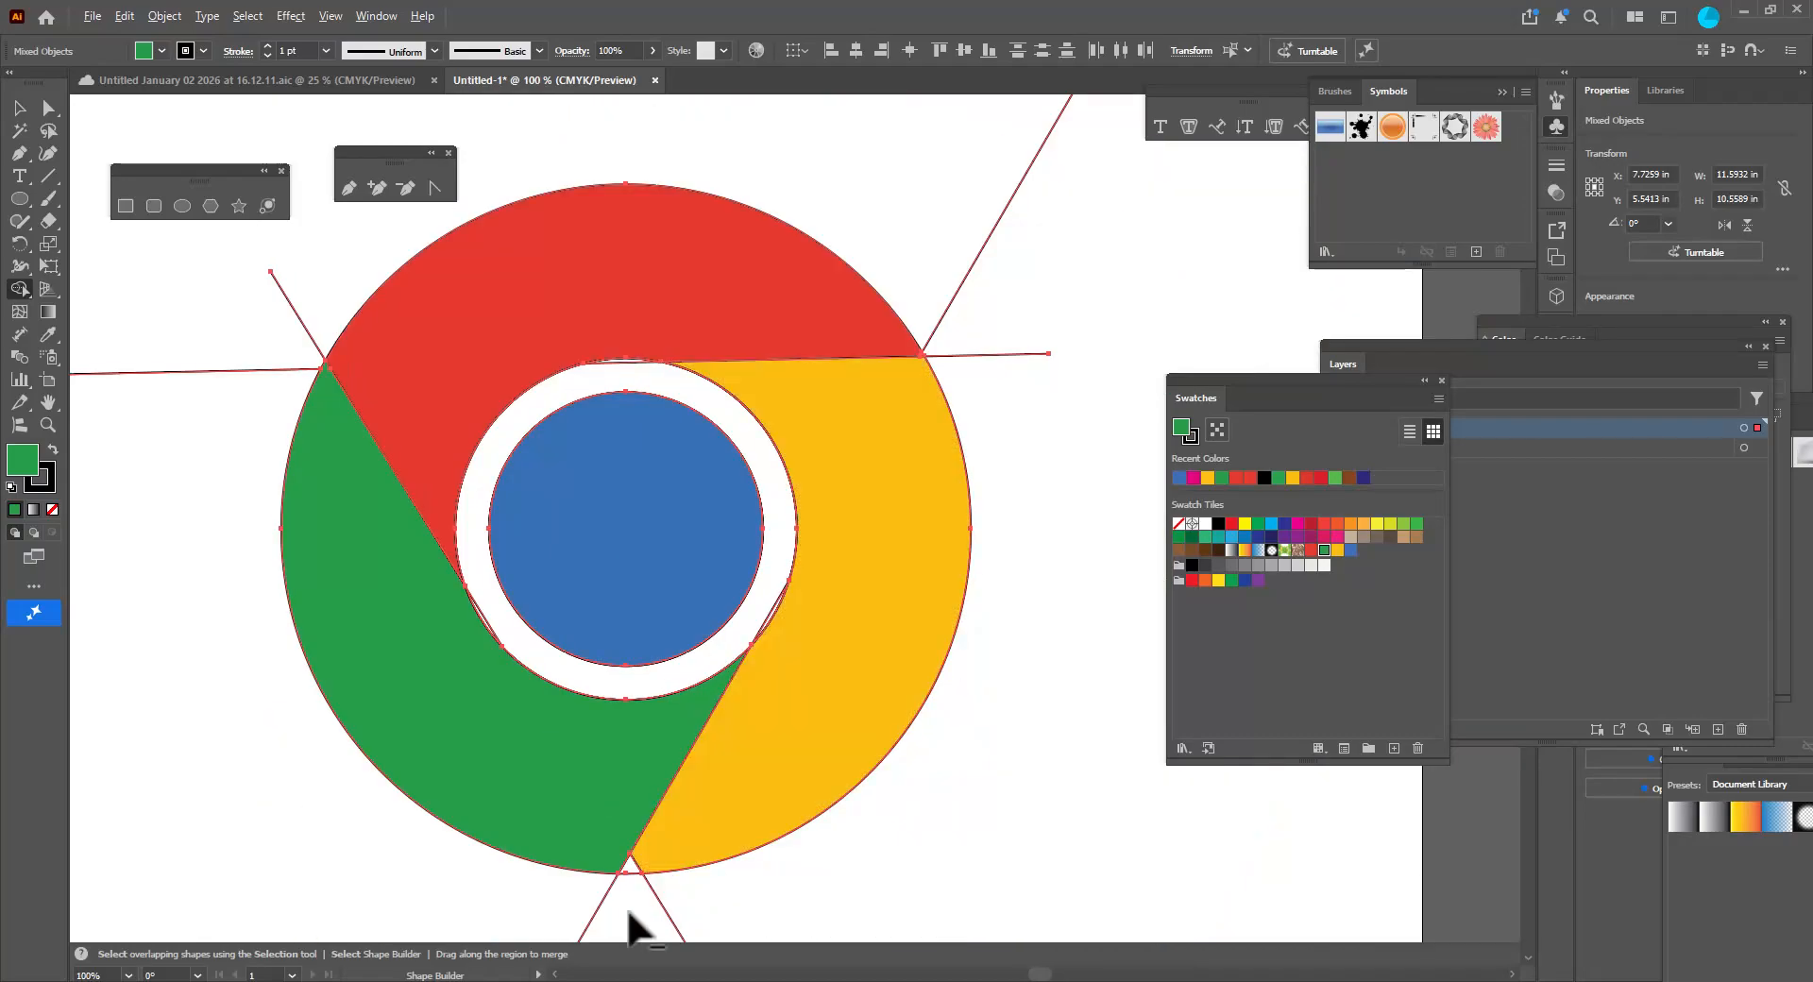
scroll(629, 912, up, 5)
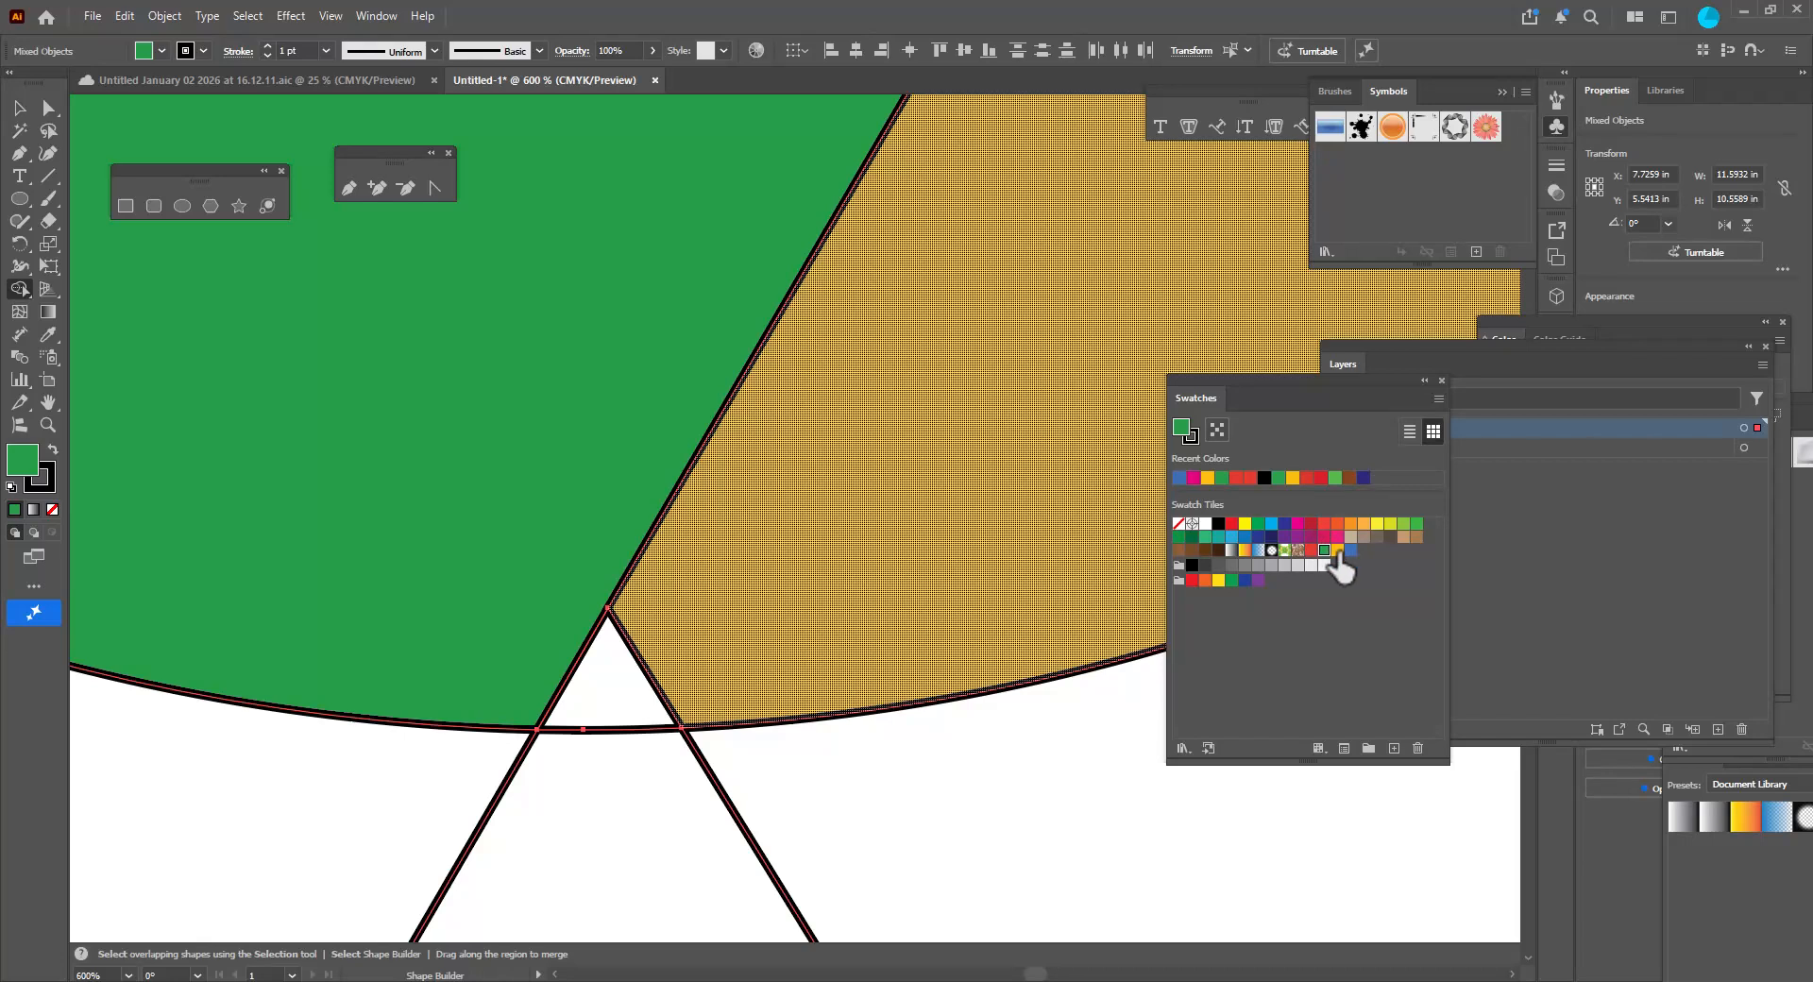
click(1337, 549)
drag(692, 676, 624, 701)
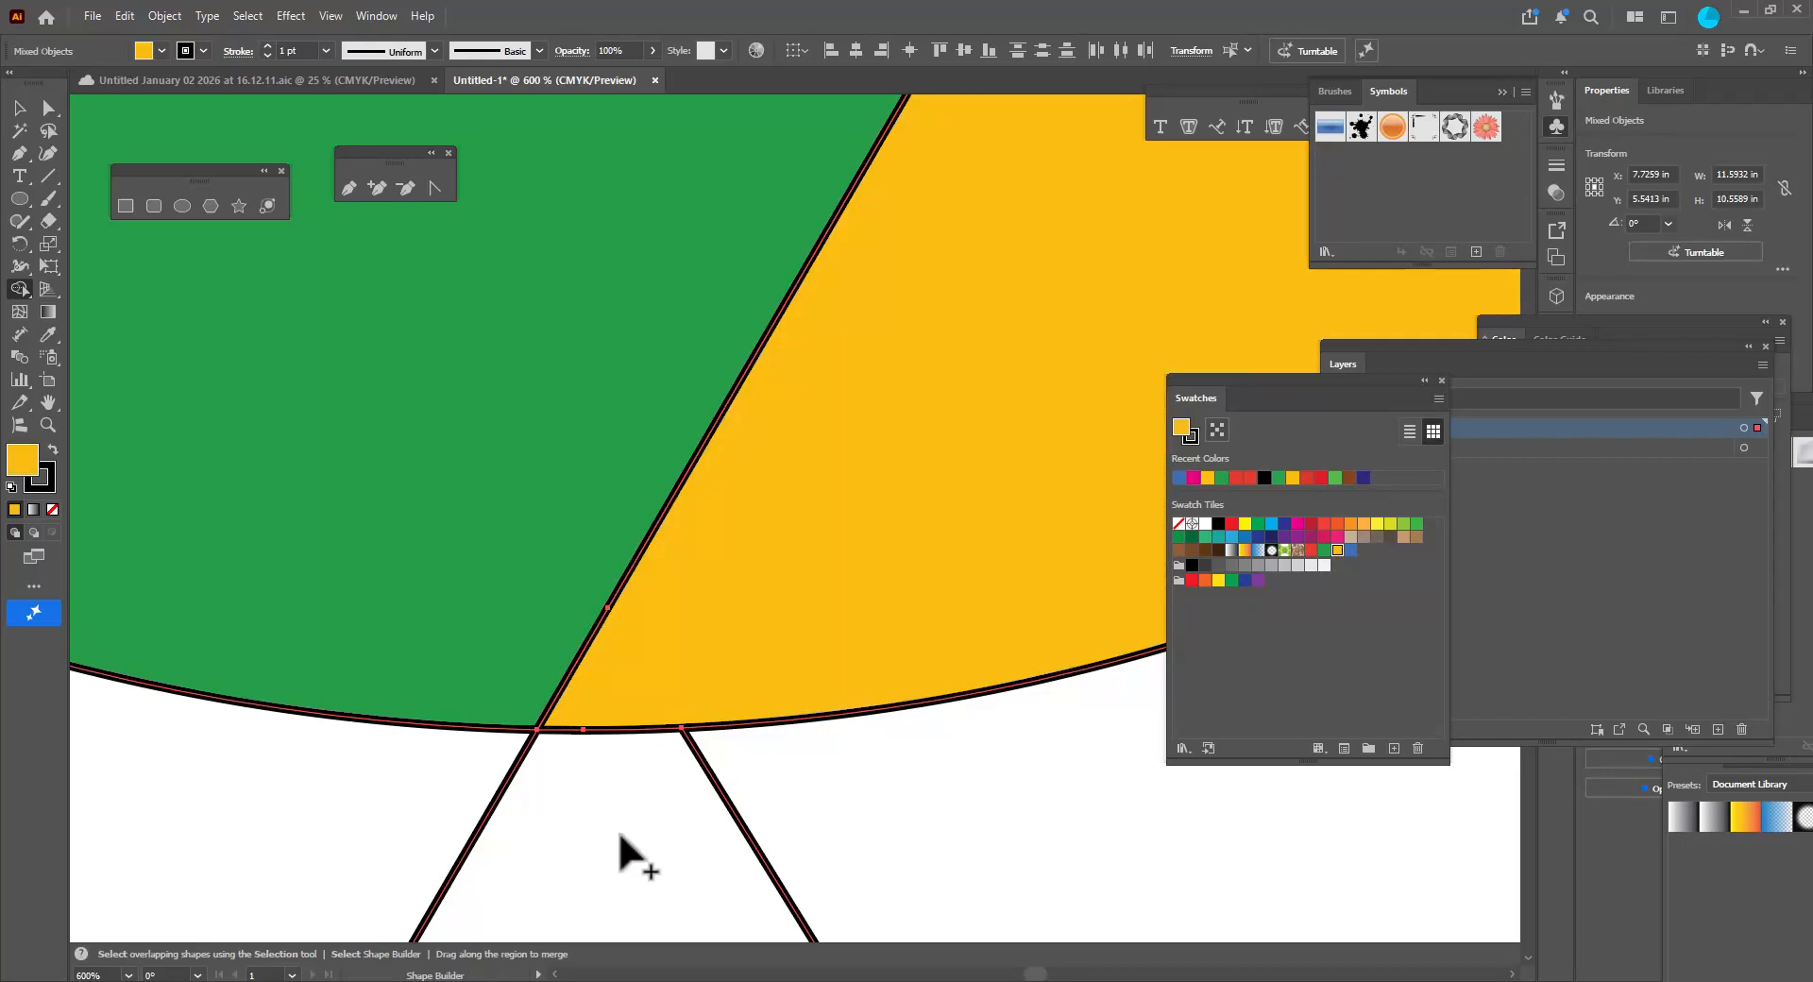
Merge the thin sliver at the top of the middle circle into the ring around the blue centre, using the yellow fill.
scroll(628, 830, down, 5)
scroll(822, 496, up, 3)
scroll(621, 566, down, 3)
scroll(727, 500, up, 2)
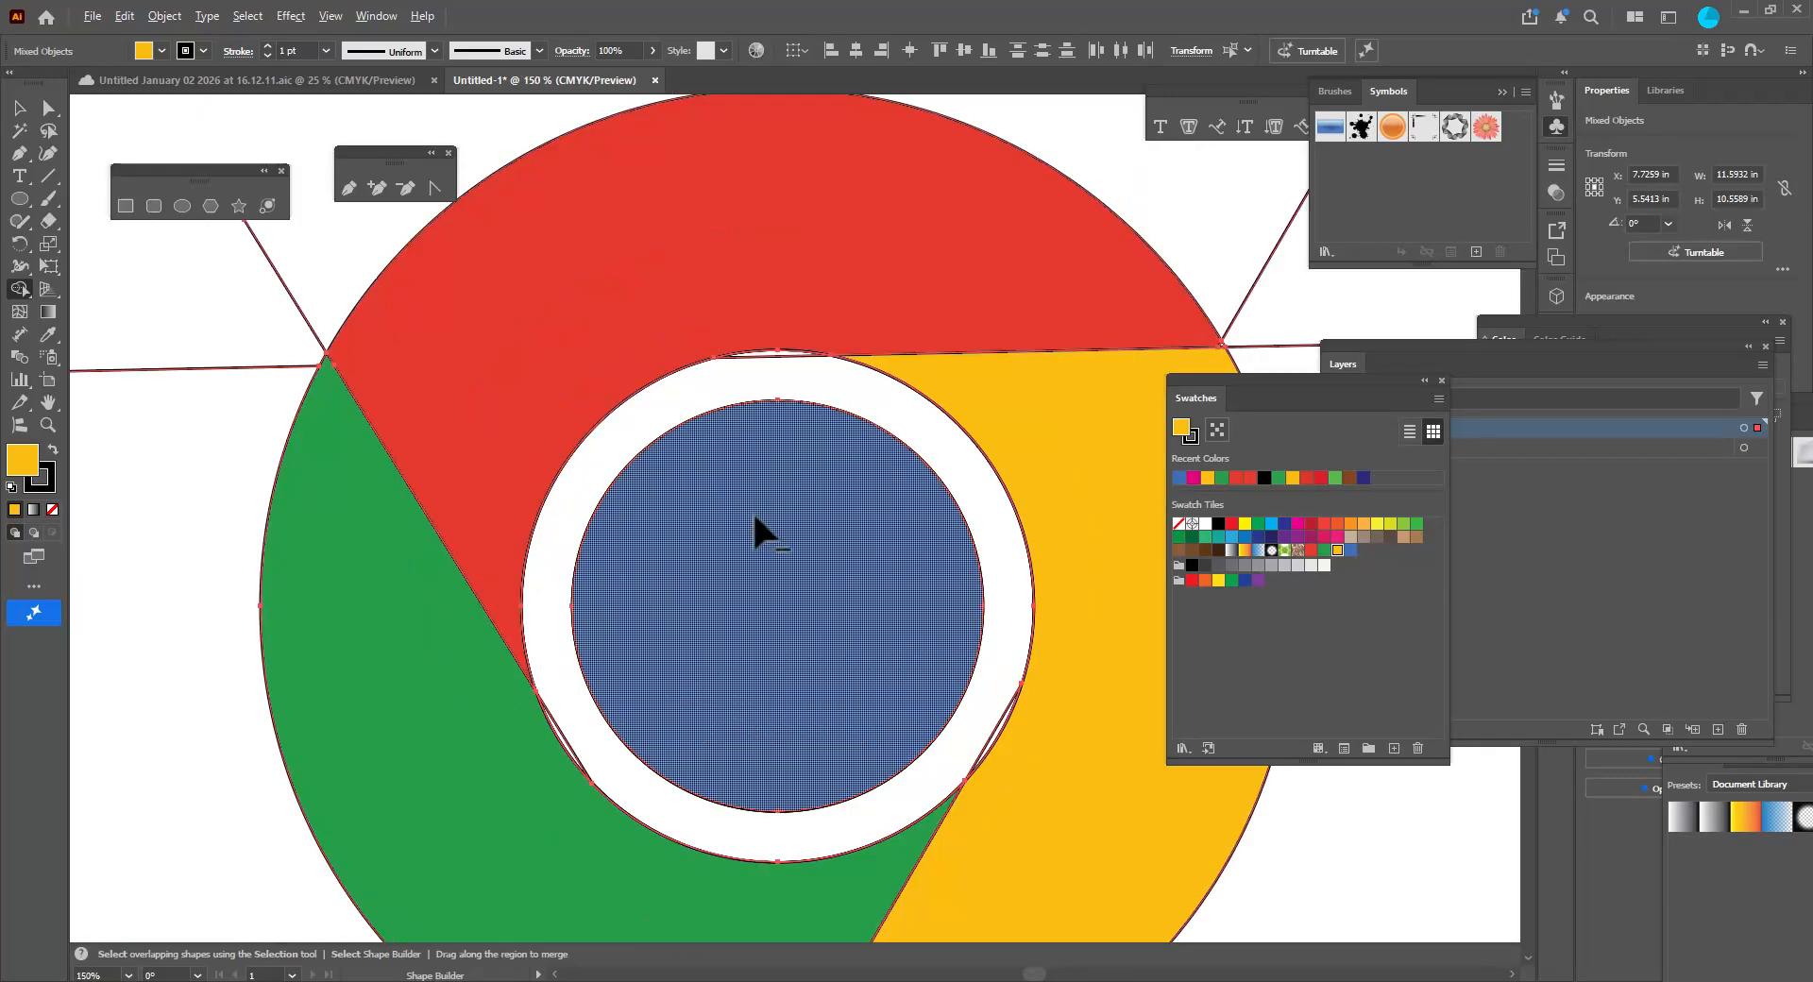
scroll(752, 384, up, 2)
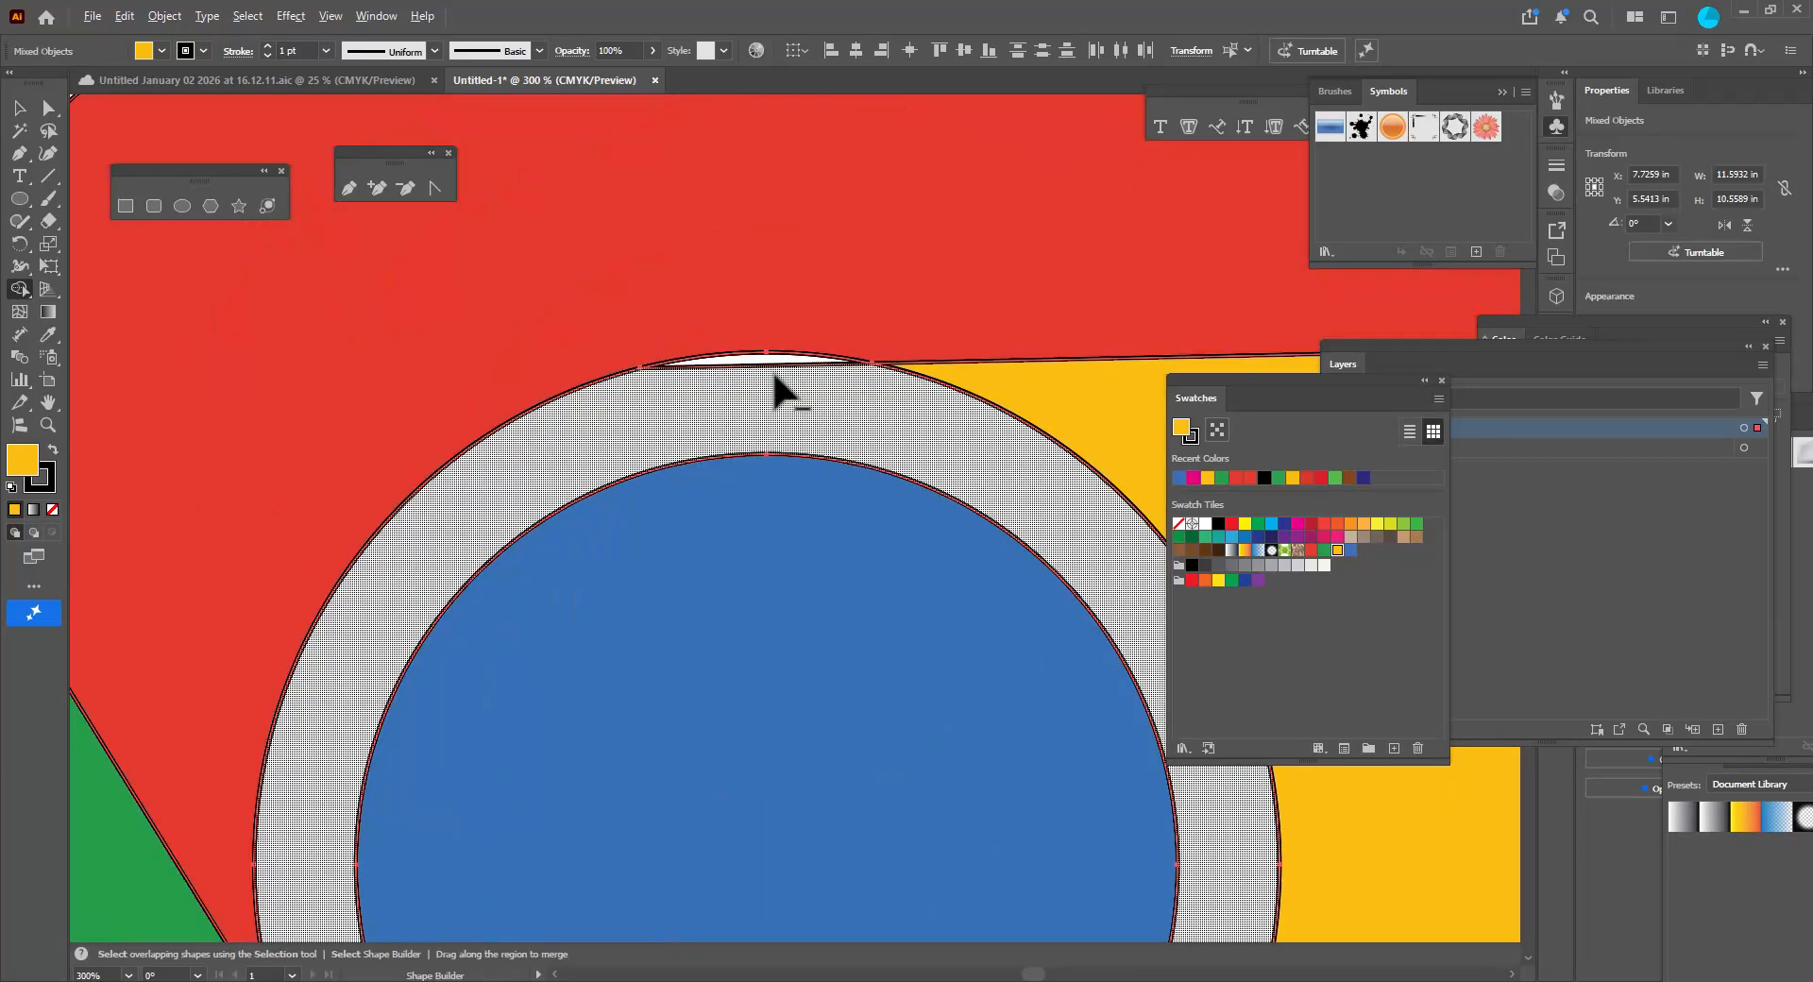
scroll(773, 372, up, 1)
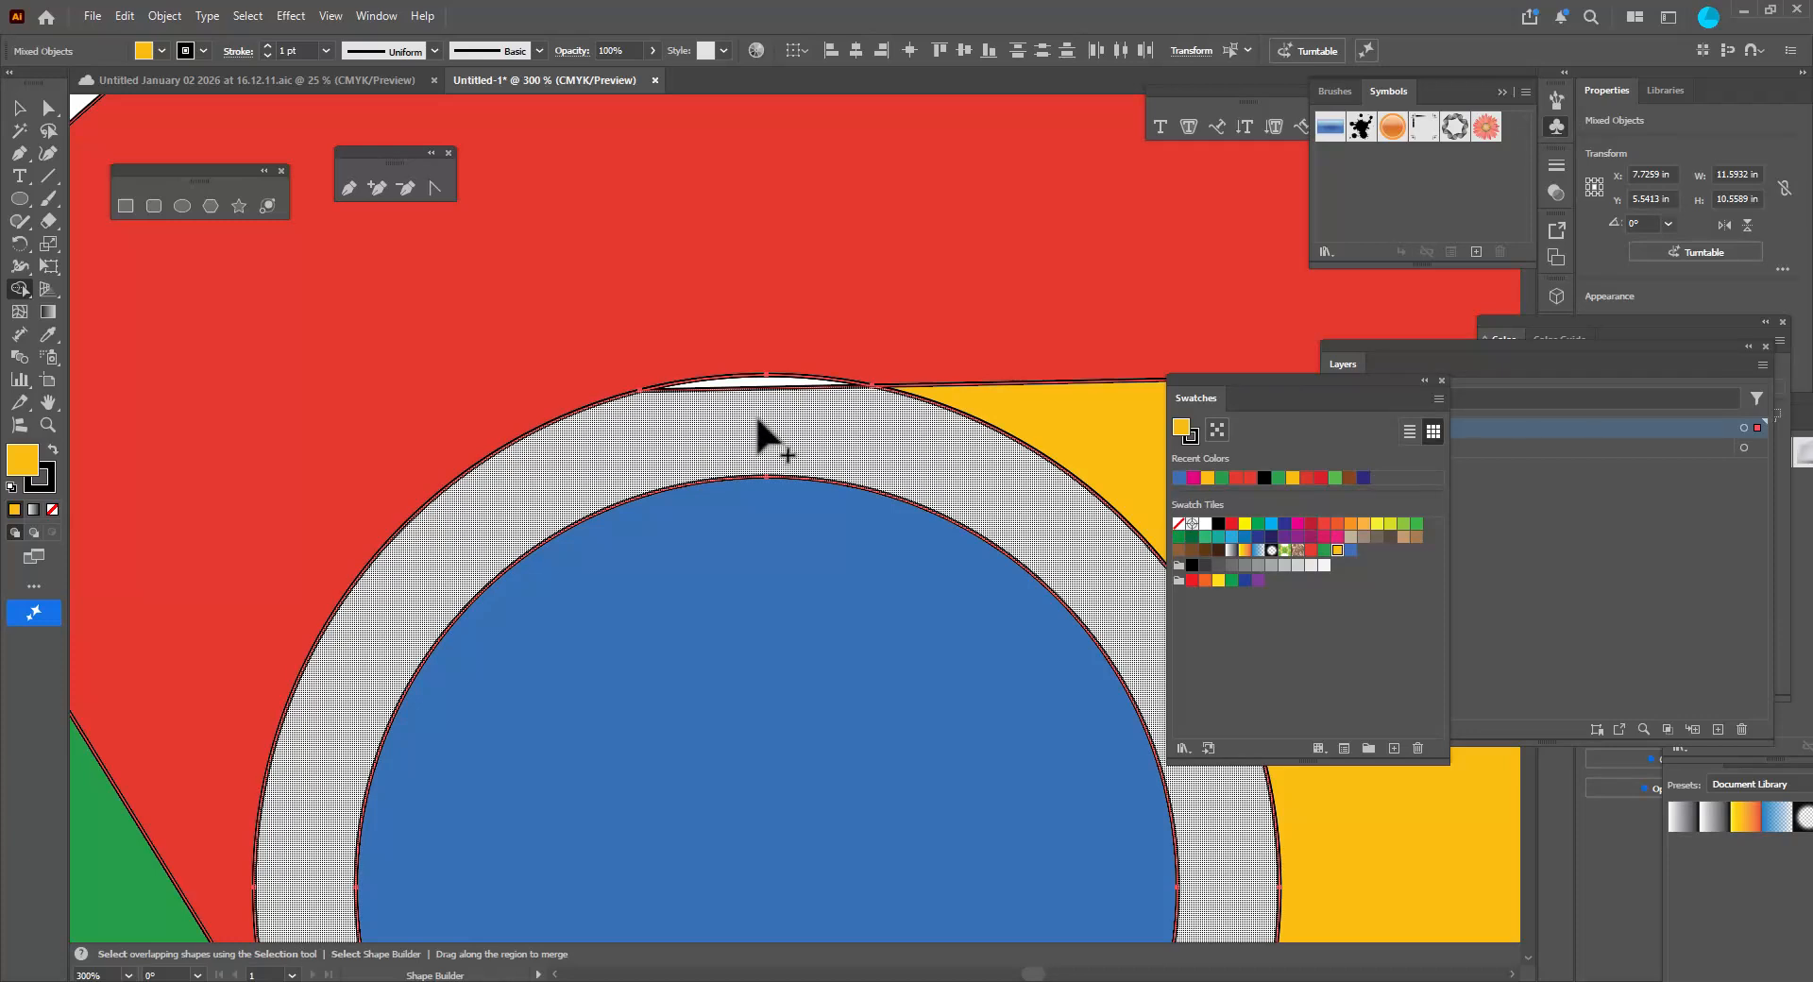
mouse_move(765, 421)
mouse_down()
mouse_move(755, 389)
mouse_move(739, 408)
mouse_up()
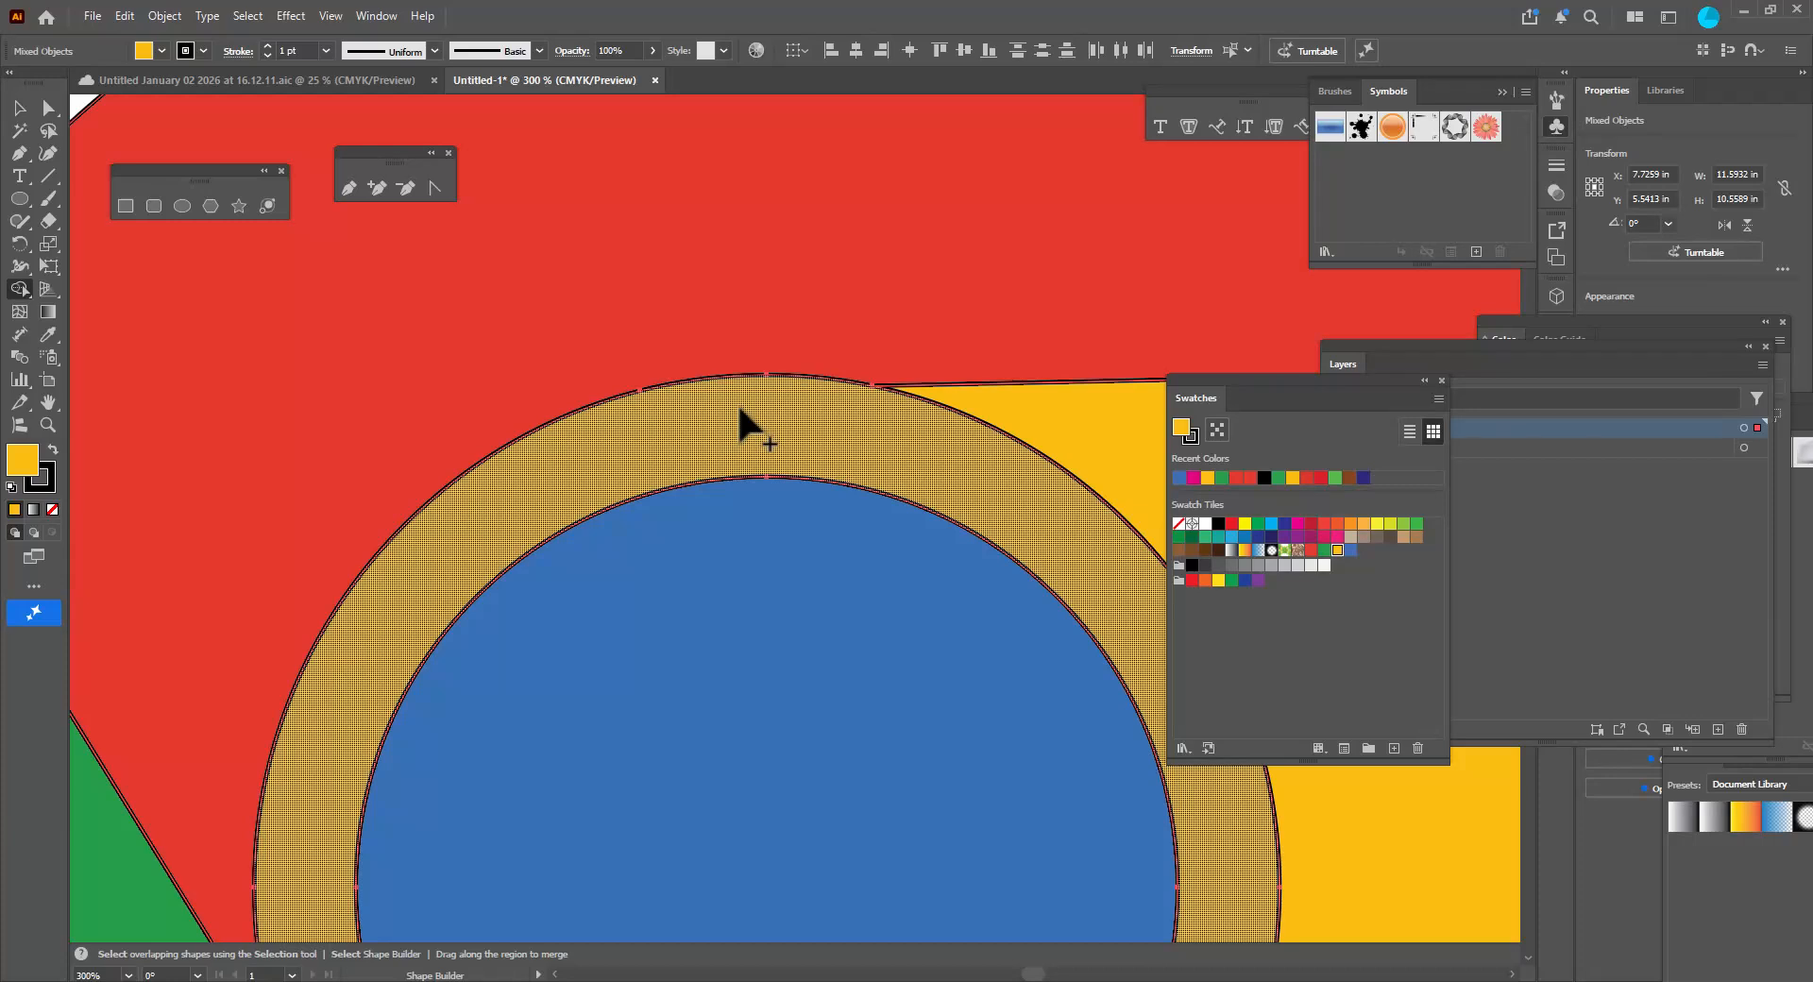
Set the fill to the white swatch and merge the sliver at the middle circle's top into the ring around the blue centre.
key(v)
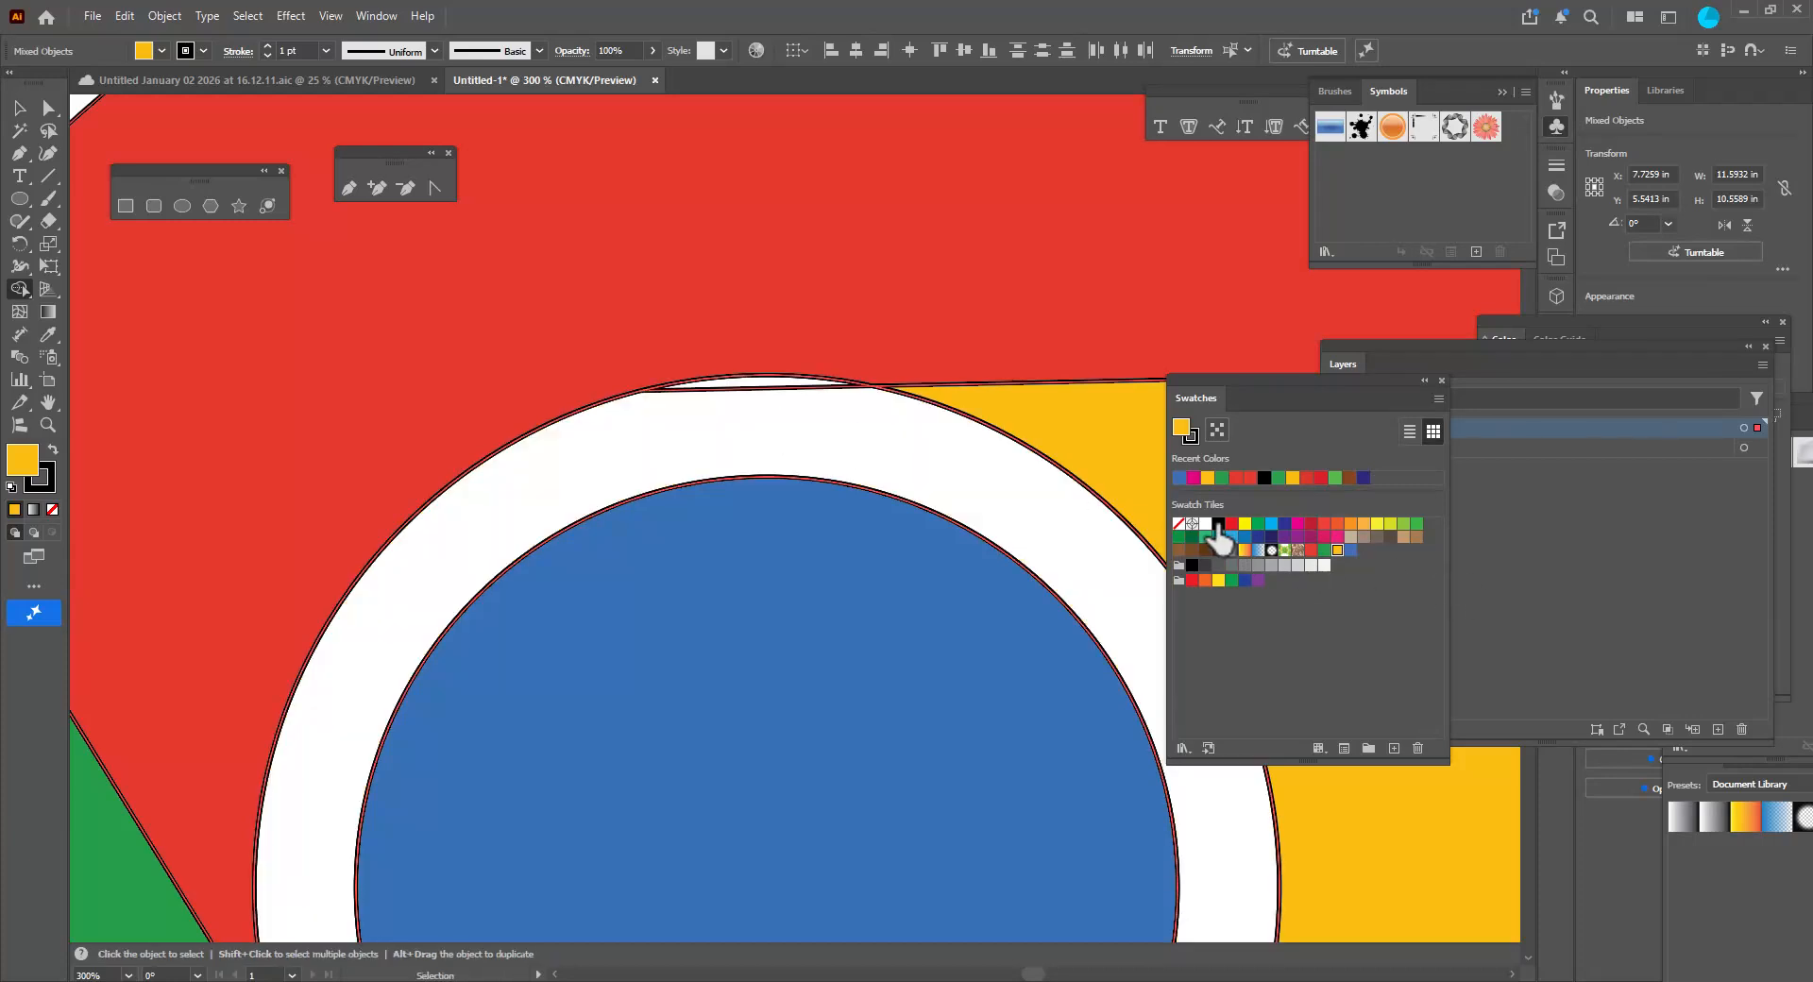
click(1207, 525)
key(shift+m)
click(767, 392)
scroll(723, 416, down, 4)
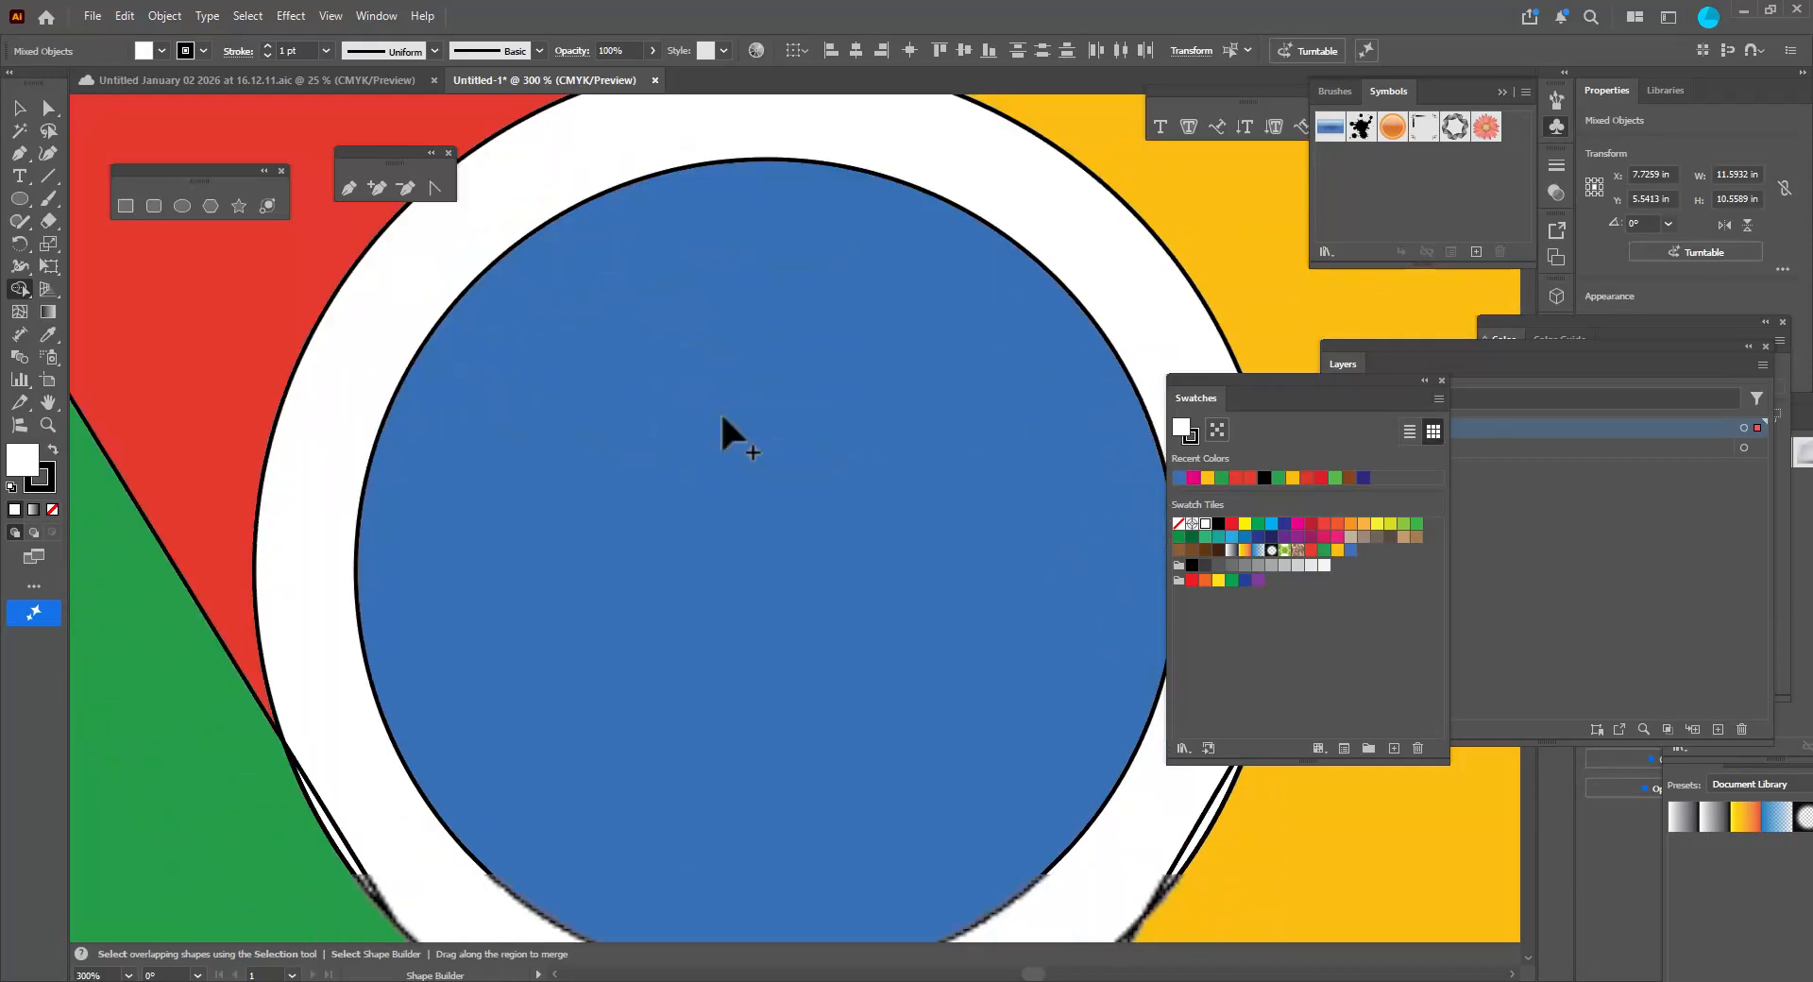
Merge the thin slivers at the ring's lower-left and lower-right edges into the white ring.
scroll(721, 416, down, 1)
drag(368, 700, 330, 714)
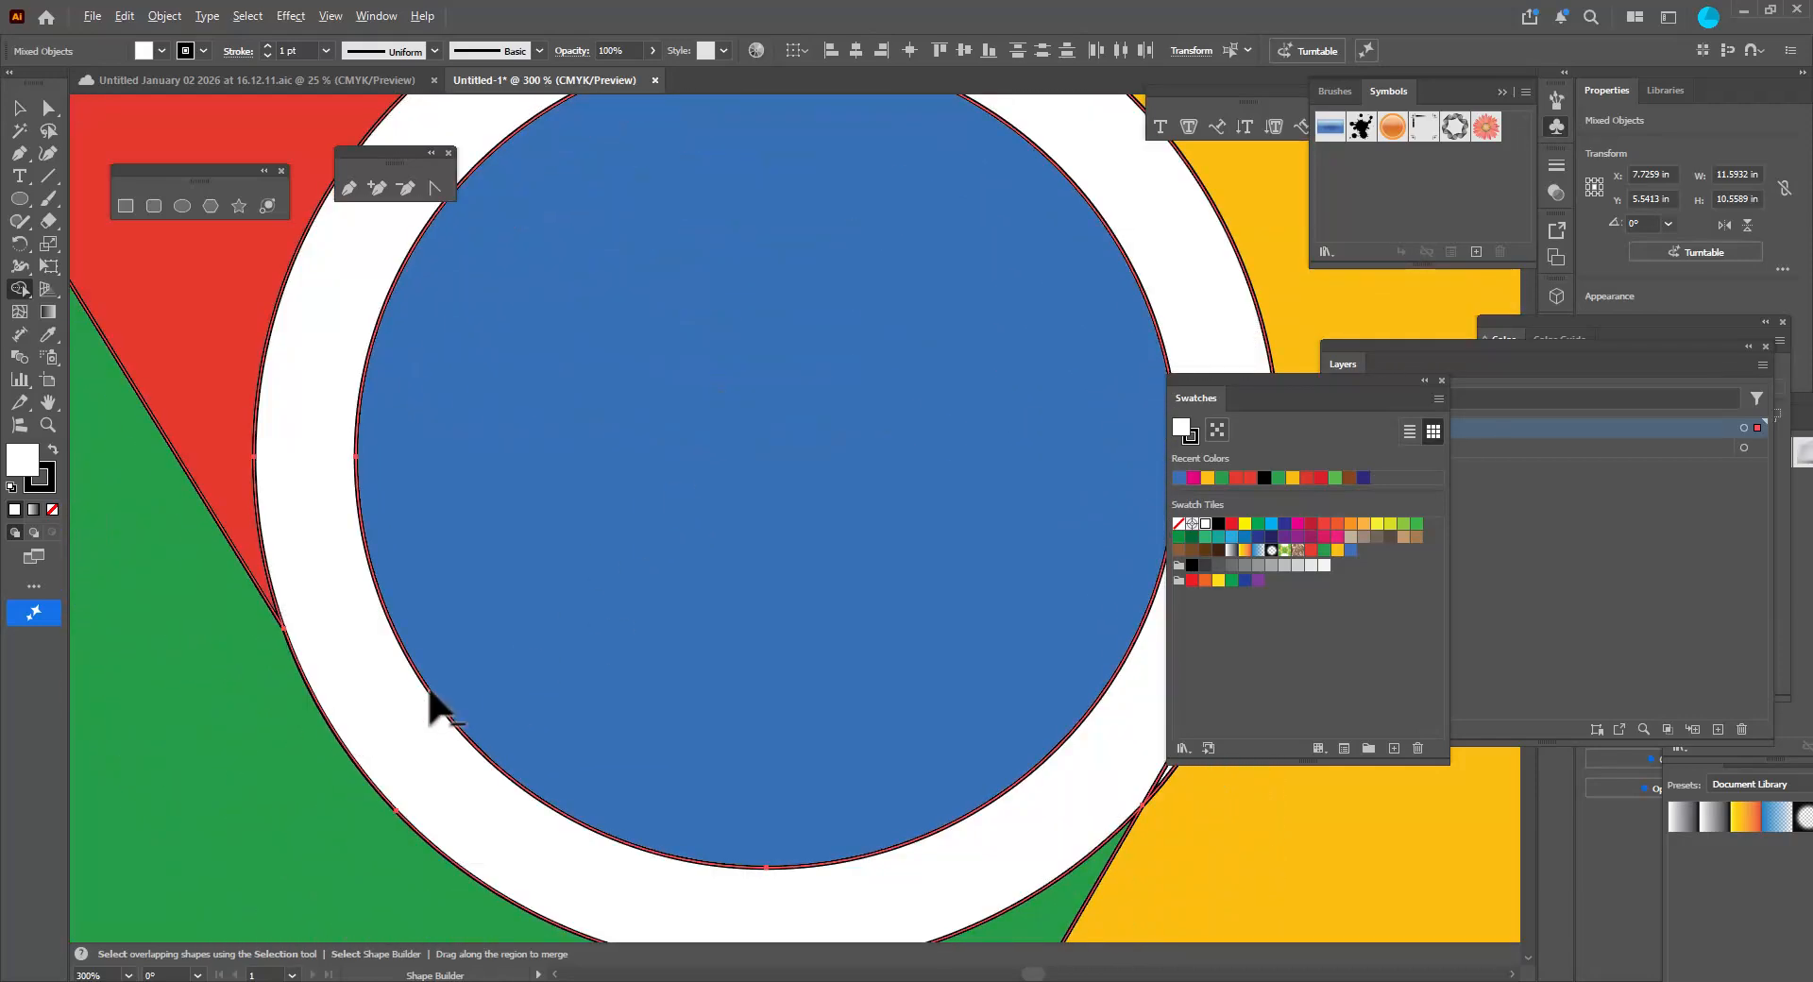
scroll(529, 694, down, 3)
scroll(640, 696, up, 3)
click(773, 672)
scroll(765, 642, down, 5)
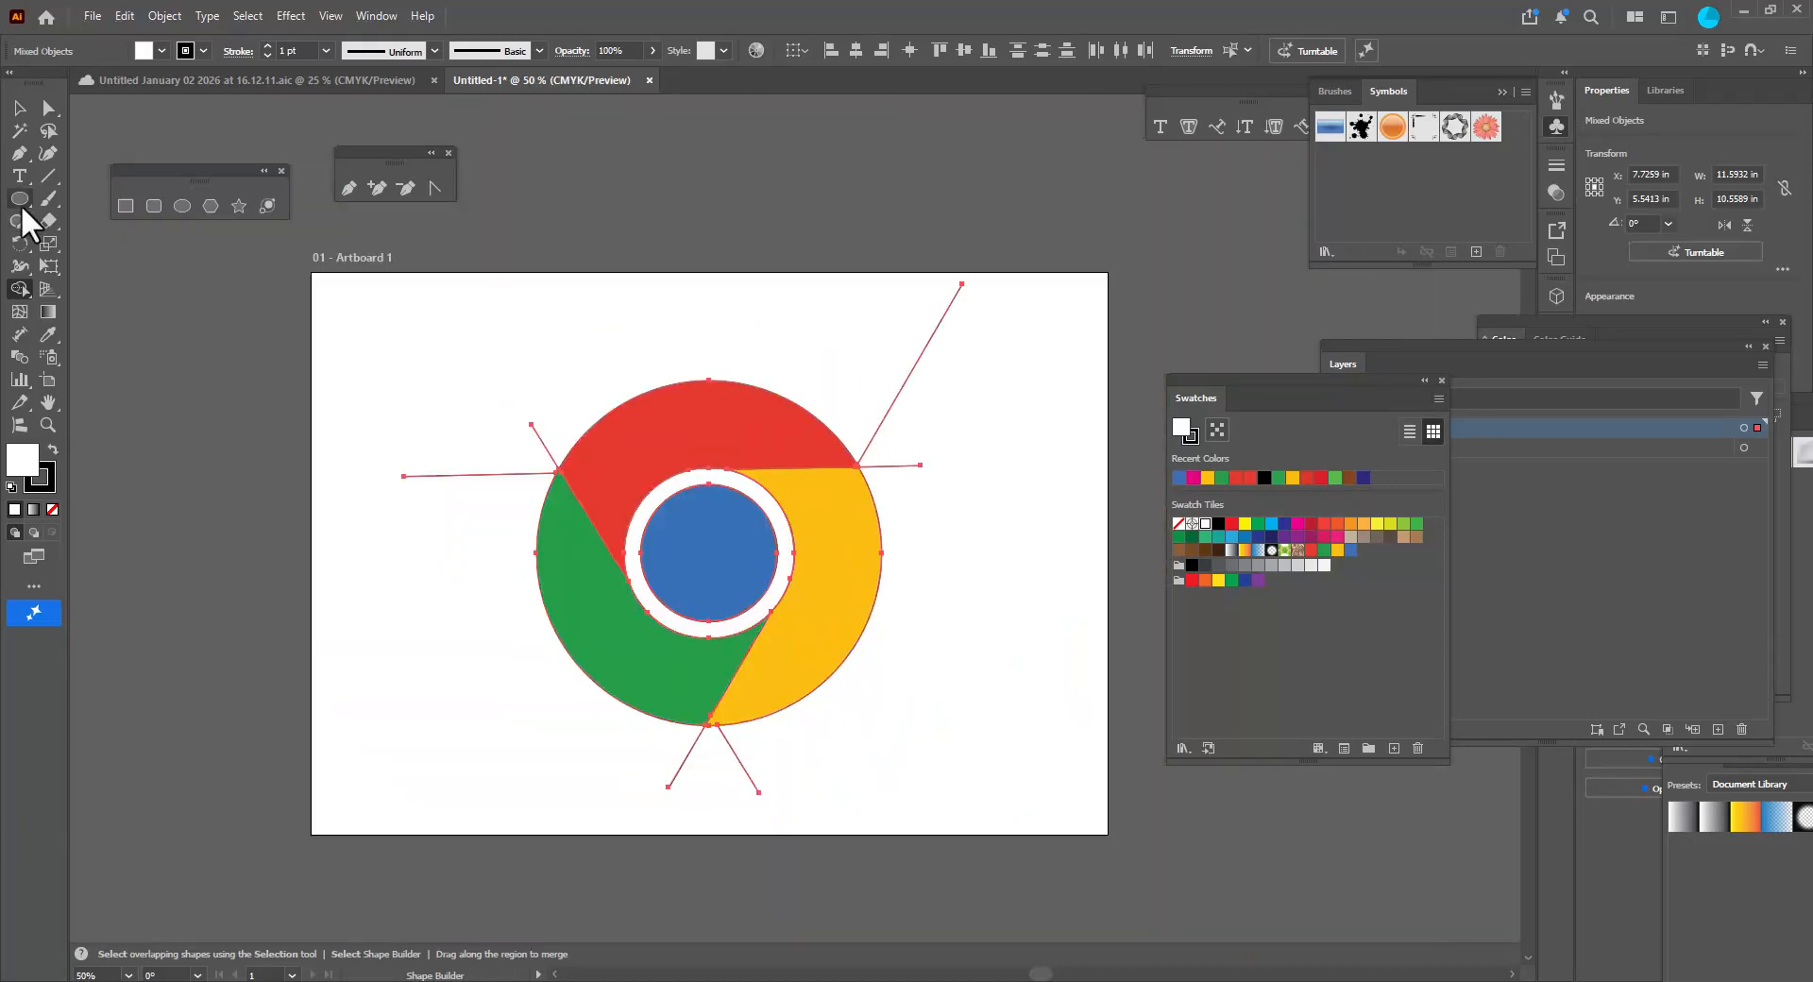
Delete the six leftover line ends sticking out around the logo's outer circle.
click(19, 108)
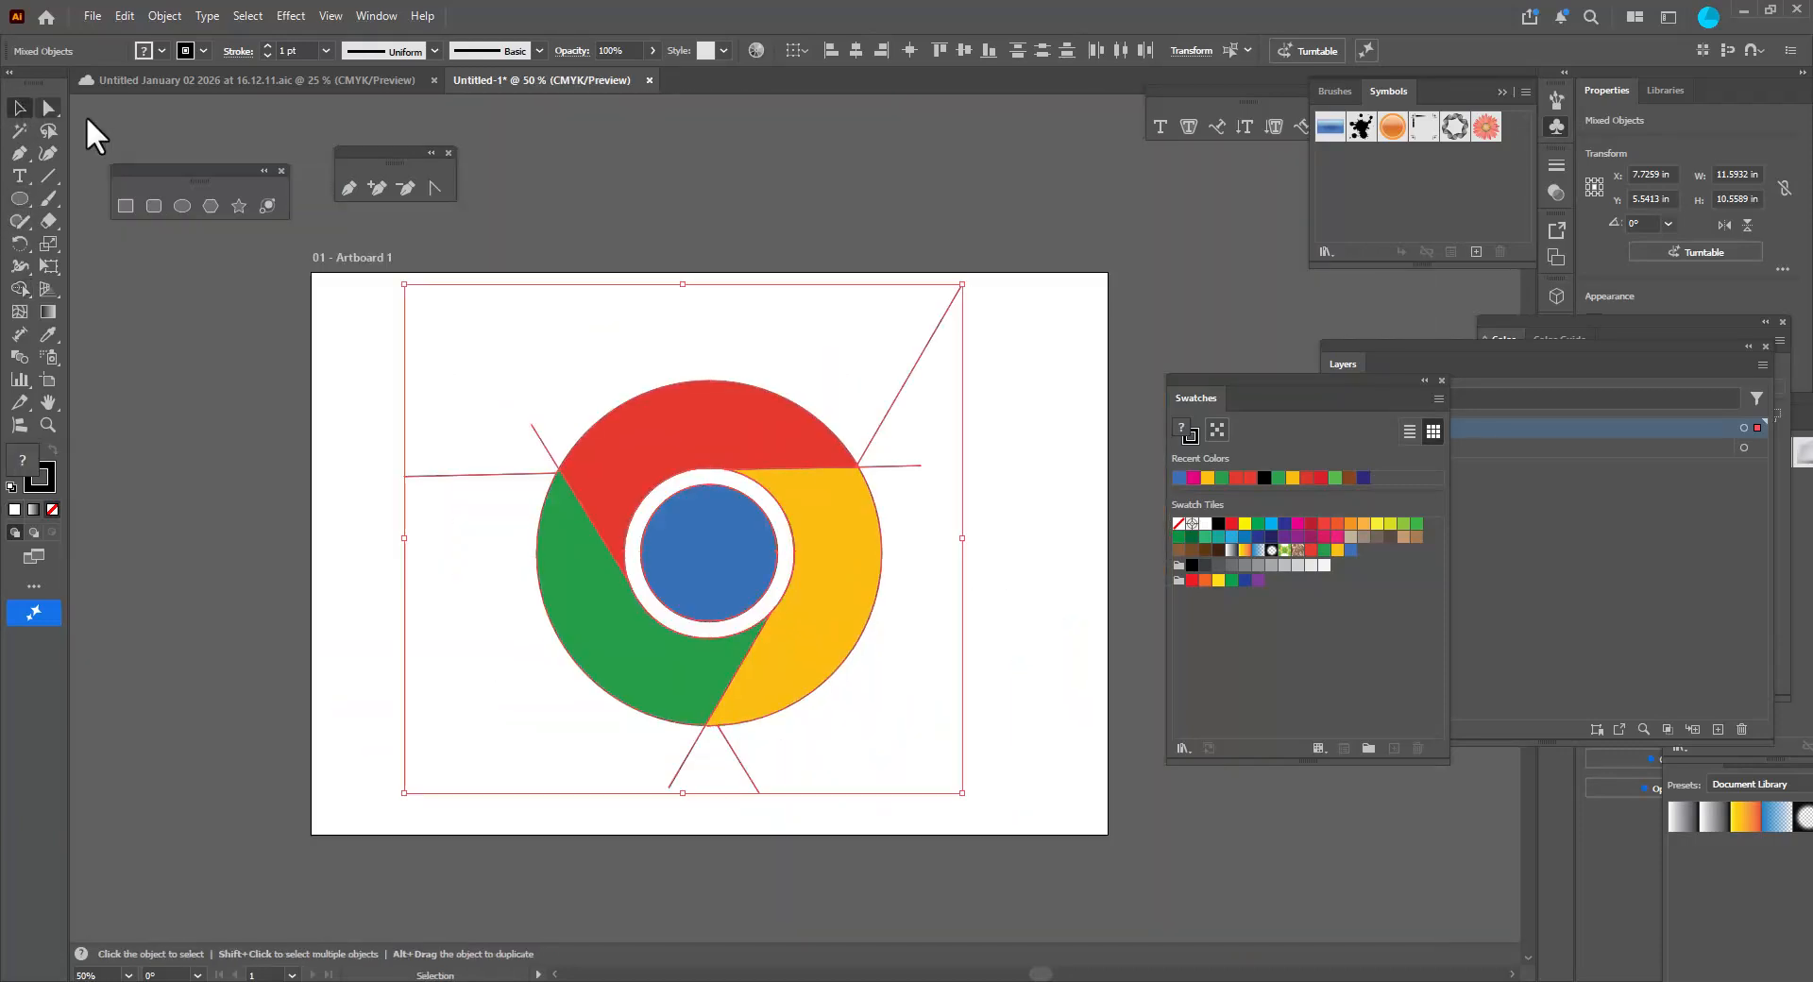
click(1022, 429)
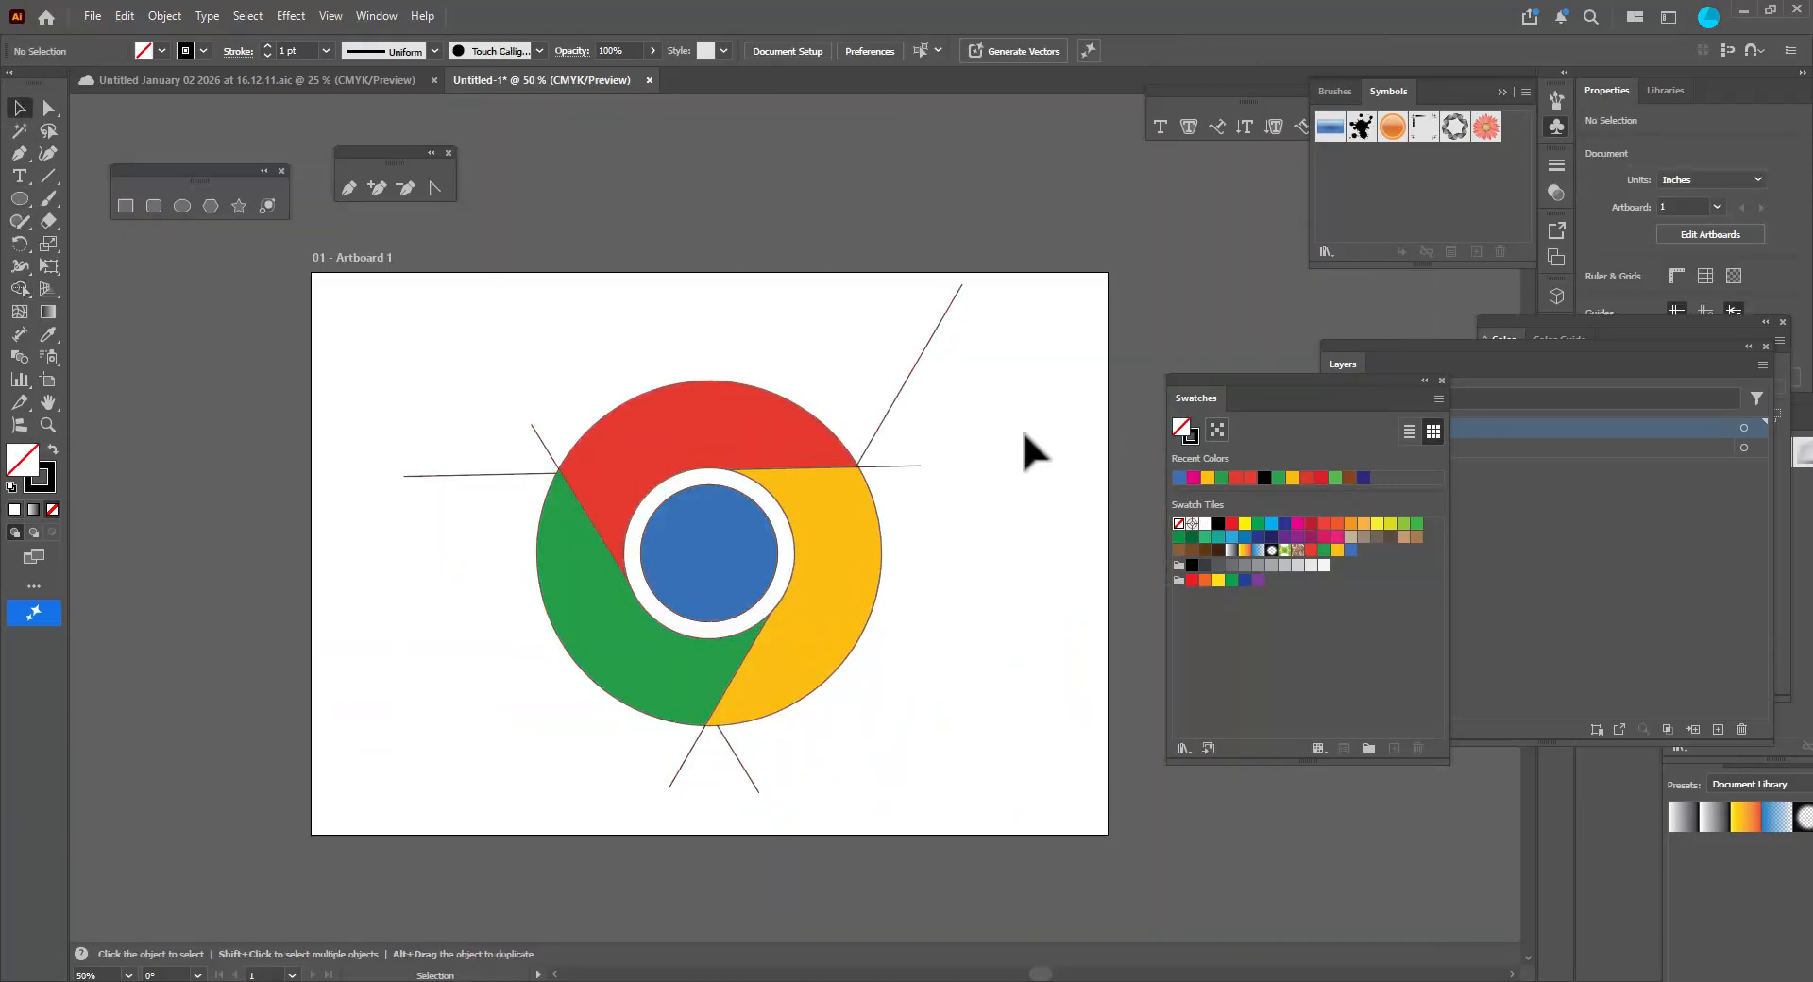
click(961, 287)
key(Delete)
click(916, 466)
key(Delete)
click(736, 752)
key(Delete)
click(685, 757)
key(Delete)
click(464, 475)
key(Delete)
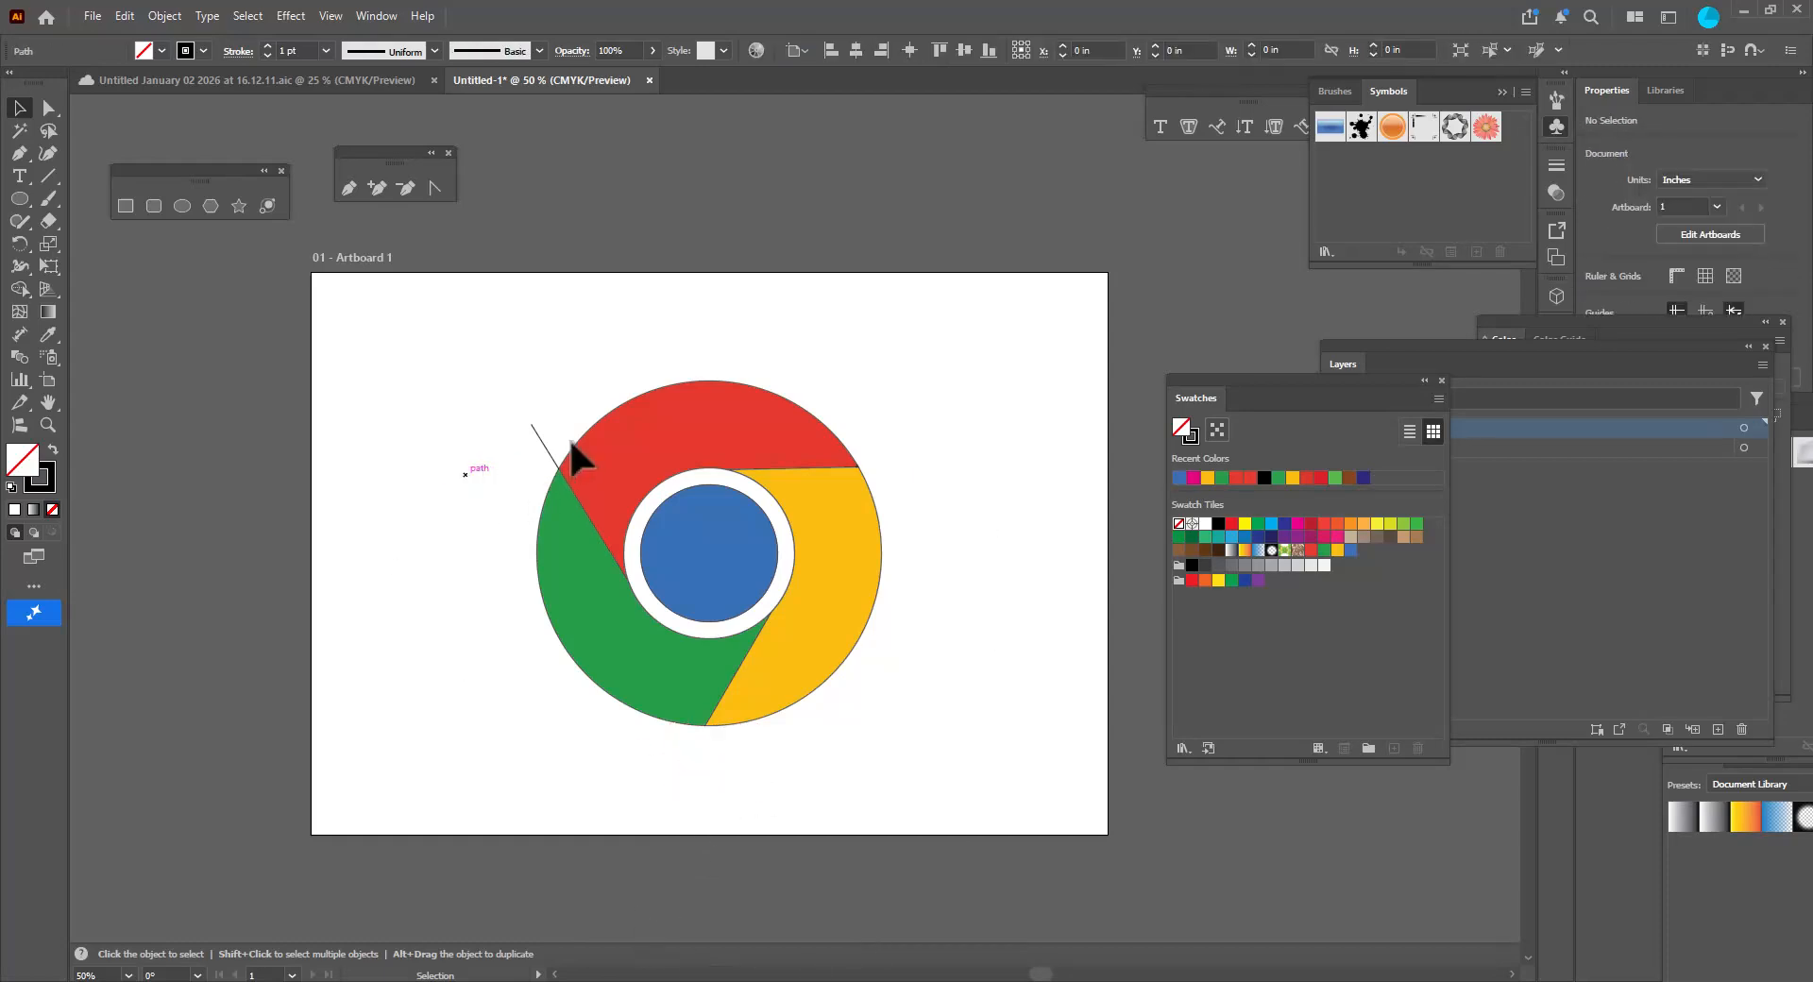
click(545, 444)
key(Delete)
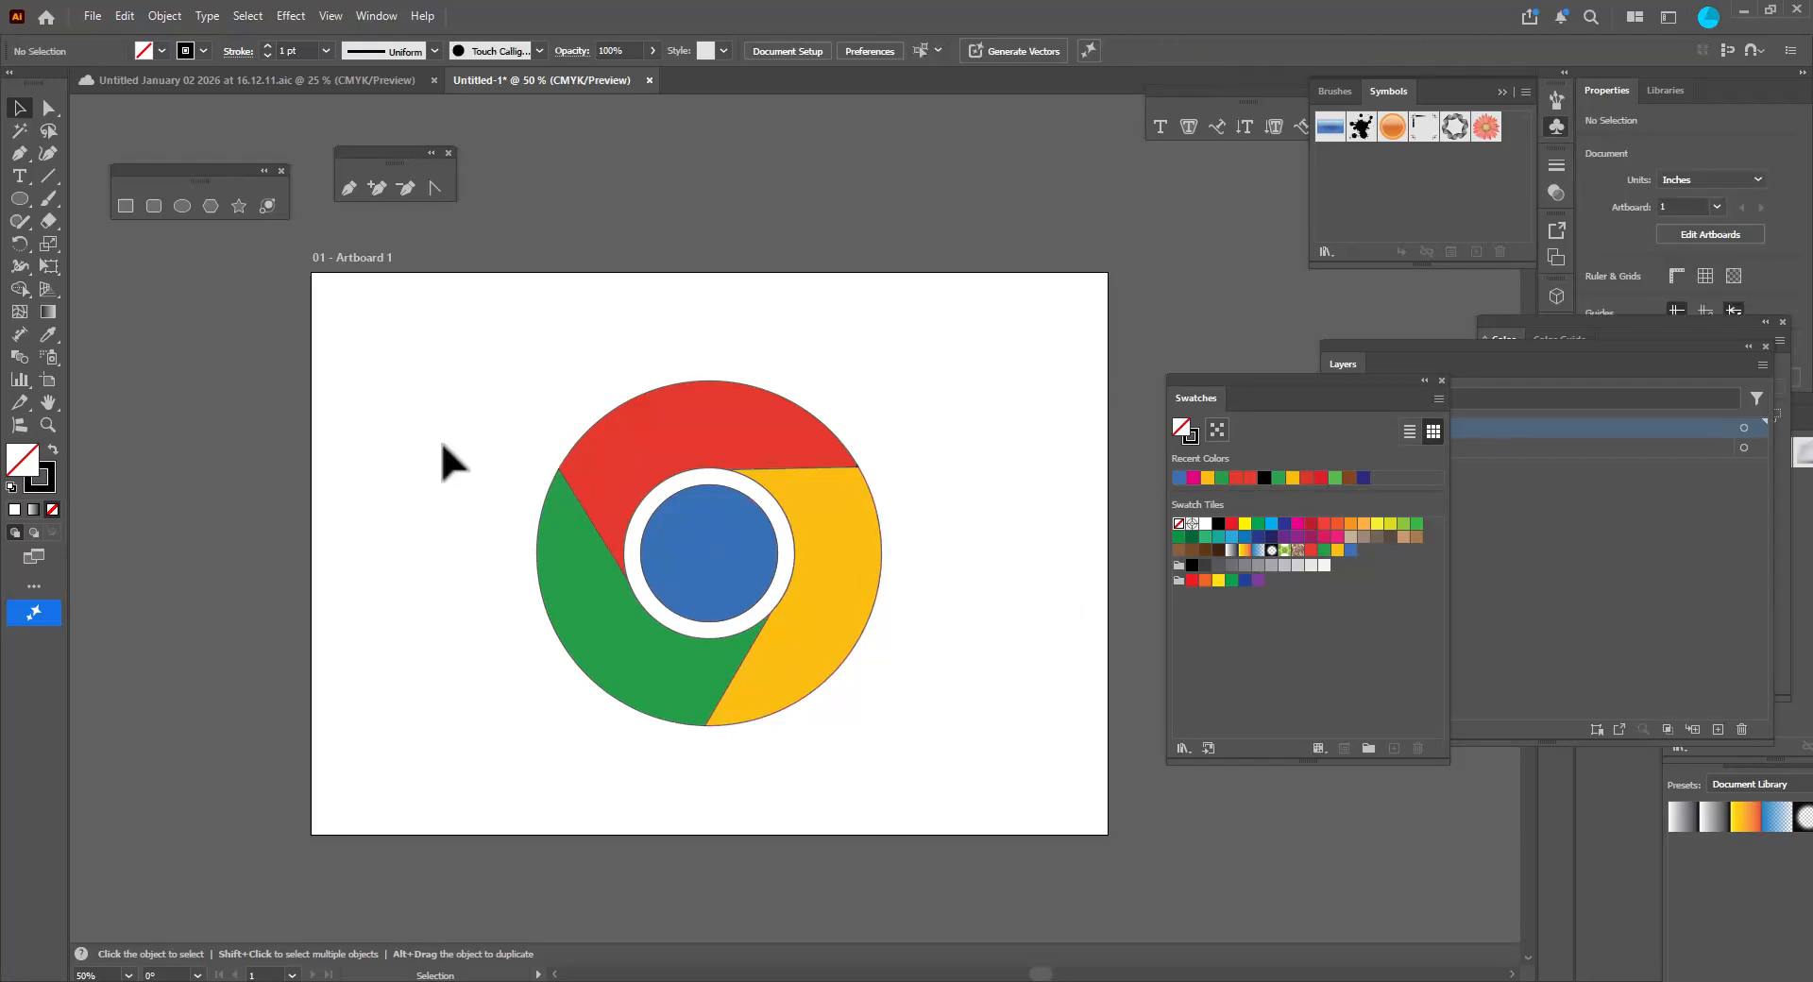
Select the whole Chrome logo and remove its stroke.
drag(457, 345, 977, 824)
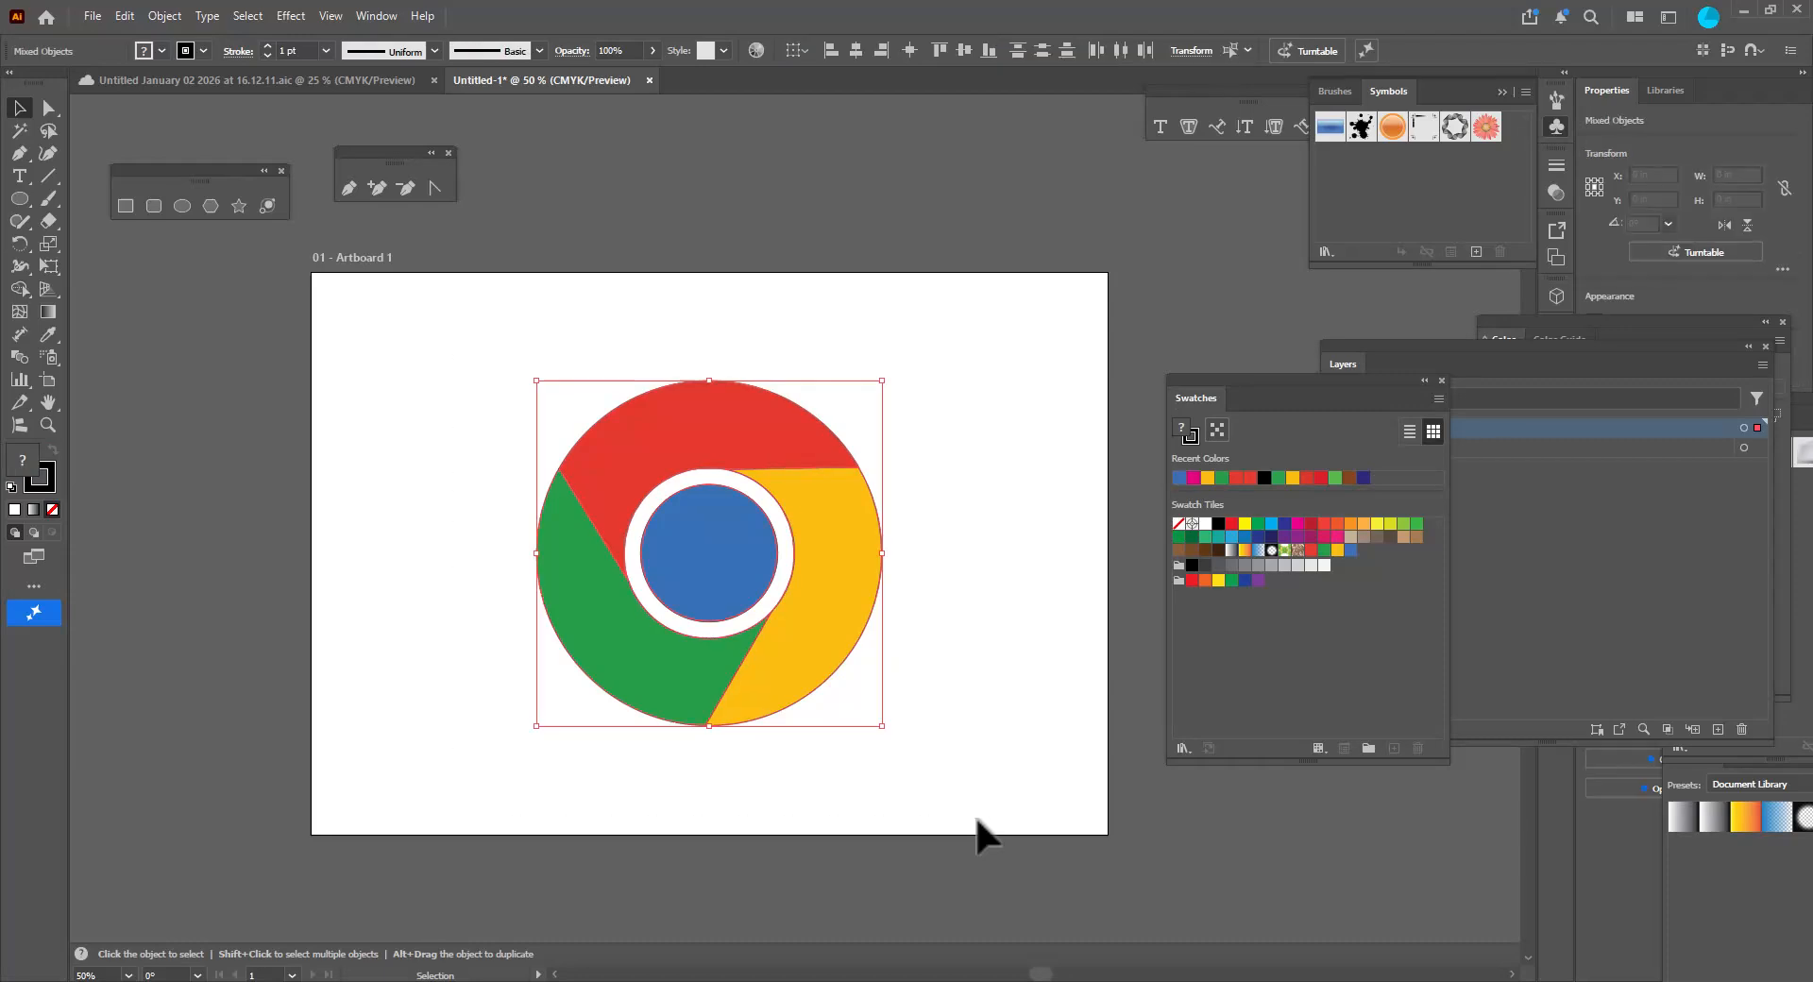
click(45, 480)
click(51, 508)
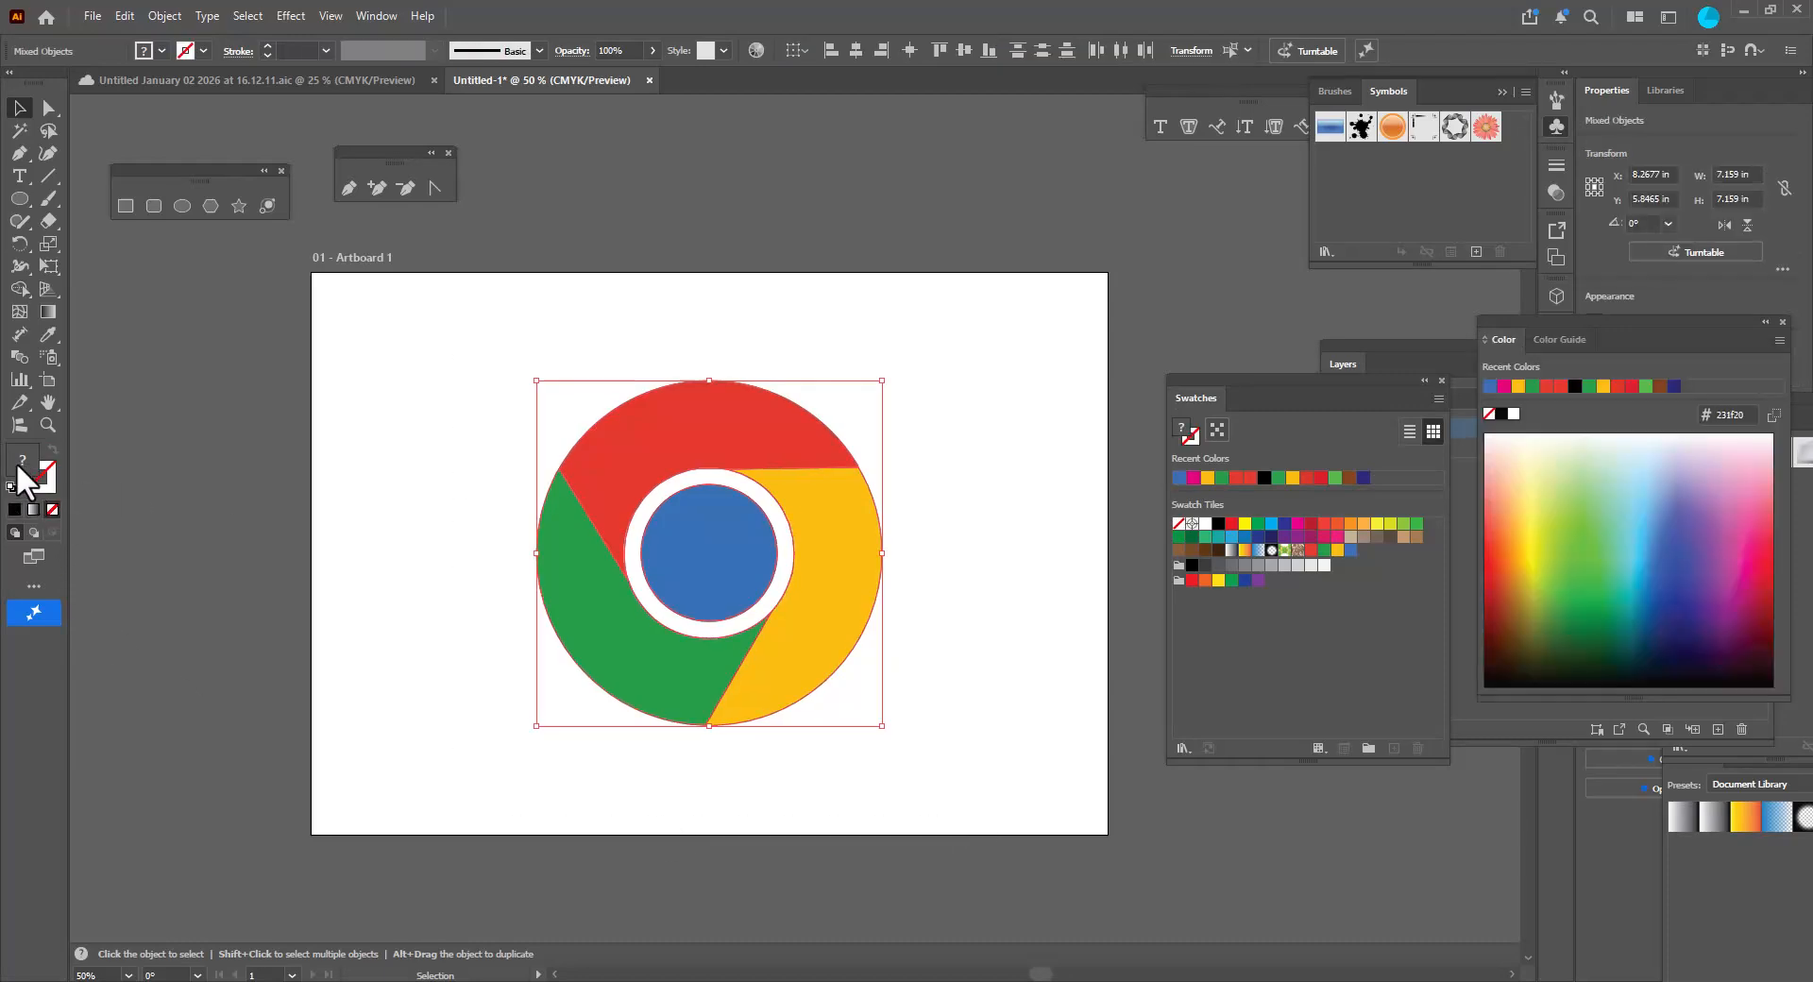
click(382, 559)
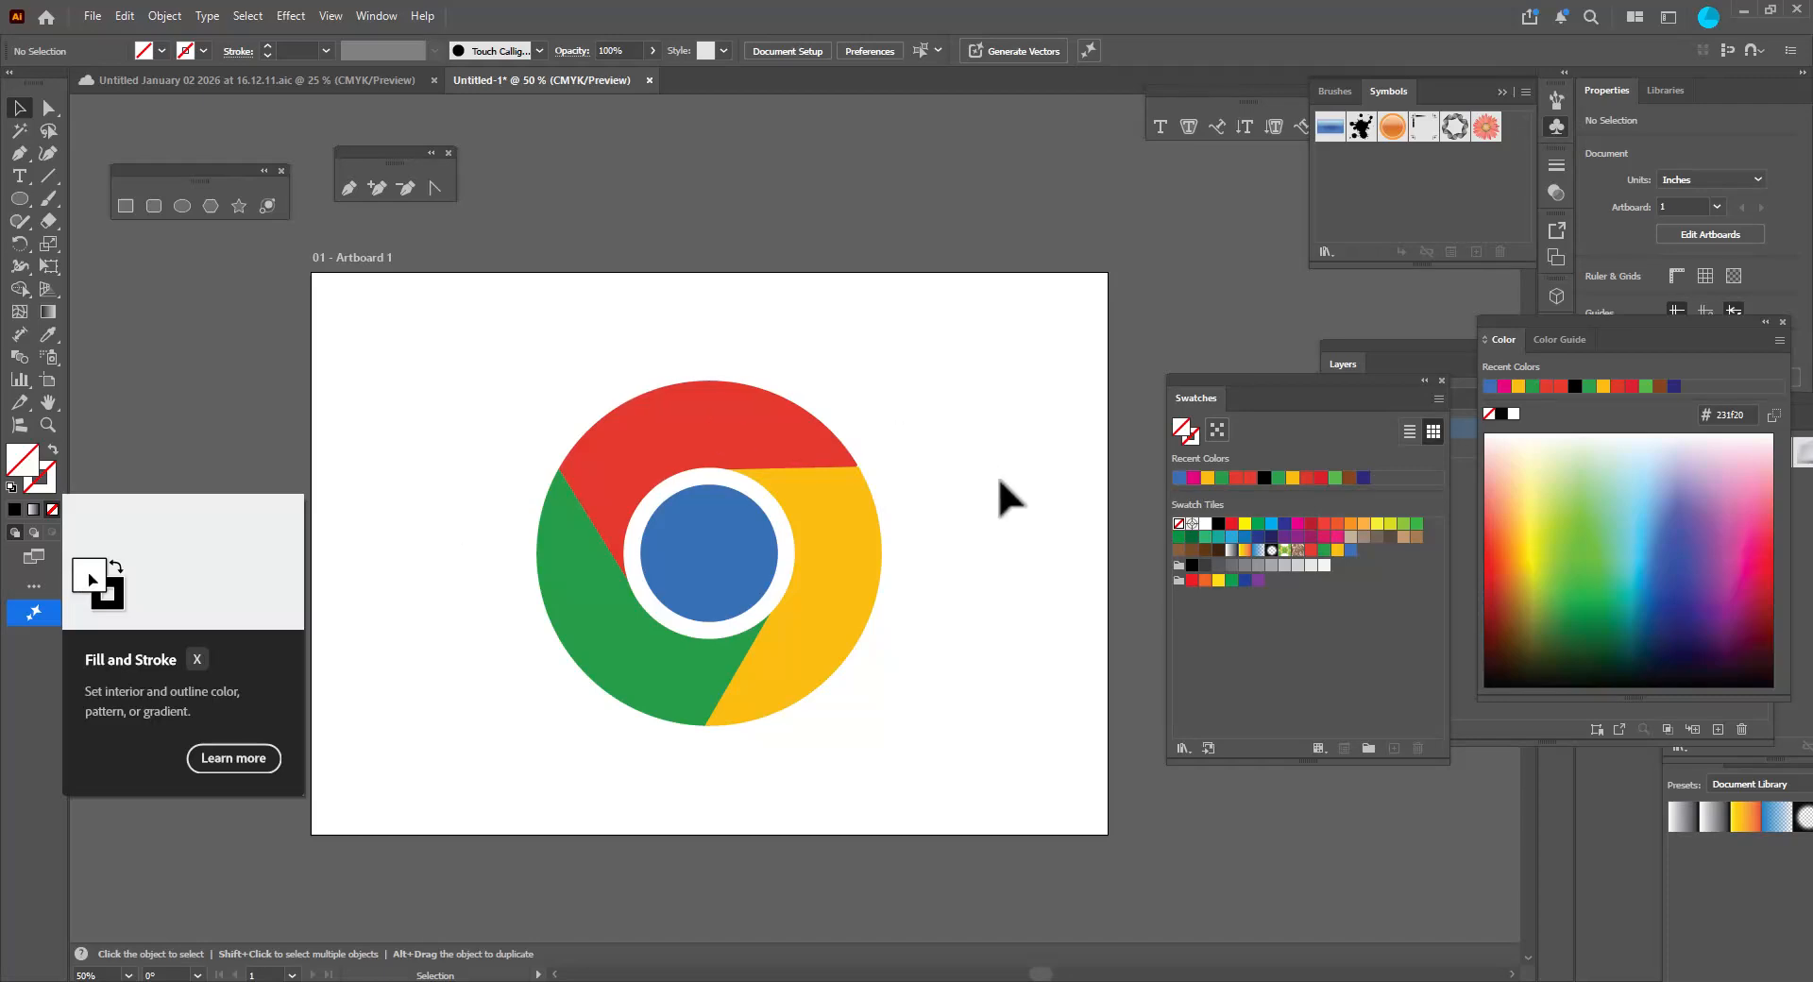
scroll(981, 479, down, 2)
scroll(980, 479, up, 2)
drag(954, 487, 1014, 478)
scroll(950, 487, up, 1)
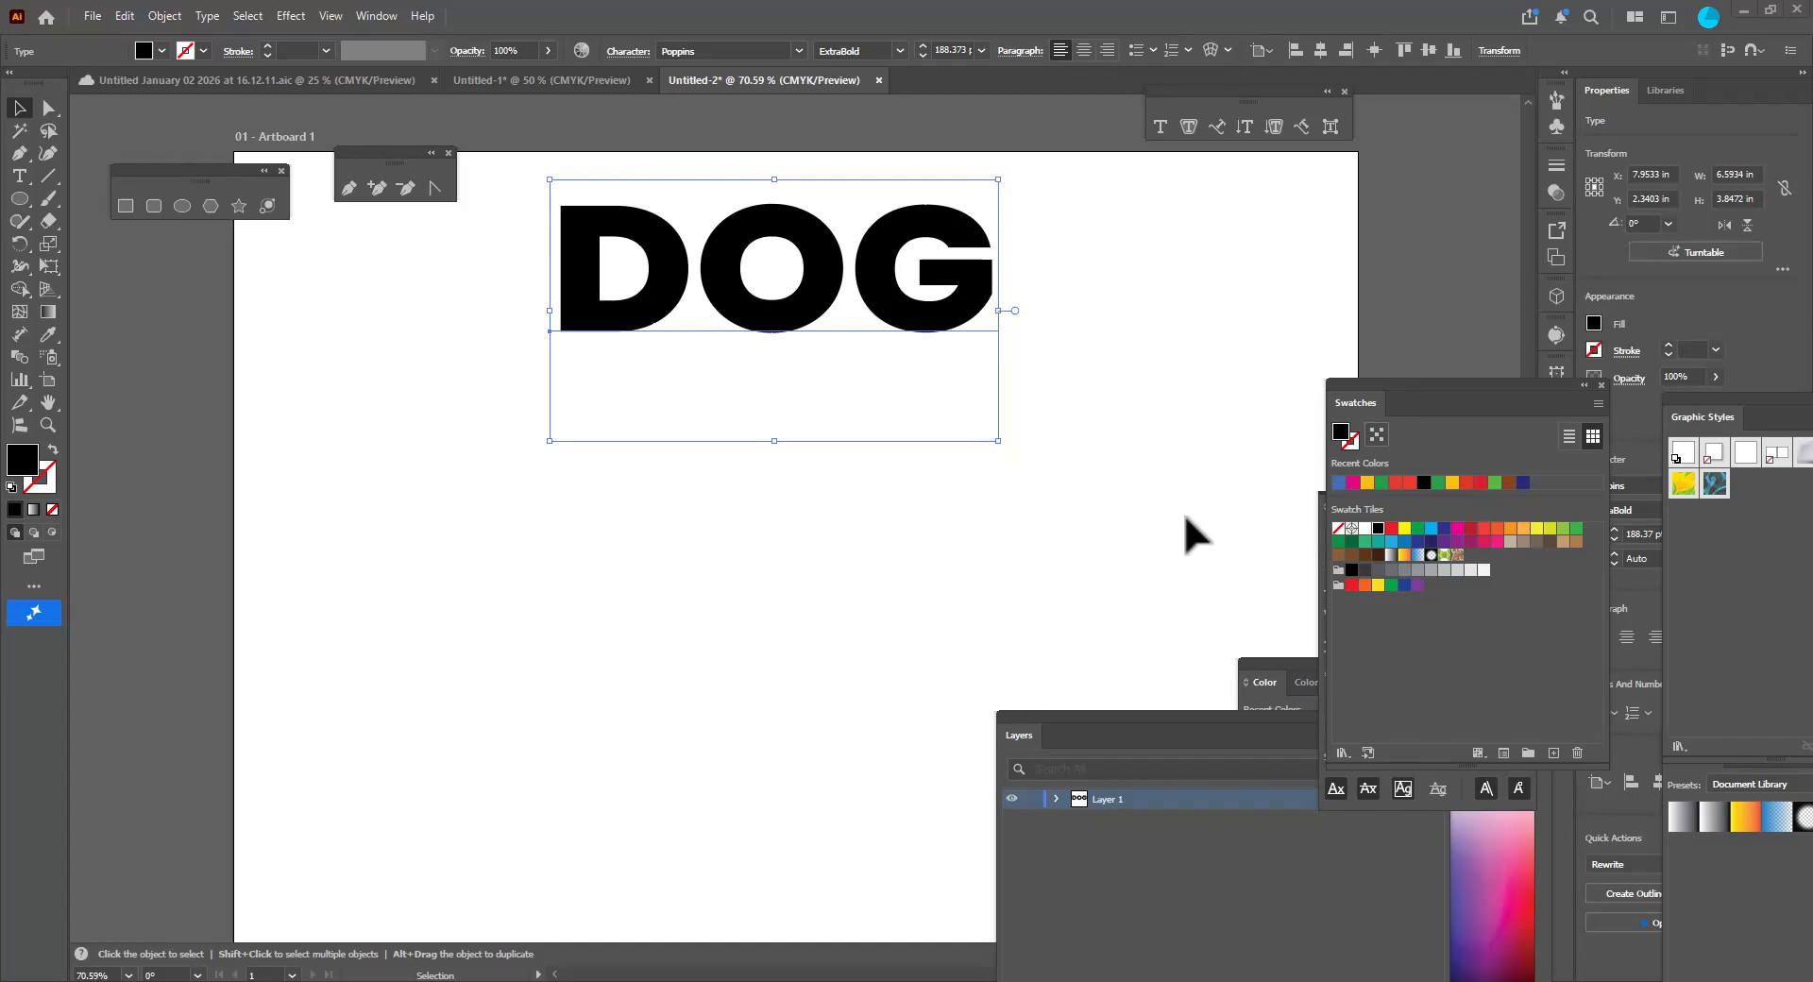
Place the image dog1 as a linked file in the document with the DOG text.
click(92, 15)
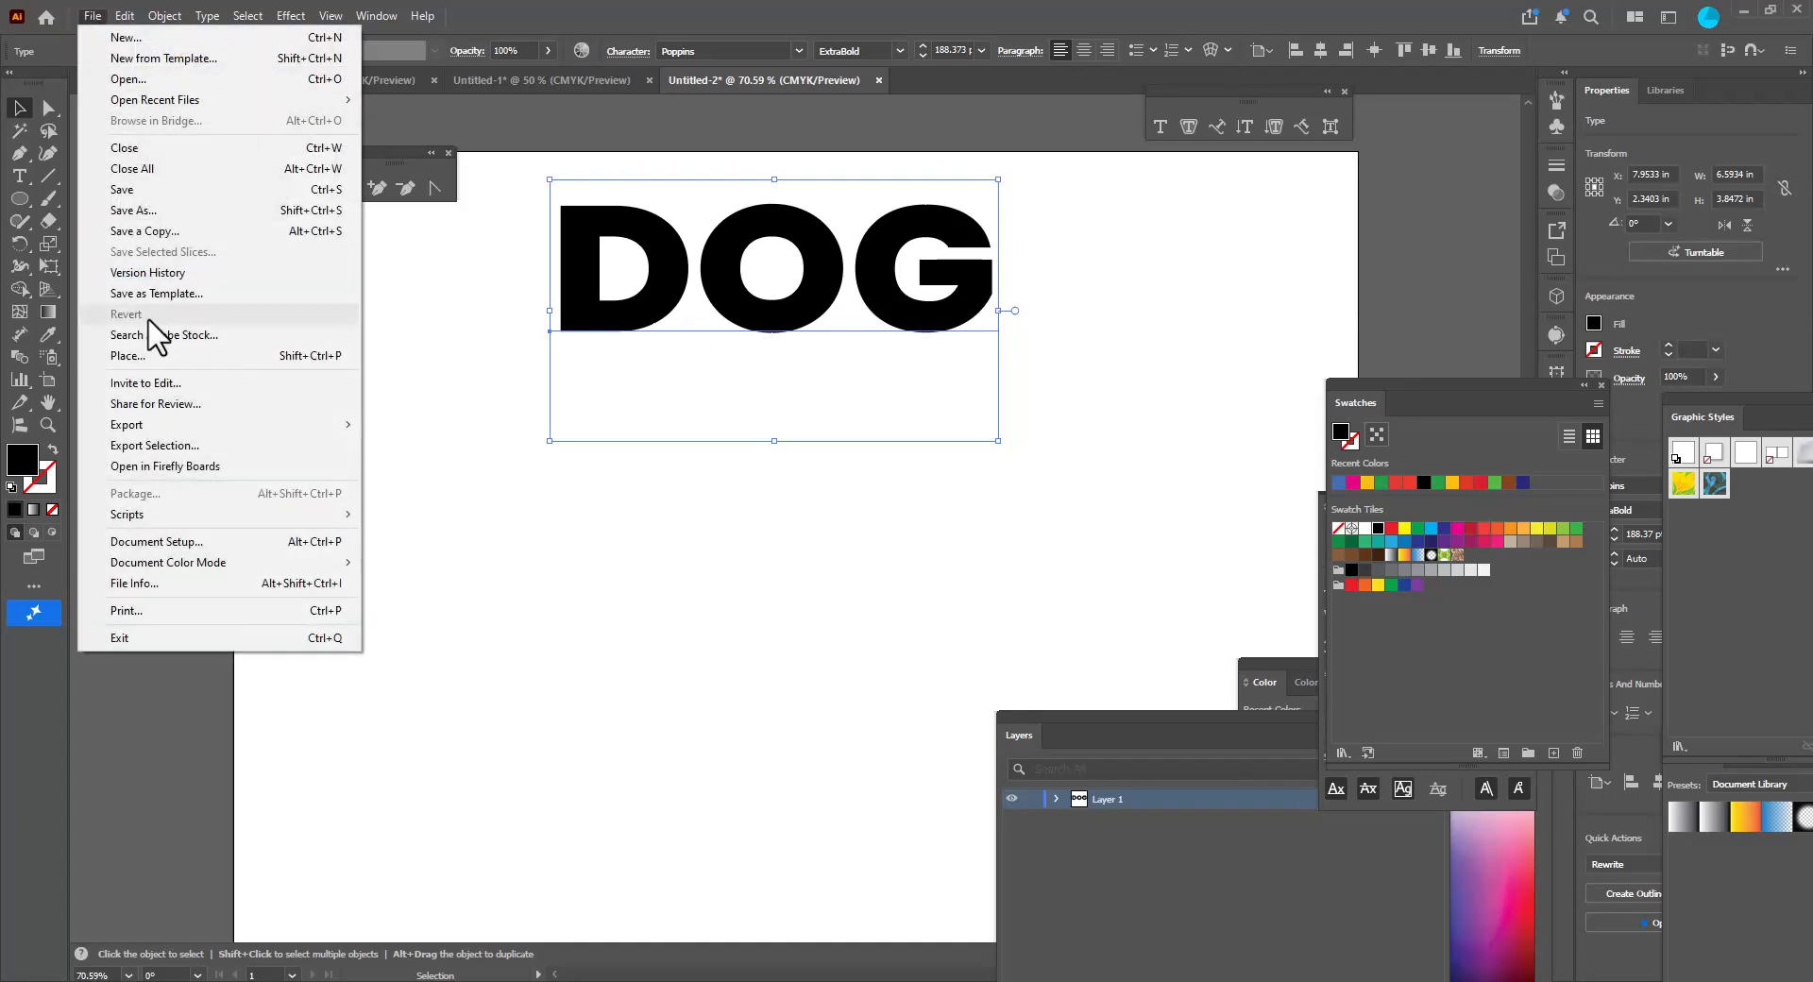
click(166, 356)
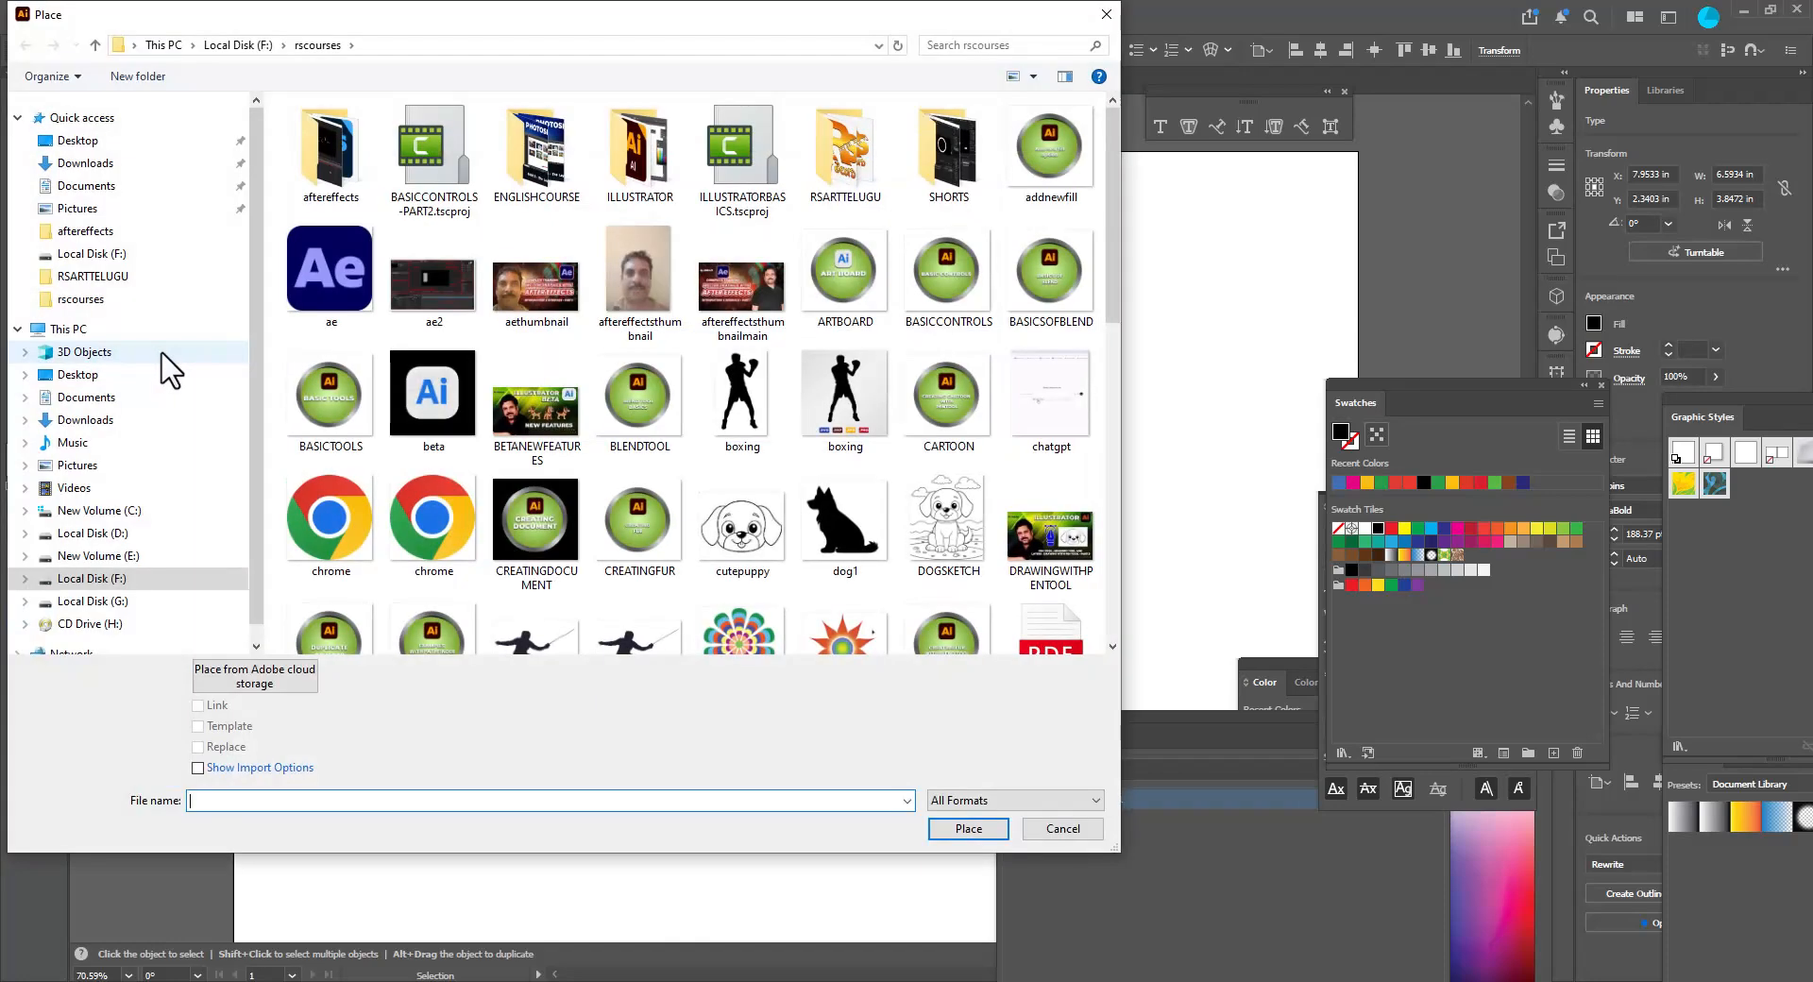
click(870, 505)
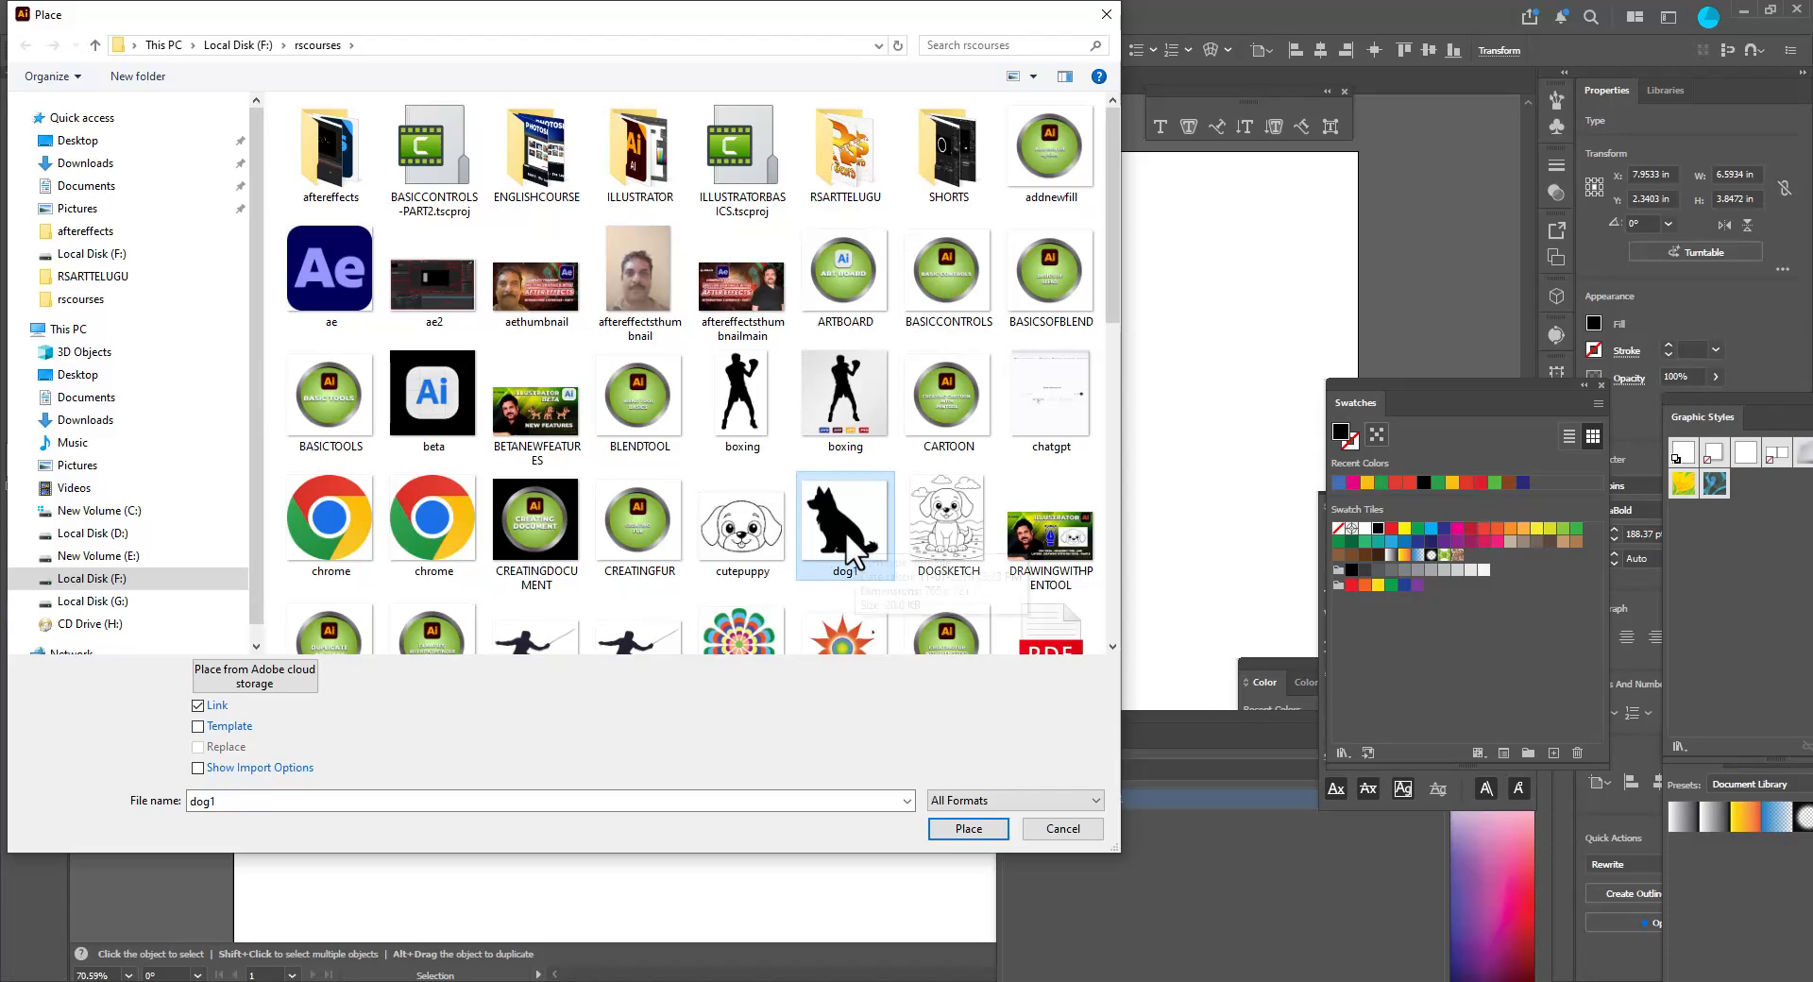
click(968, 828)
click(564, 644)
Move the placed dog image off the artboard to the empty area on its right.
drag(759, 774, 198, 531)
scroll(441, 460, down, 1)
click(453, 477)
scroll(453, 514, down, 3)
drag(338, 543, 867, 452)
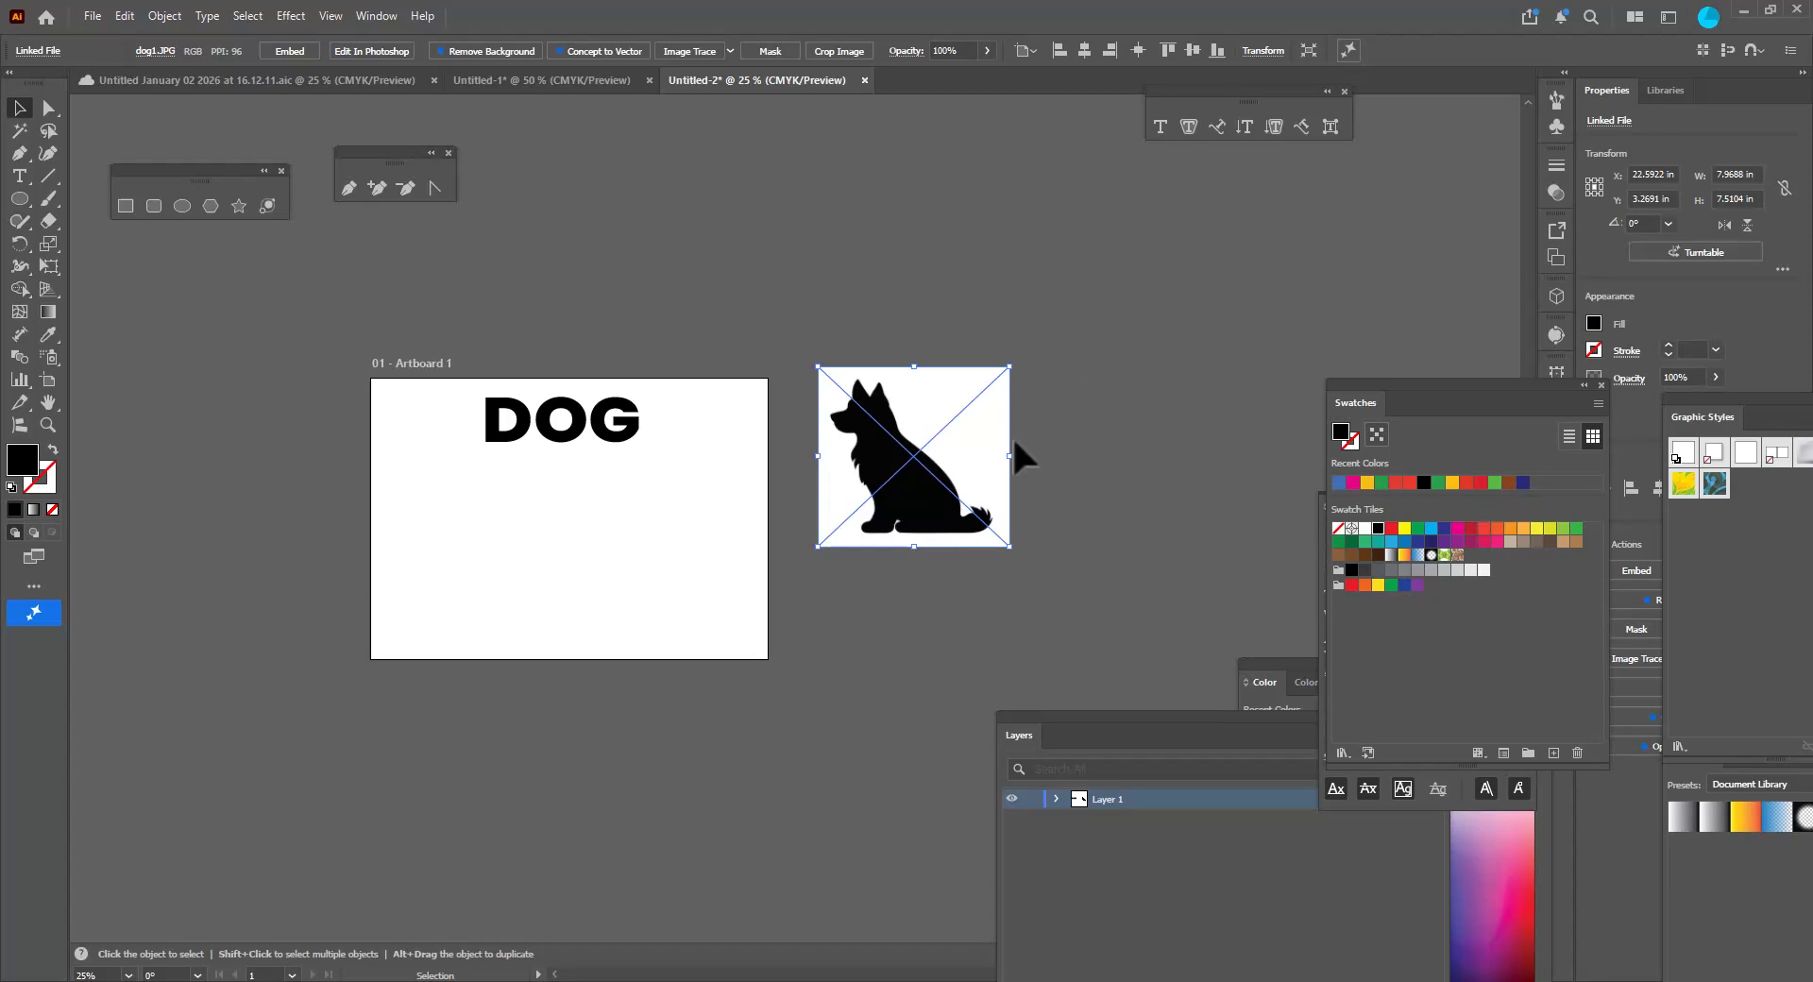
Image-trace the dog picture with the Silhouettes preset and expand the tracing into vector paths.
scroll(912, 424, up, 2)
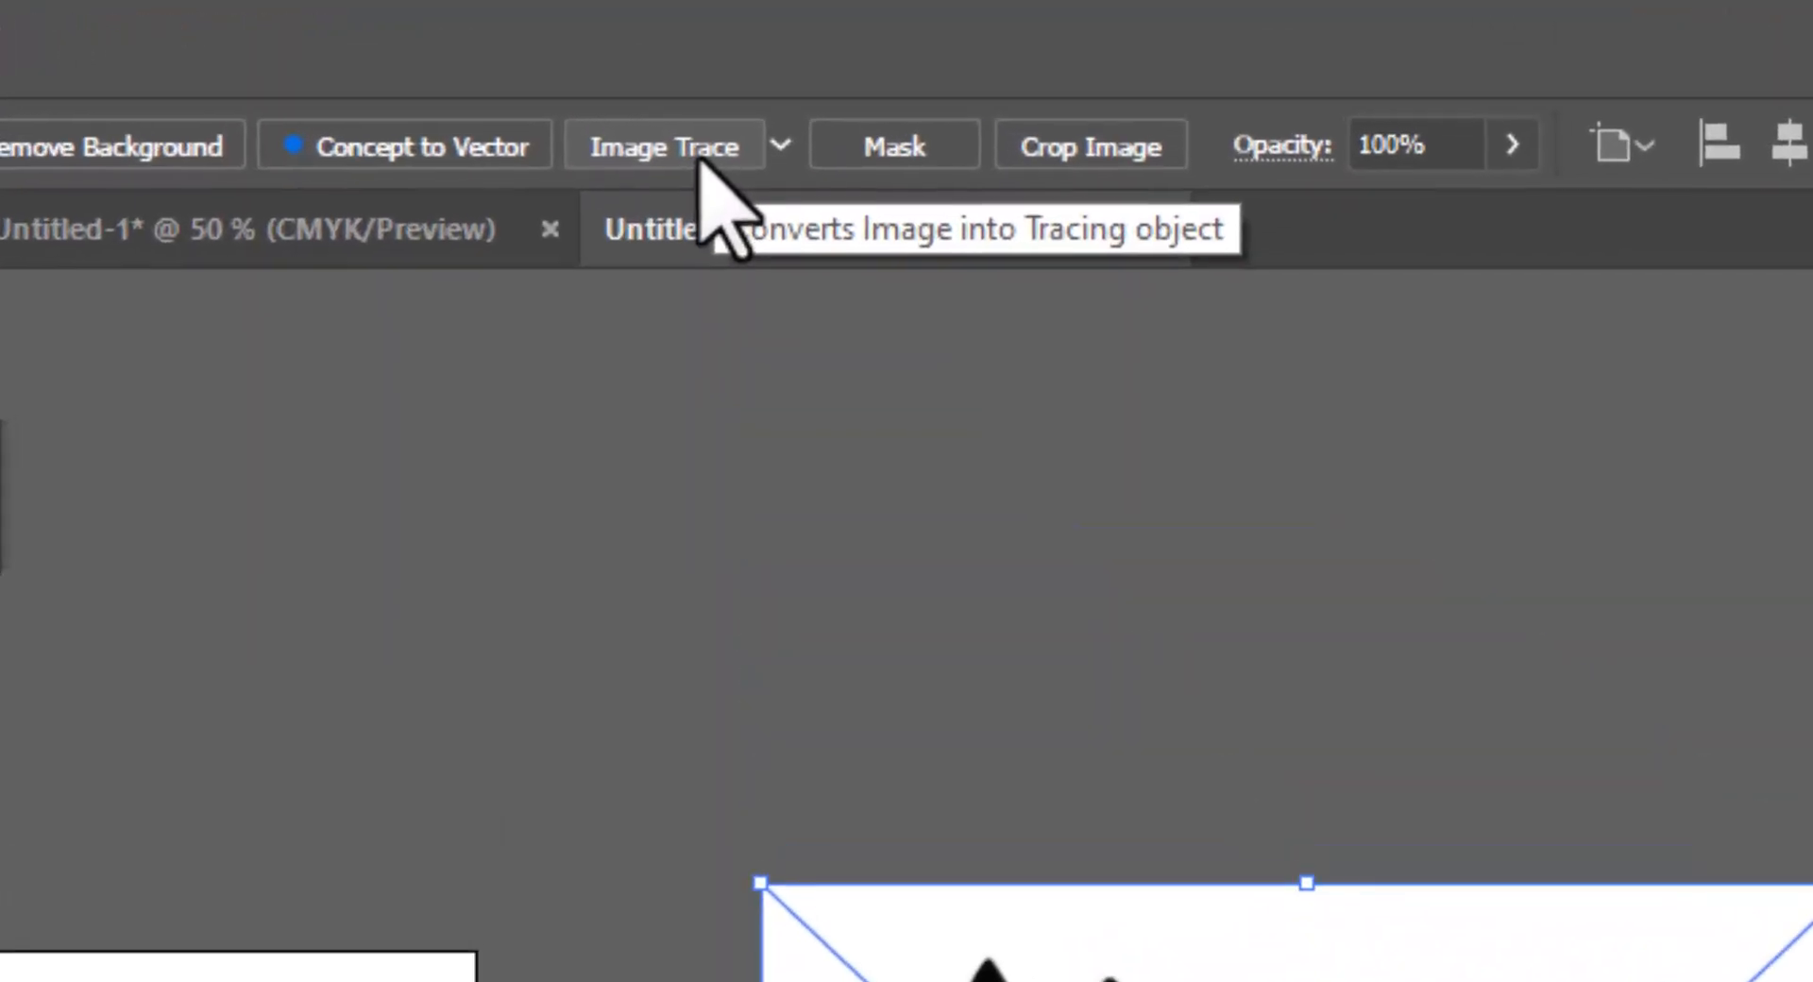
click(782, 148)
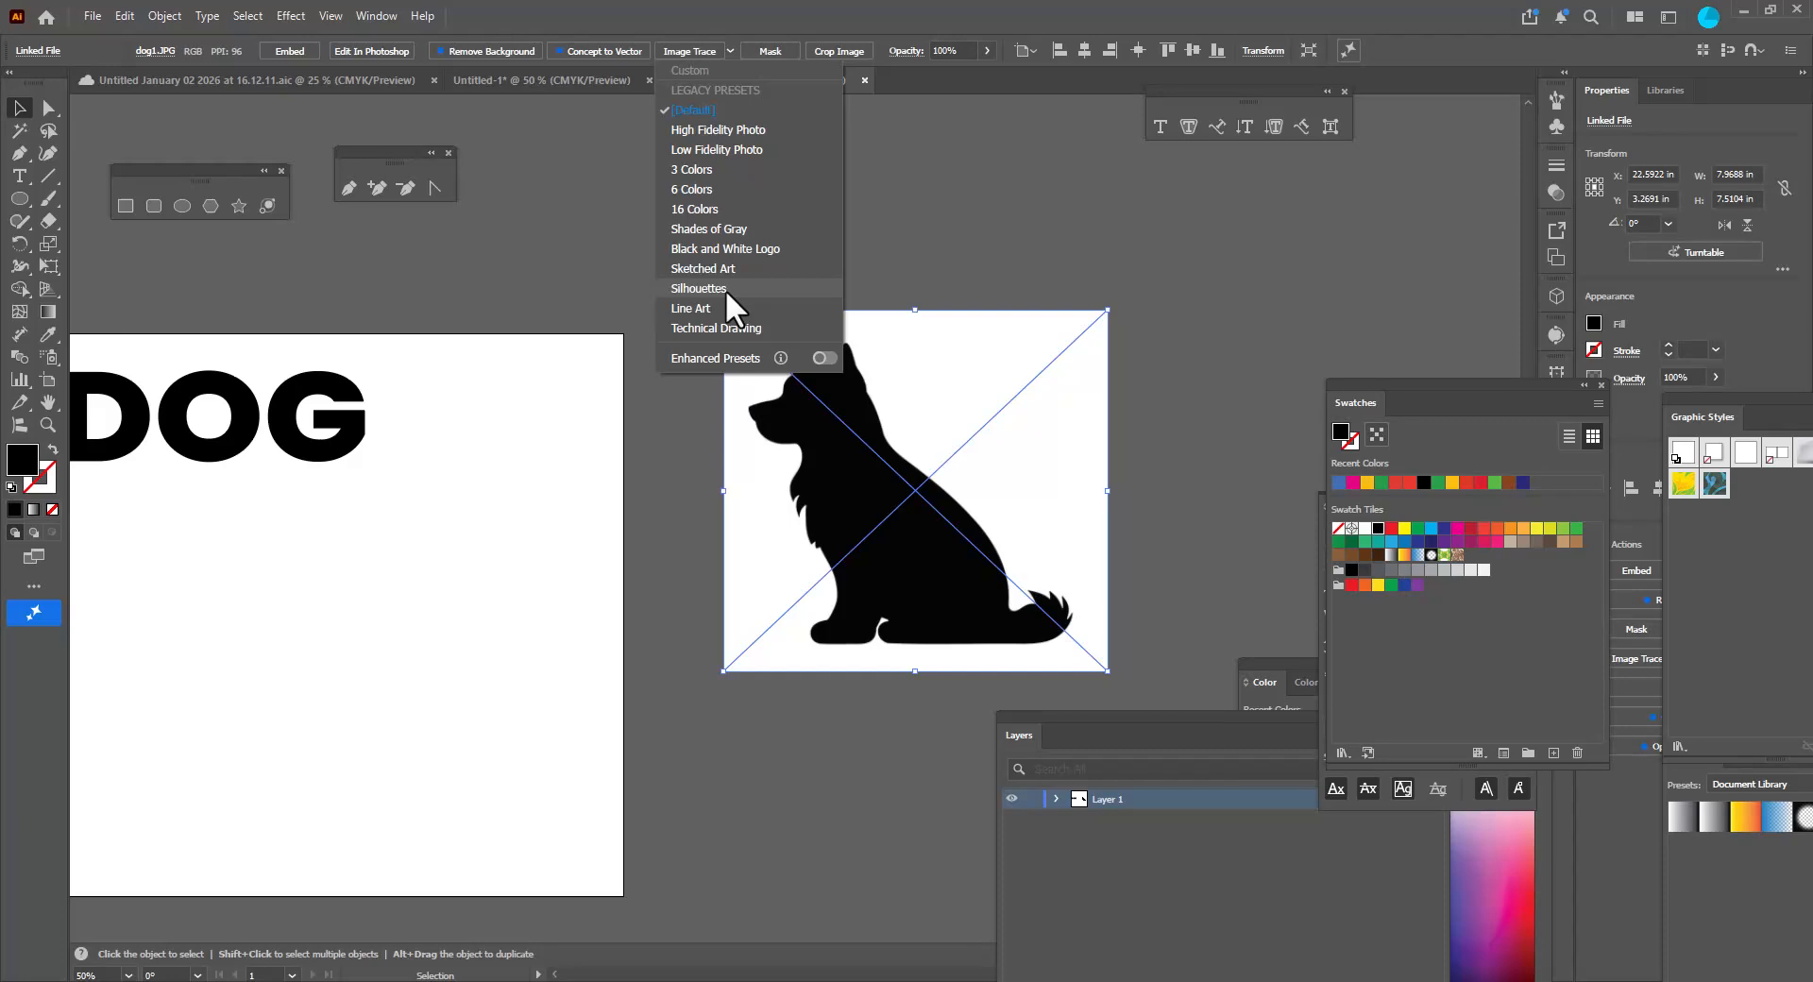
click(725, 289)
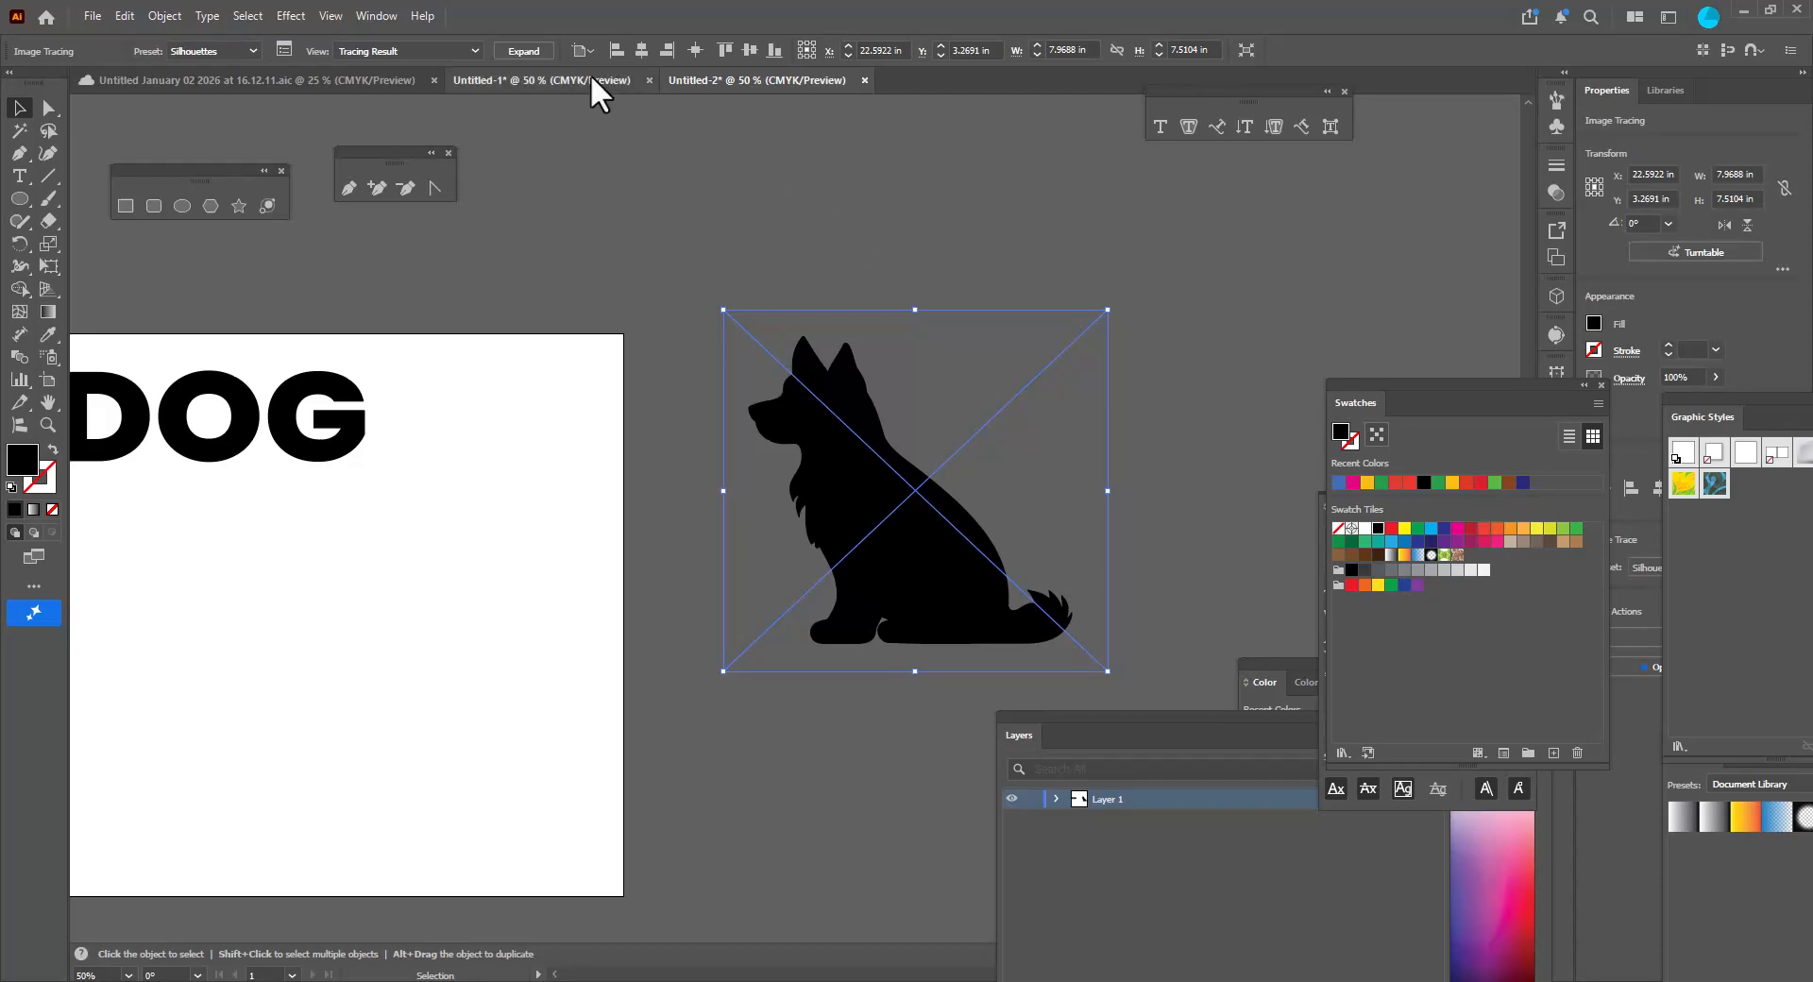
click(521, 51)
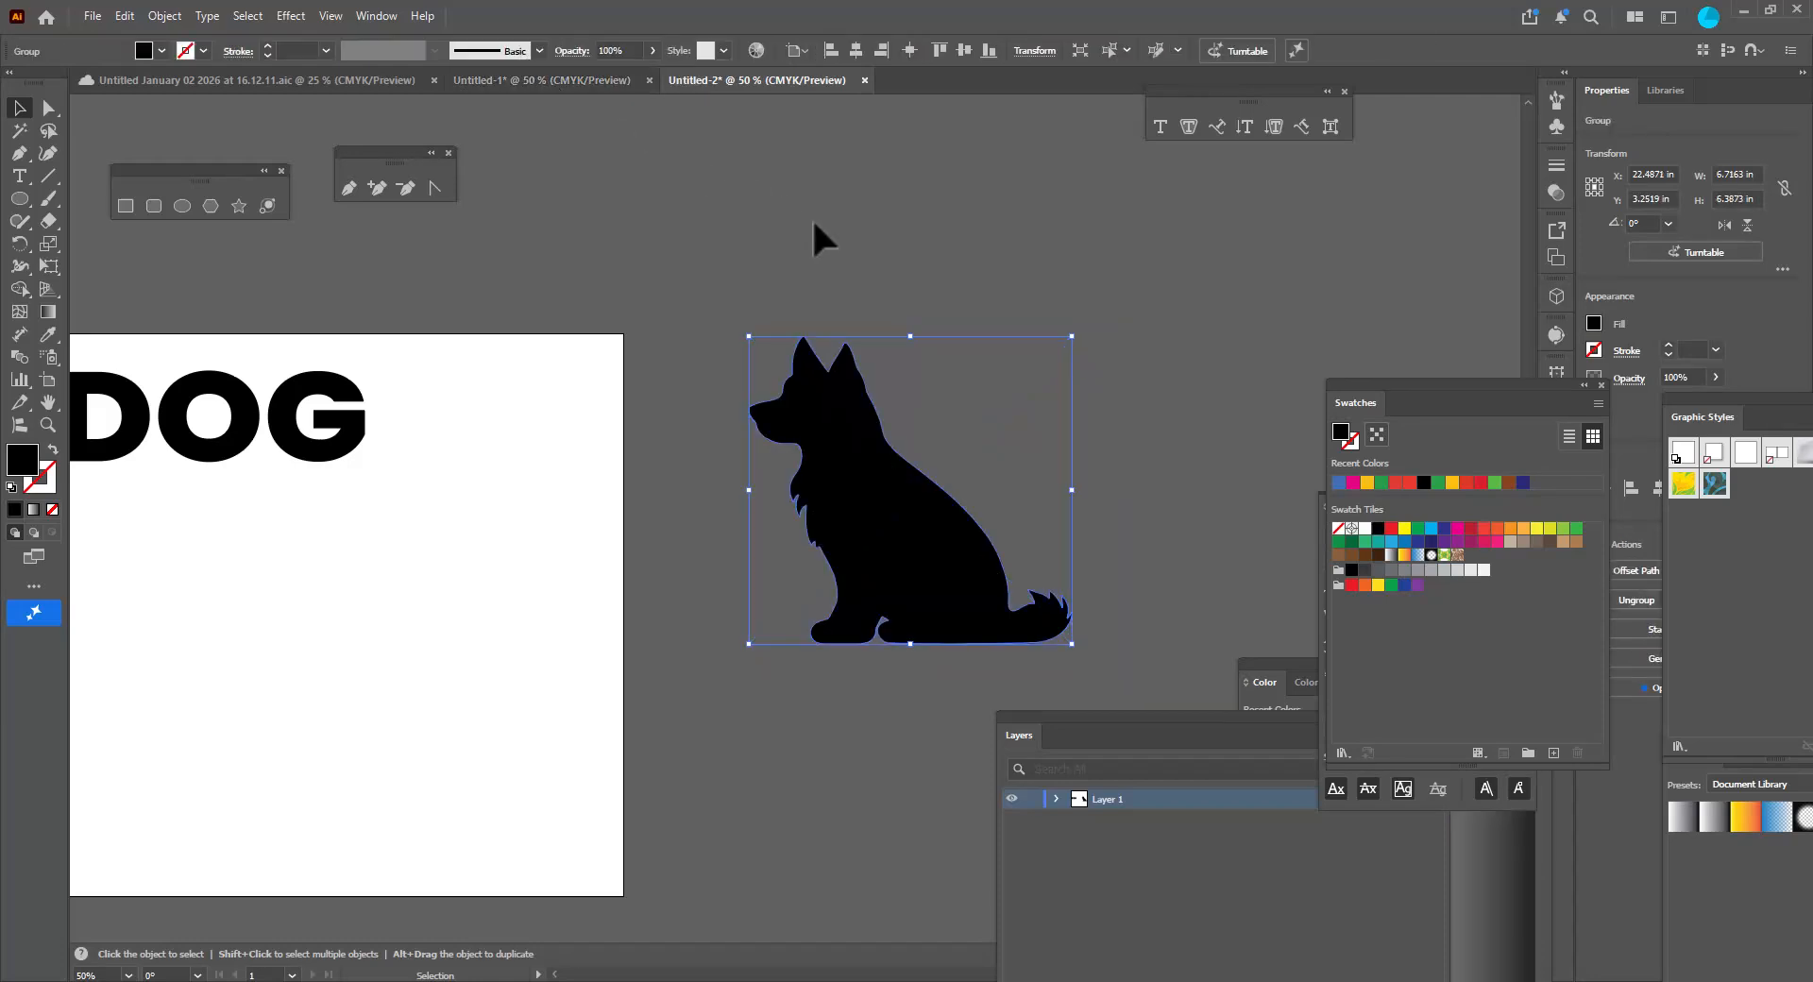
click(861, 273)
Examine the anchor points along the dog silhouette's ears and head with the Direct Selection tool.
click(869, 537)
scroll(849, 405, up, 3)
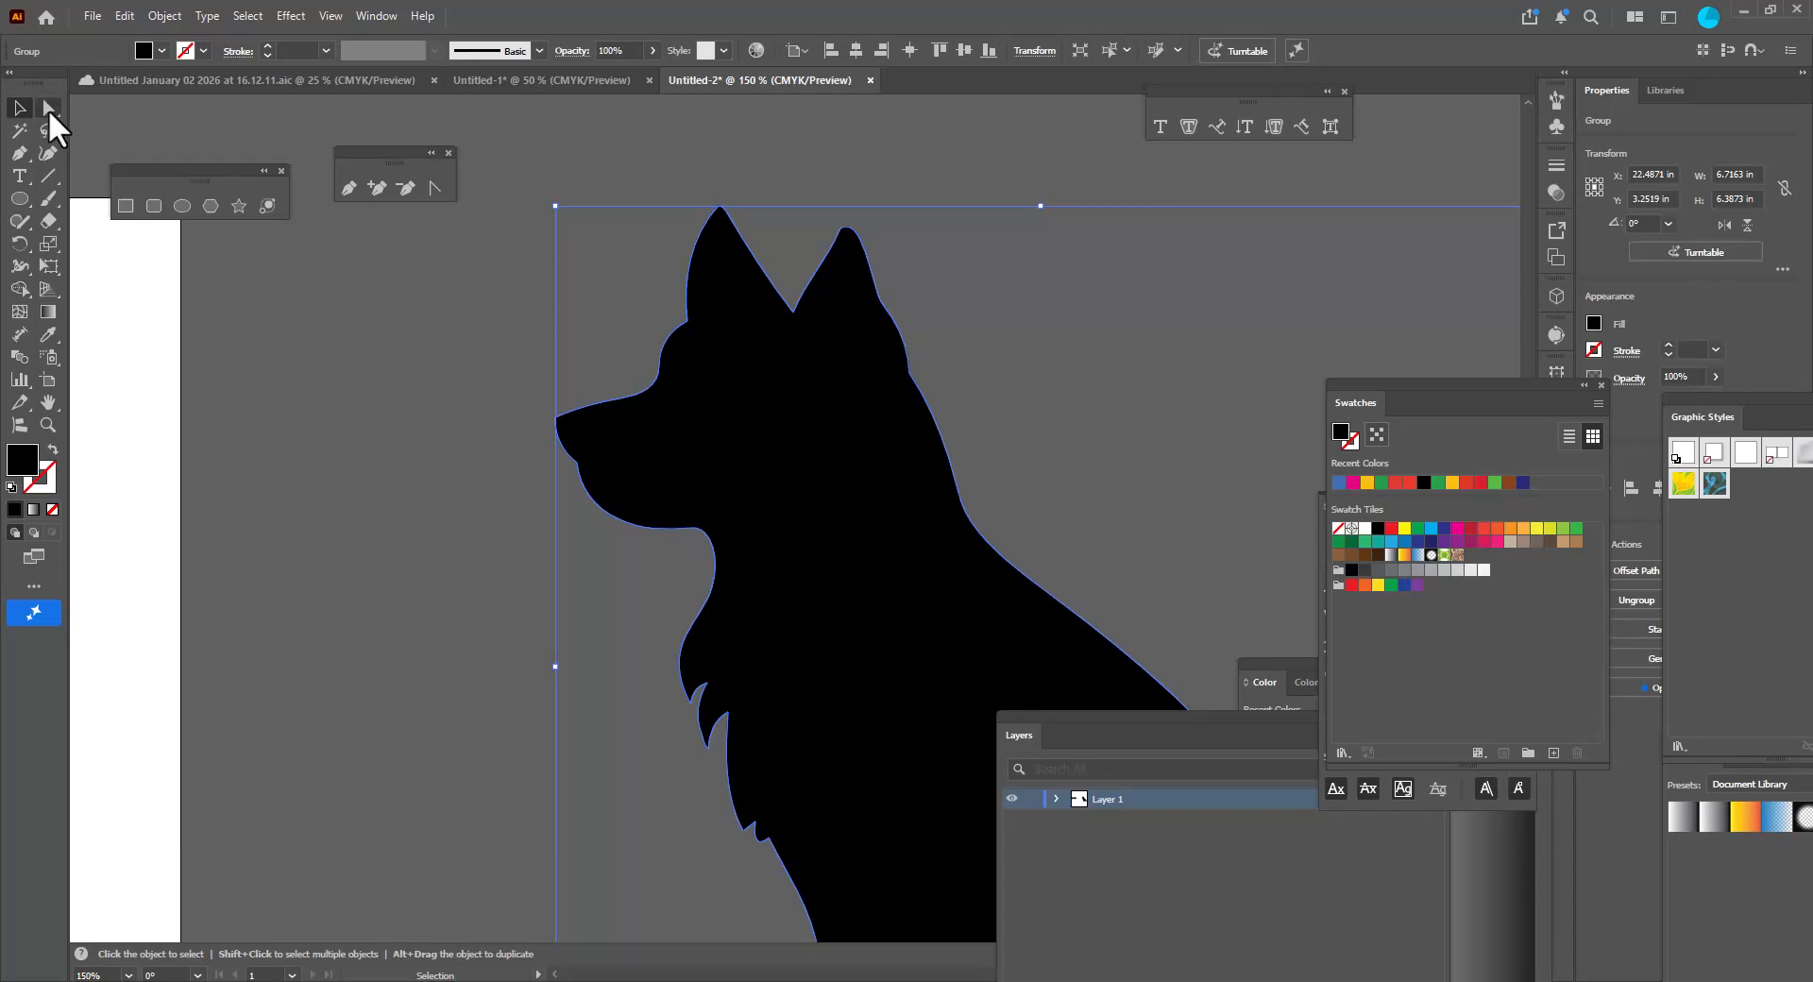
click(50, 108)
scroll(904, 263, up, 4)
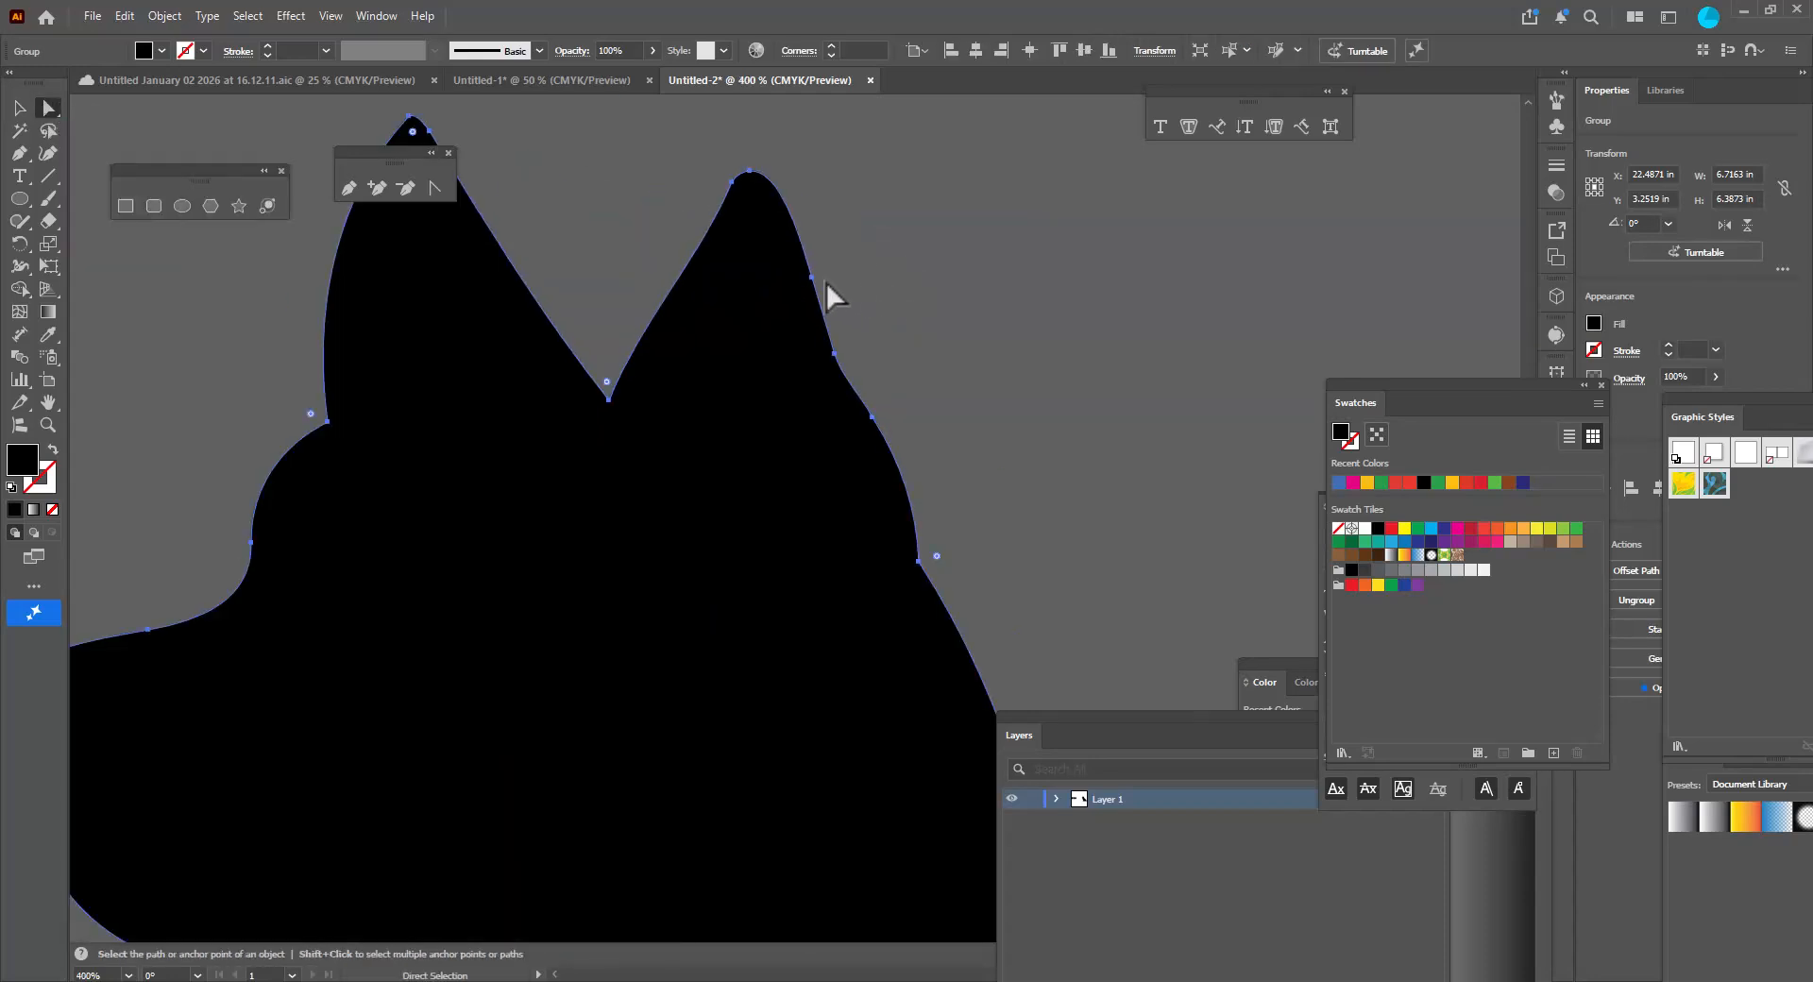
mouse_move(812, 279)
mouse_down()
mouse_move(813, 260)
mouse_move(816, 279)
mouse_move(847, 269)
mouse_move(776, 301)
mouse_move(897, 262)
mouse_move(813, 281)
mouse_up()
click(931, 270)
scroll(929, 270, down, 9)
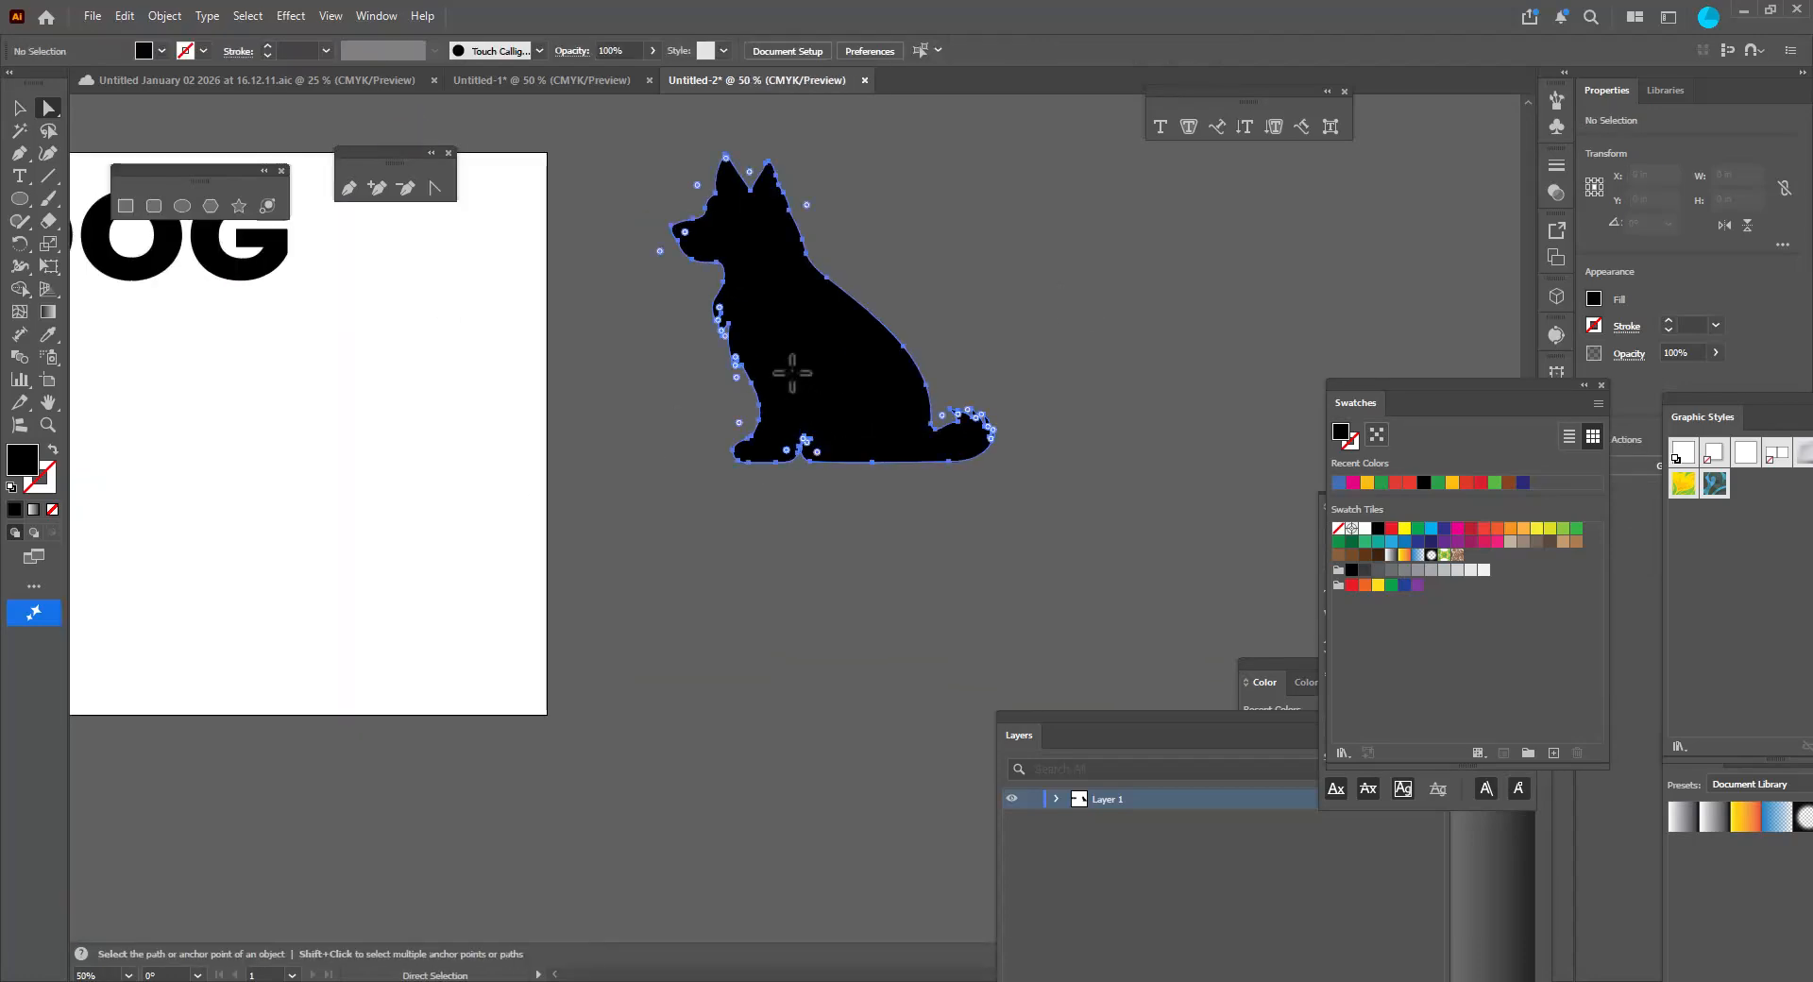
Try filling the dog silhouette with green from the recent colours, and undo the fill.
click(791, 413)
drag(657, 406, 752, 477)
scroll(870, 507, up, 1)
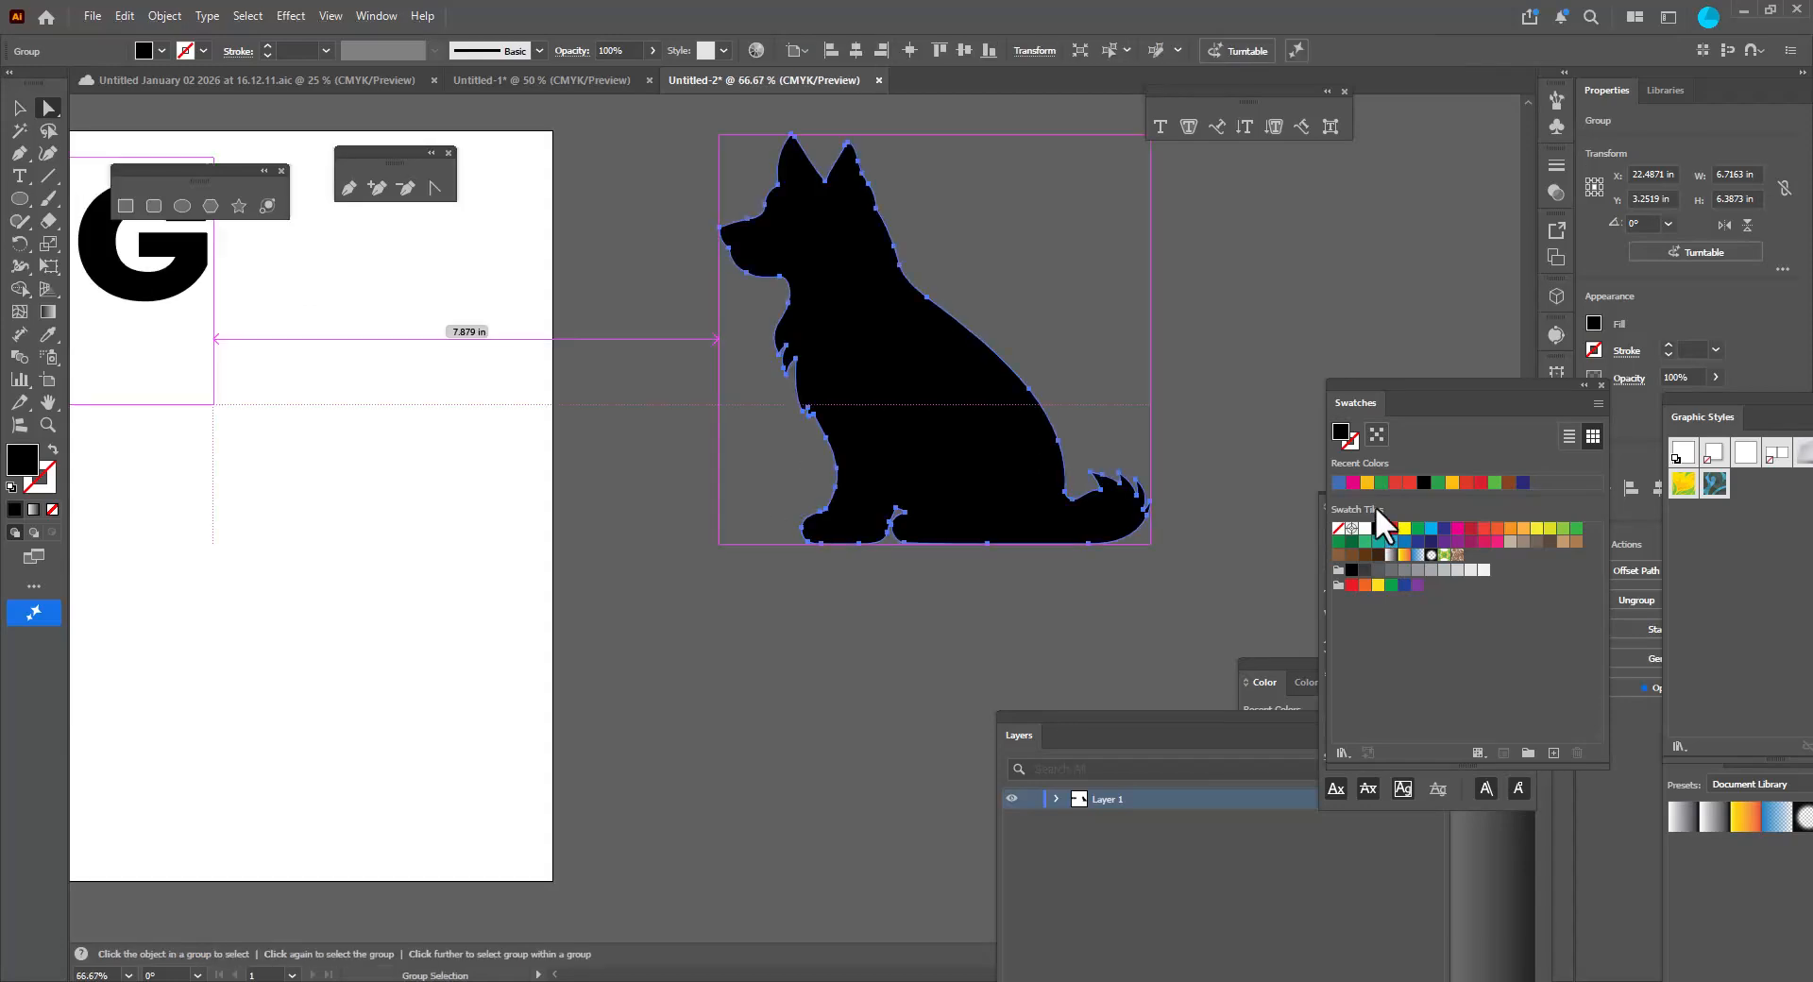
click(1383, 484)
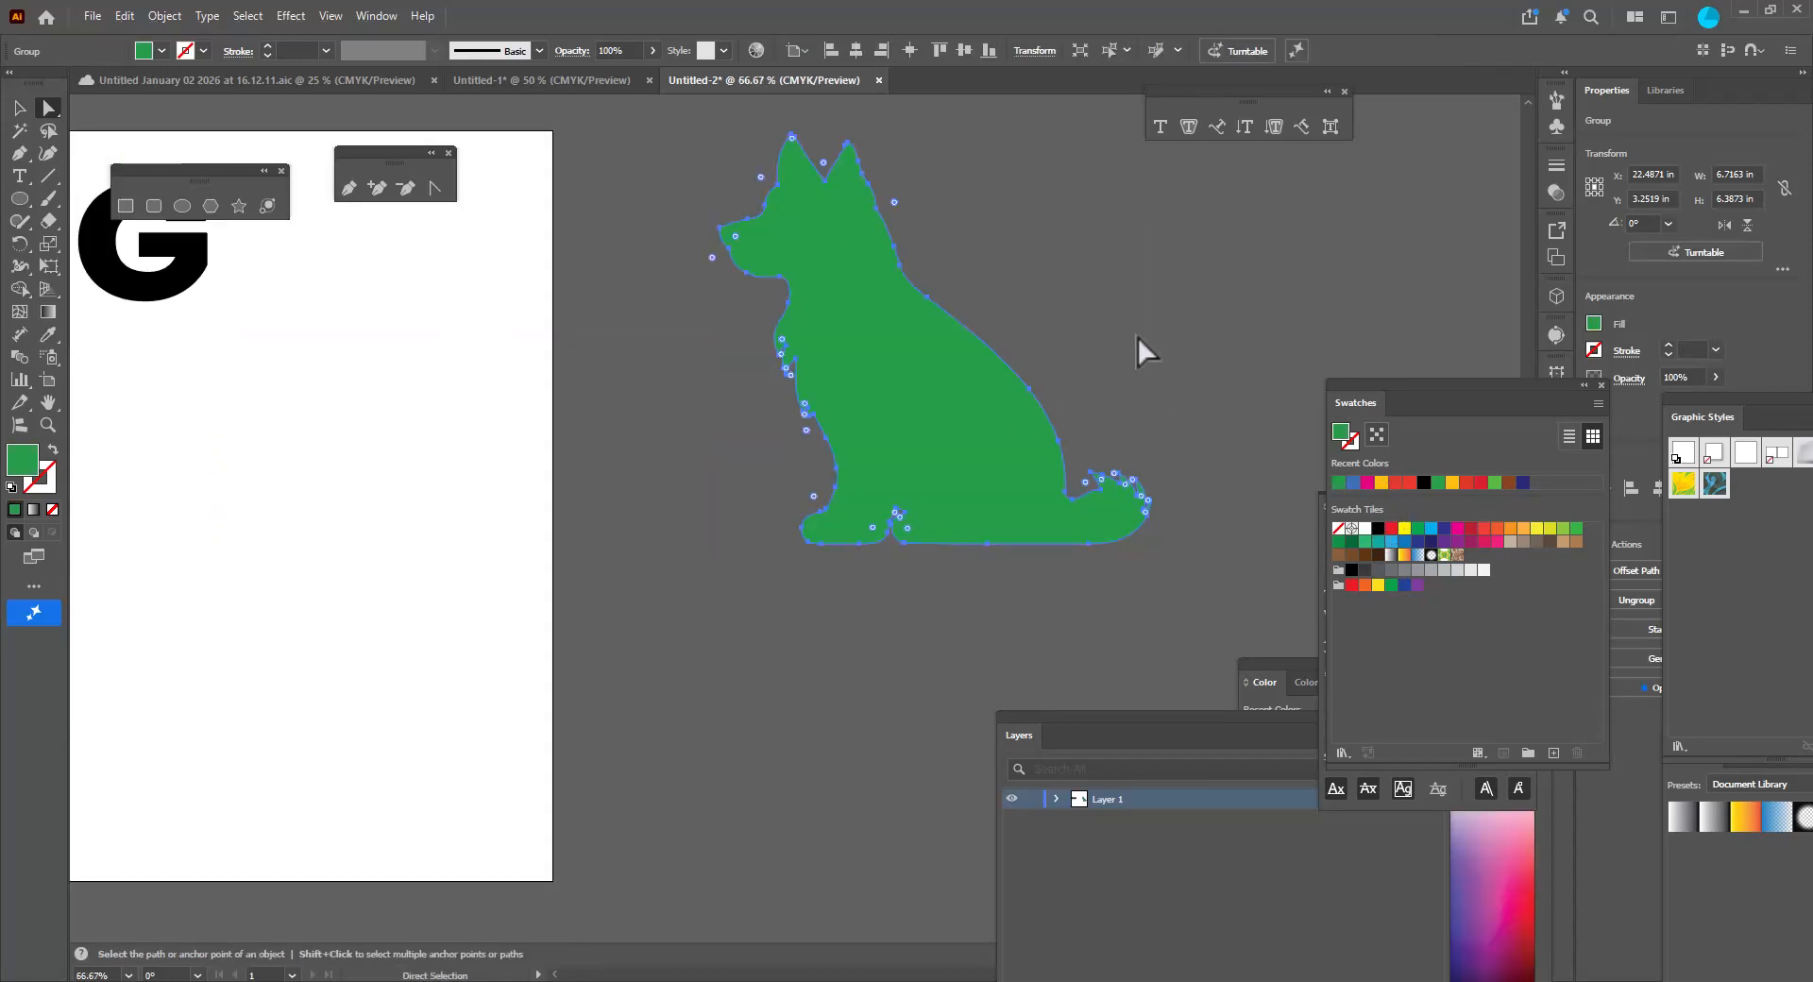
key(ctrl+z)
click(1211, 333)
Move the DOG text to the middle of the artboard and enlarge it to about 410 pt.
drag(421, 369, 982, 408)
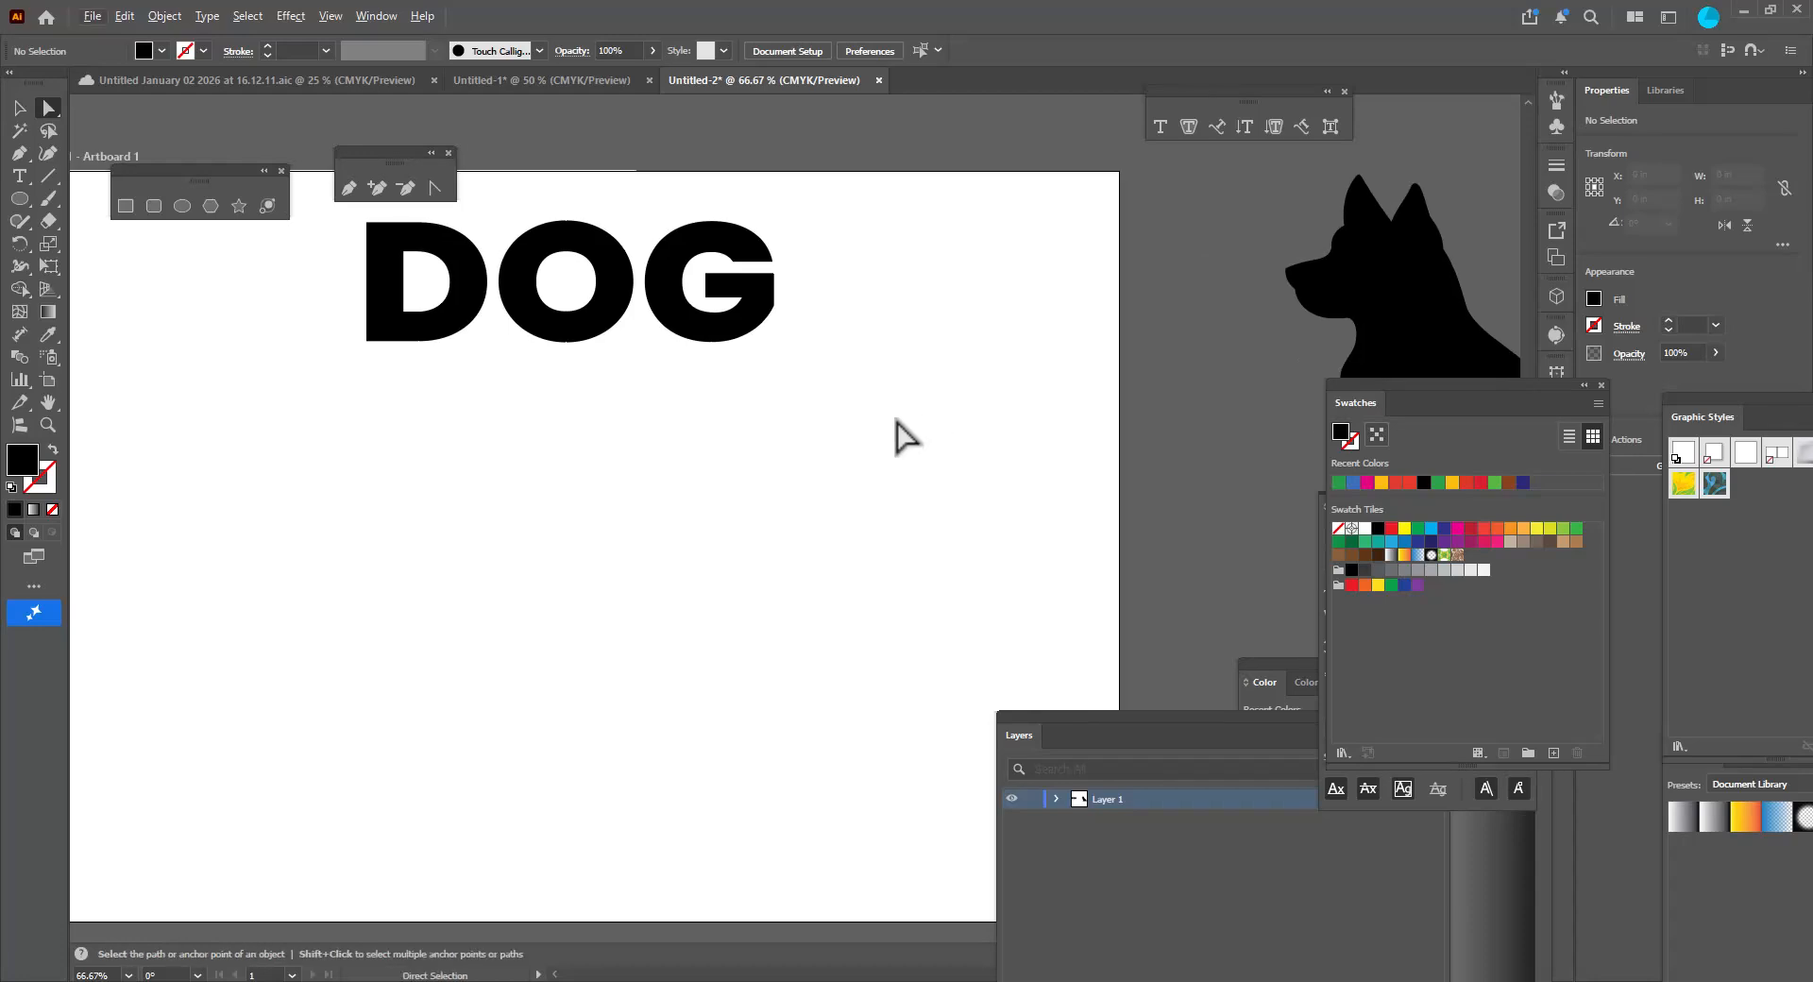
click(19, 107)
drag(609, 312, 607, 556)
drag(778, 442, 696, 300)
click(696, 300)
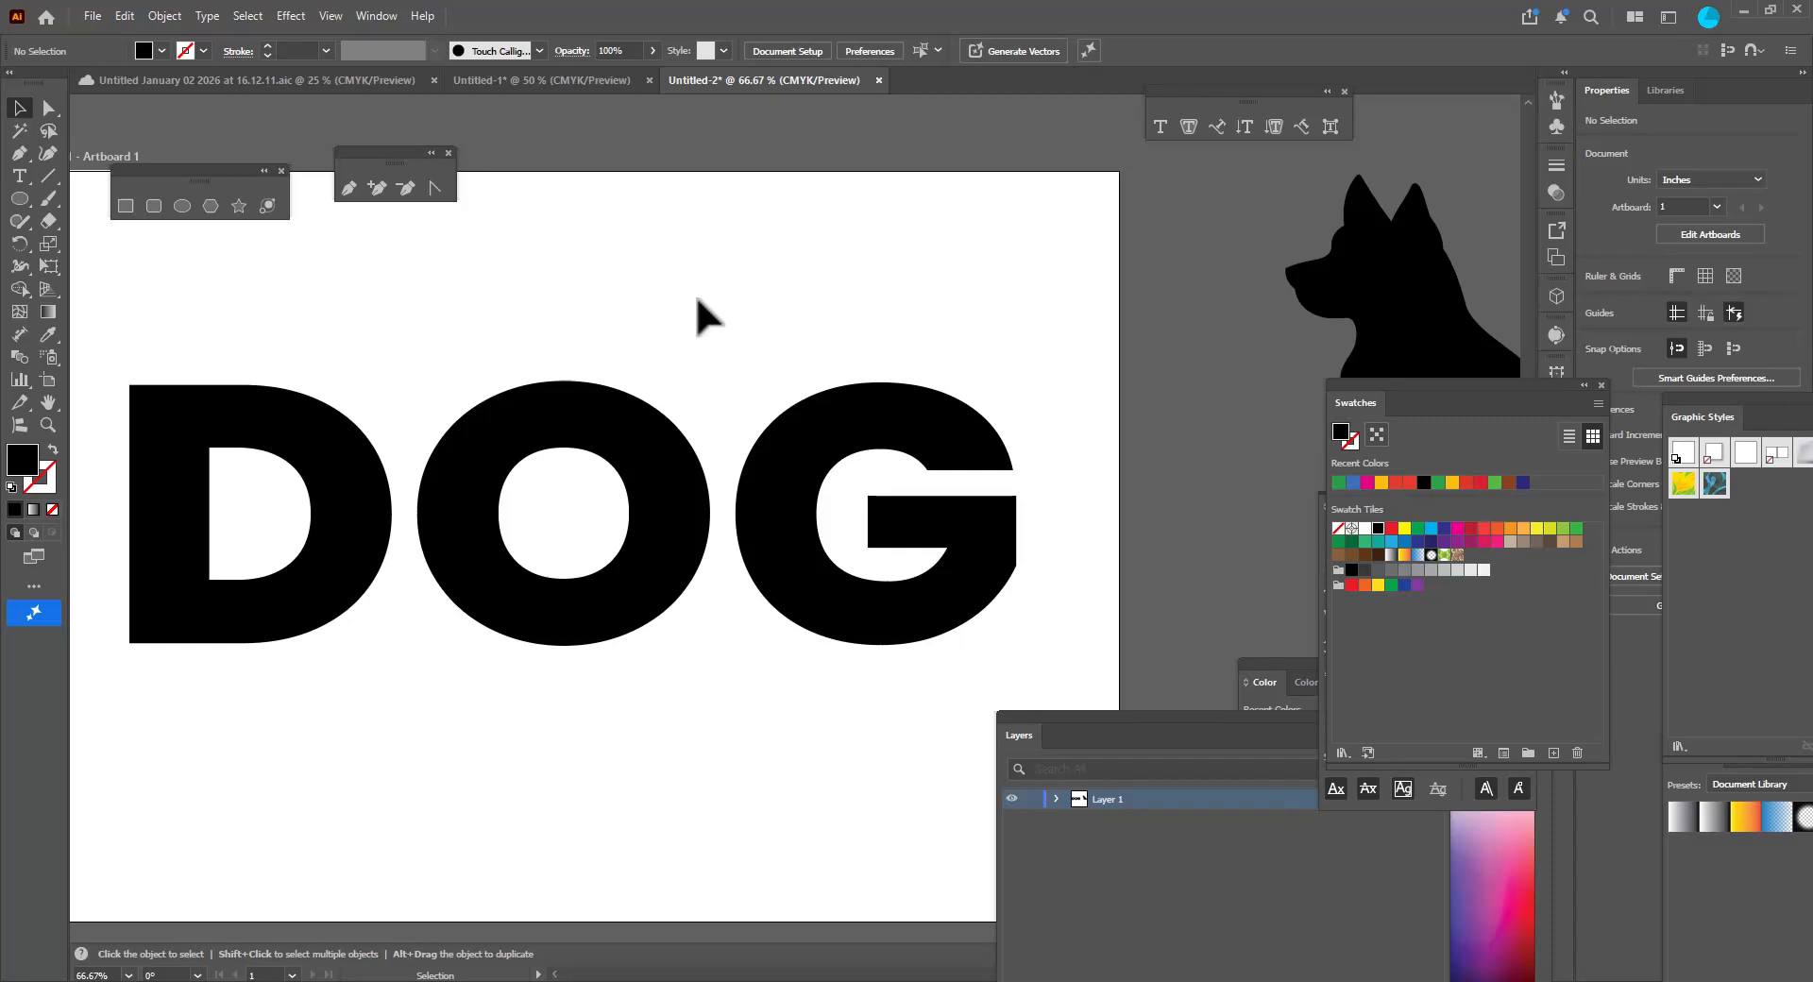
Expand the DOG text into vector outlines.
click(543, 405)
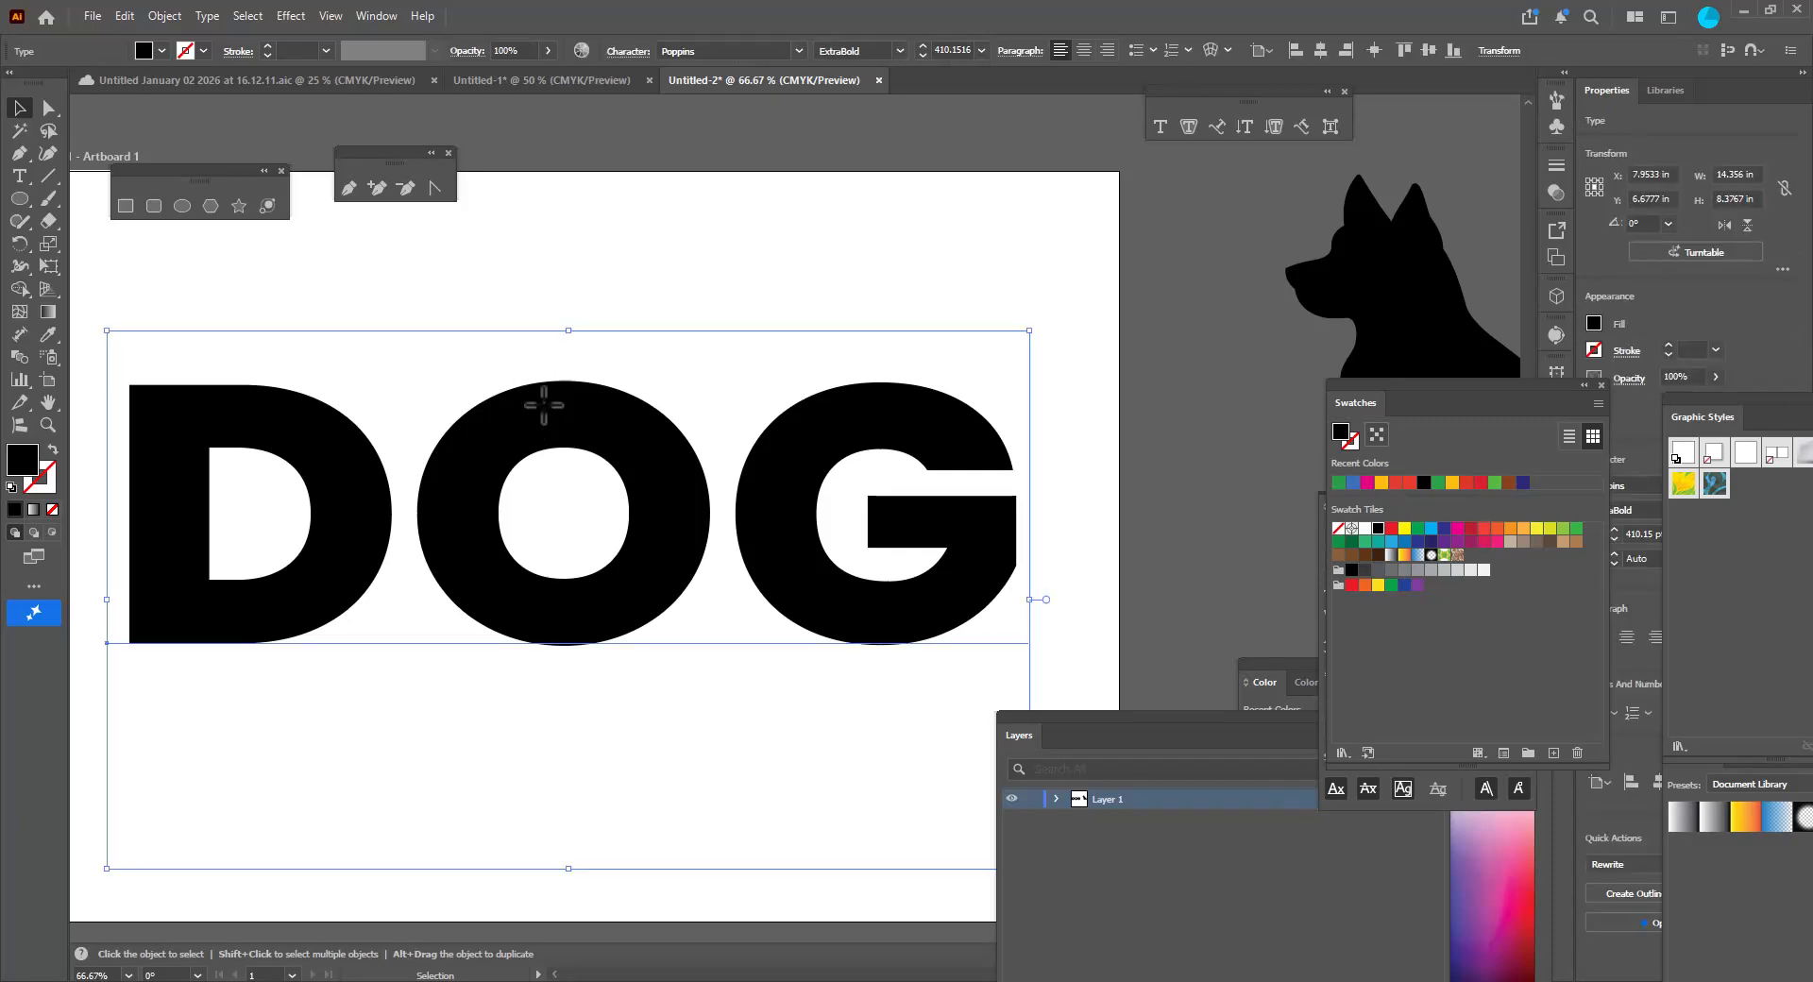
drag(544, 404, 543, 405)
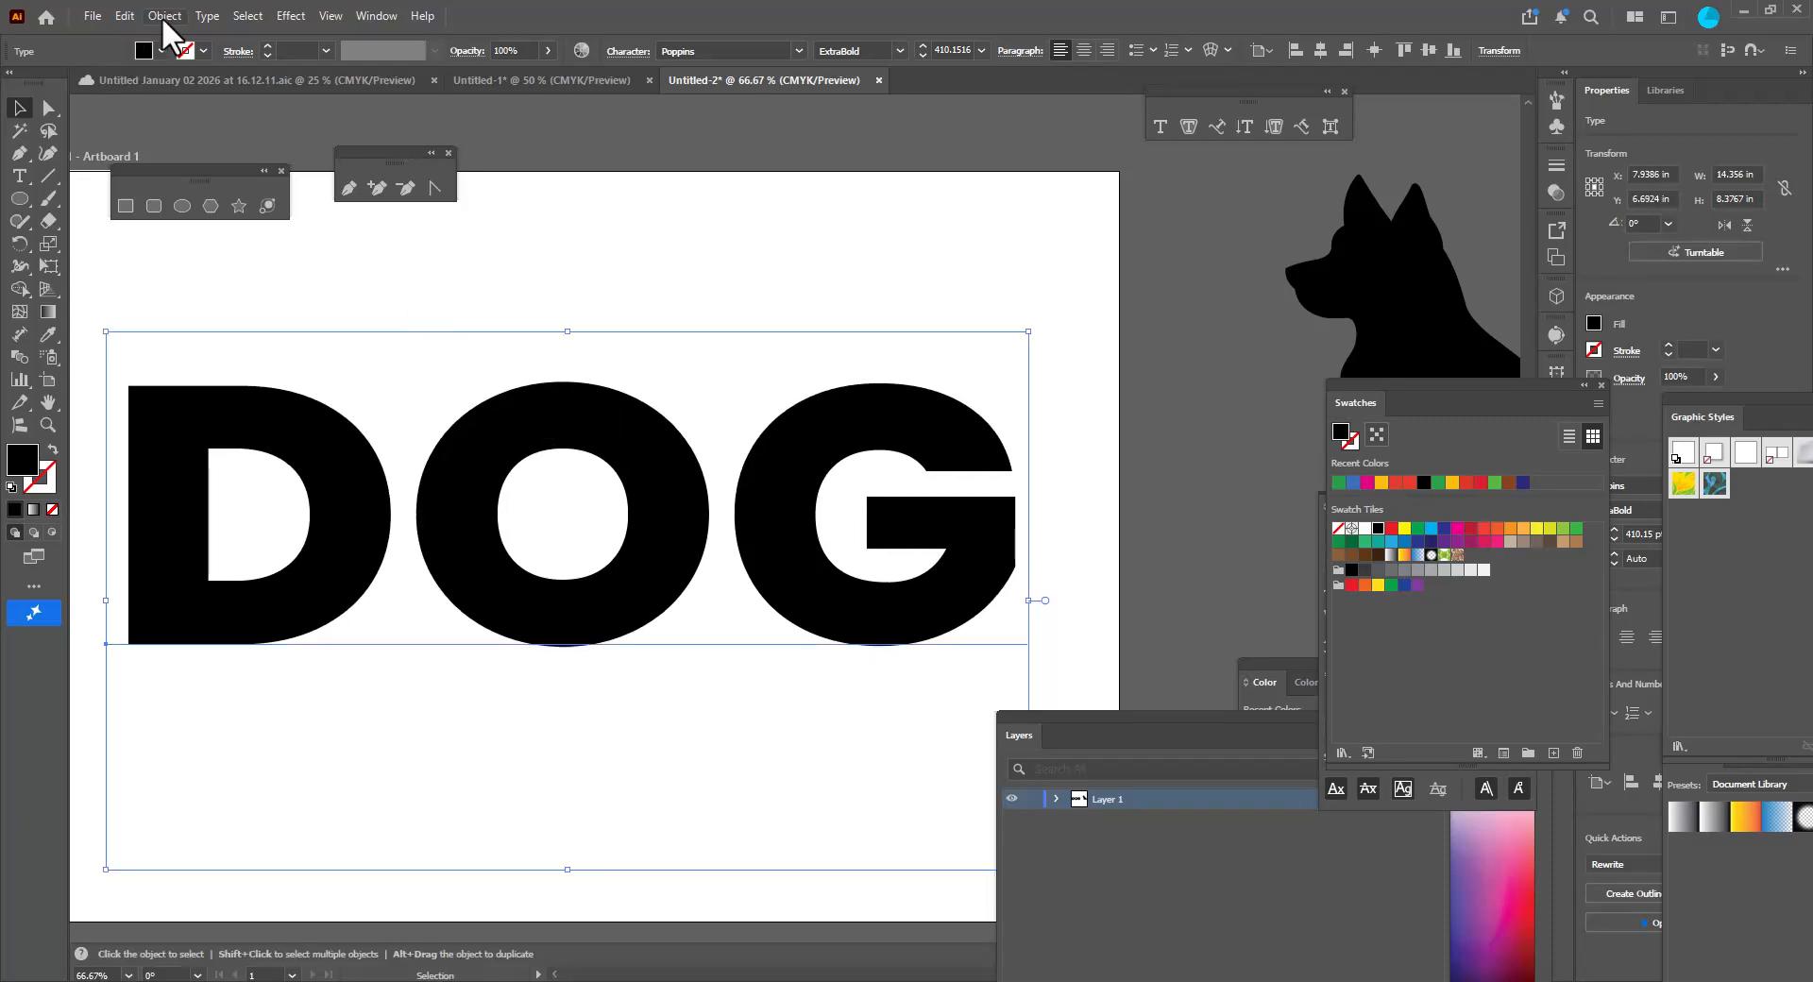
click(164, 17)
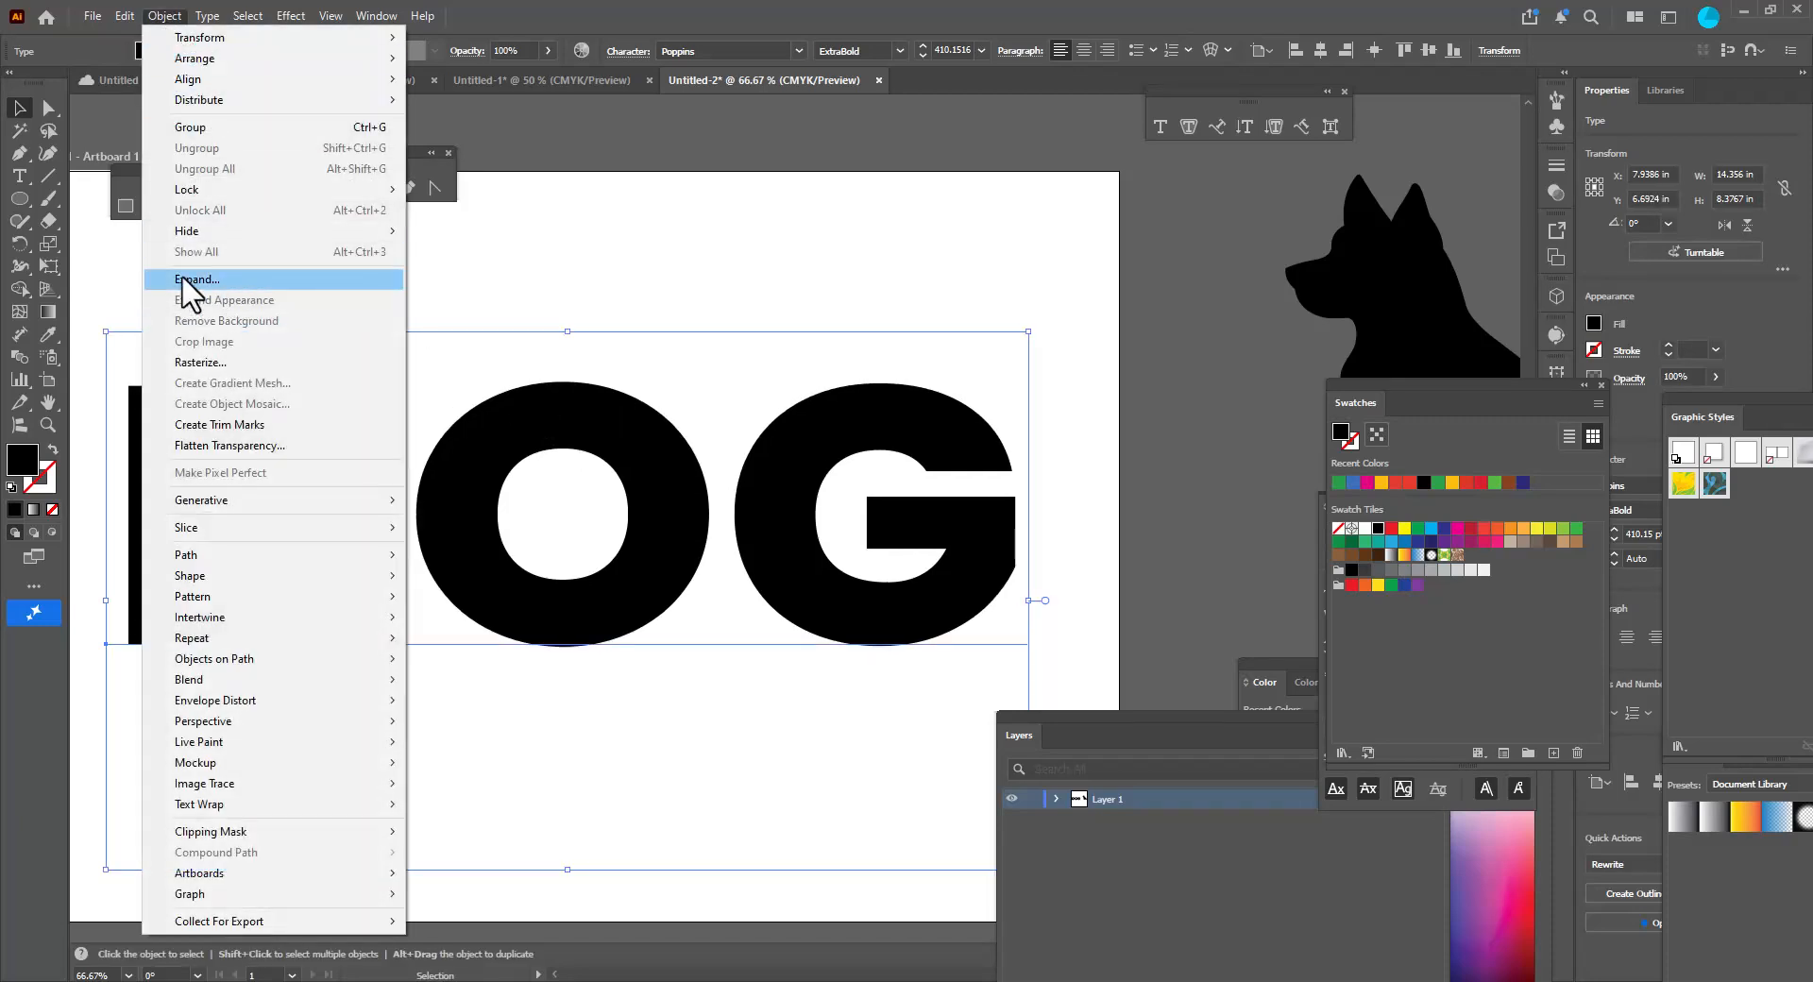
click(238, 277)
drag(897, 359, 919, 221)
click(898, 485)
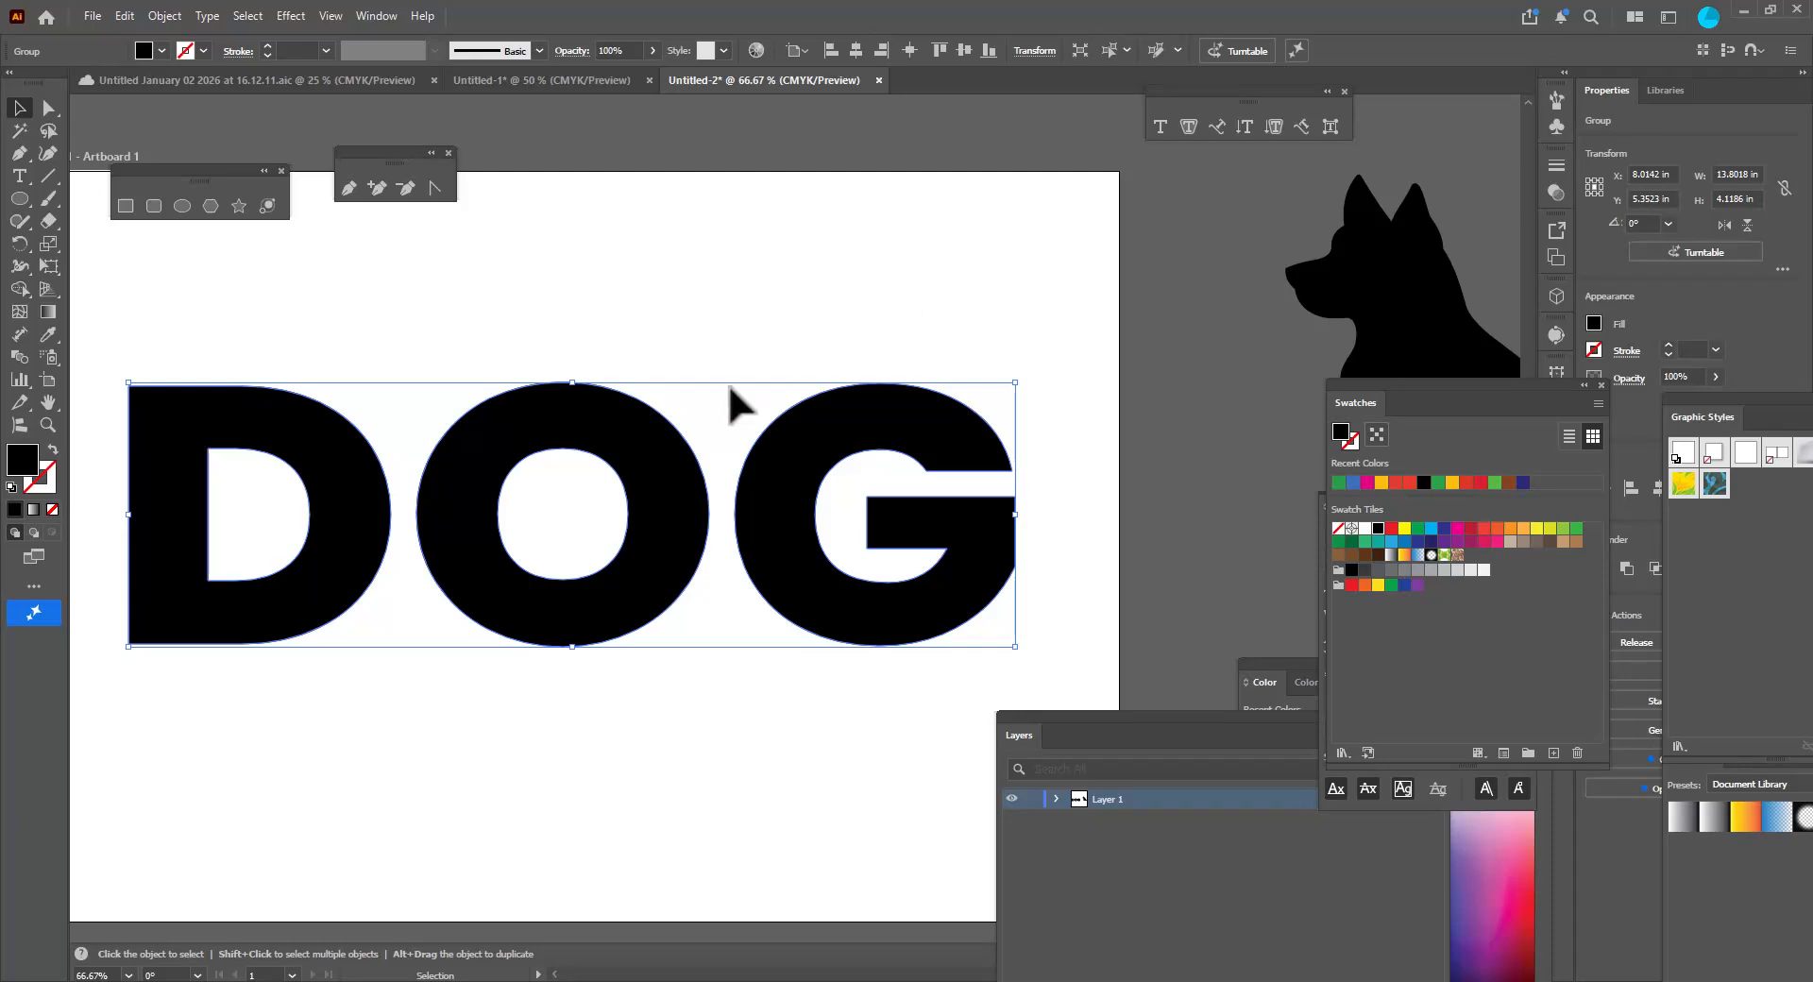
Move the outlined DOG letters slightly up and to the right, and ungroup them.
drag(621, 420, 652, 399)
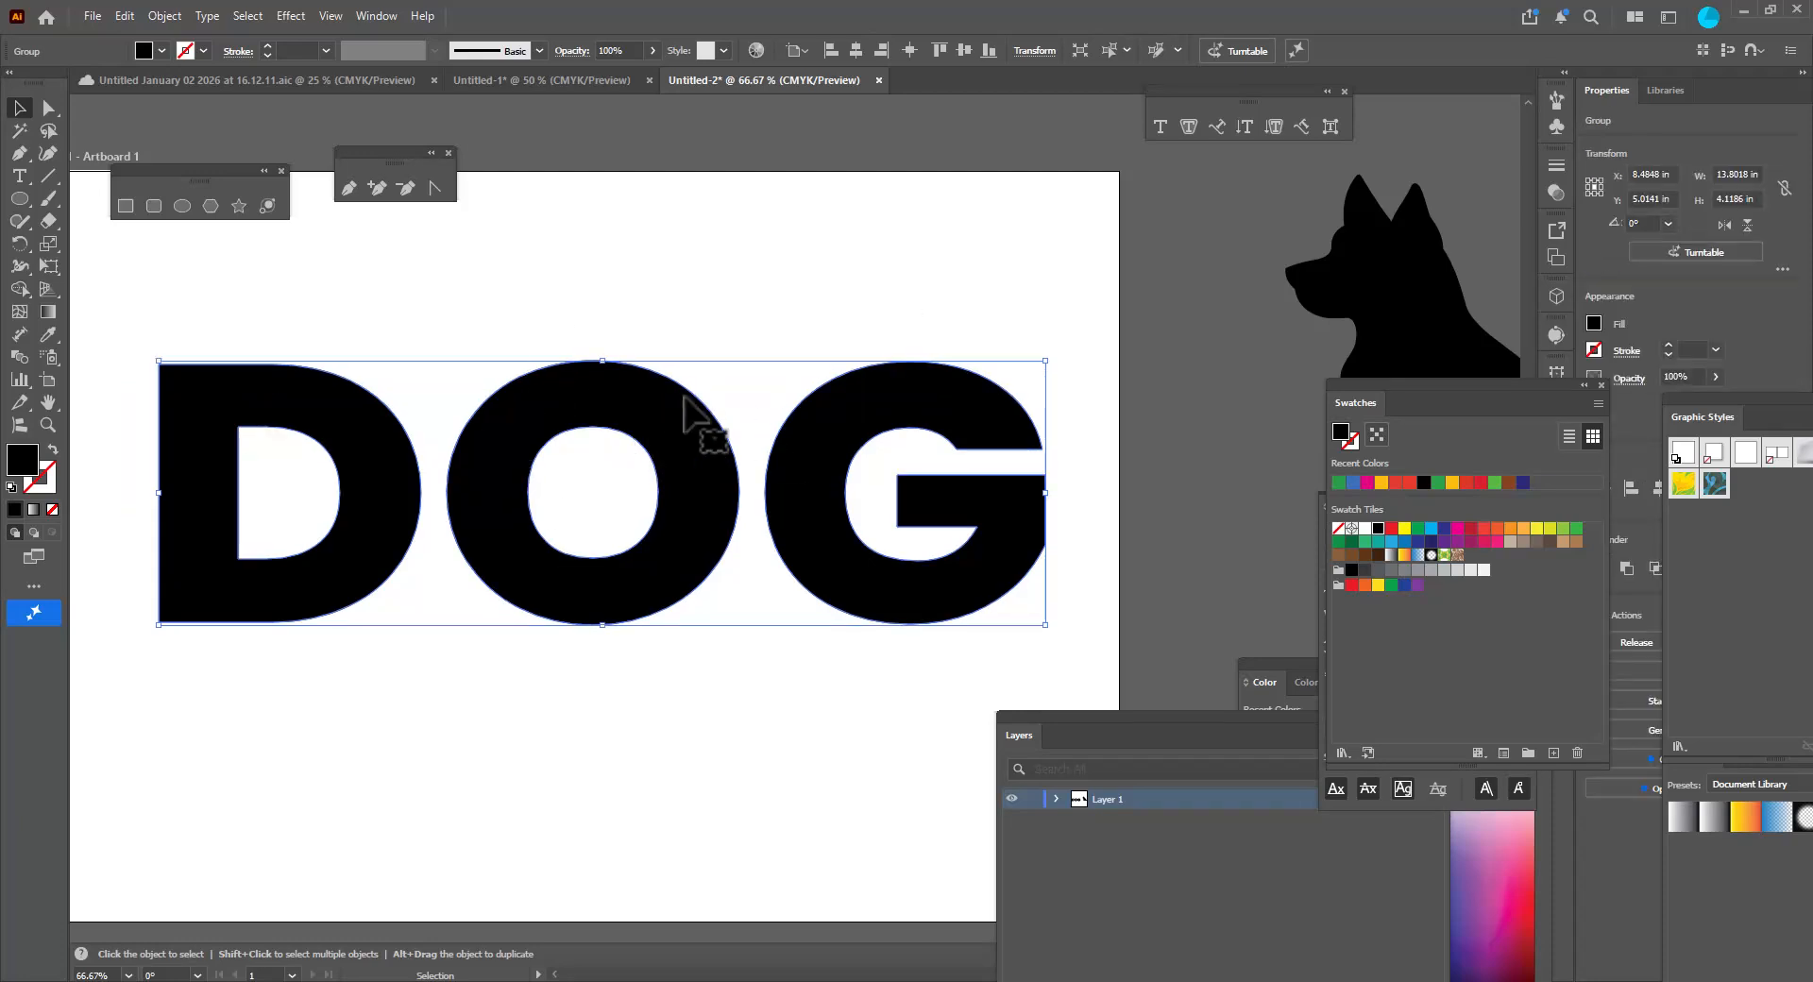
right_click(625, 404)
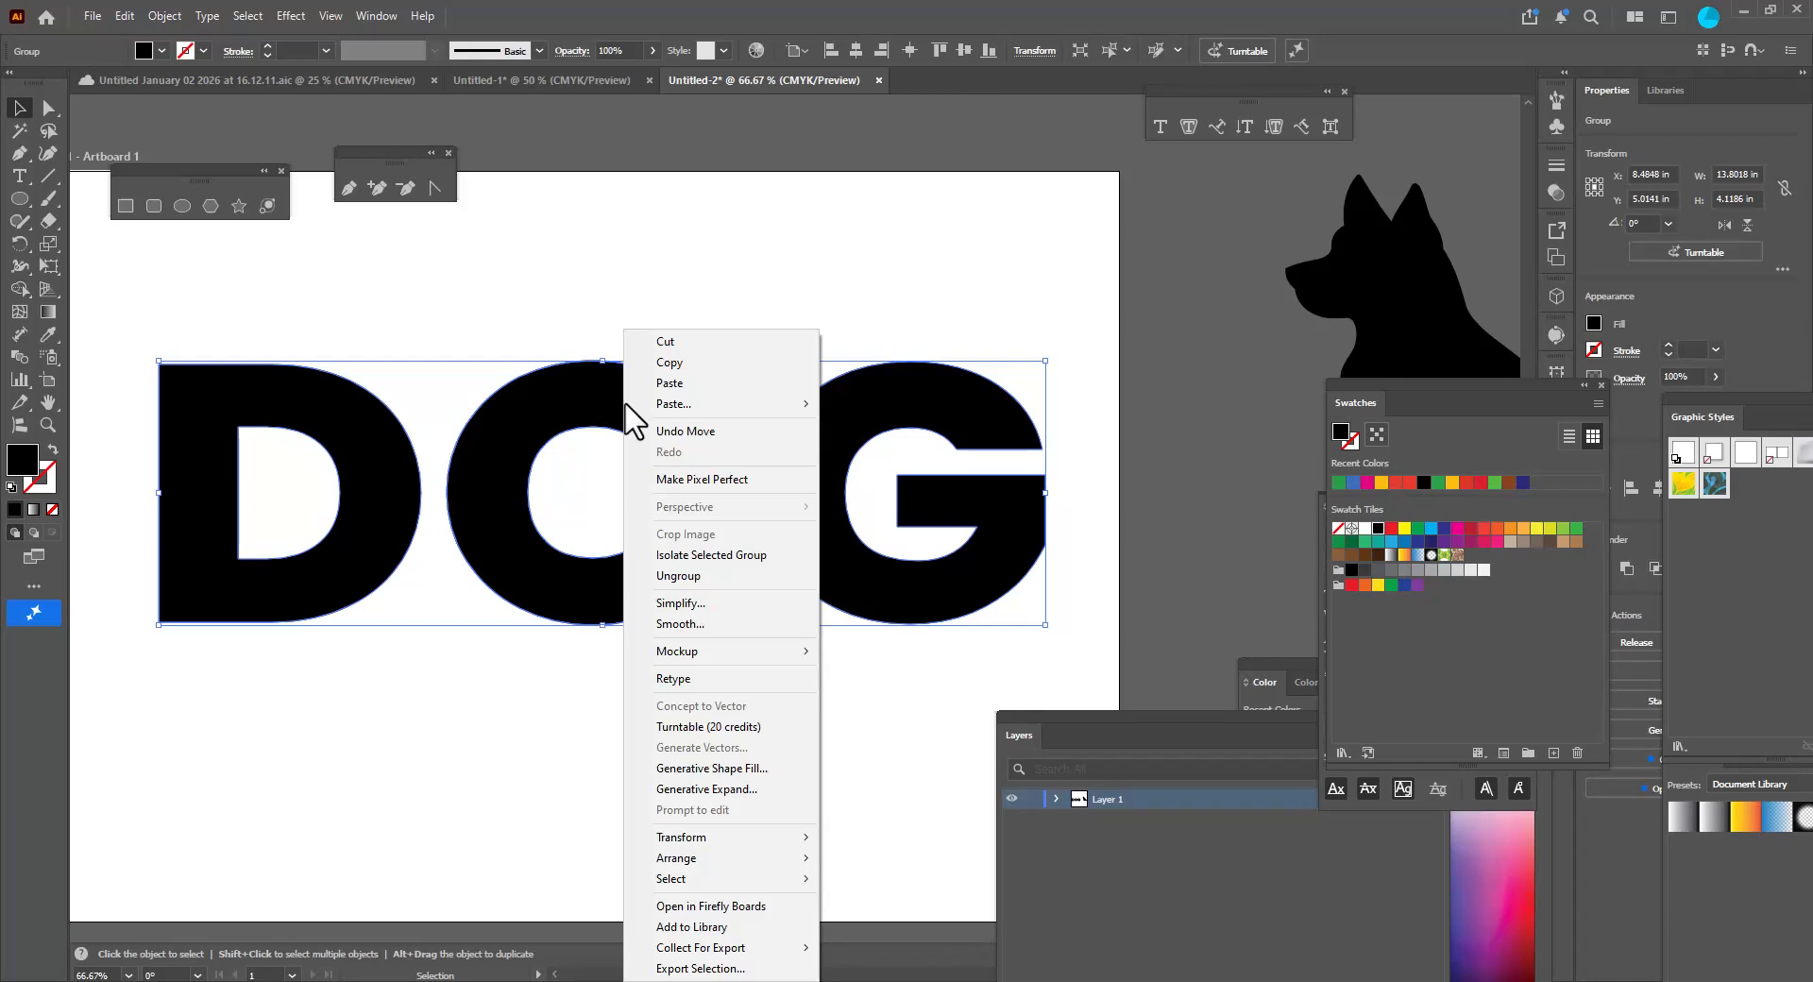
click(728, 576)
Try moving the letter O upward with the Direct Selection tool, and undo the move.
key(a)
drag(660, 409, 654, 337)
key(ctrl+z)
key(v)
Enlarge the letter O to about 5.06 in wide and 5.38 in high, fitting between the D and the G.
click(740, 295)
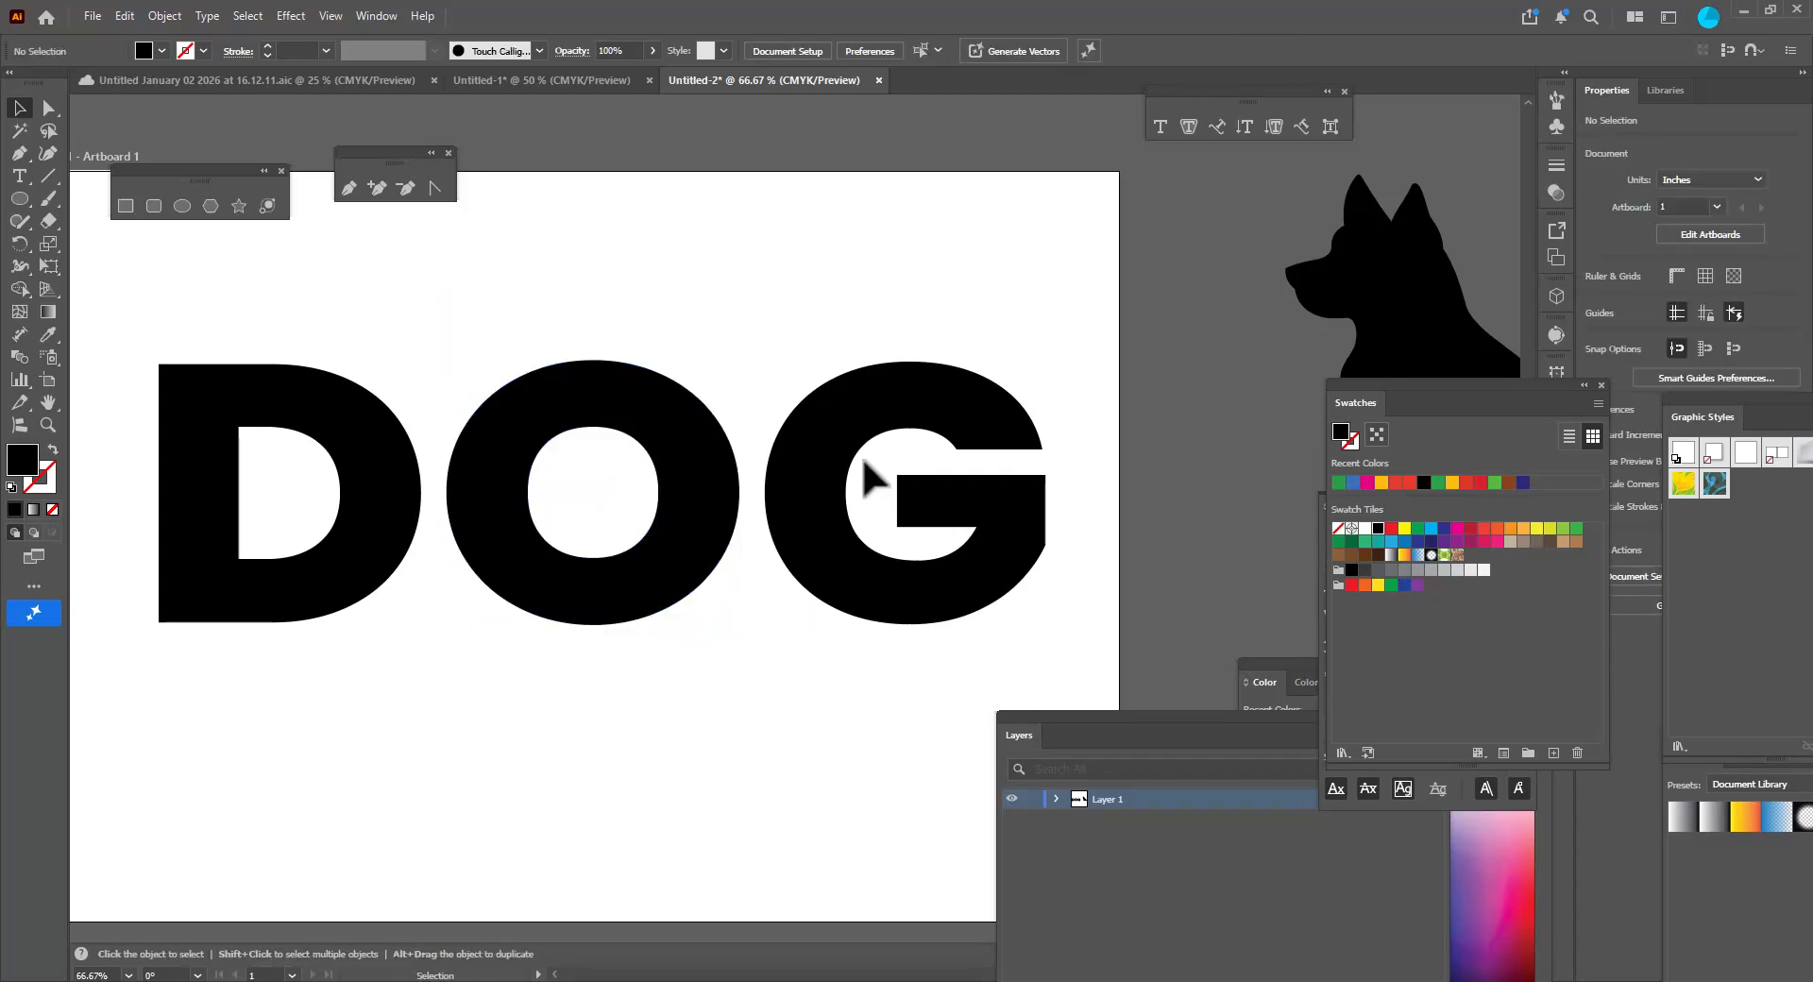
click(680, 472)
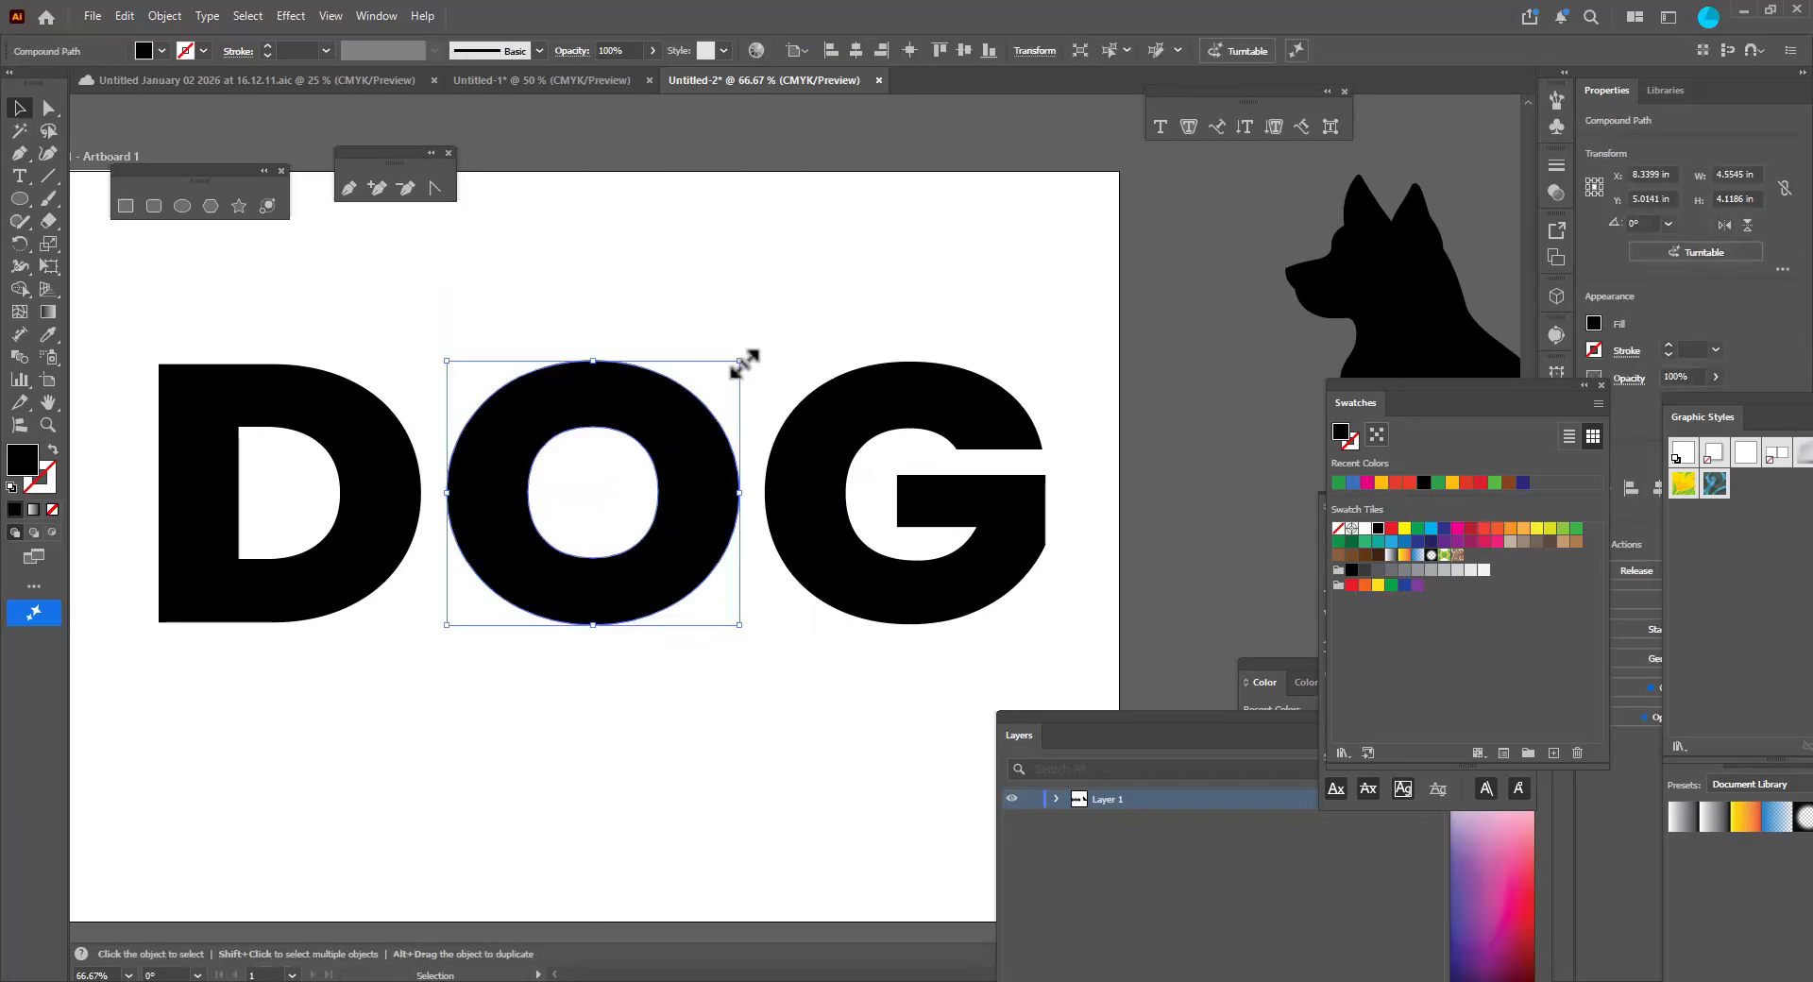
drag(743, 361, 784, 320)
drag(403, 492, 435, 492)
drag(784, 492, 761, 498)
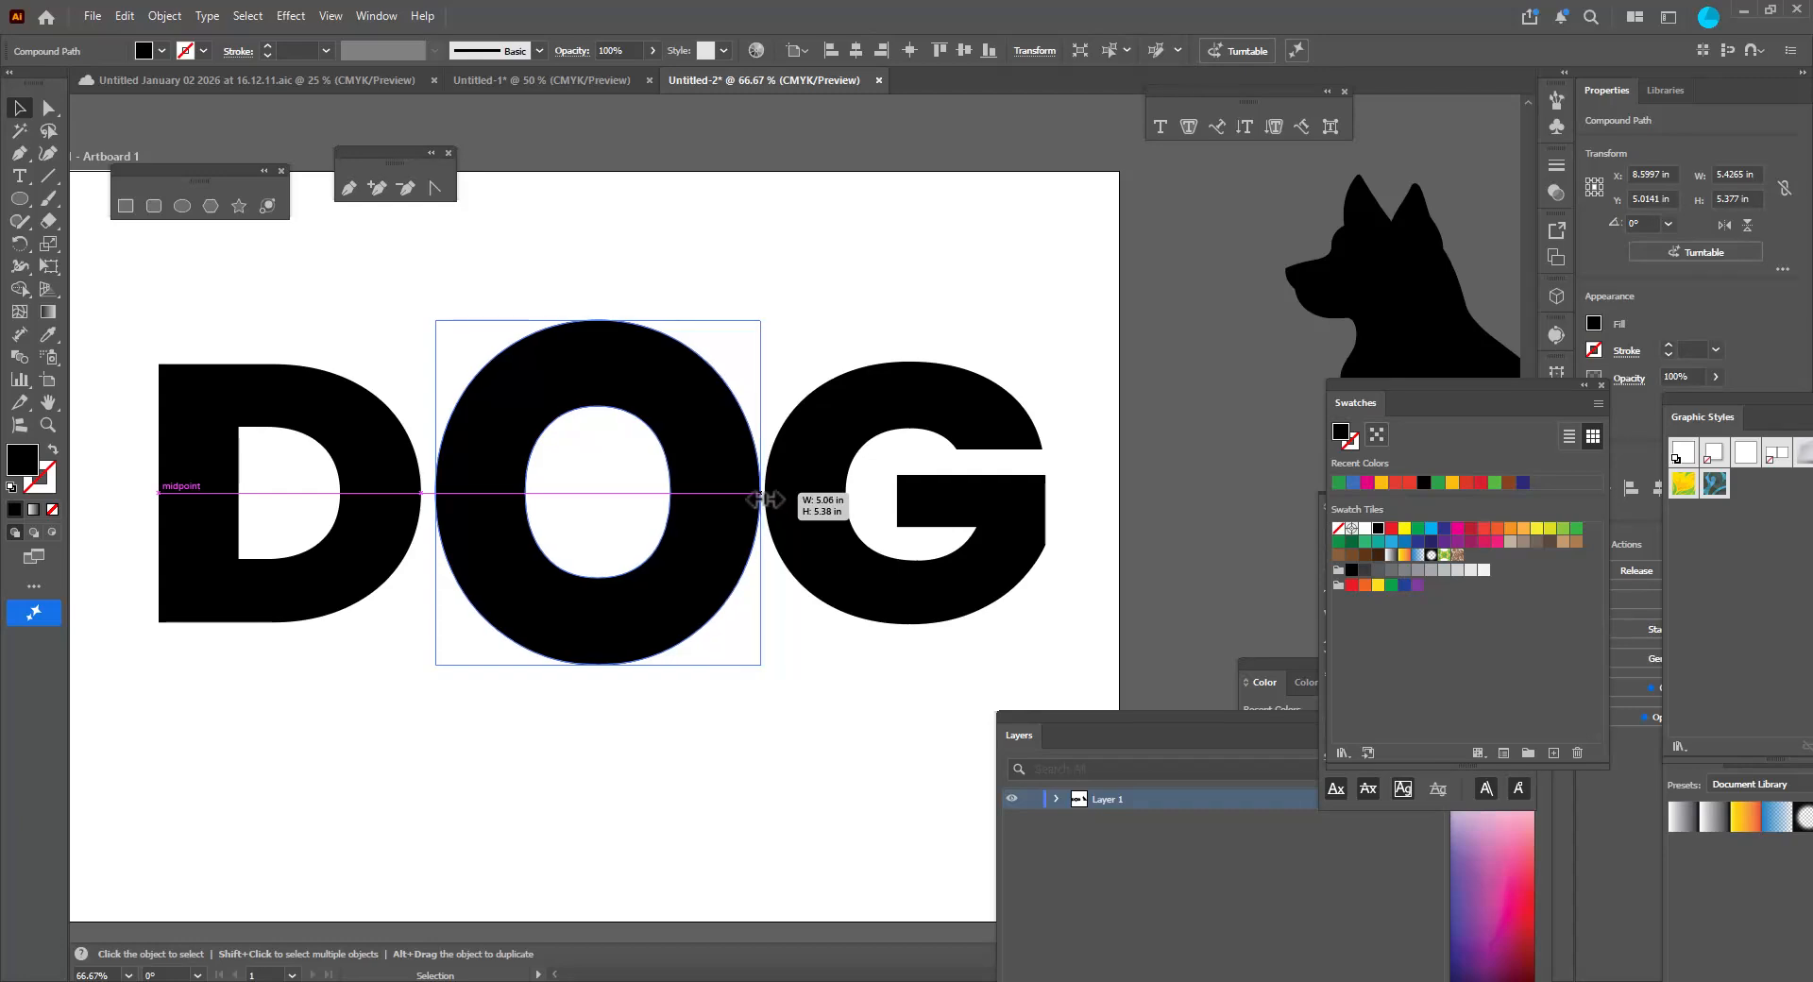
click(822, 335)
Merge the O's ring with its inner opening using Shape Builder to make a solid oval.
click(598, 336)
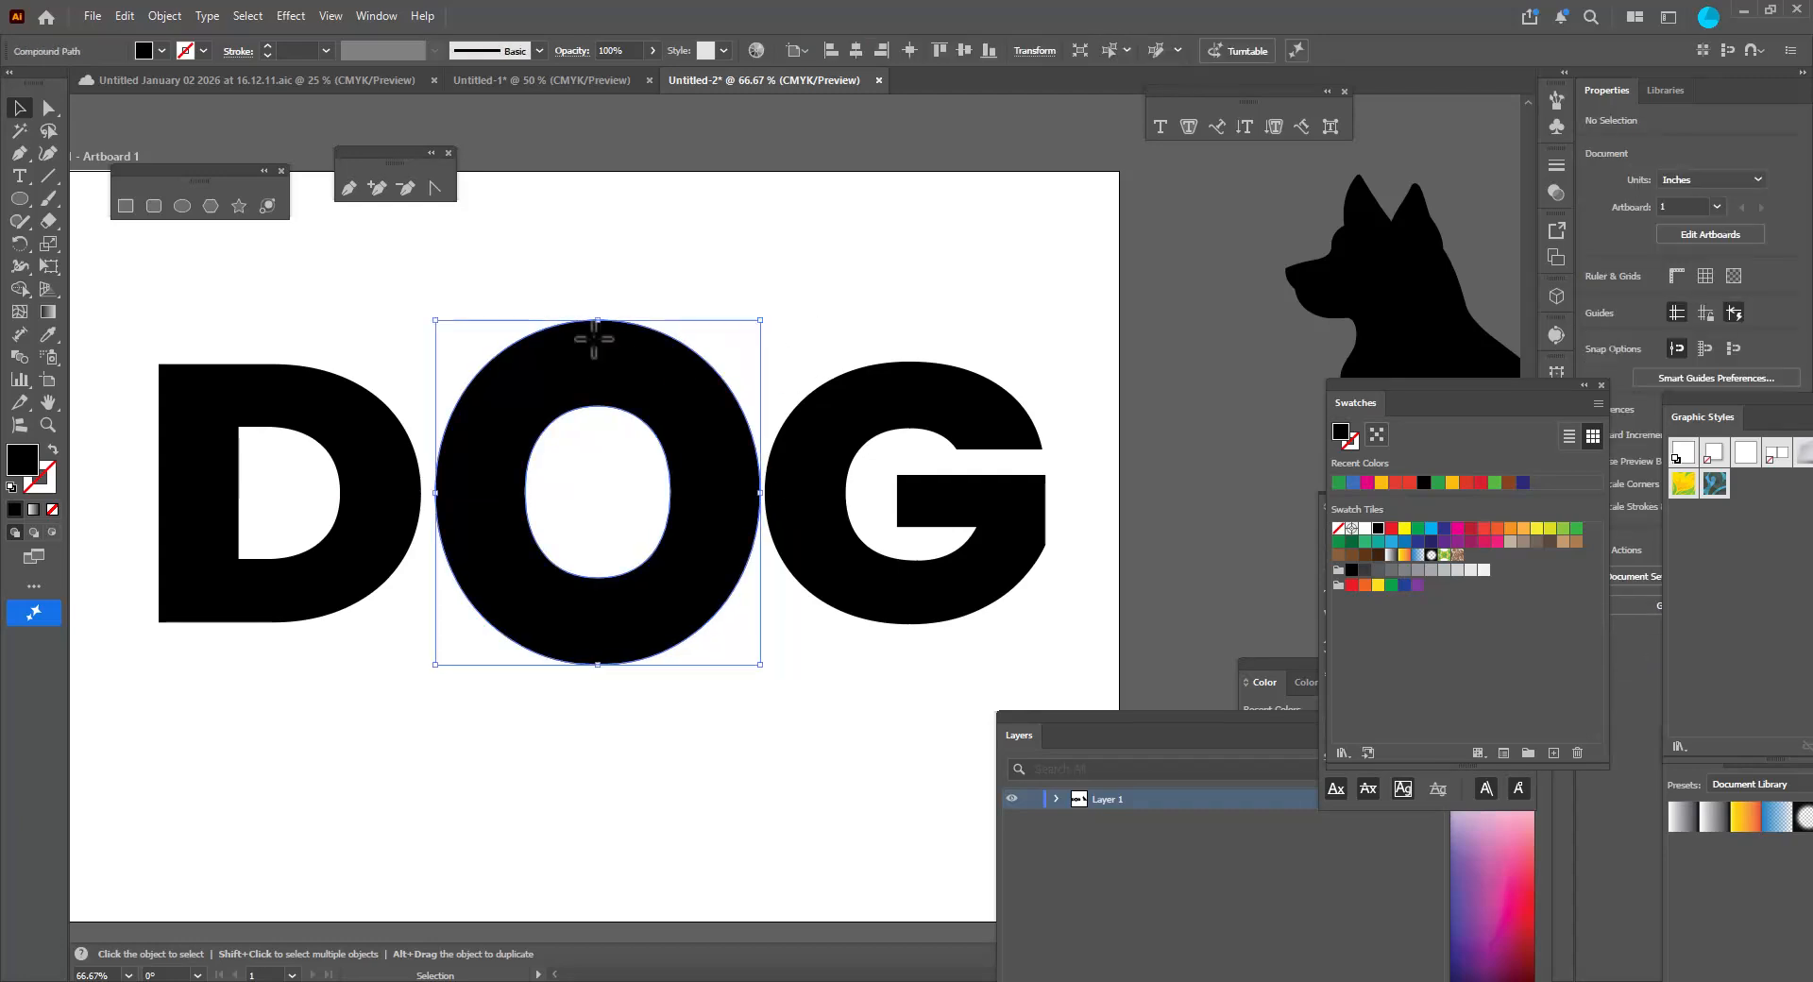
drag(469, 291, 686, 789)
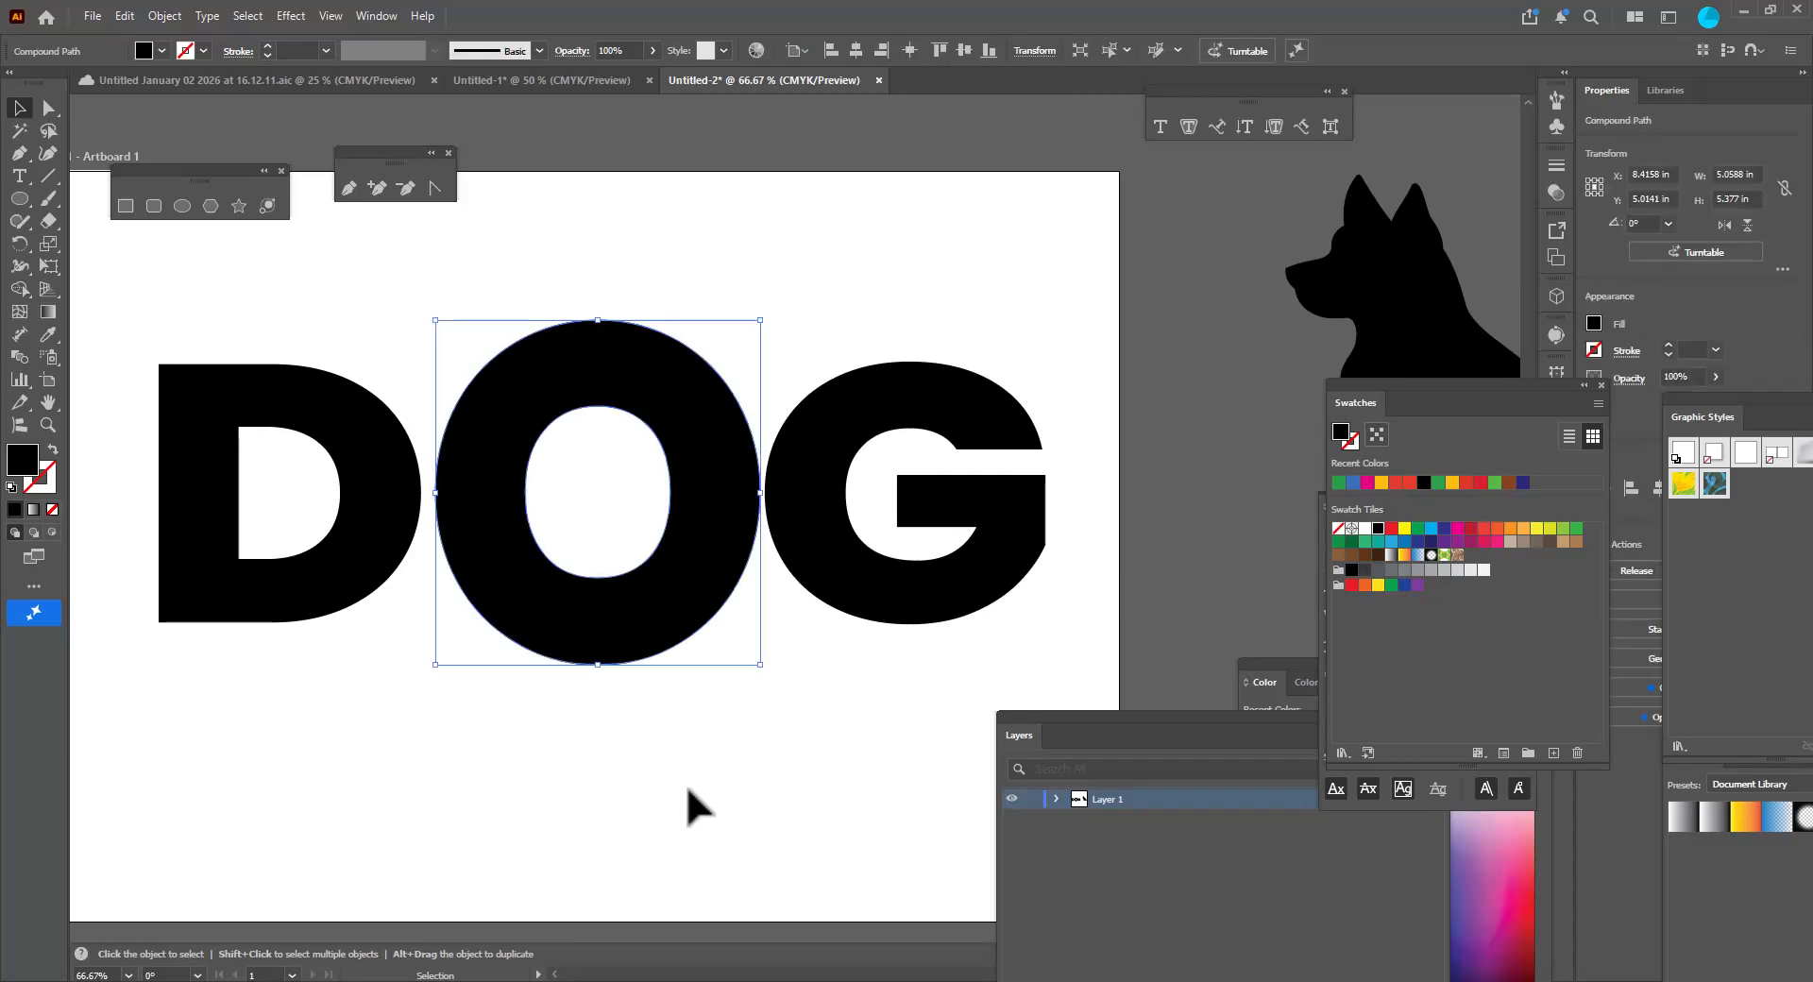
click(19, 289)
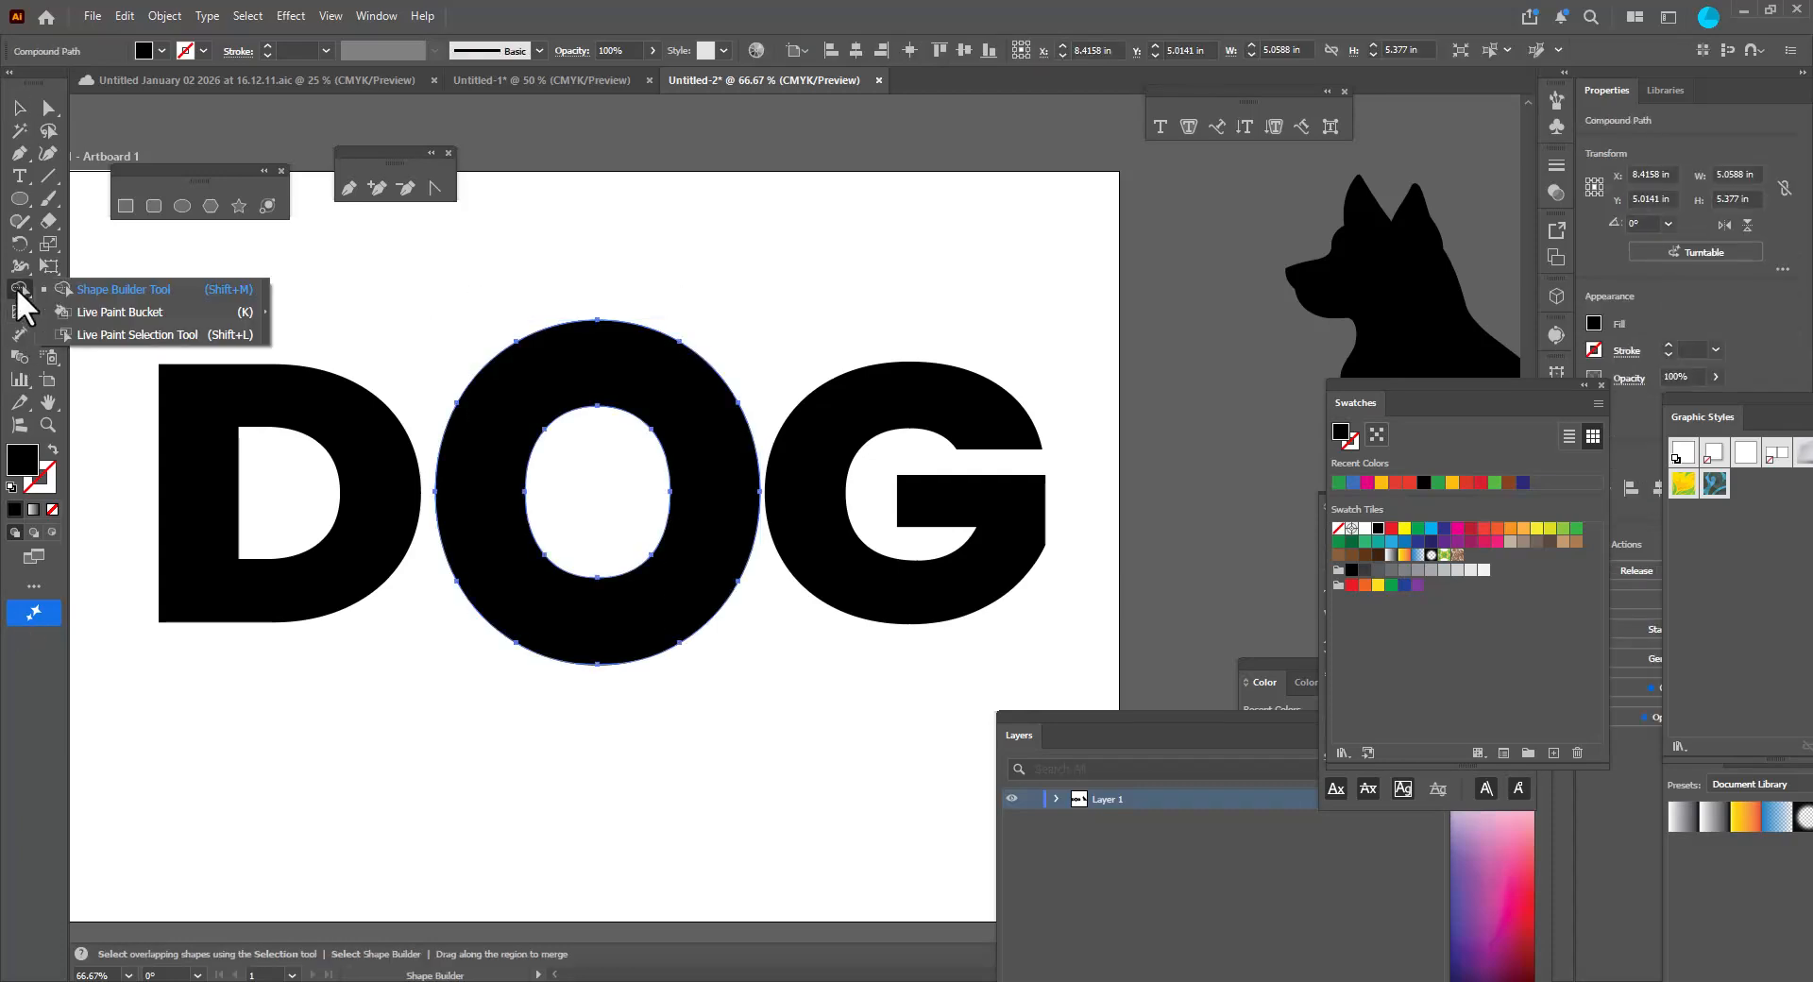
click(155, 292)
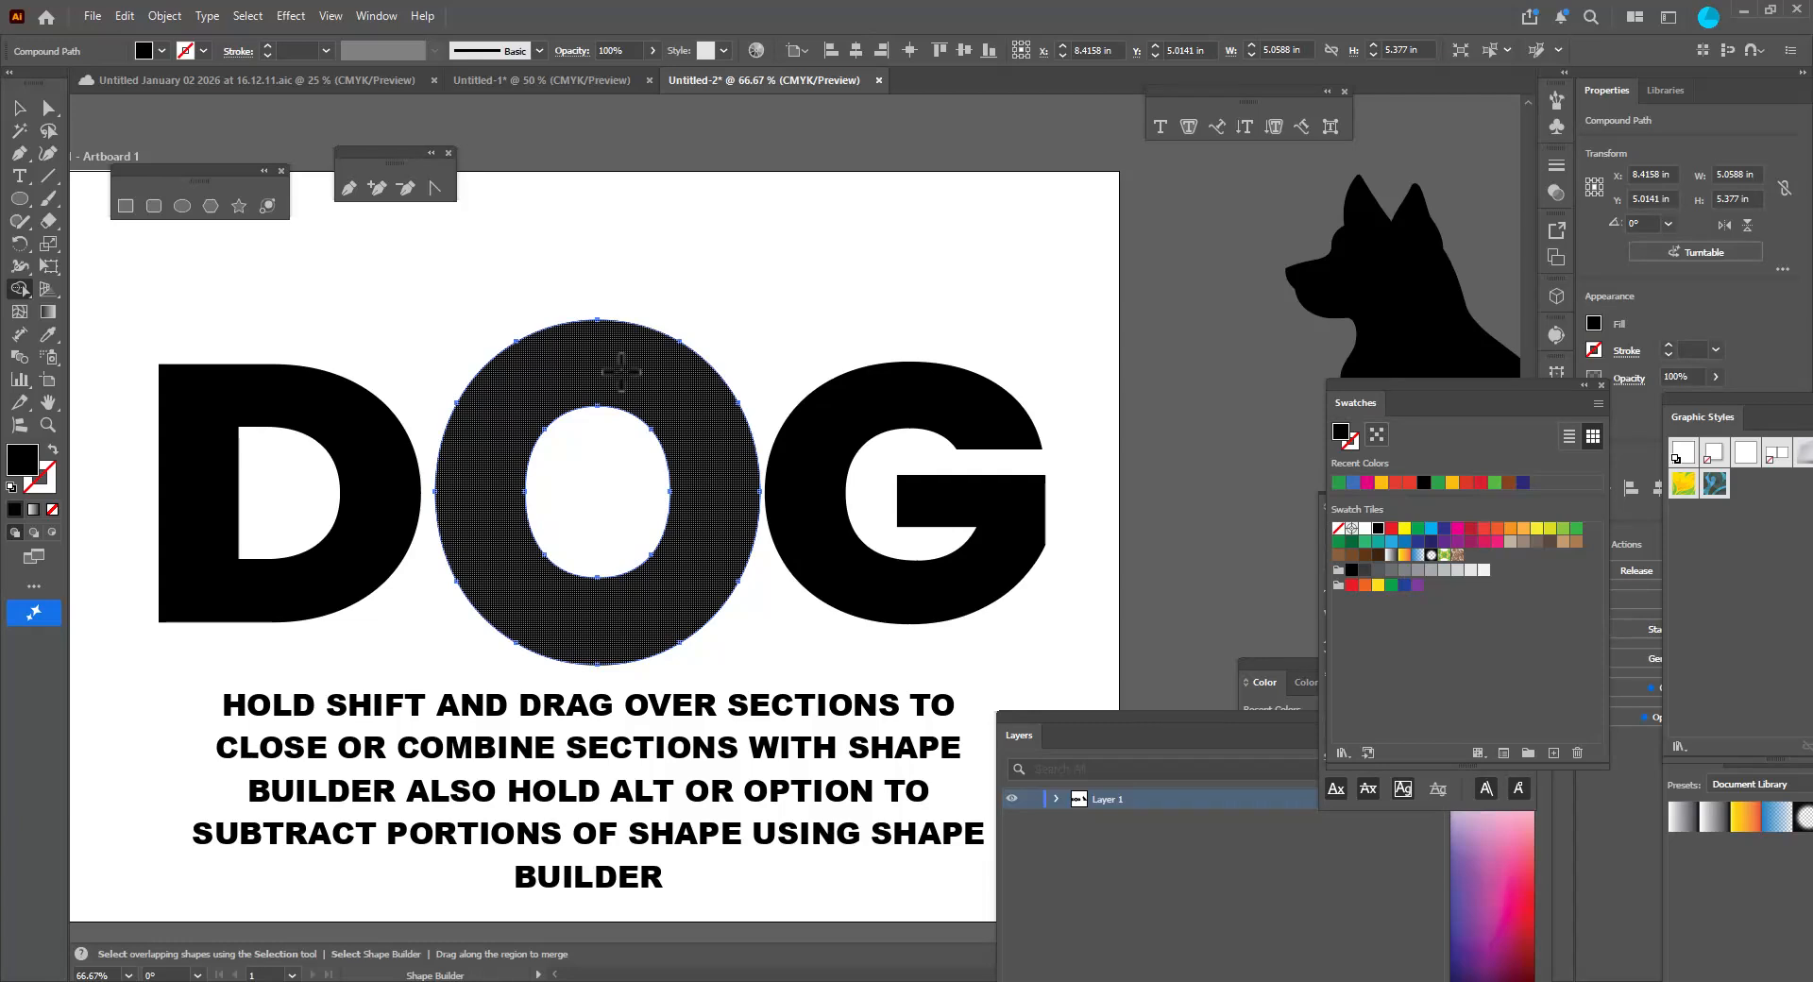
drag(621, 371, 608, 439)
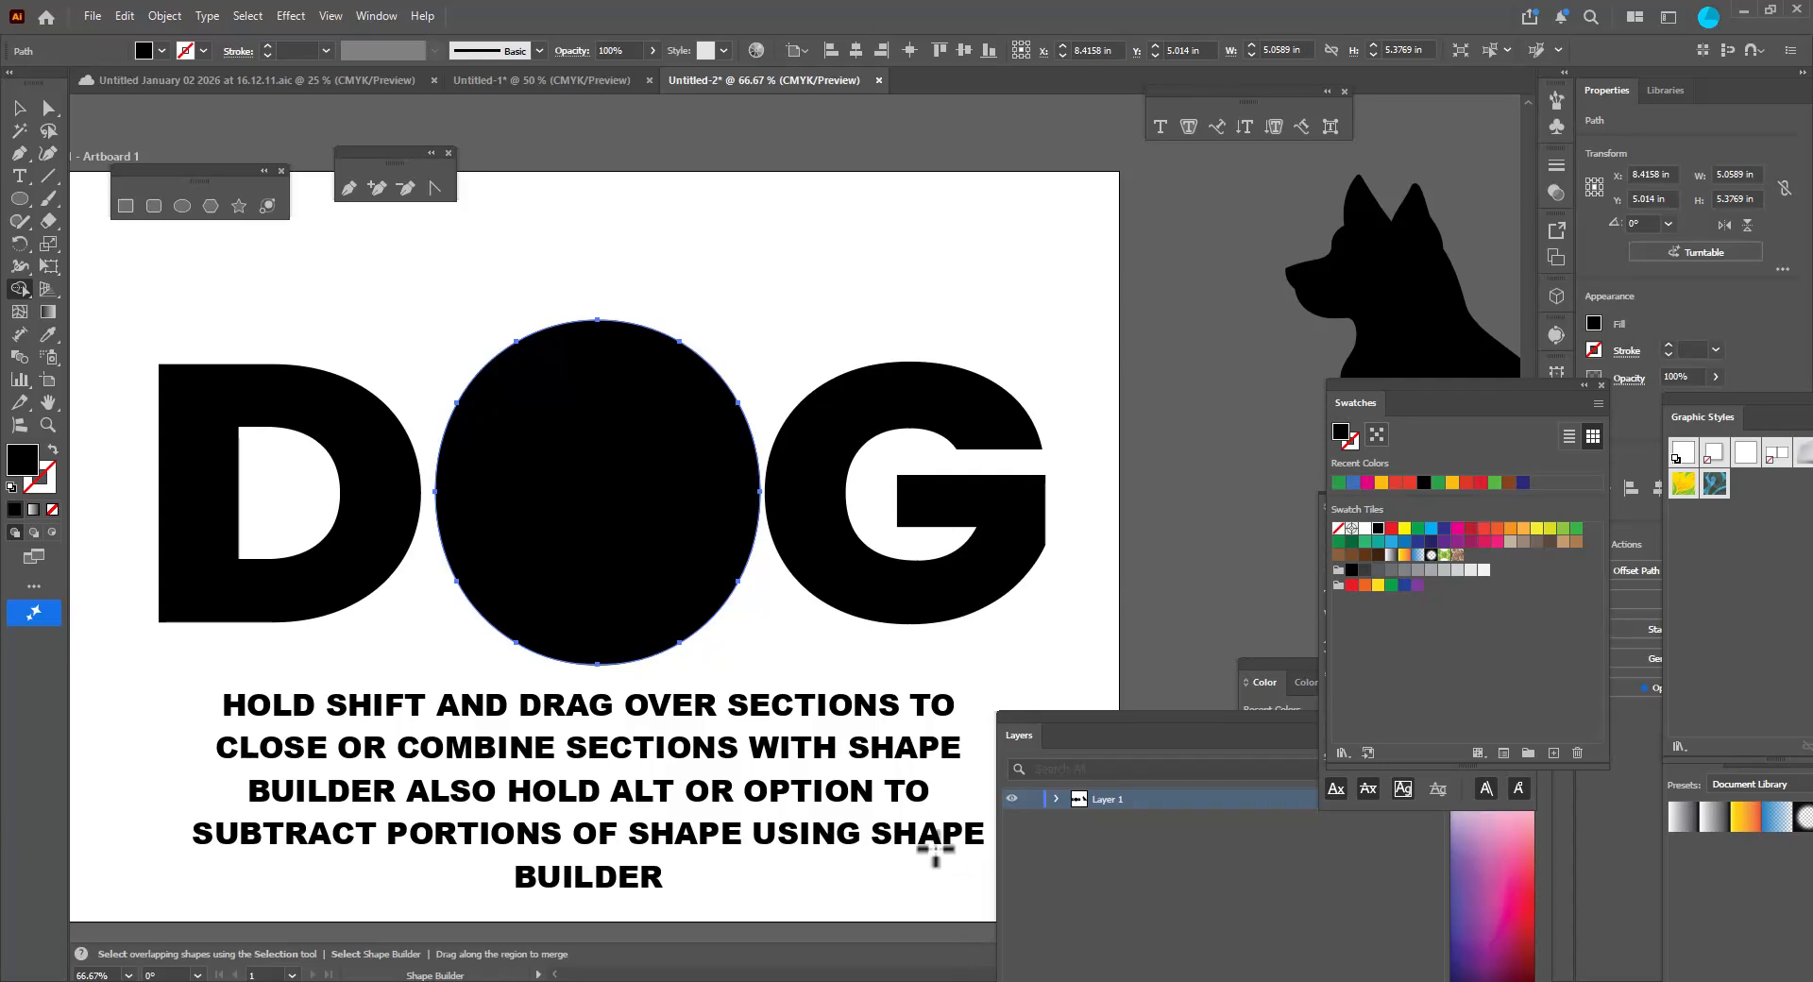
click(19, 107)
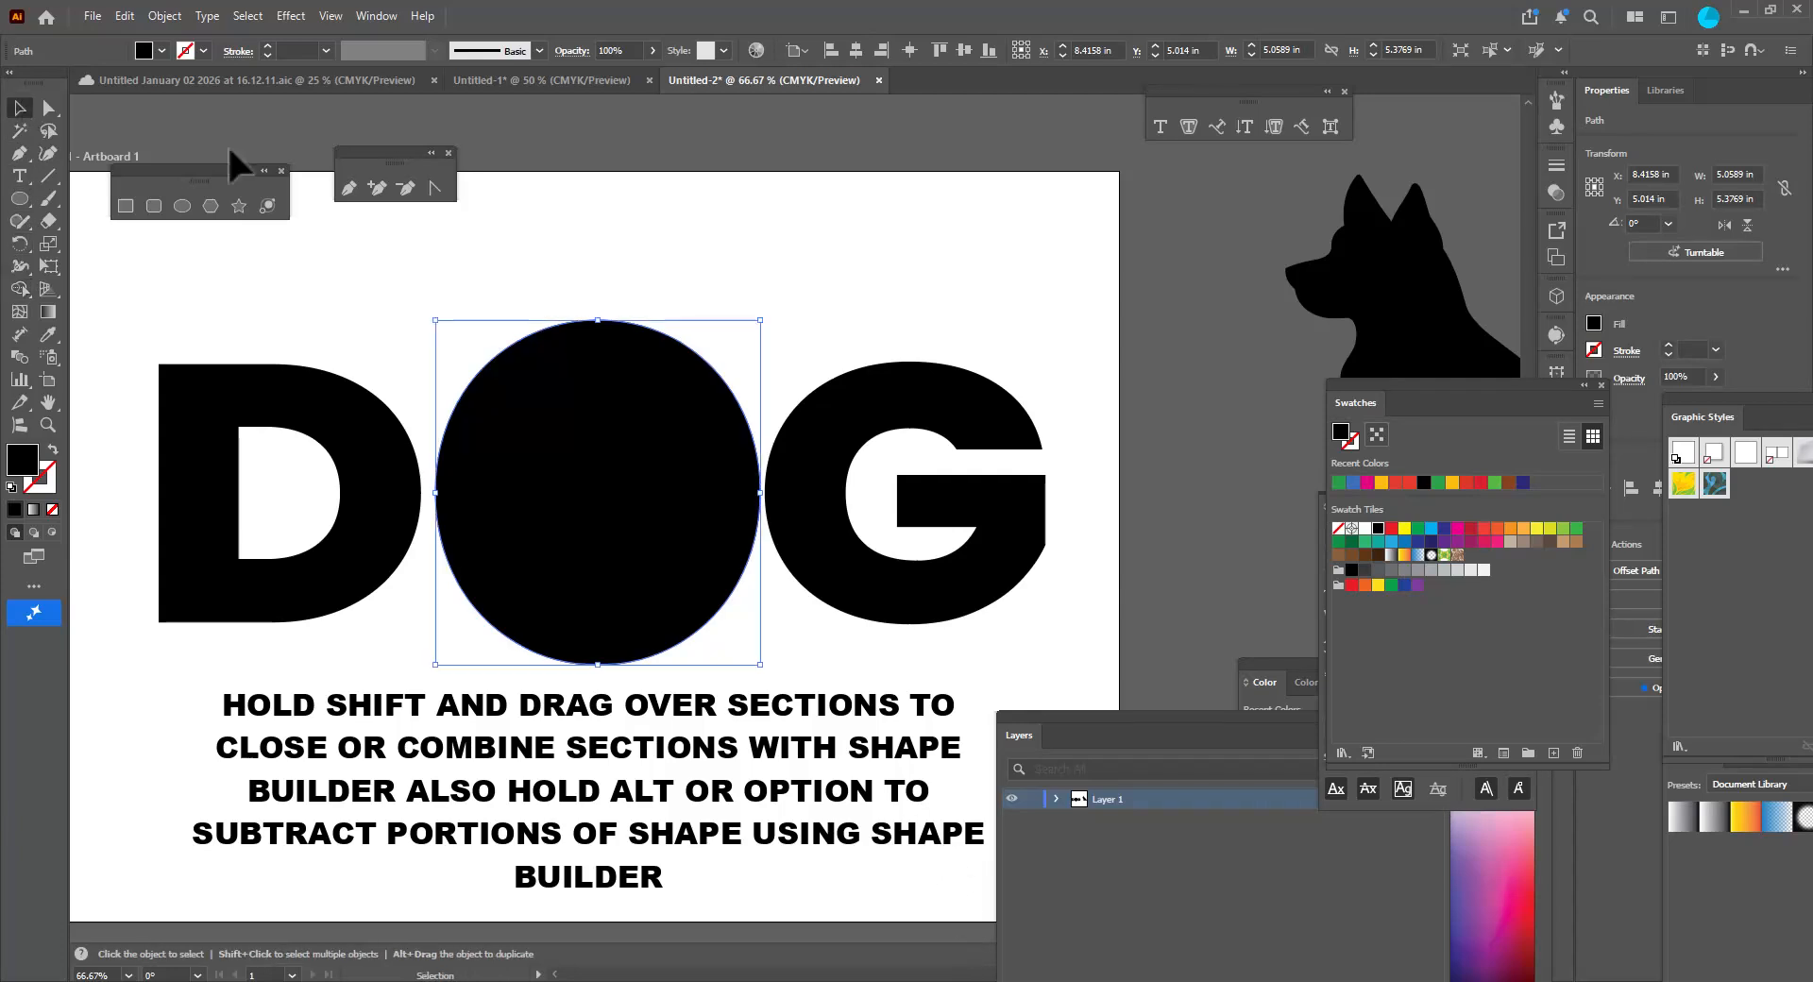
Recolor the dog silhouette magenta and move it from beside the artboard onto the solid O.
click(769, 227)
scroll(778, 233, down, 1)
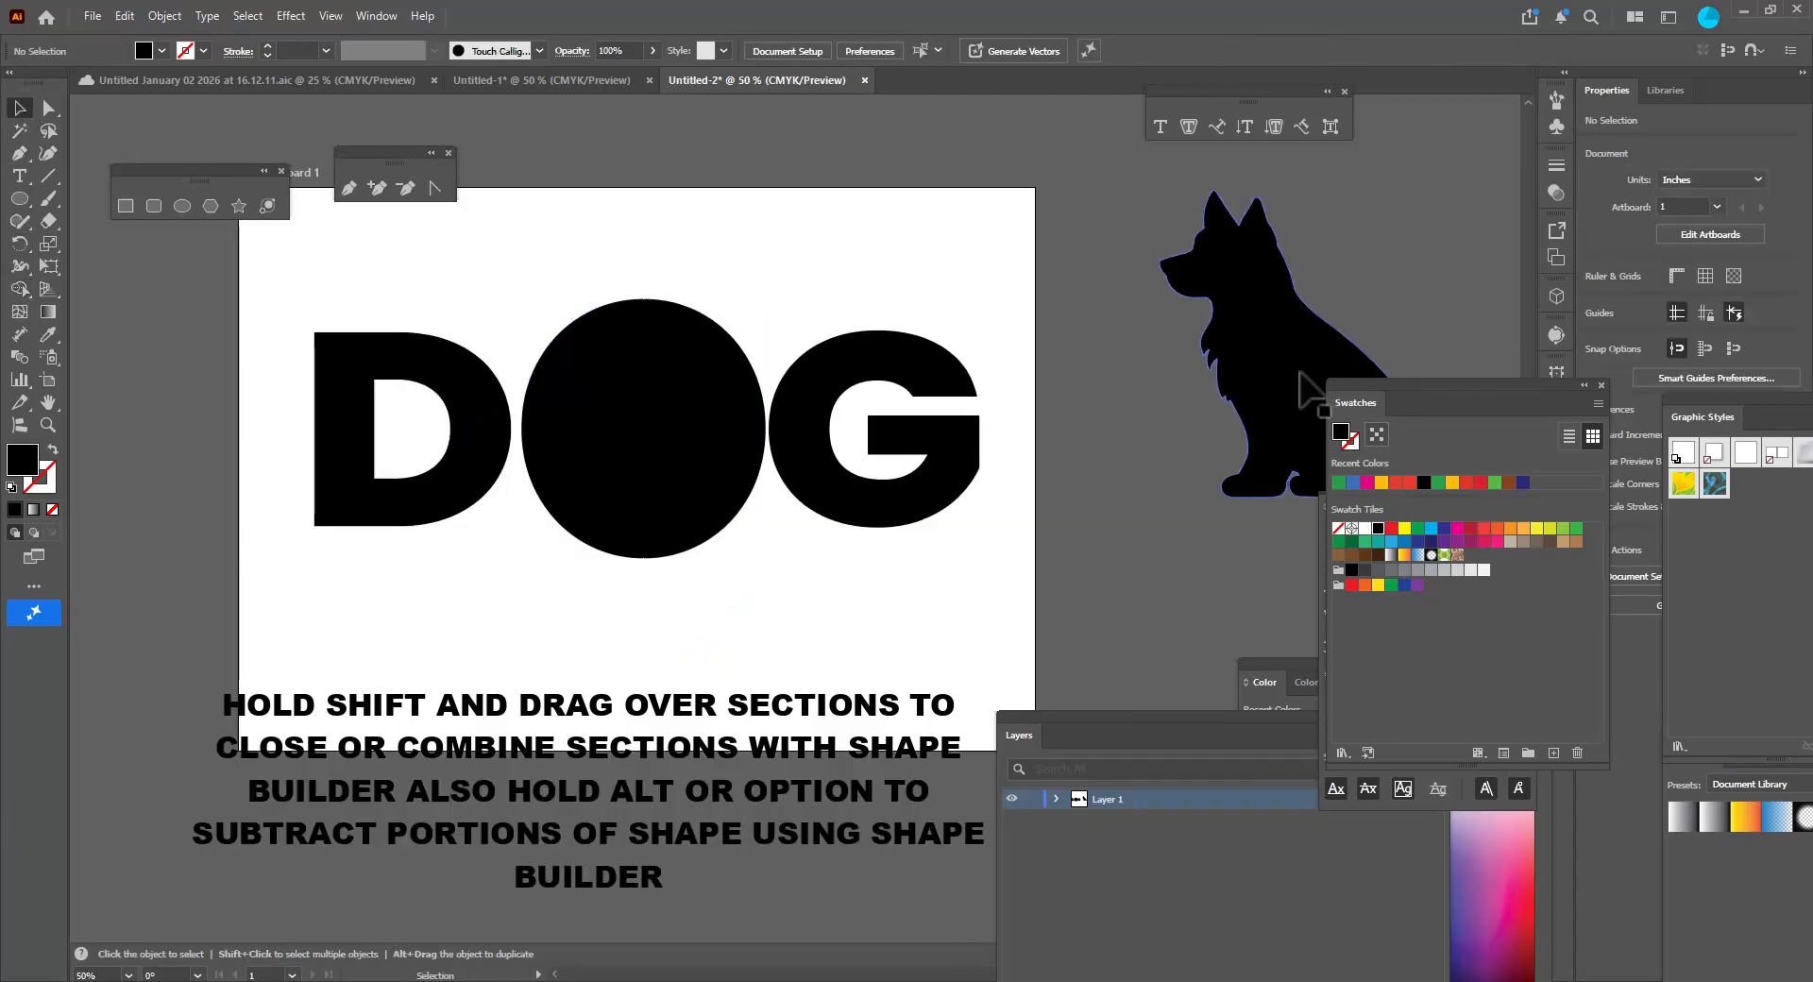
drag(1256, 346, 654, 729)
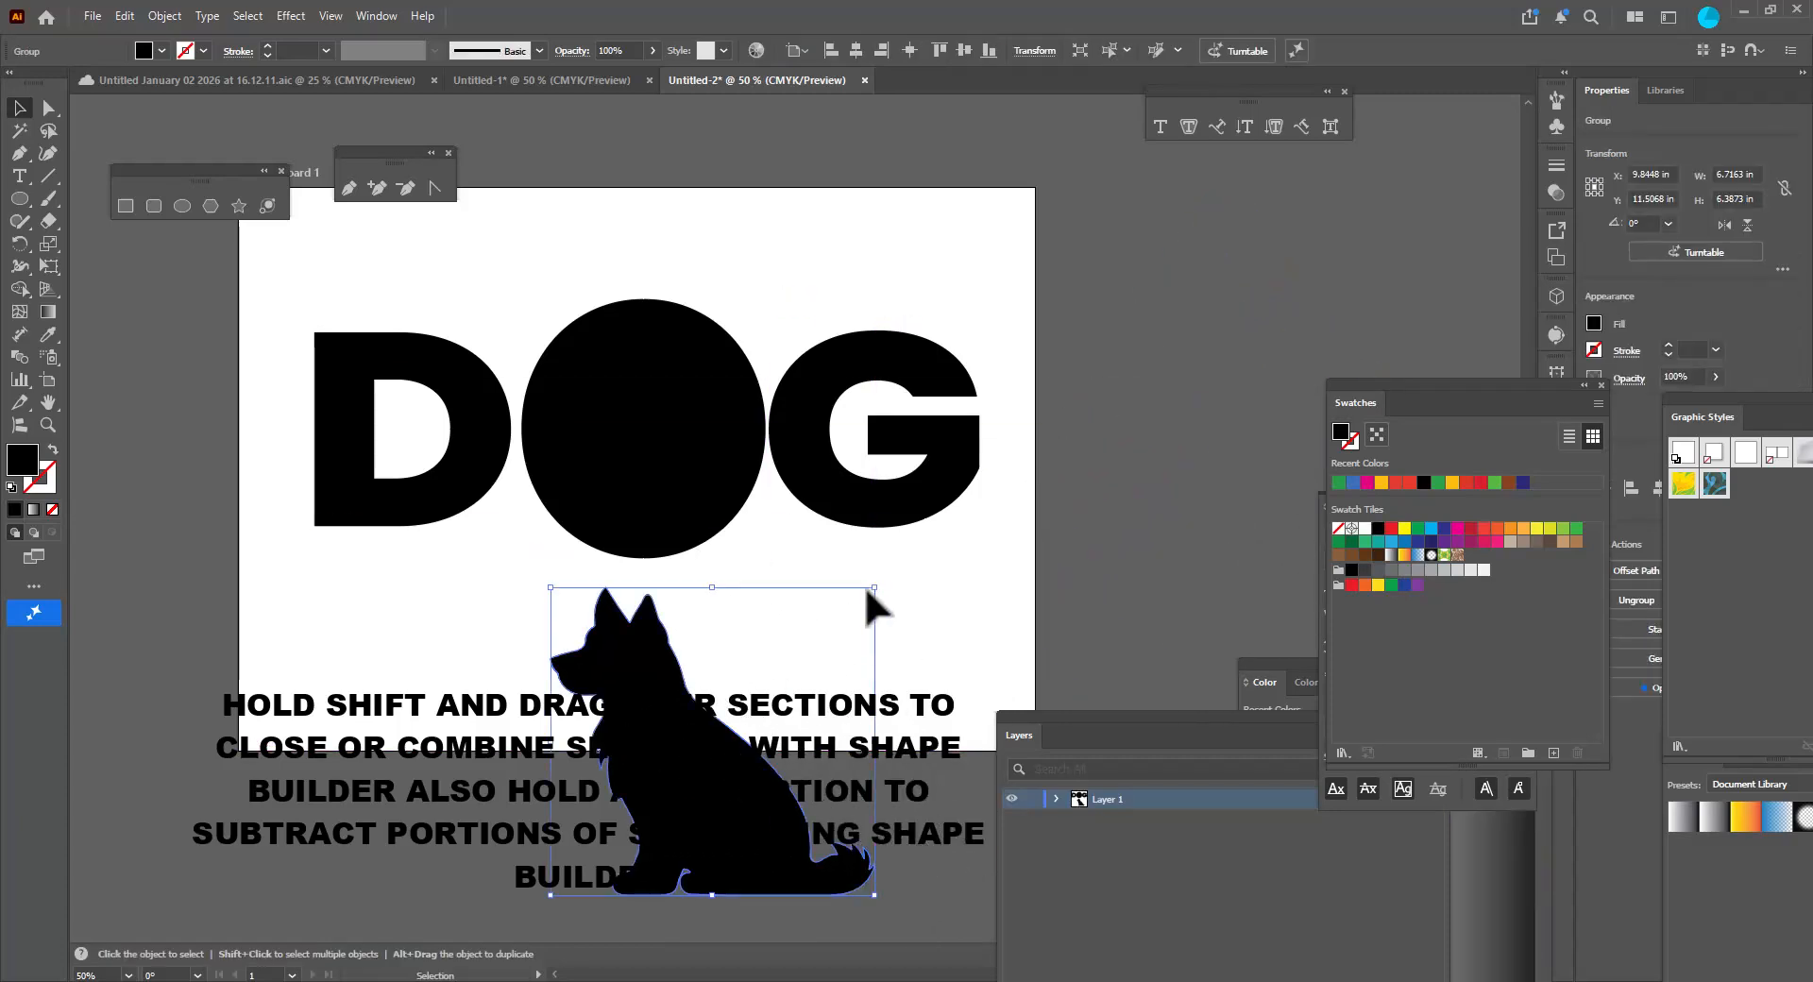
click(1368, 484)
click(942, 615)
drag(682, 738, 682, 489)
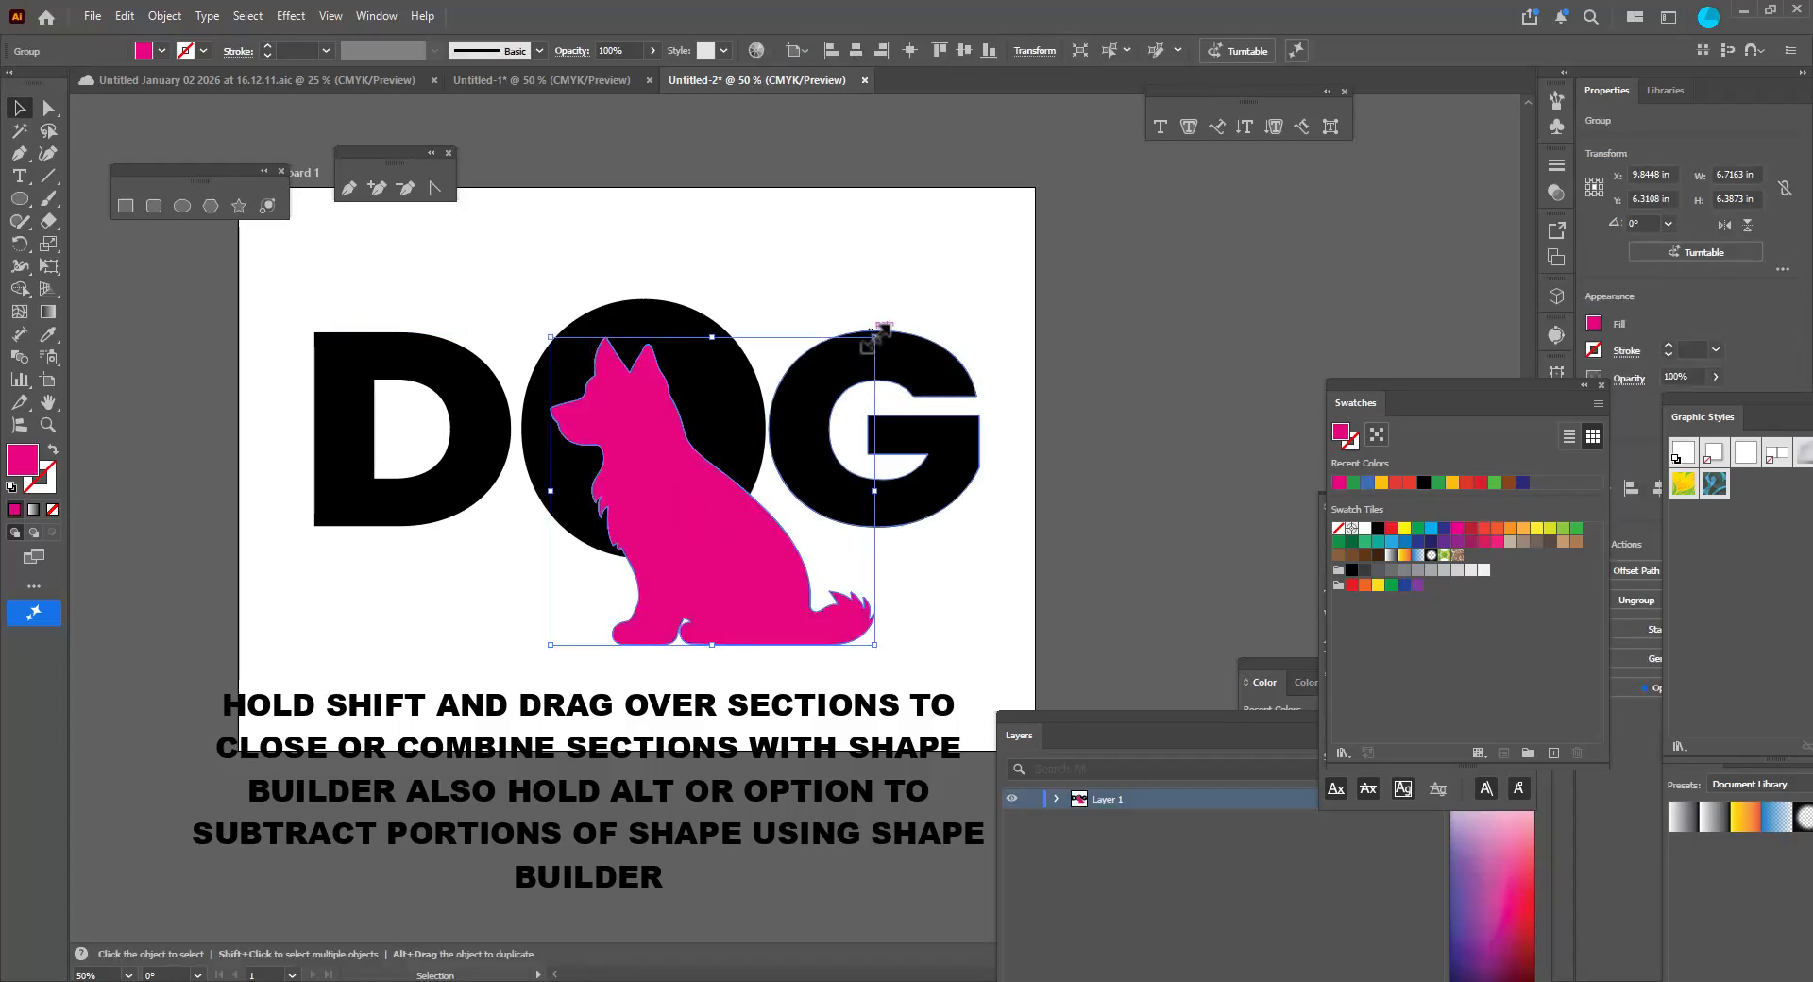
Scale the dog silhouette down to about 5.13 in by 4.88 in and raise it so its head sits inside the O.
drag(875, 336, 799, 414)
drag(674, 544, 679, 499)
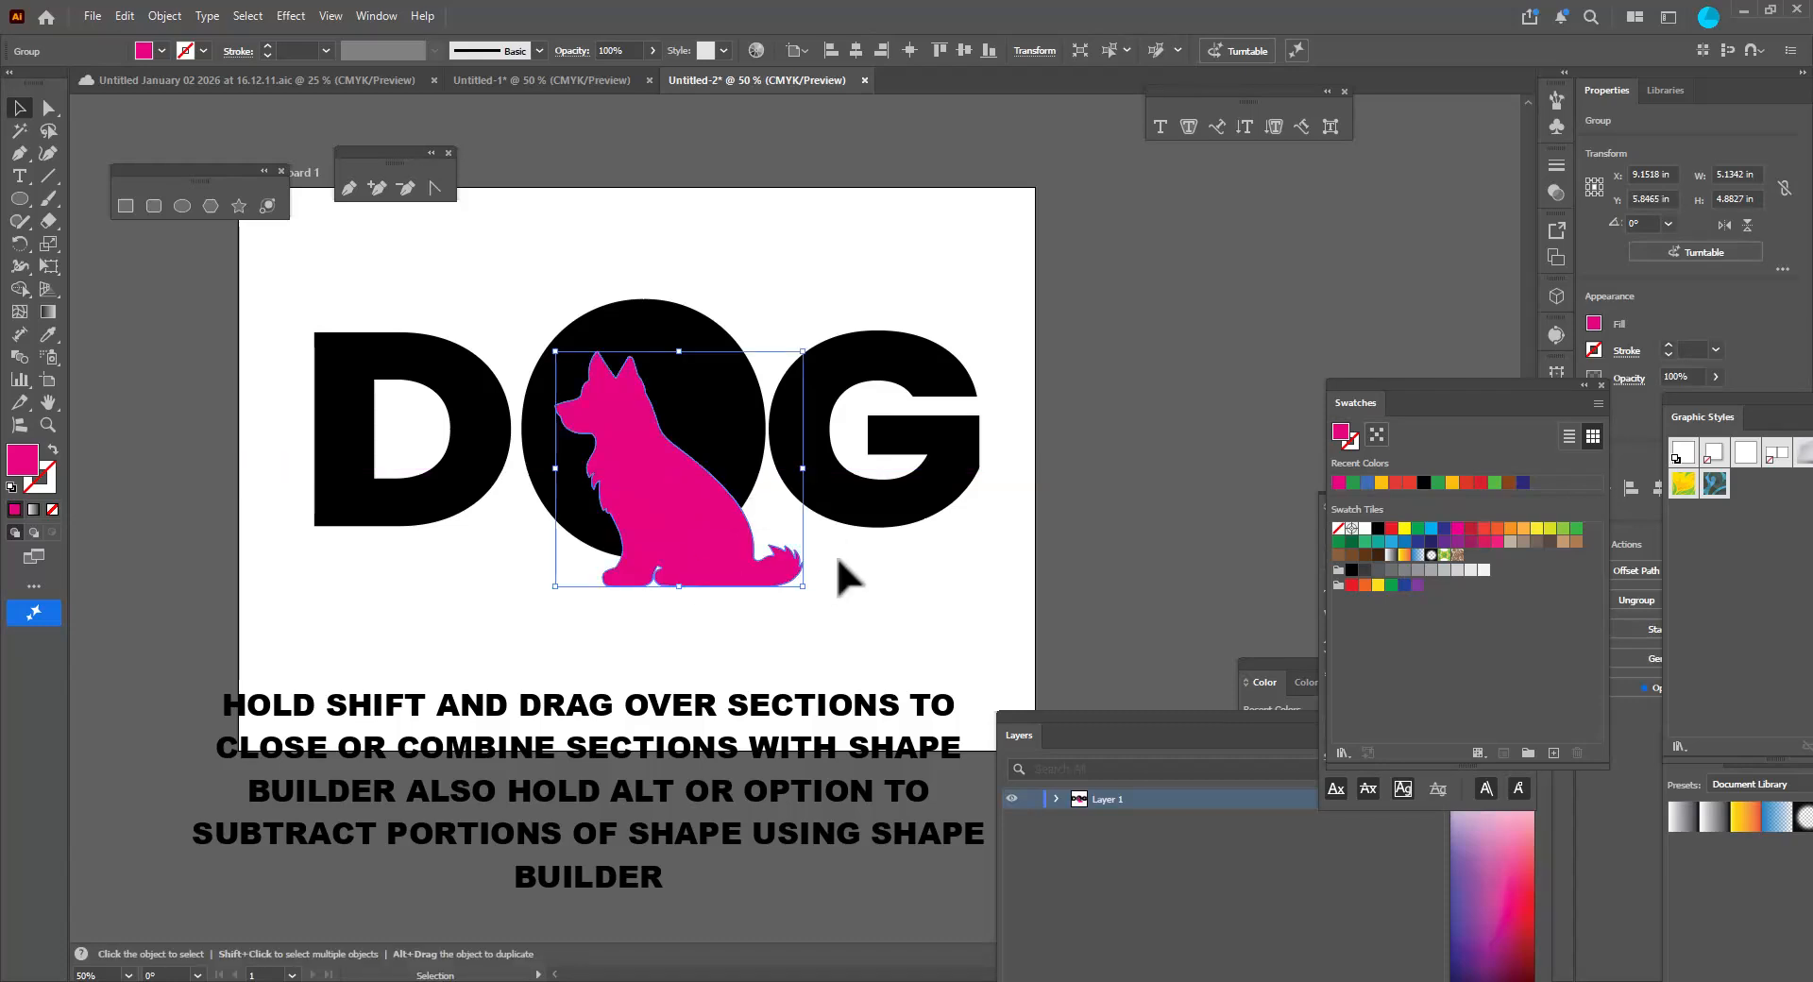
click(801, 680)
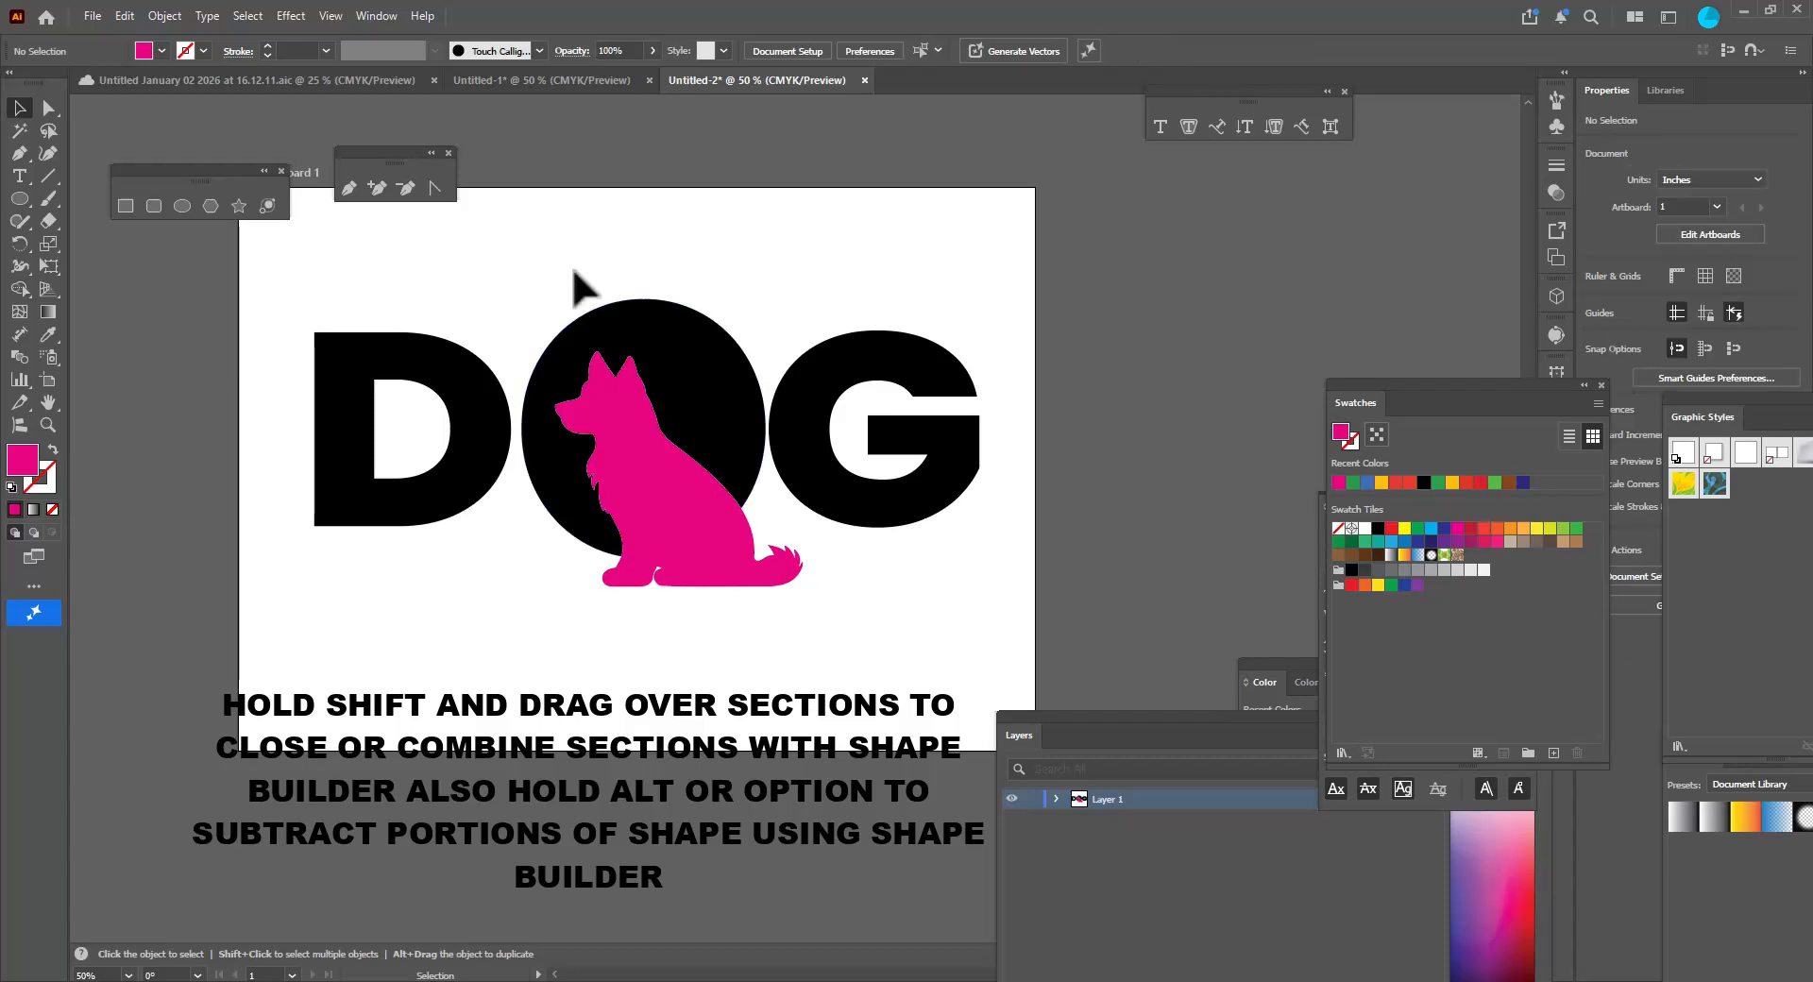
Subtract both parts of the magenta dog from the O with Shape Builder, leaving its silhouette cut out.
drag(572, 243, 659, 638)
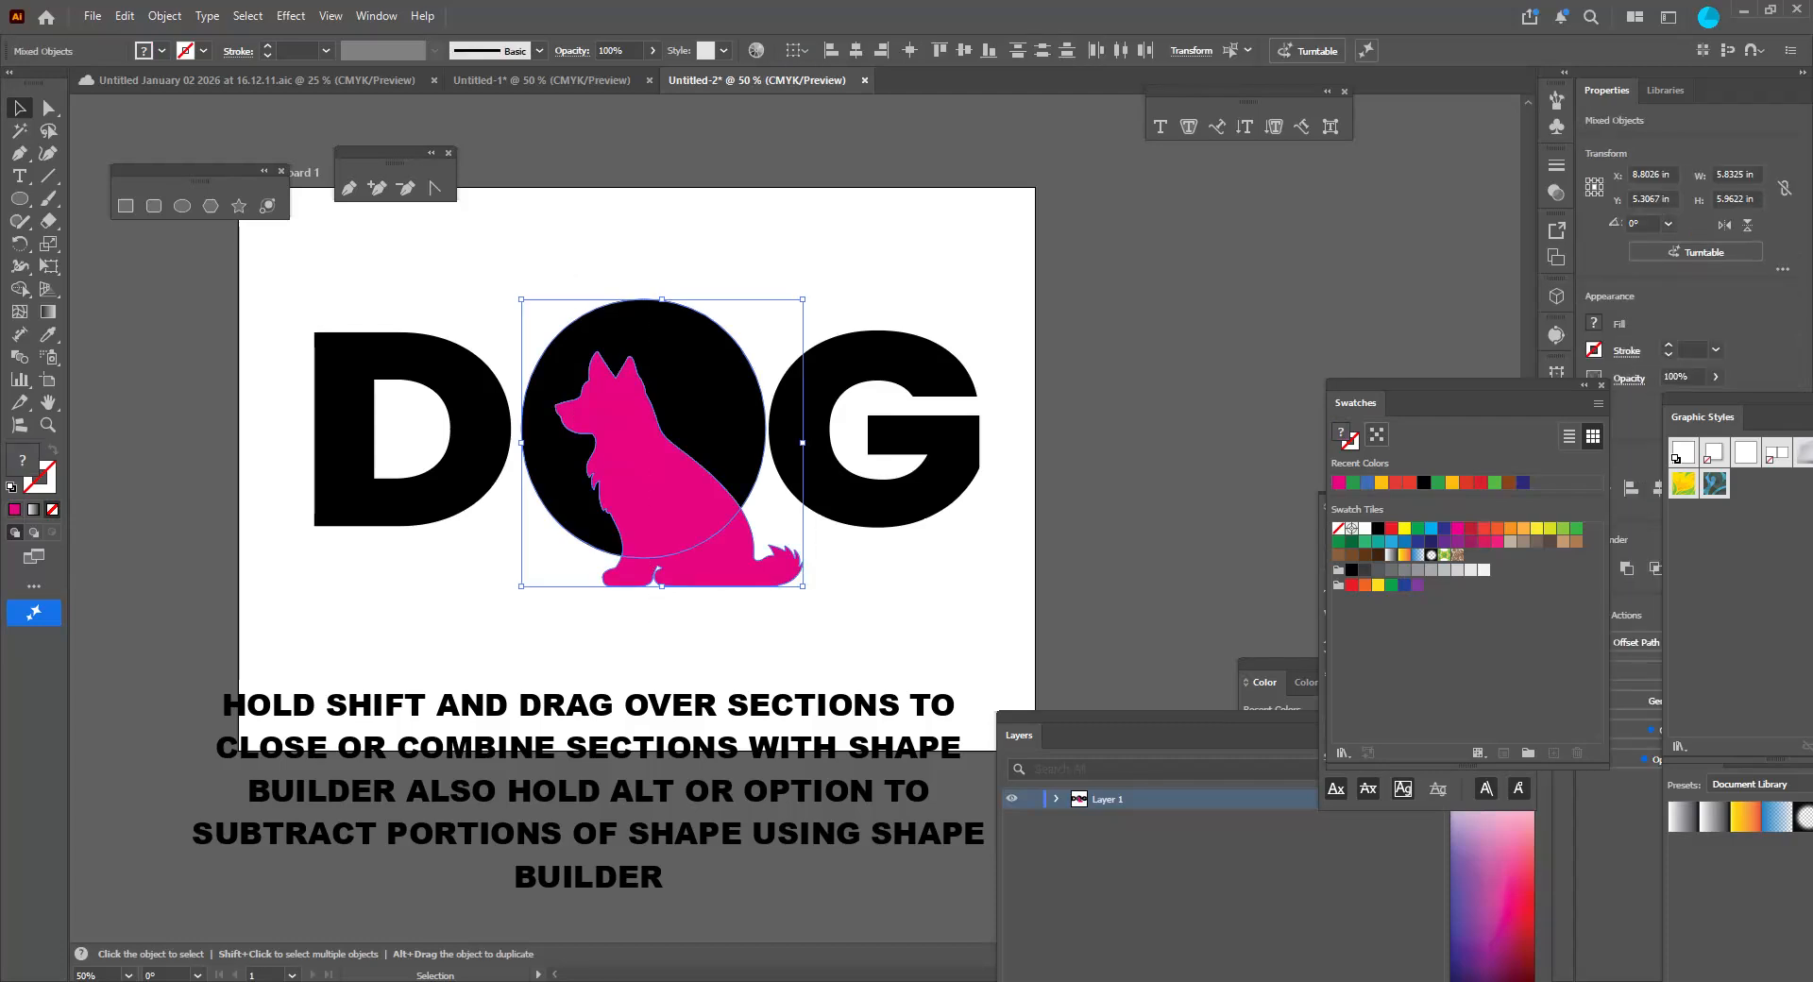
click(18, 288)
click(85, 292)
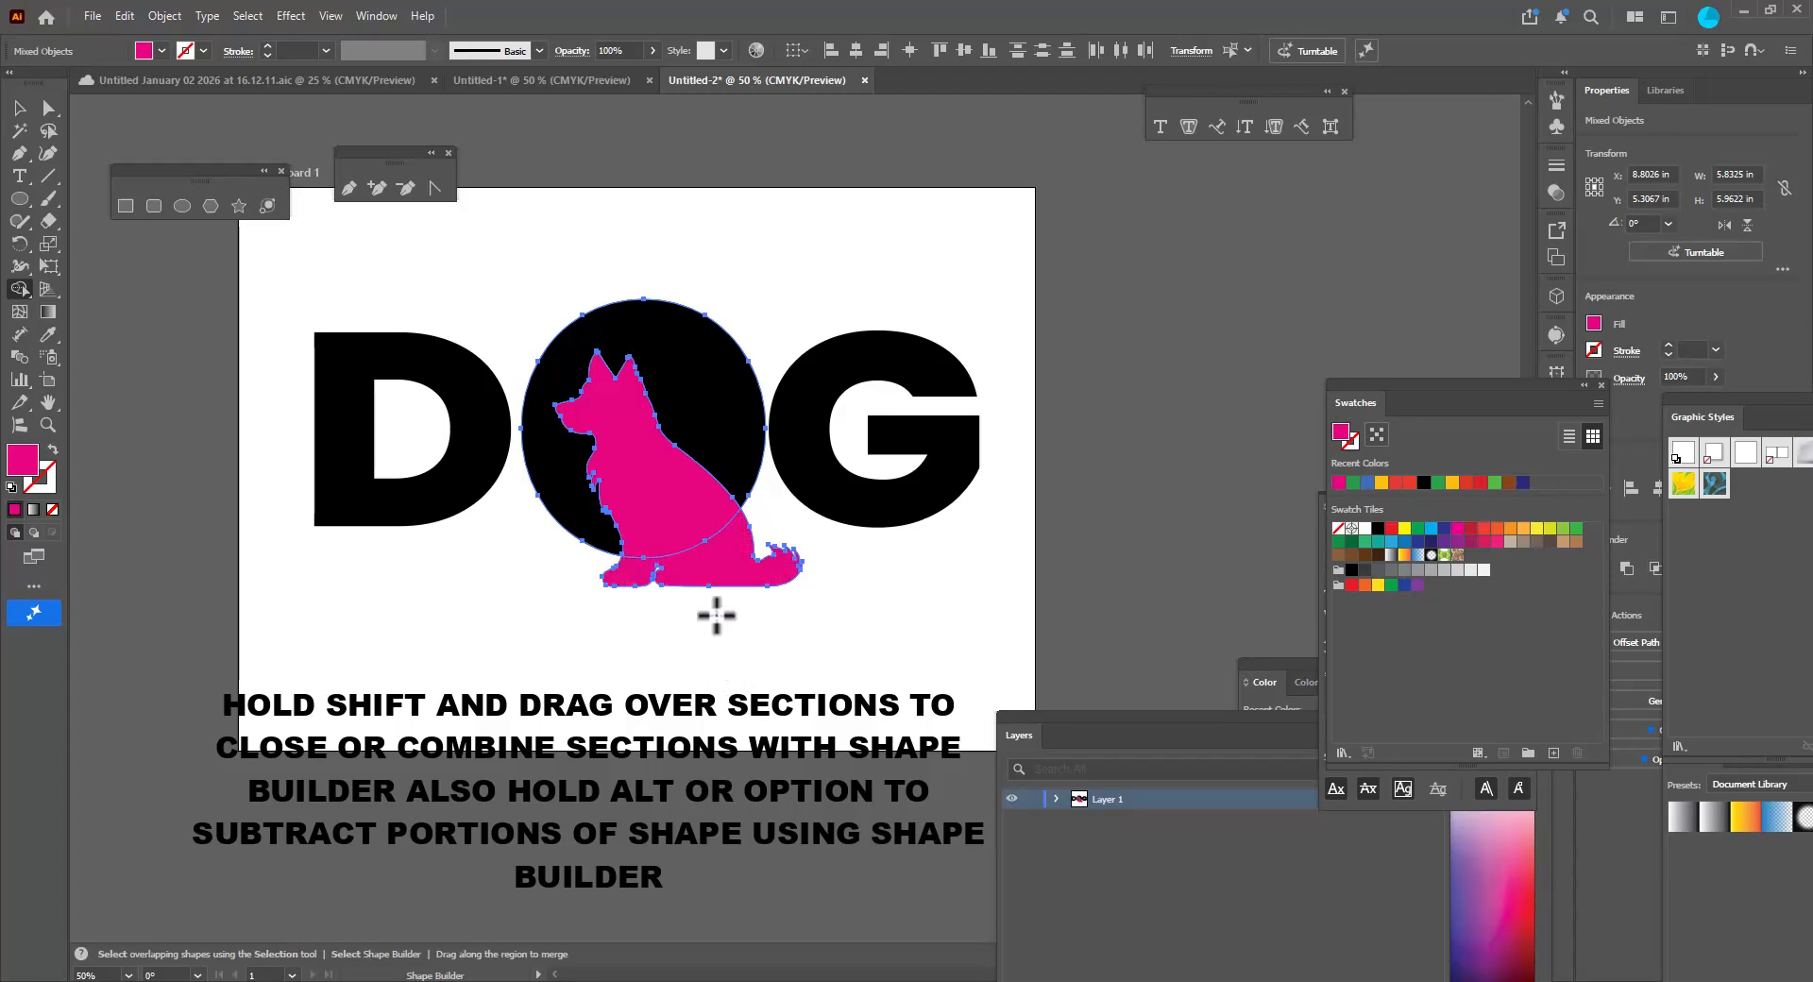
alt+click(700, 565)
alt+click(696, 502)
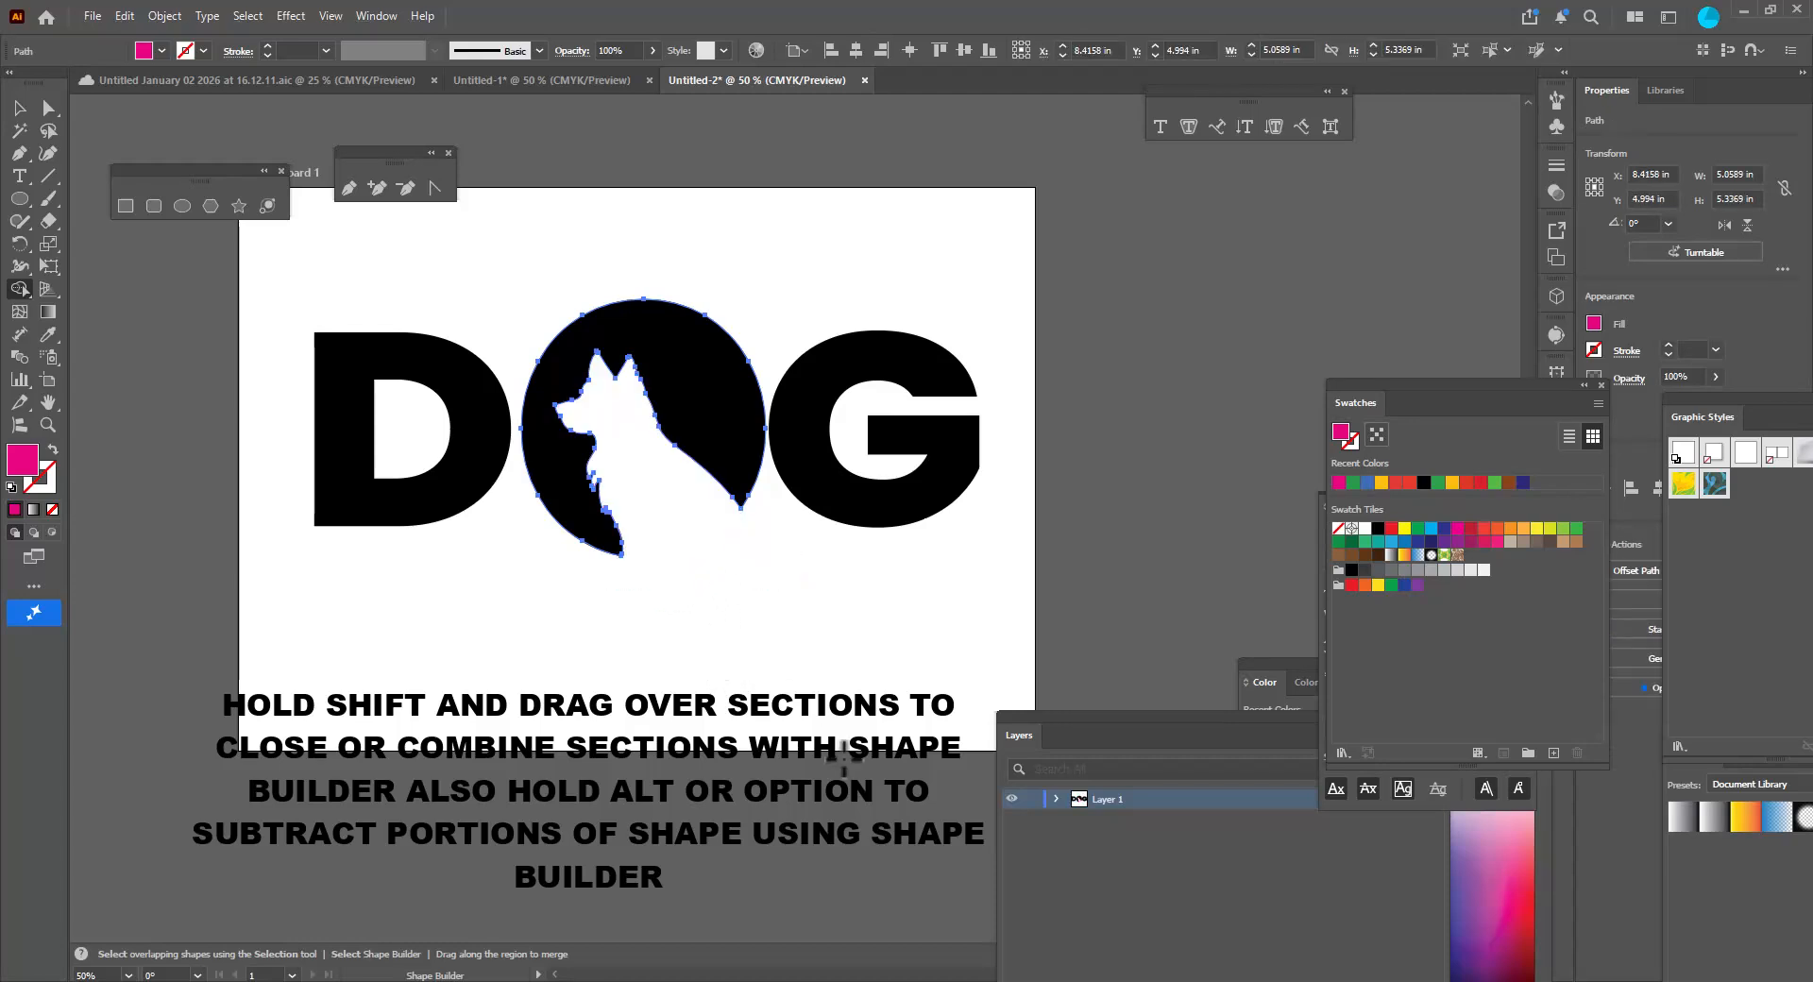
click(19, 108)
click(666, 201)
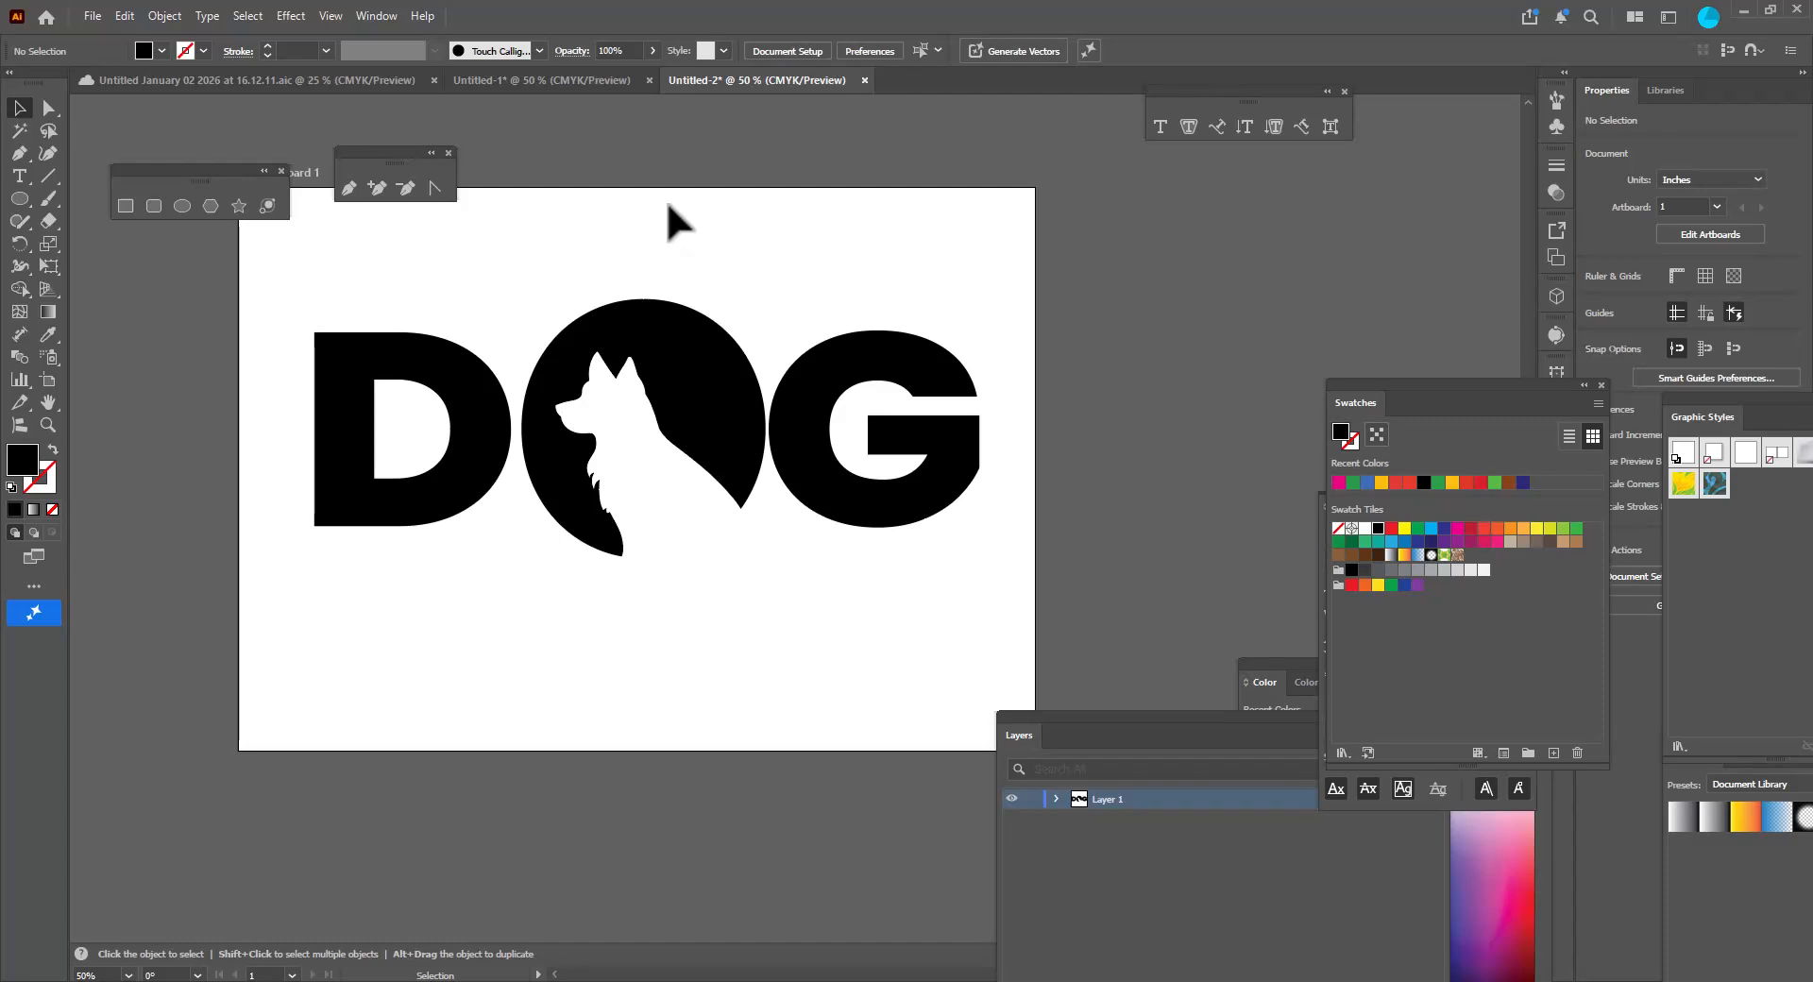
Fill the D, the cut-out O and the G with red.
click(406, 357)
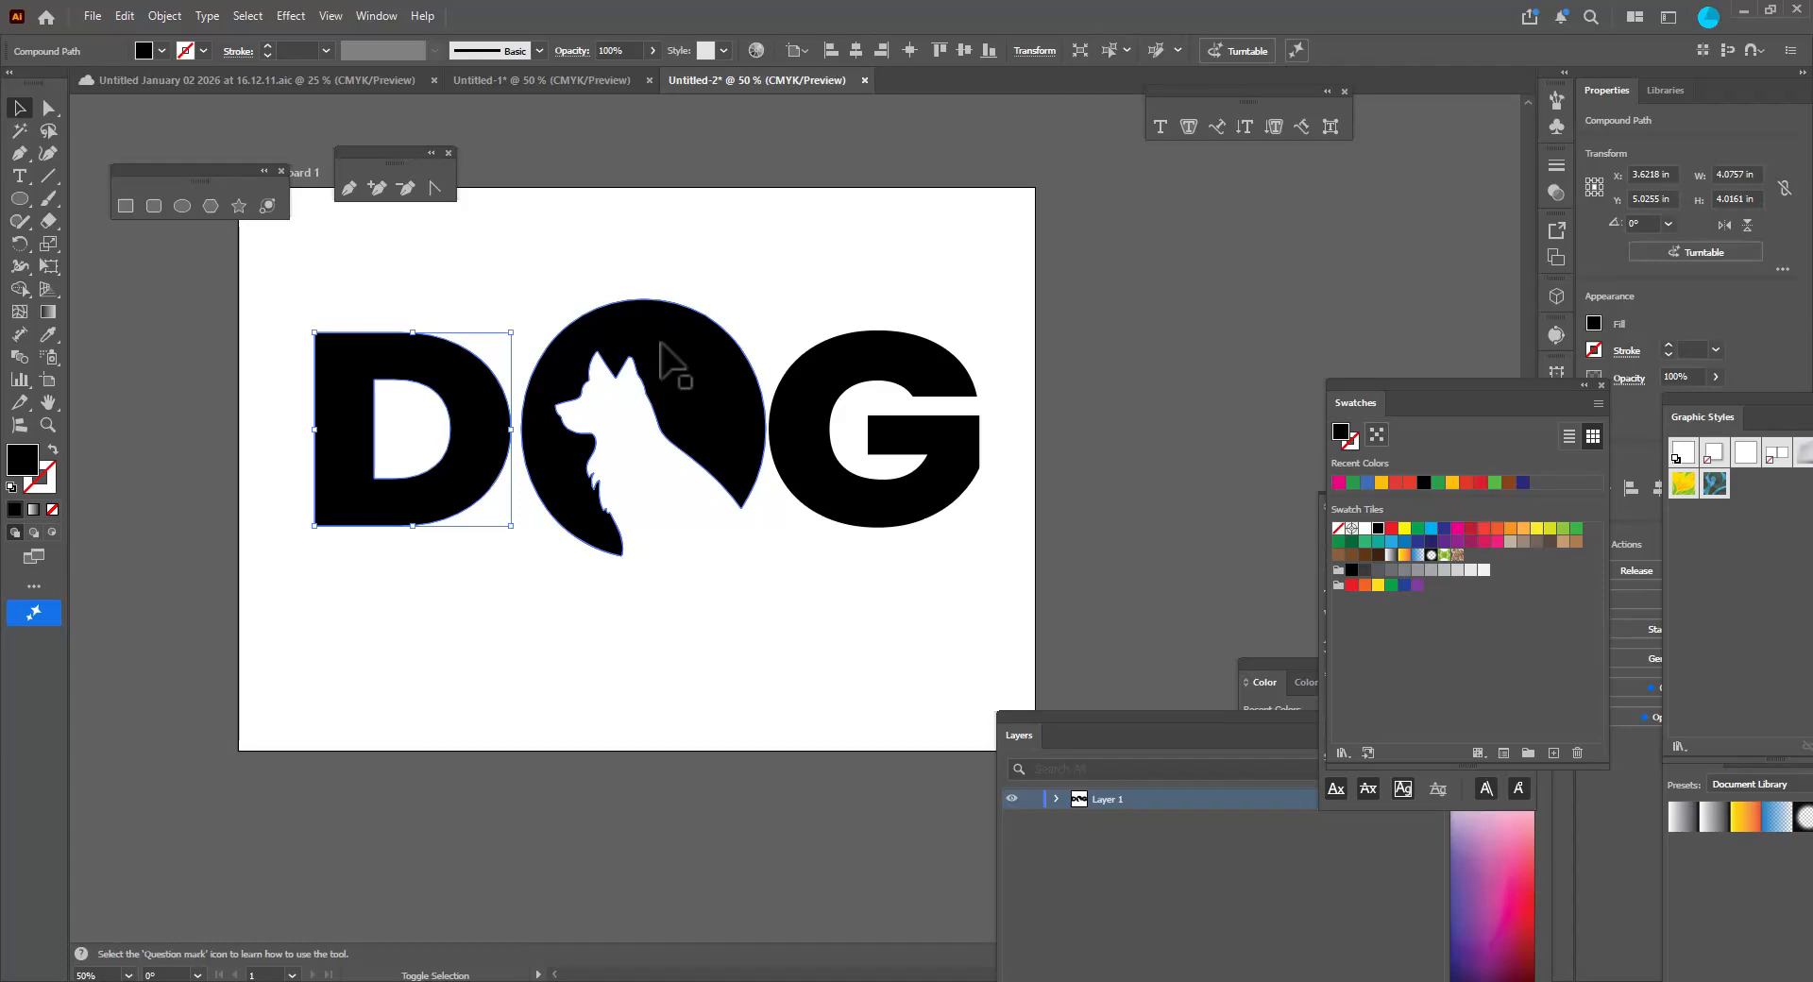
shift+click(661, 360)
shift+click(854, 378)
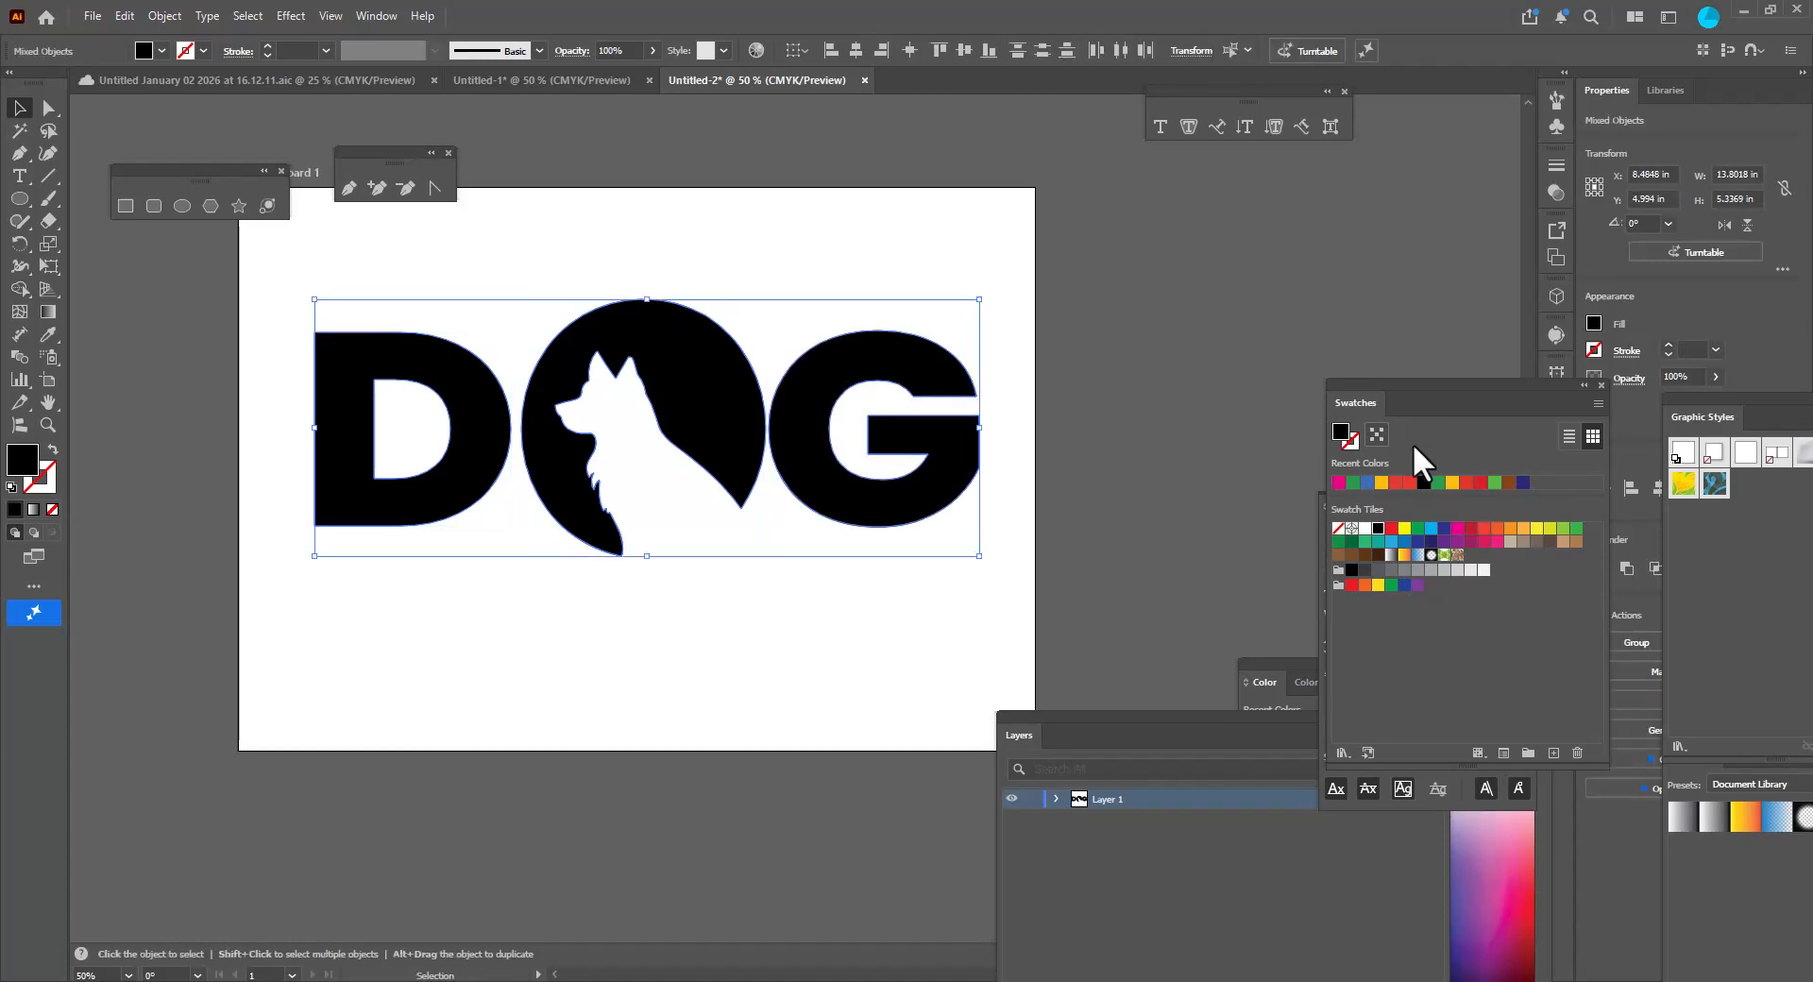
click(1404, 482)
click(1105, 349)
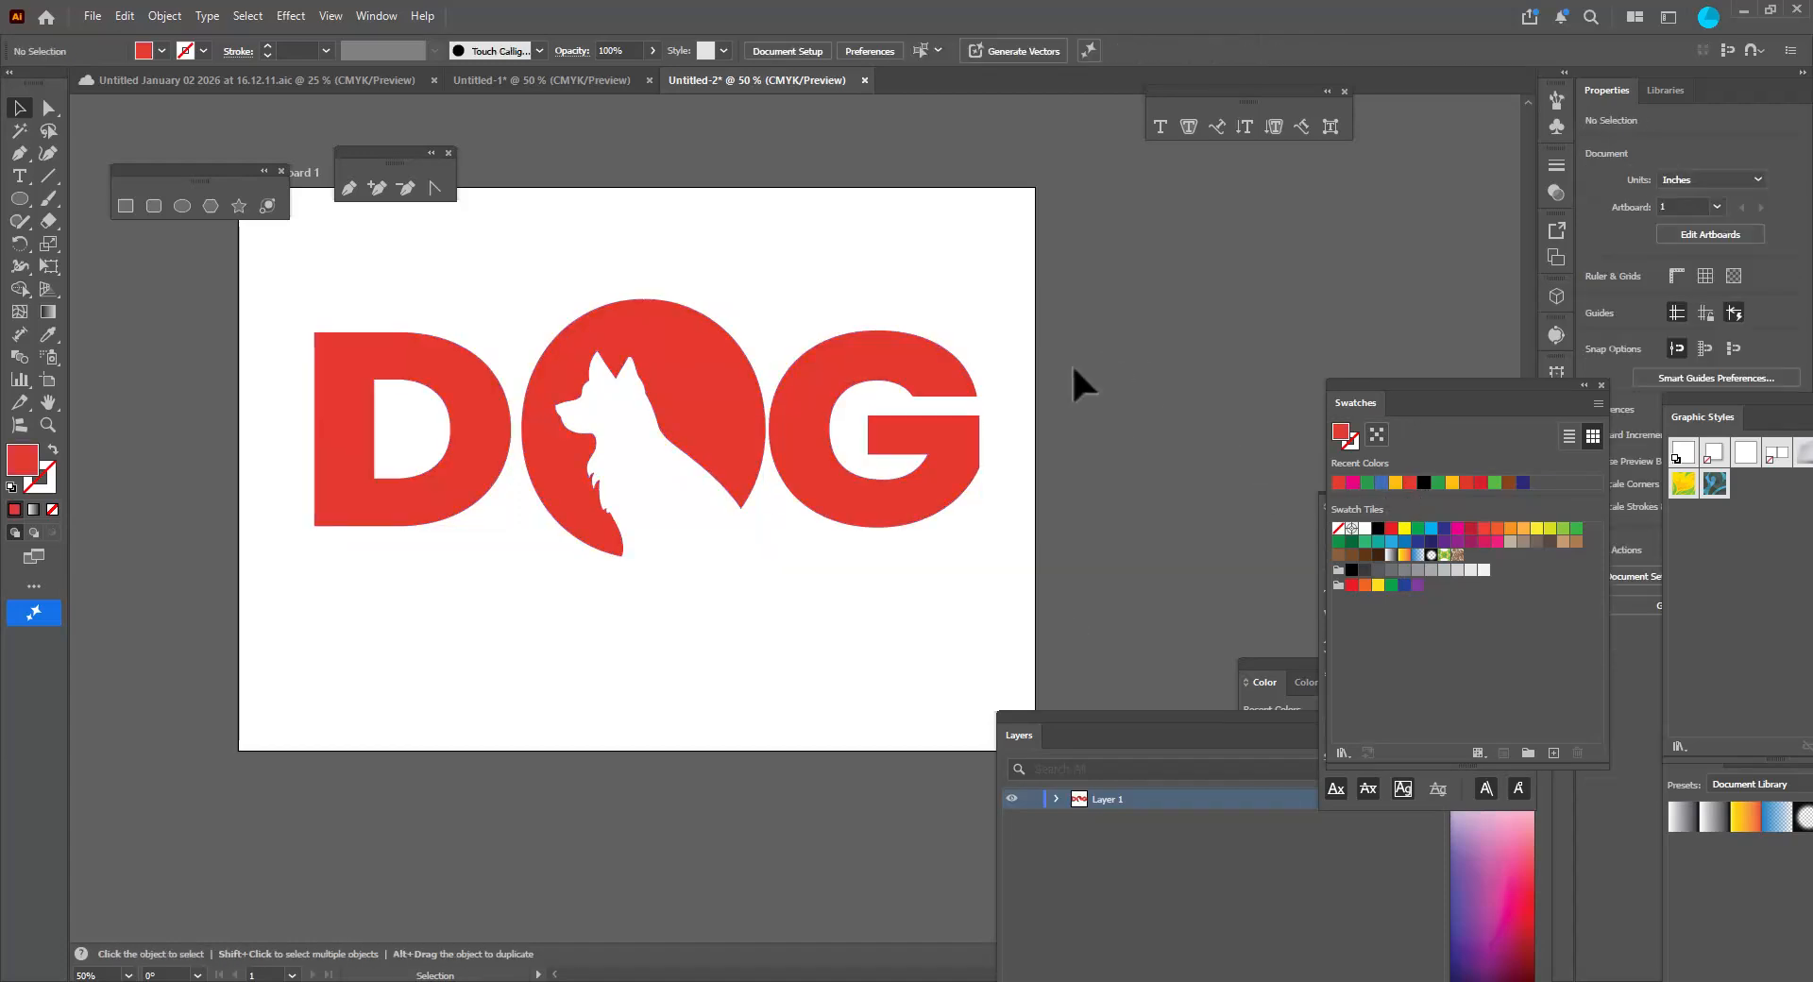
Group the three red DOG letters and shift the group slightly down and to the left.
click(634, 363)
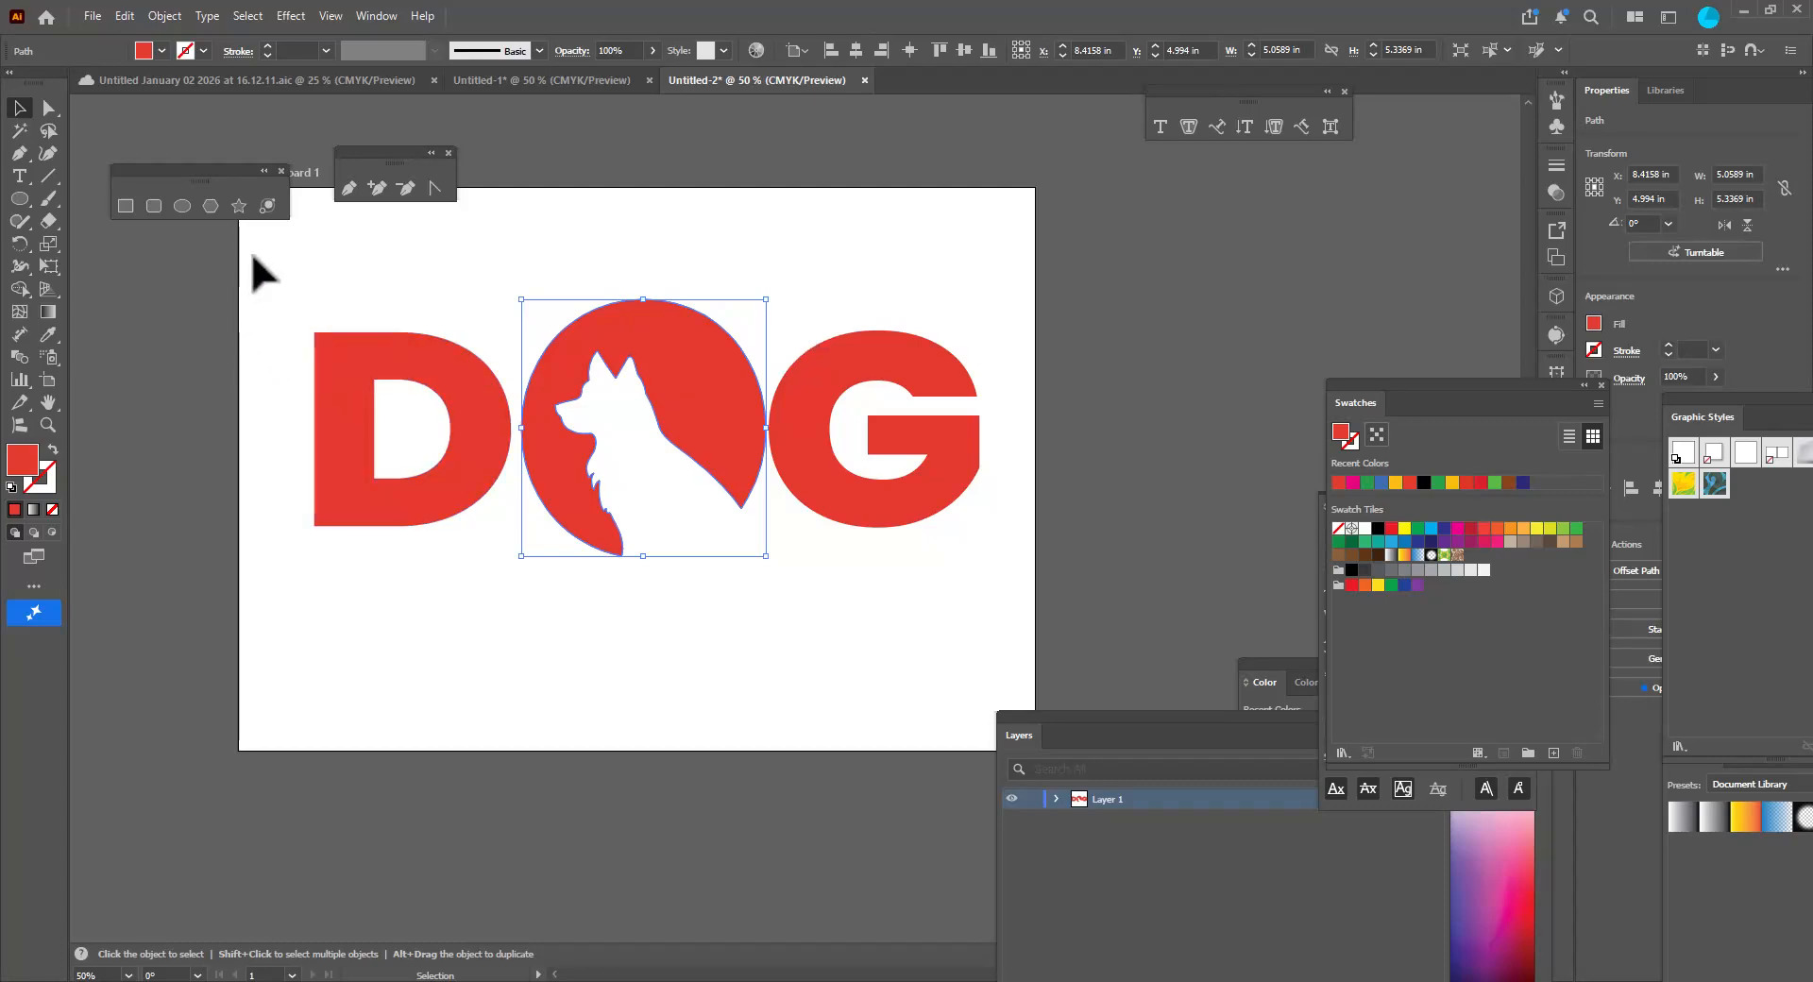
click(279, 269)
drag(286, 273, 1050, 632)
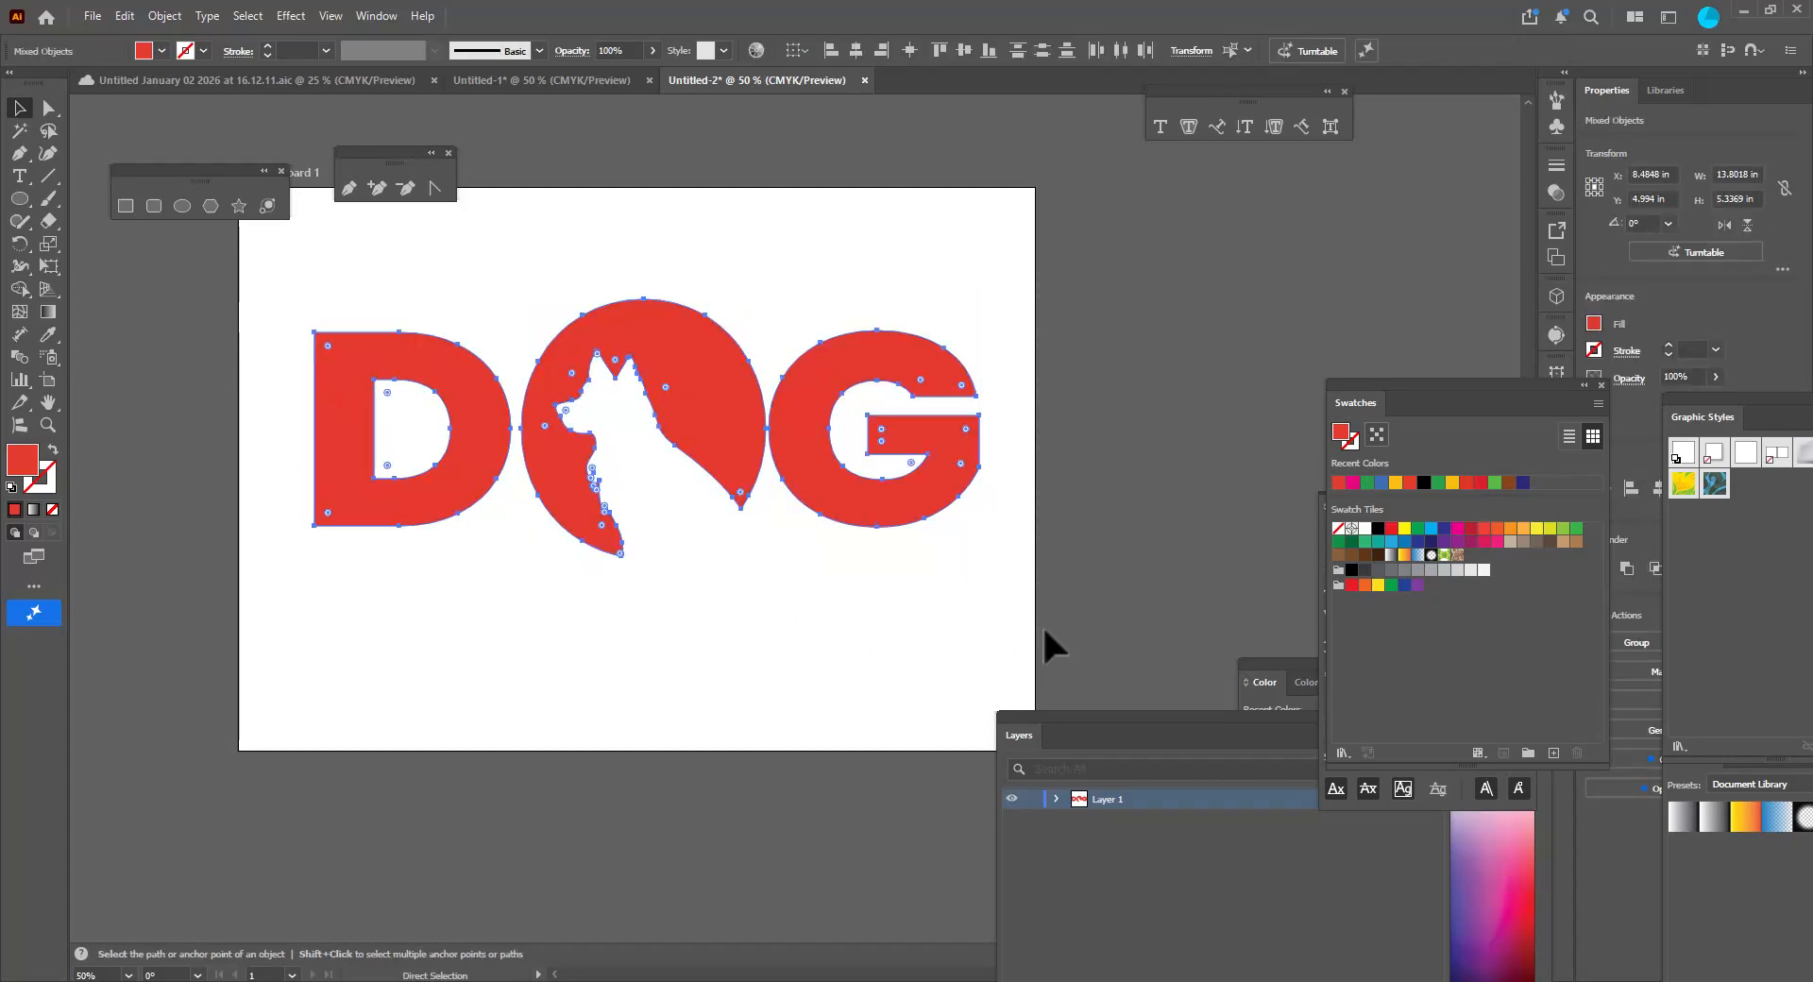
key(ctrl+g)
click(1050, 514)
drag(810, 437, 799, 457)
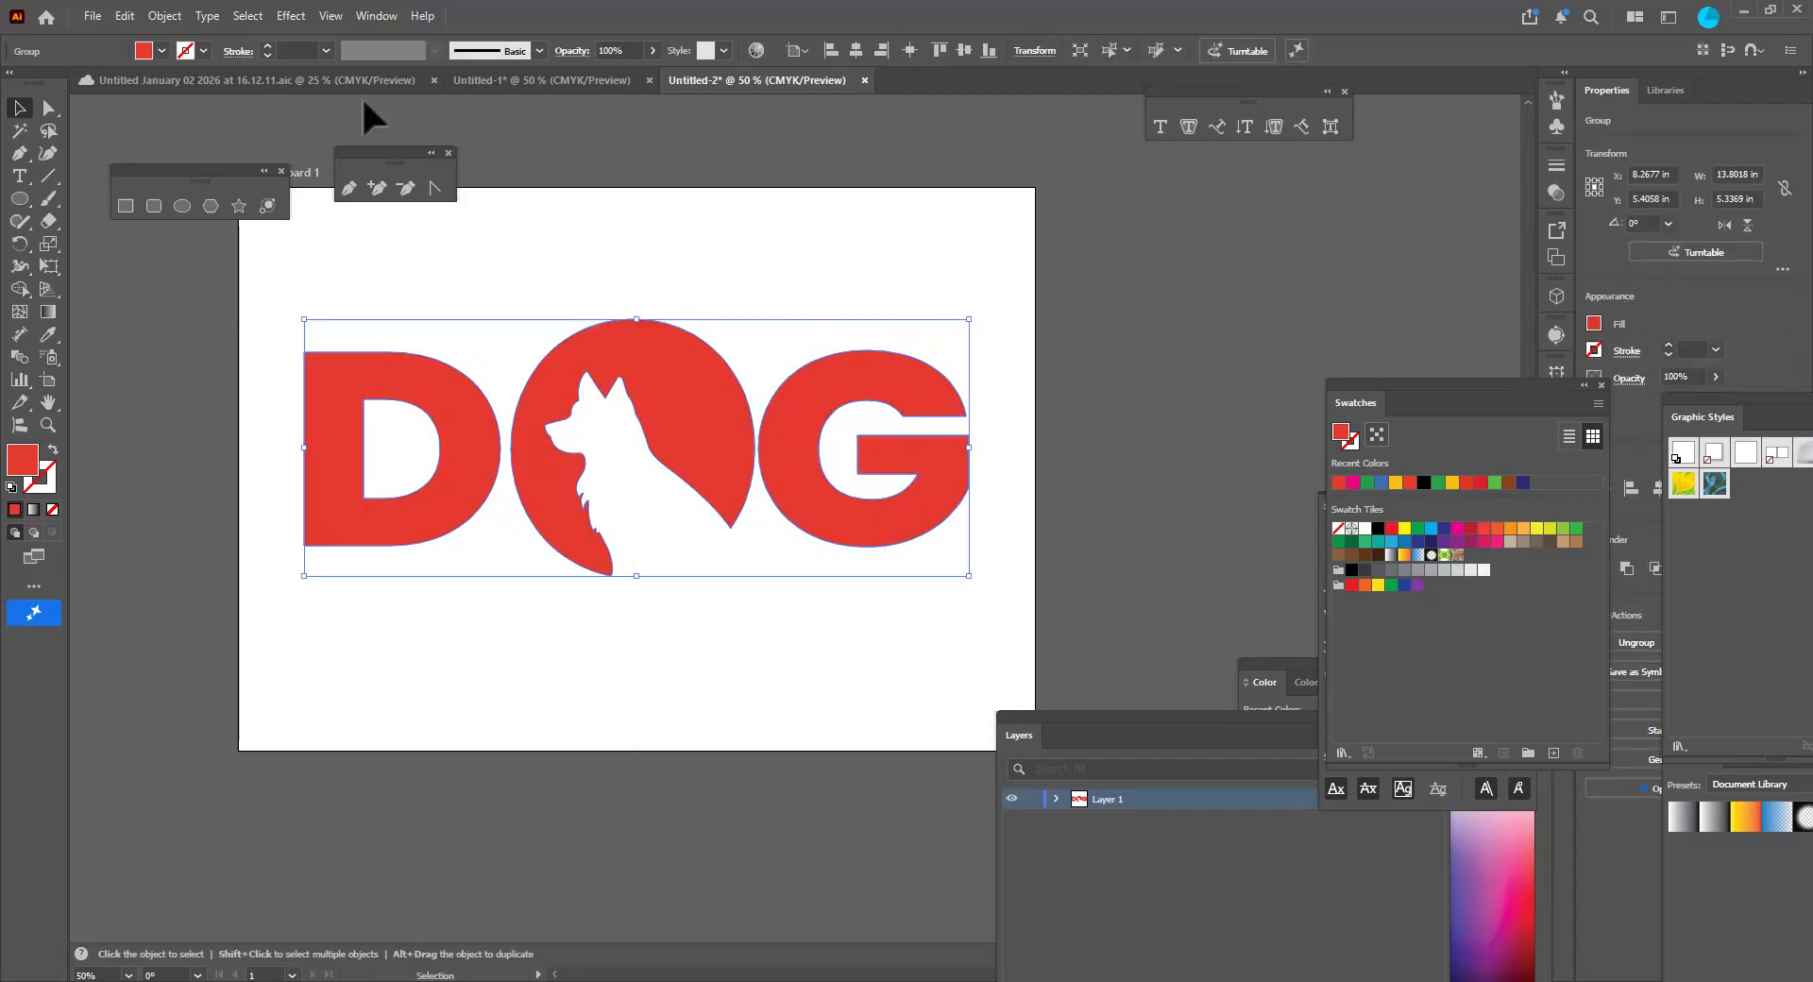
Add a Drop Shadow effect to the DOG group with an X offset of -0.125 in and a Y offset of 0 in.
click(295, 13)
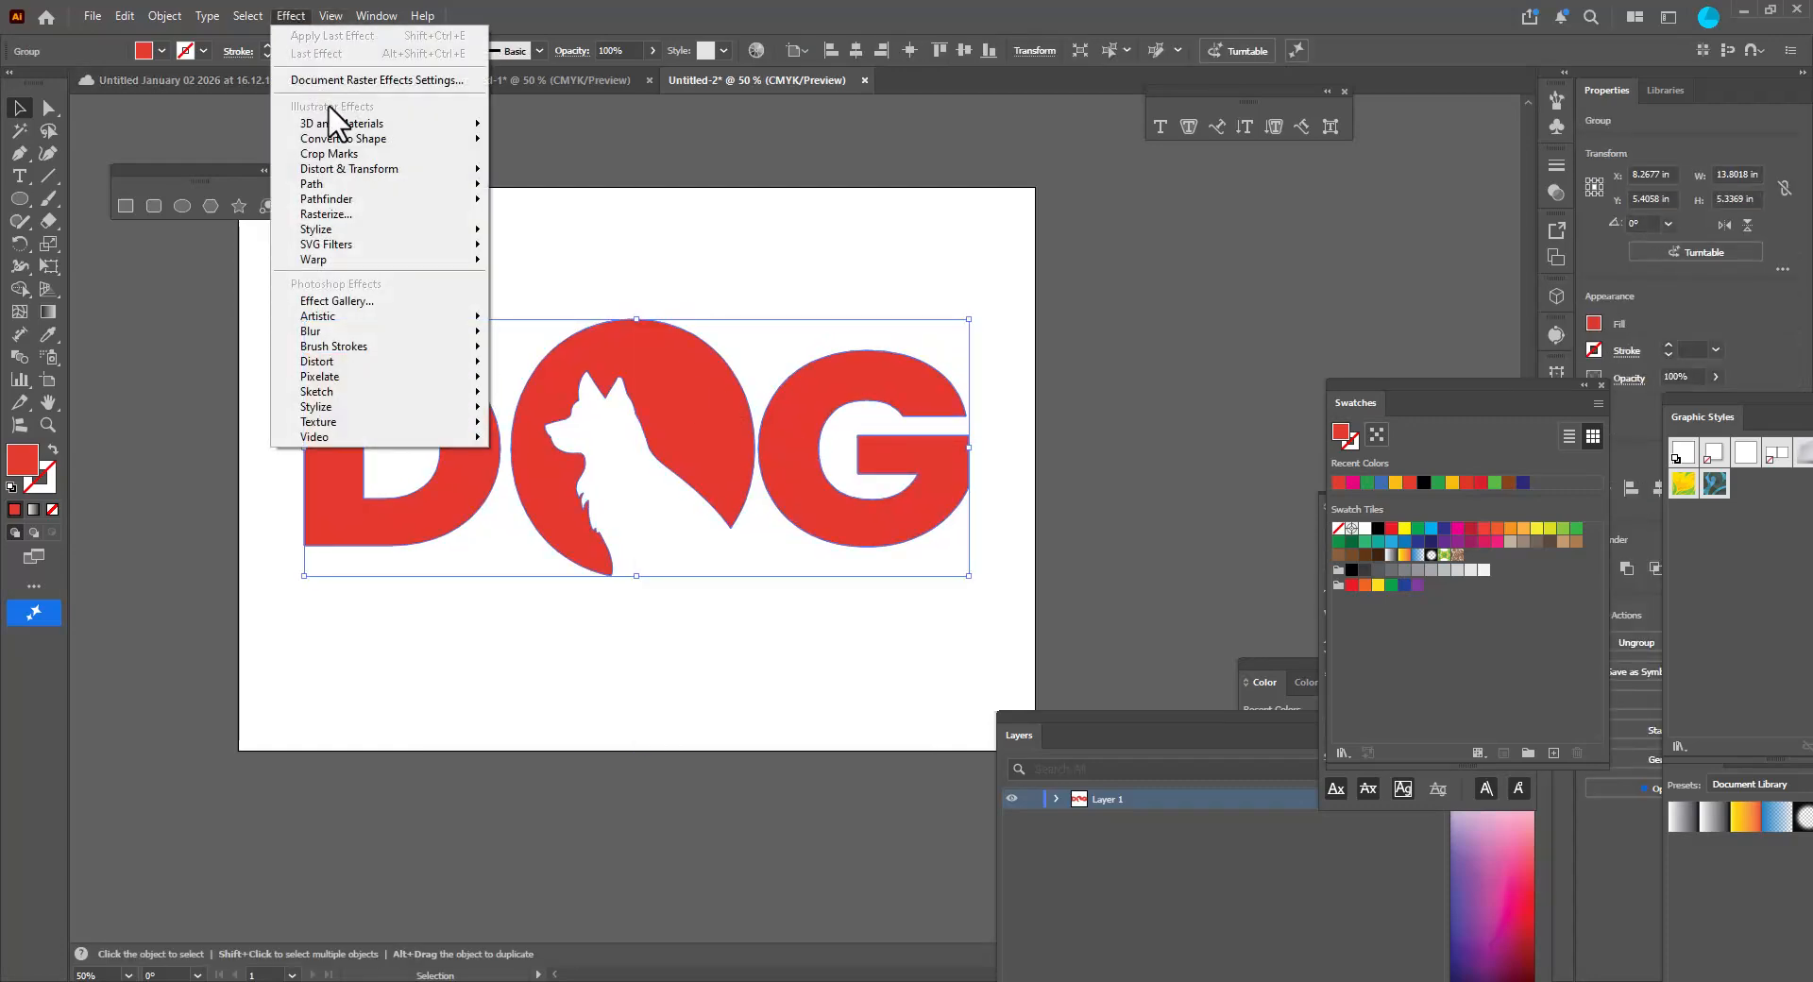
mouse_move(360, 235)
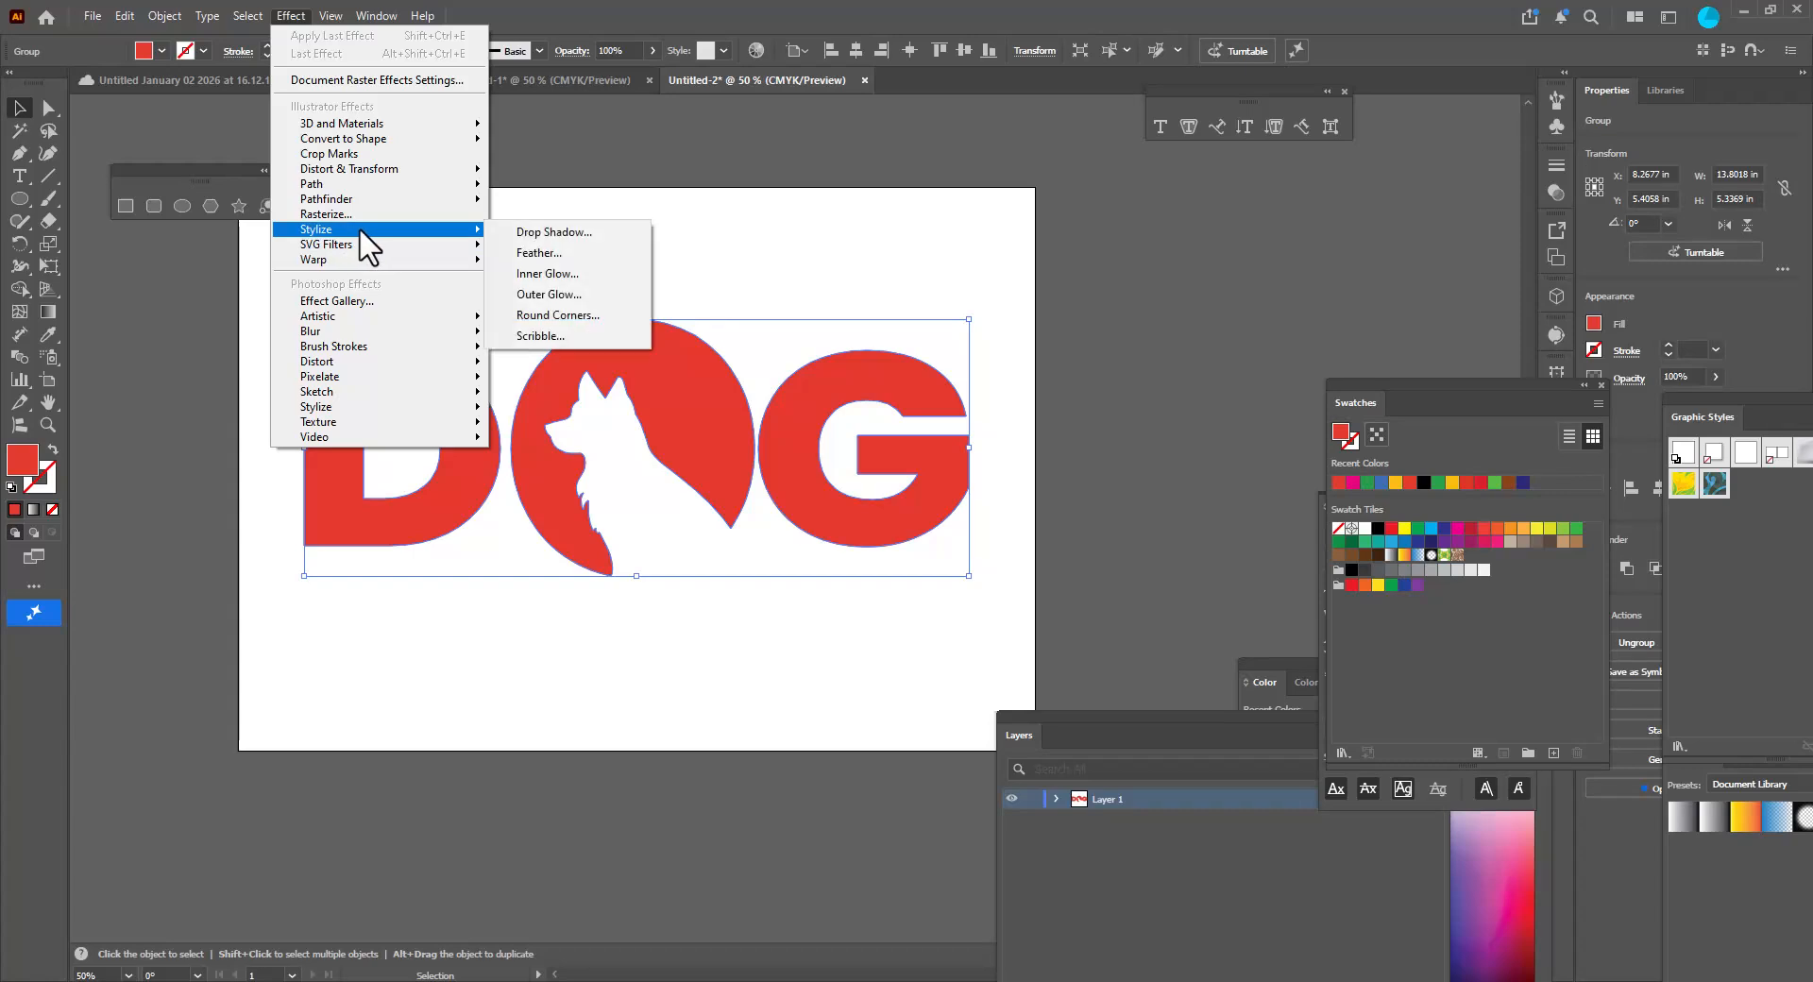
click(623, 234)
drag(1297, 392, 1211, 303)
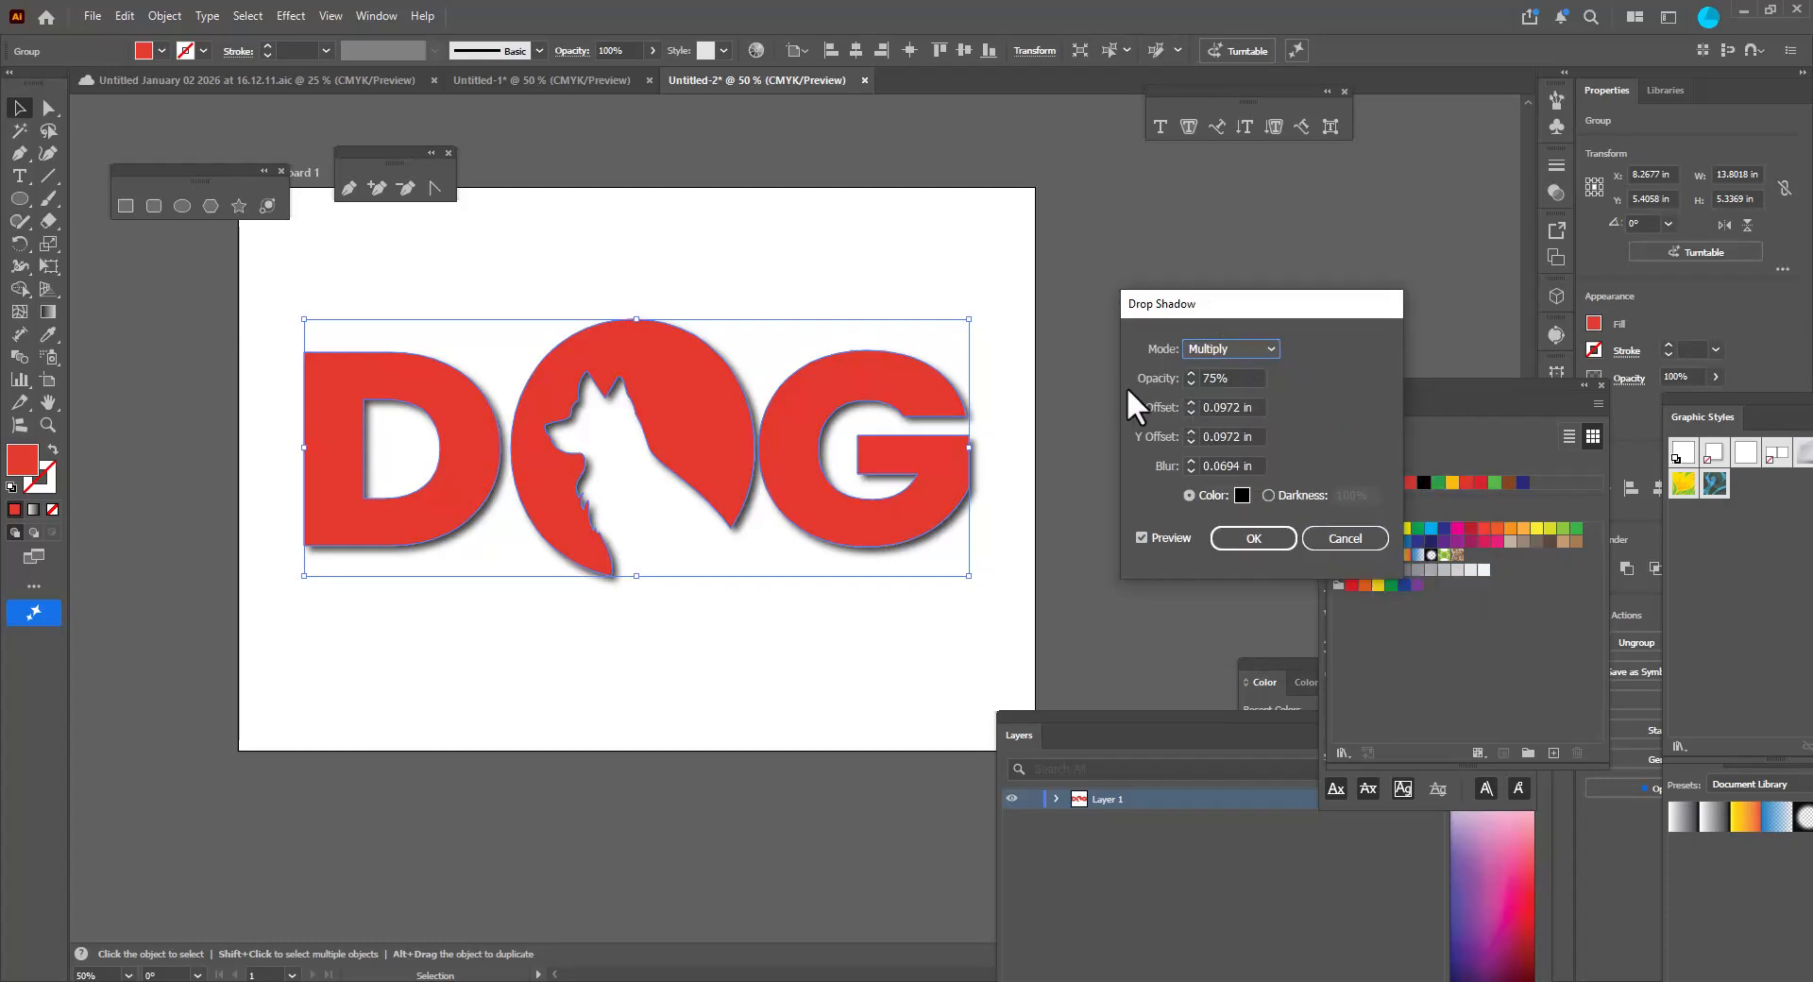
click(1189, 411)
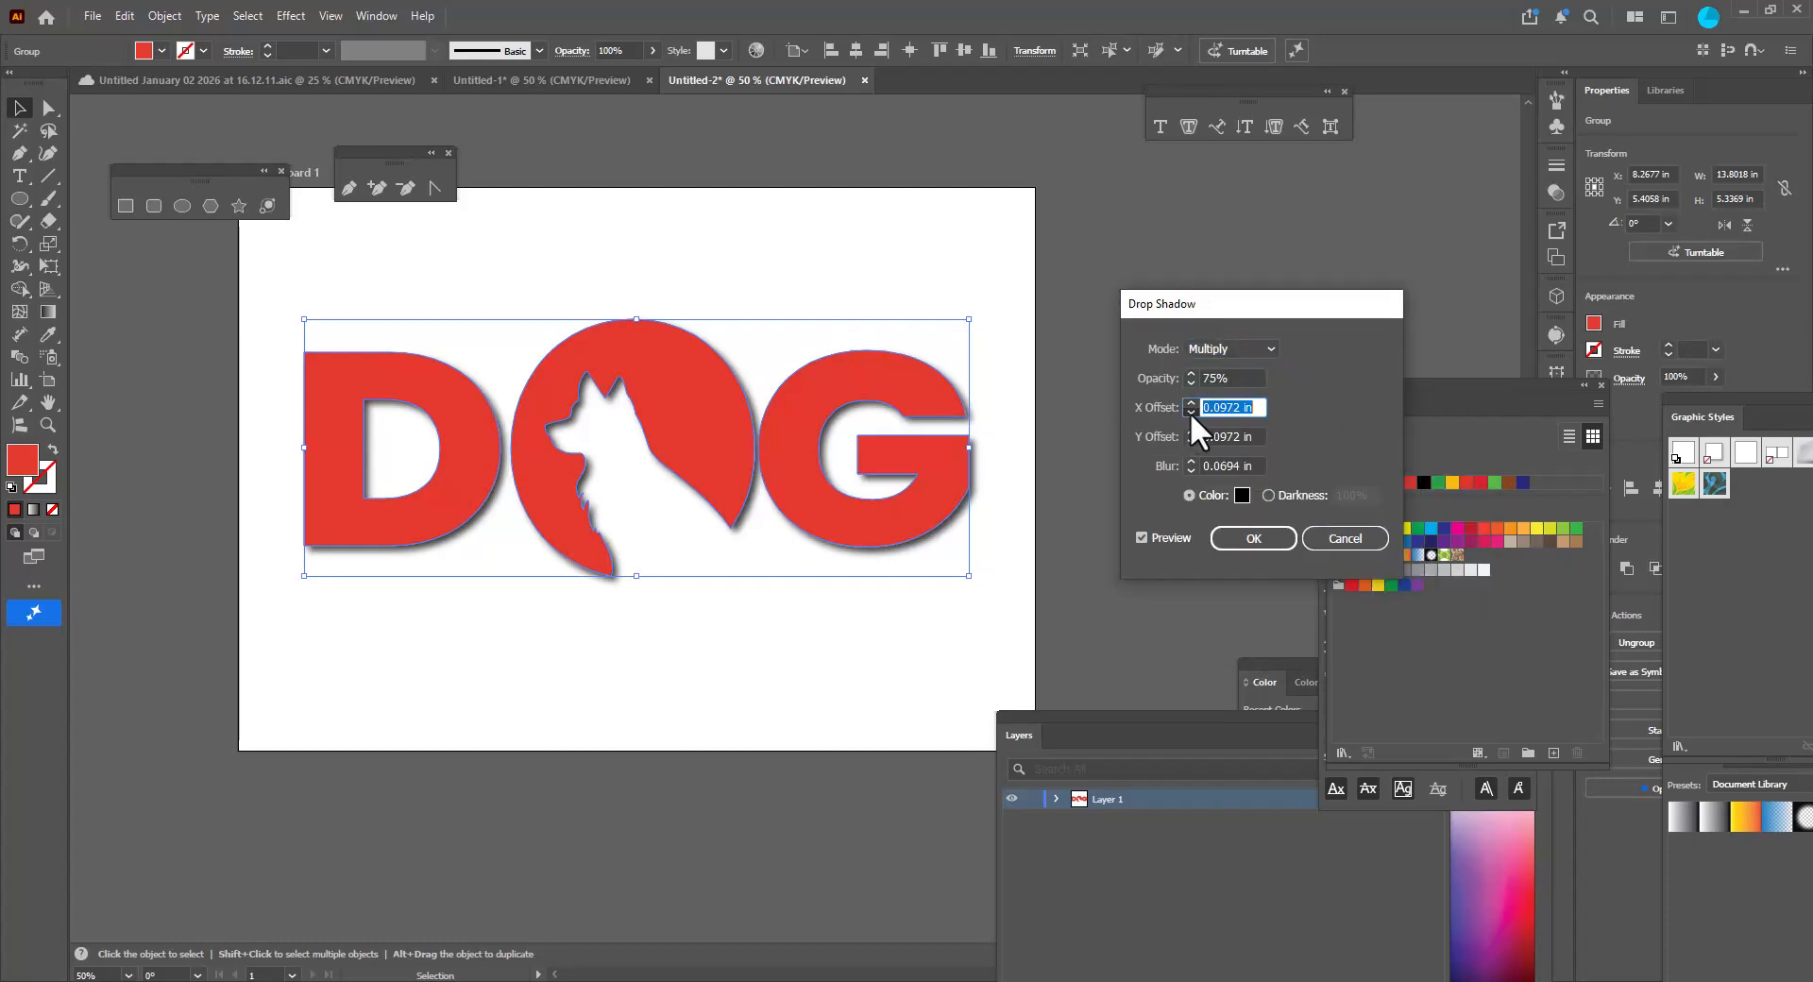
click(1190, 412)
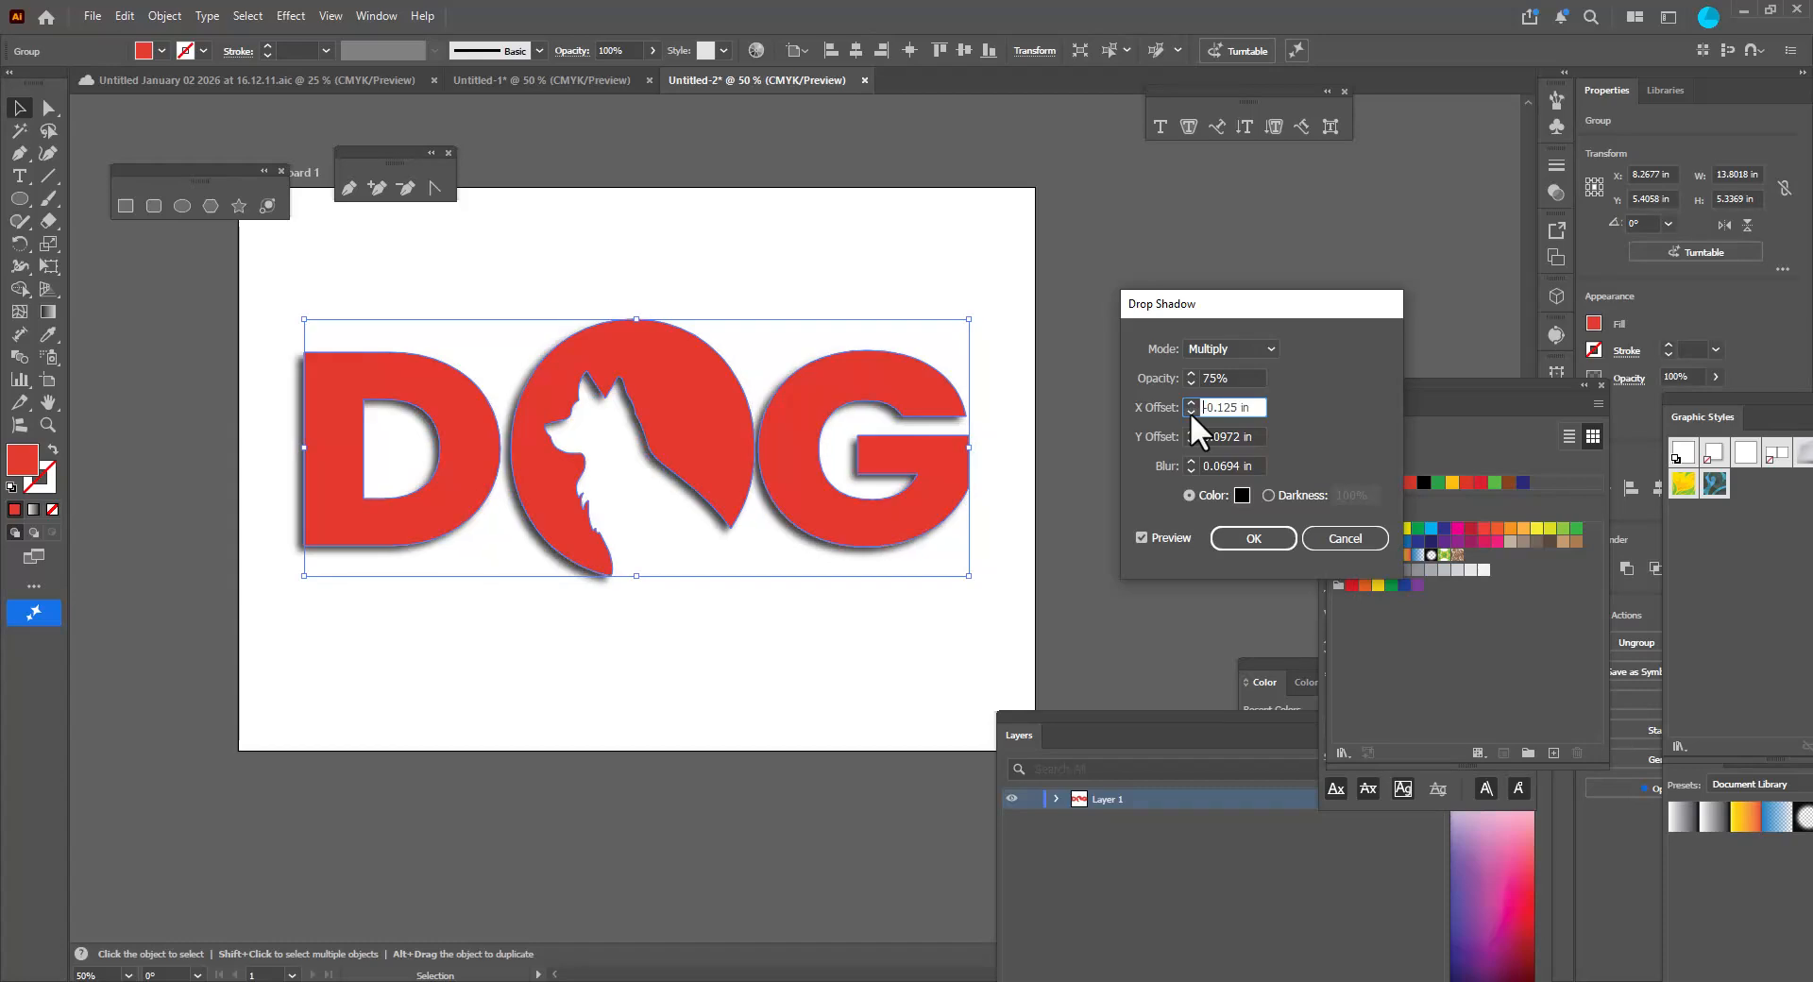
key(Tab)
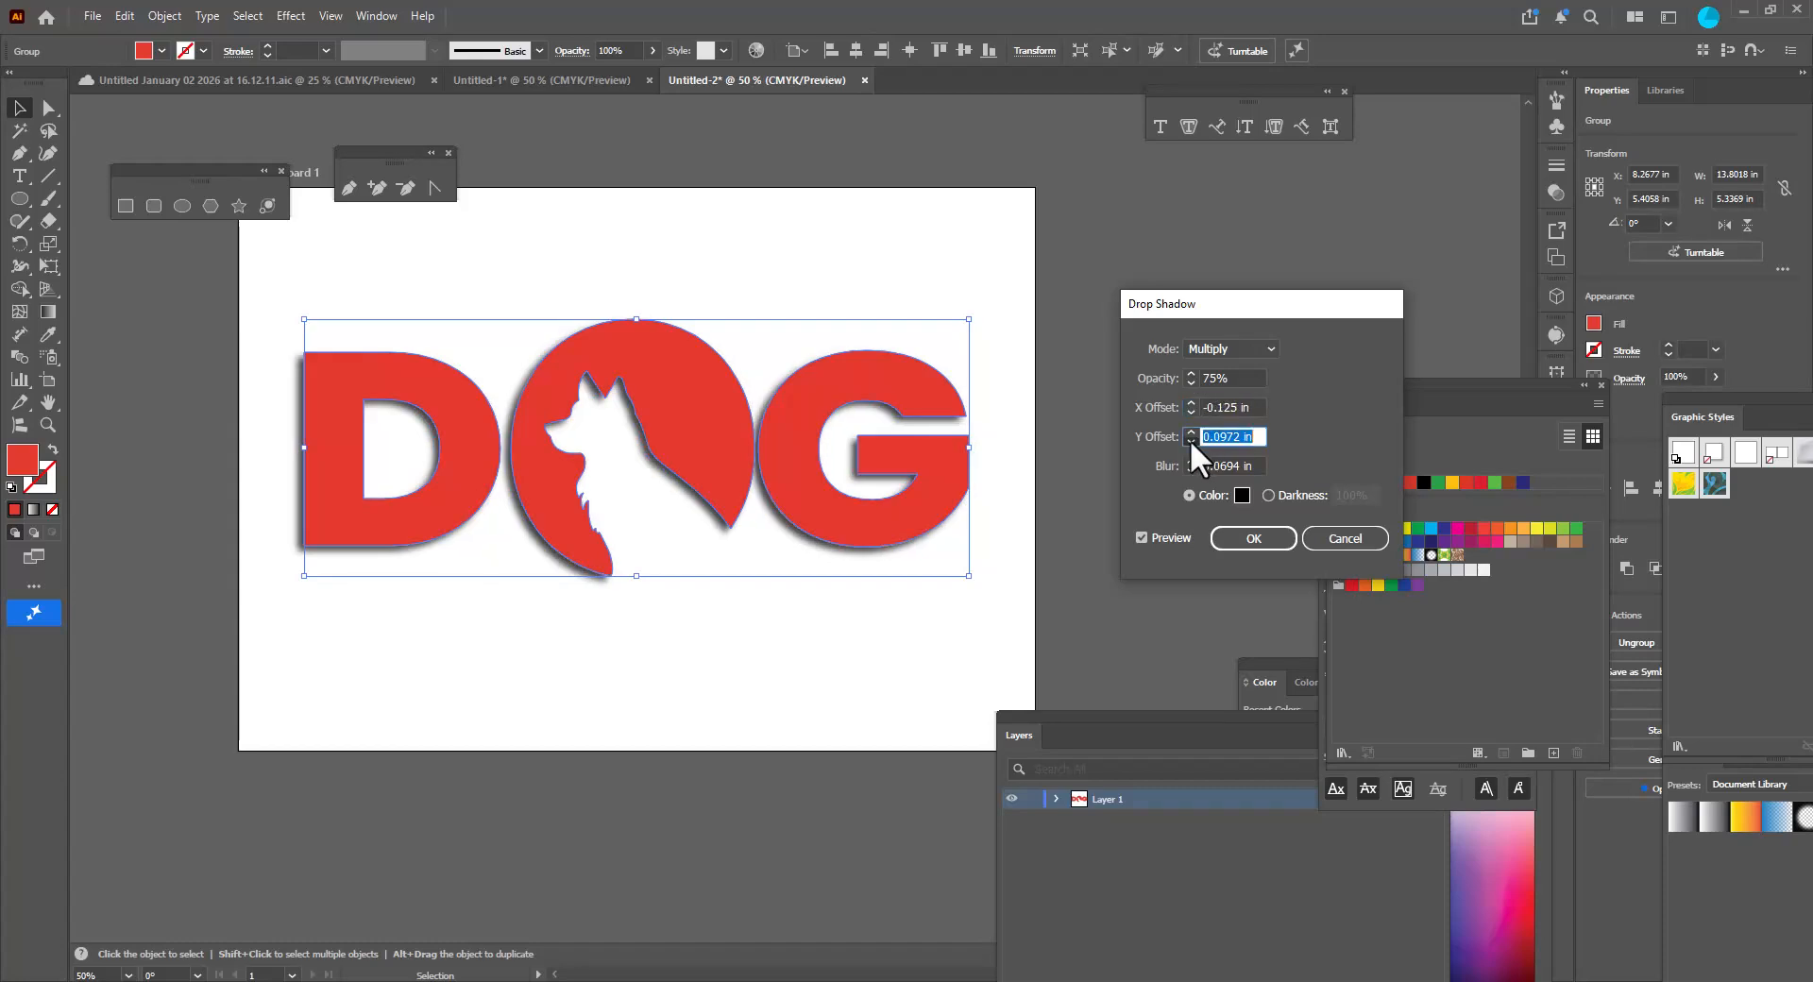
text(-0.125)
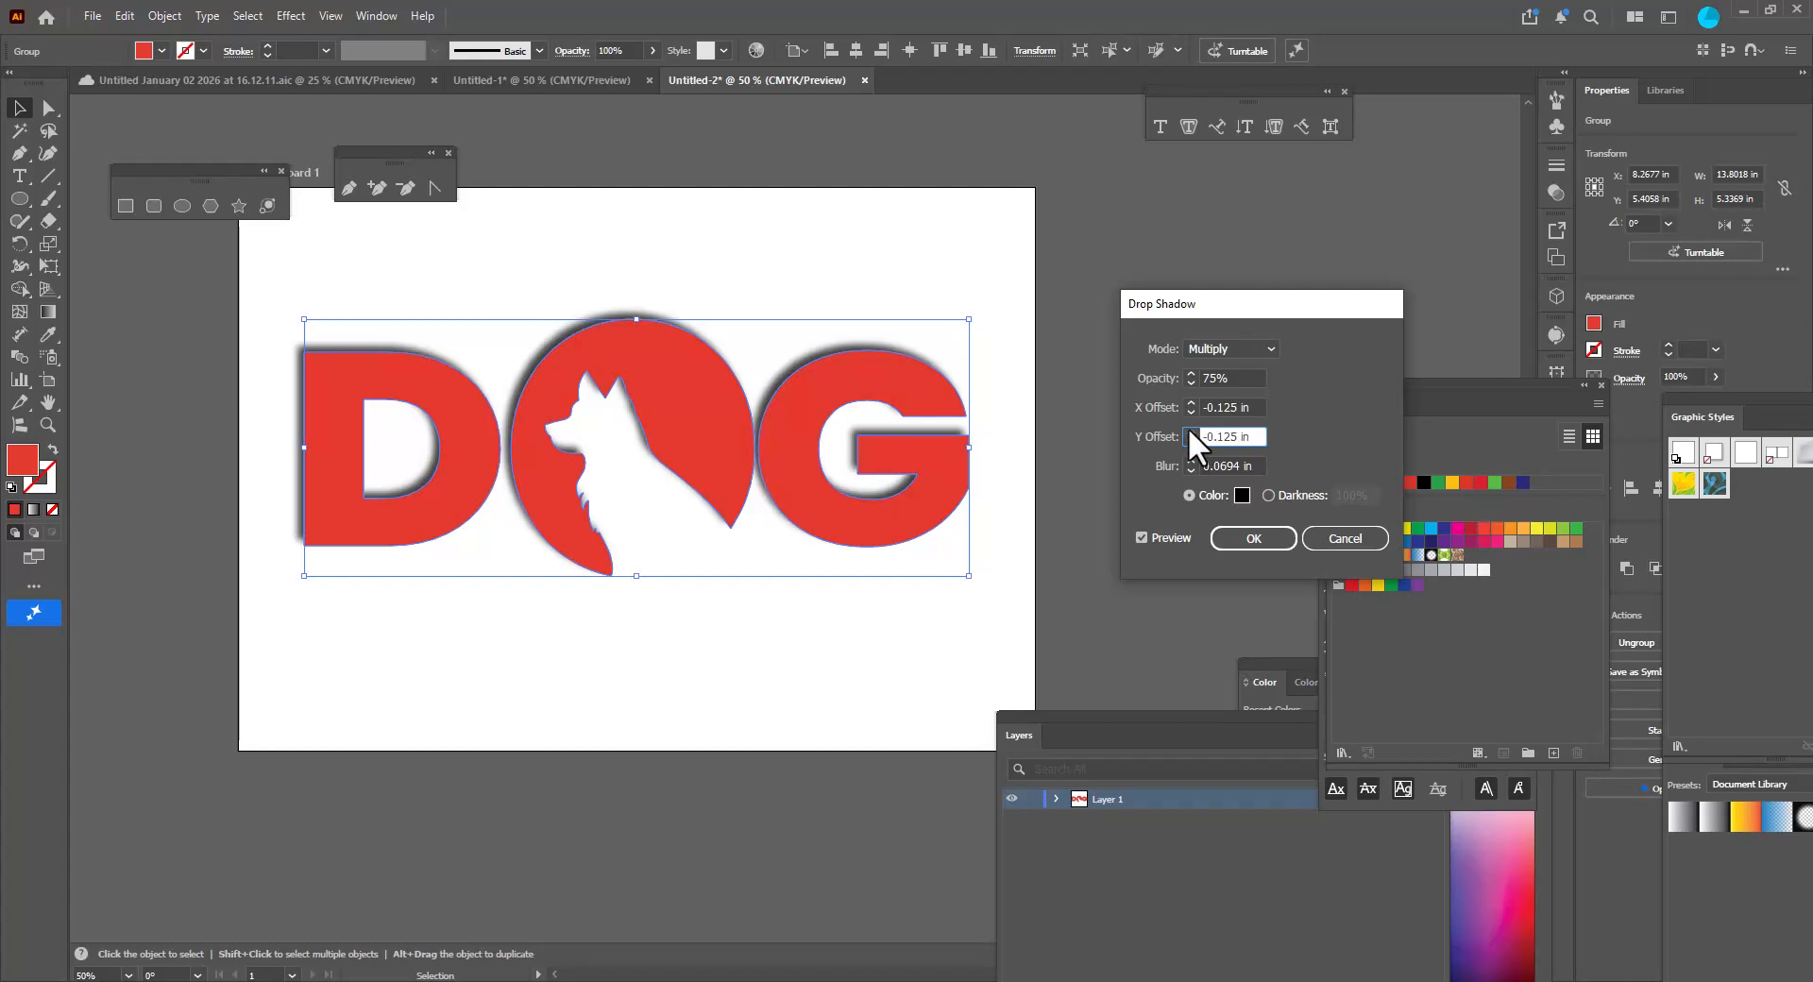
click(1189, 429)
Set the drop shadow's opacity to 30% and apply the effect to the DOG logo.
click(1188, 384)
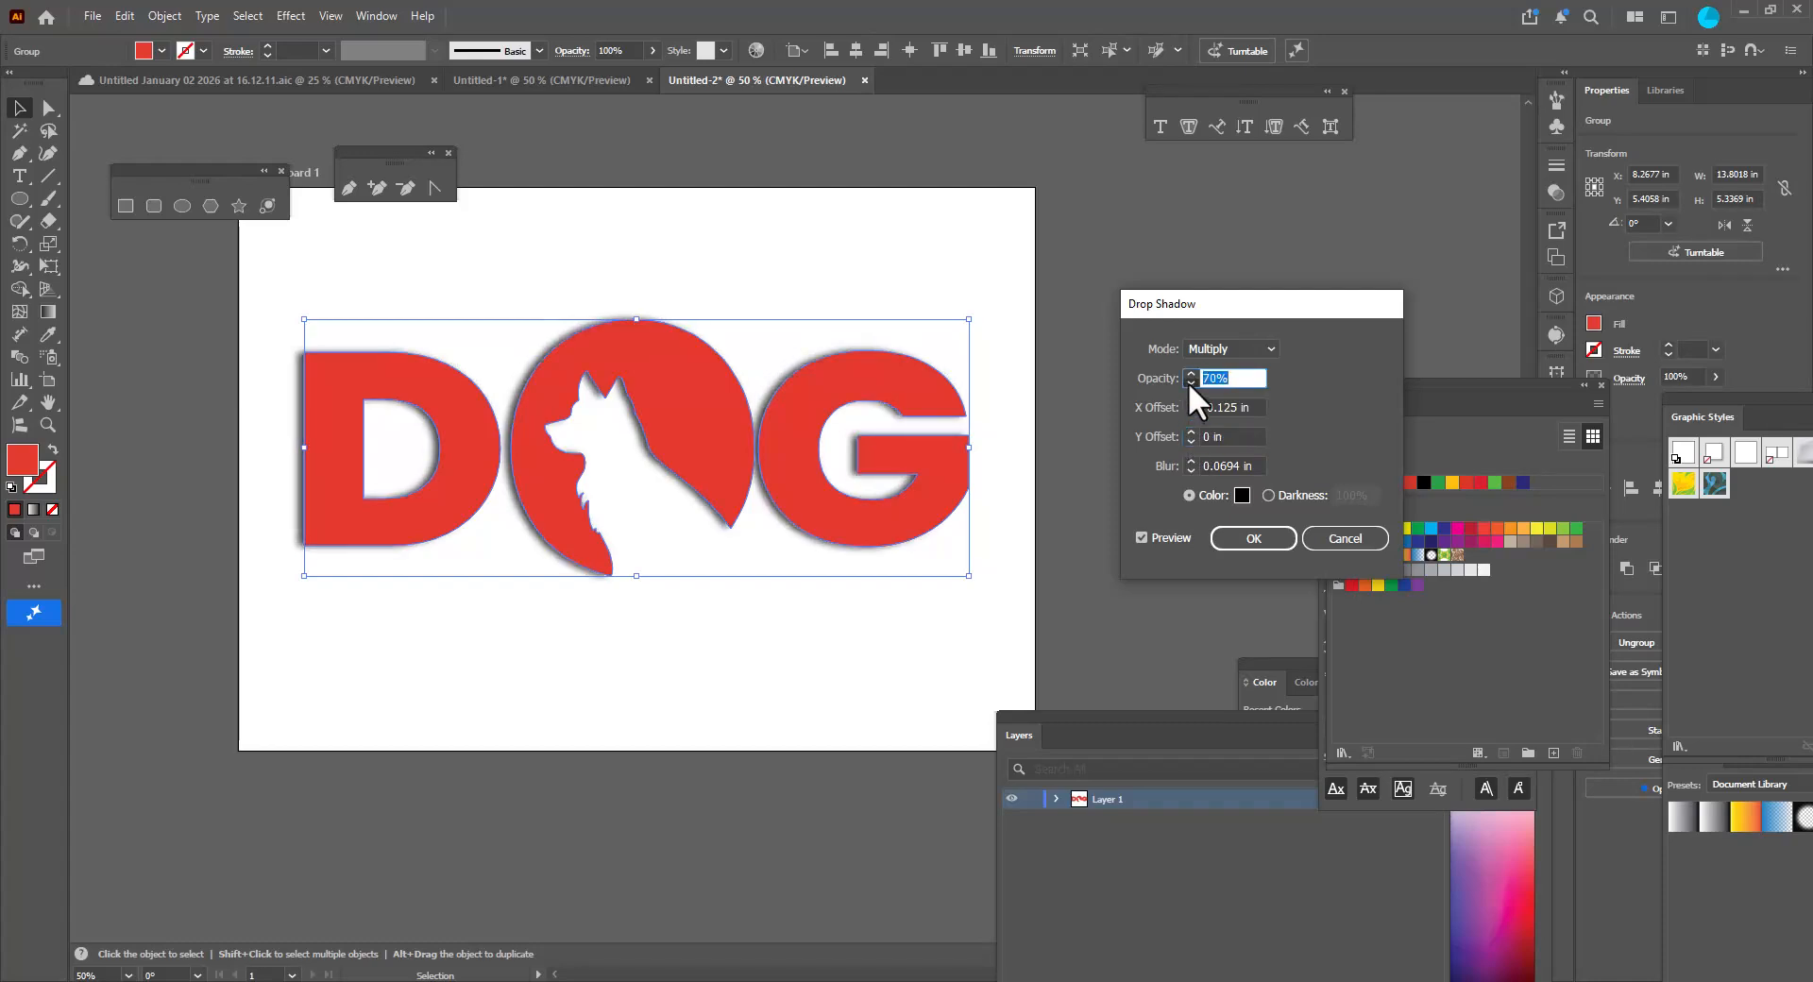
click(1188, 383)
click(1188, 383)
click(1187, 384)
click(1188, 383)
click(1188, 383)
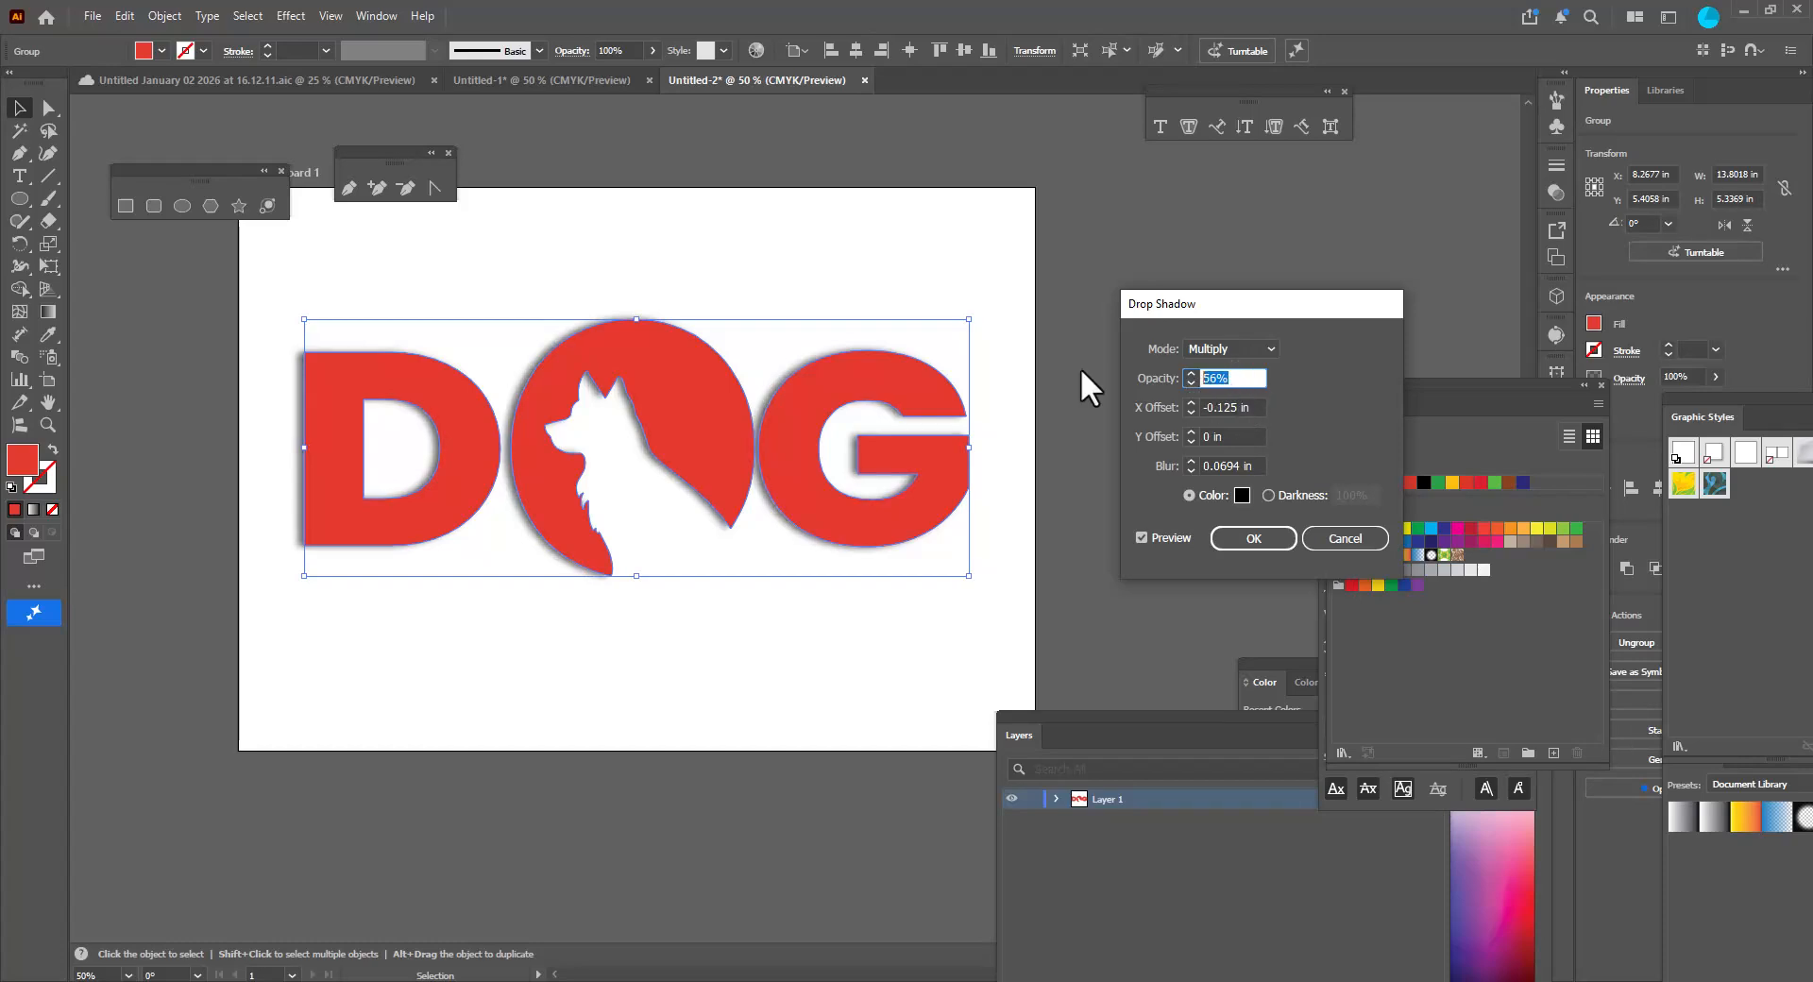
text(30)
click(1258, 407)
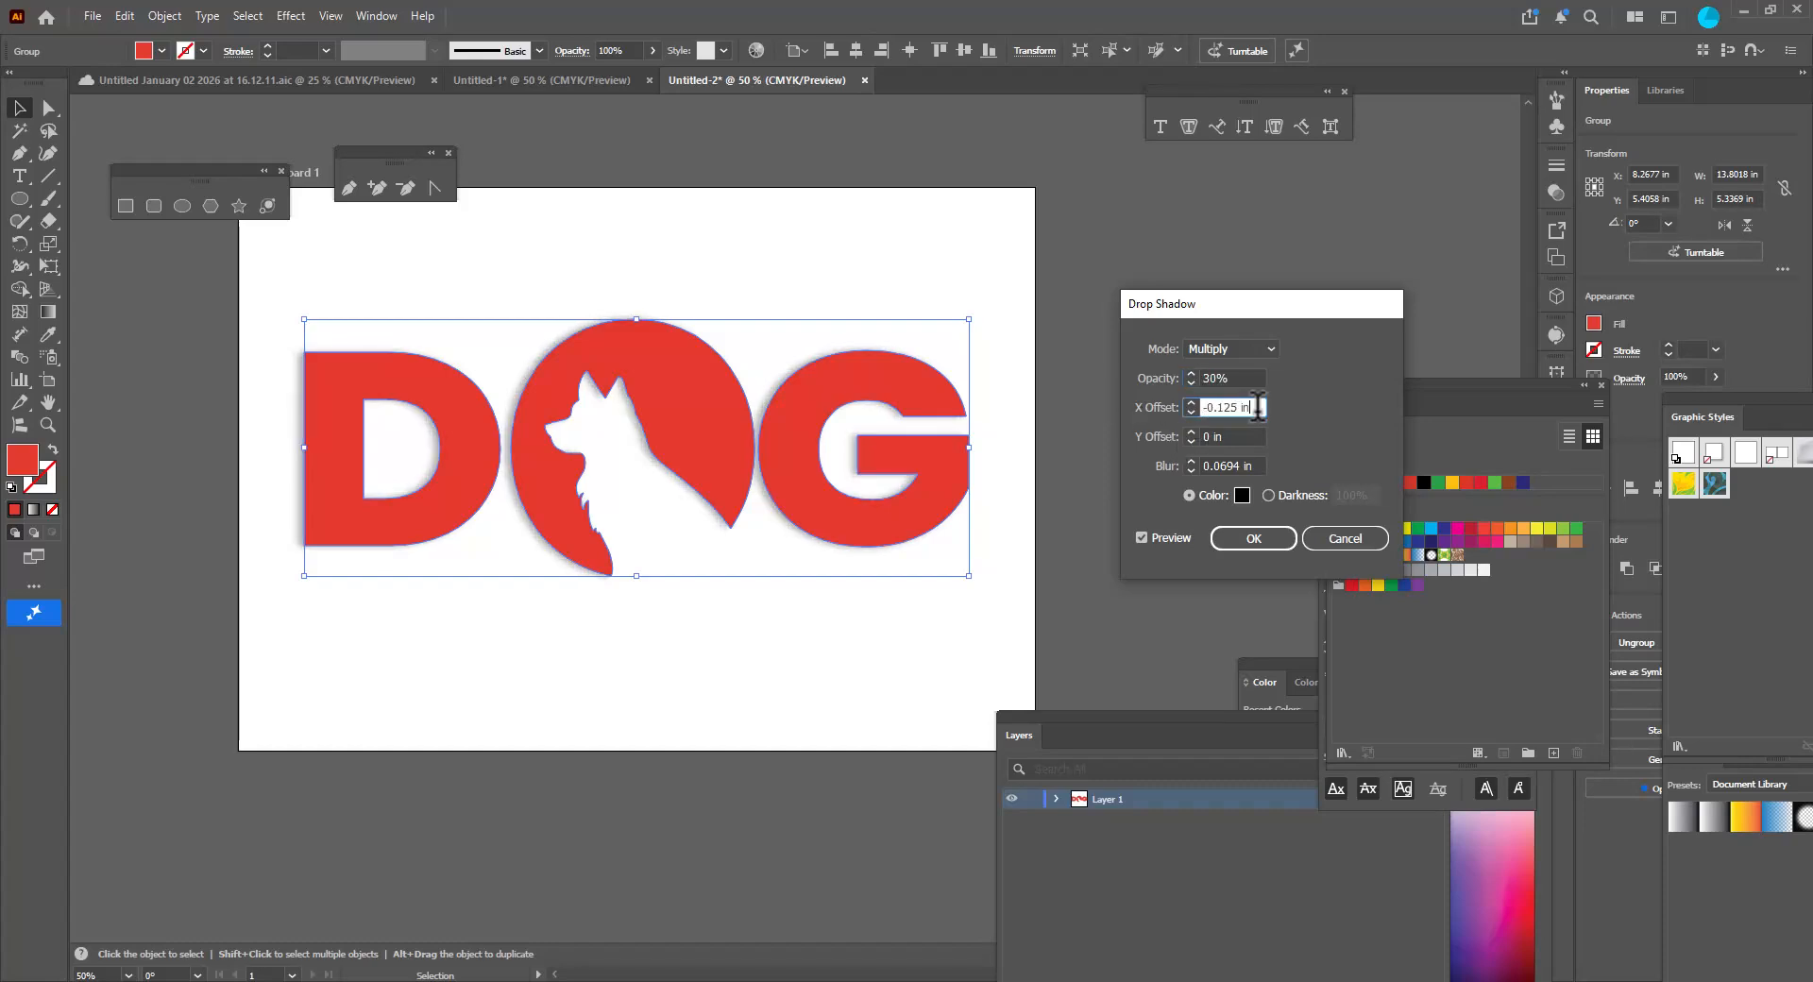
click(1262, 538)
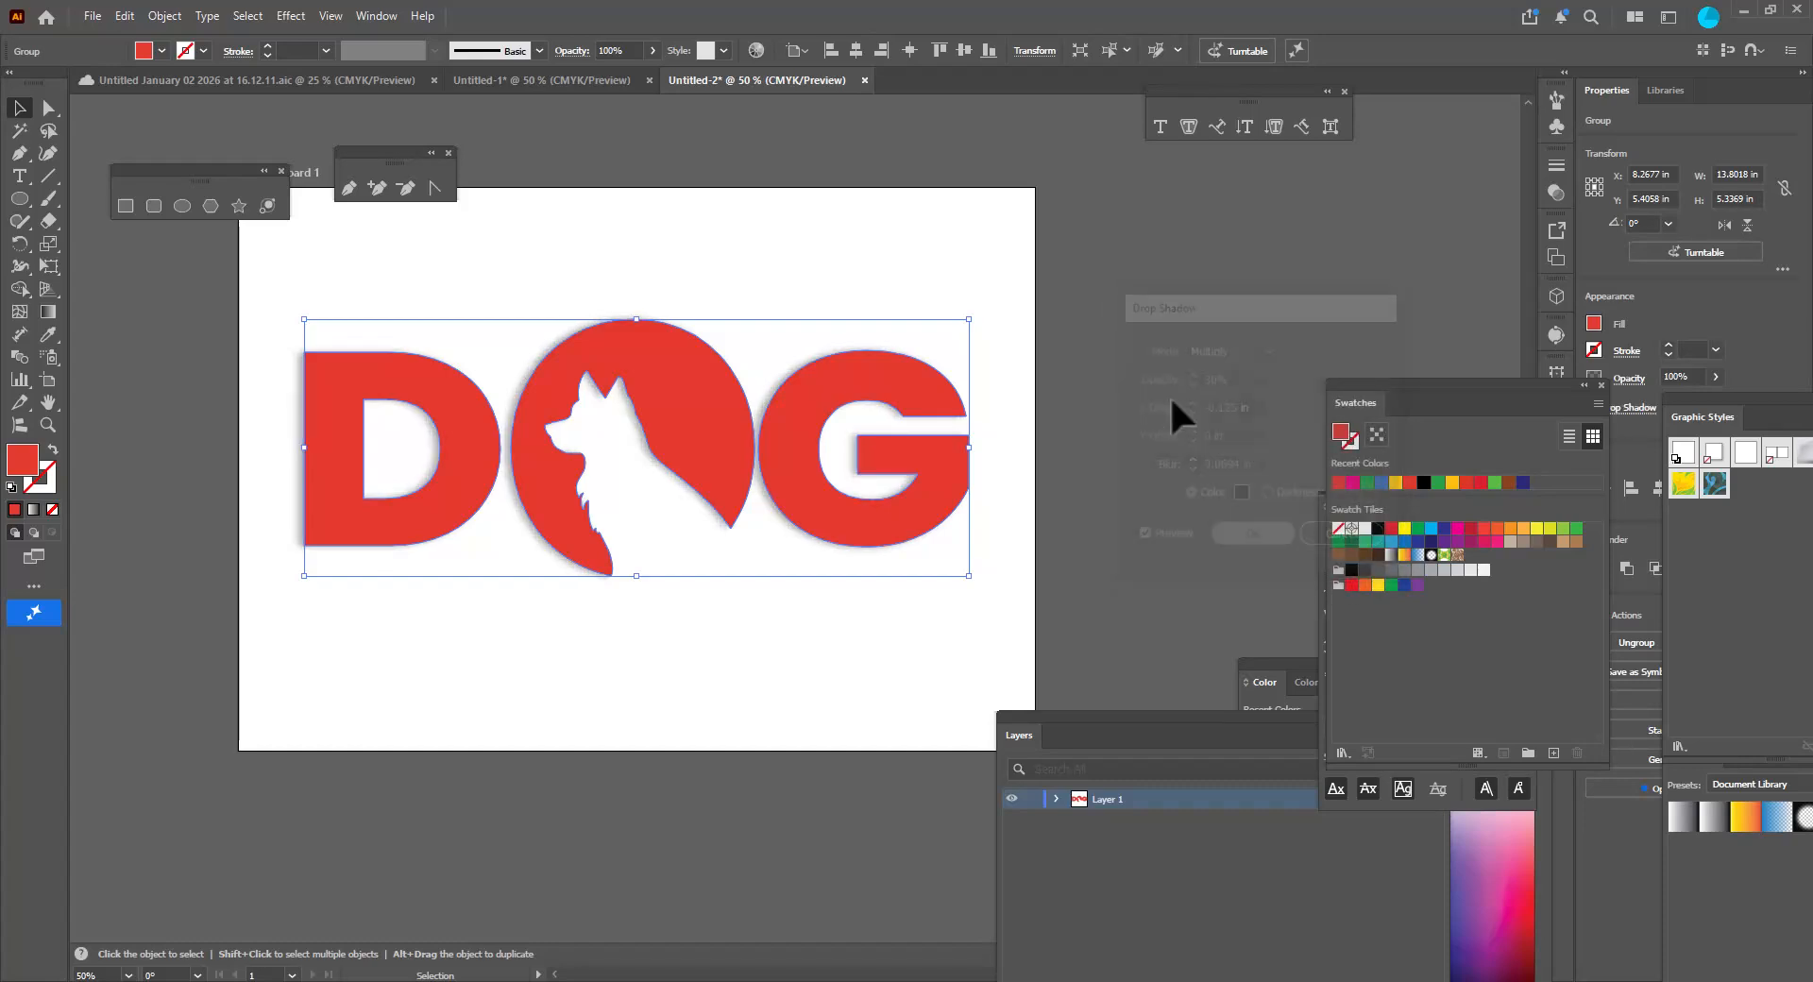
click(1150, 348)
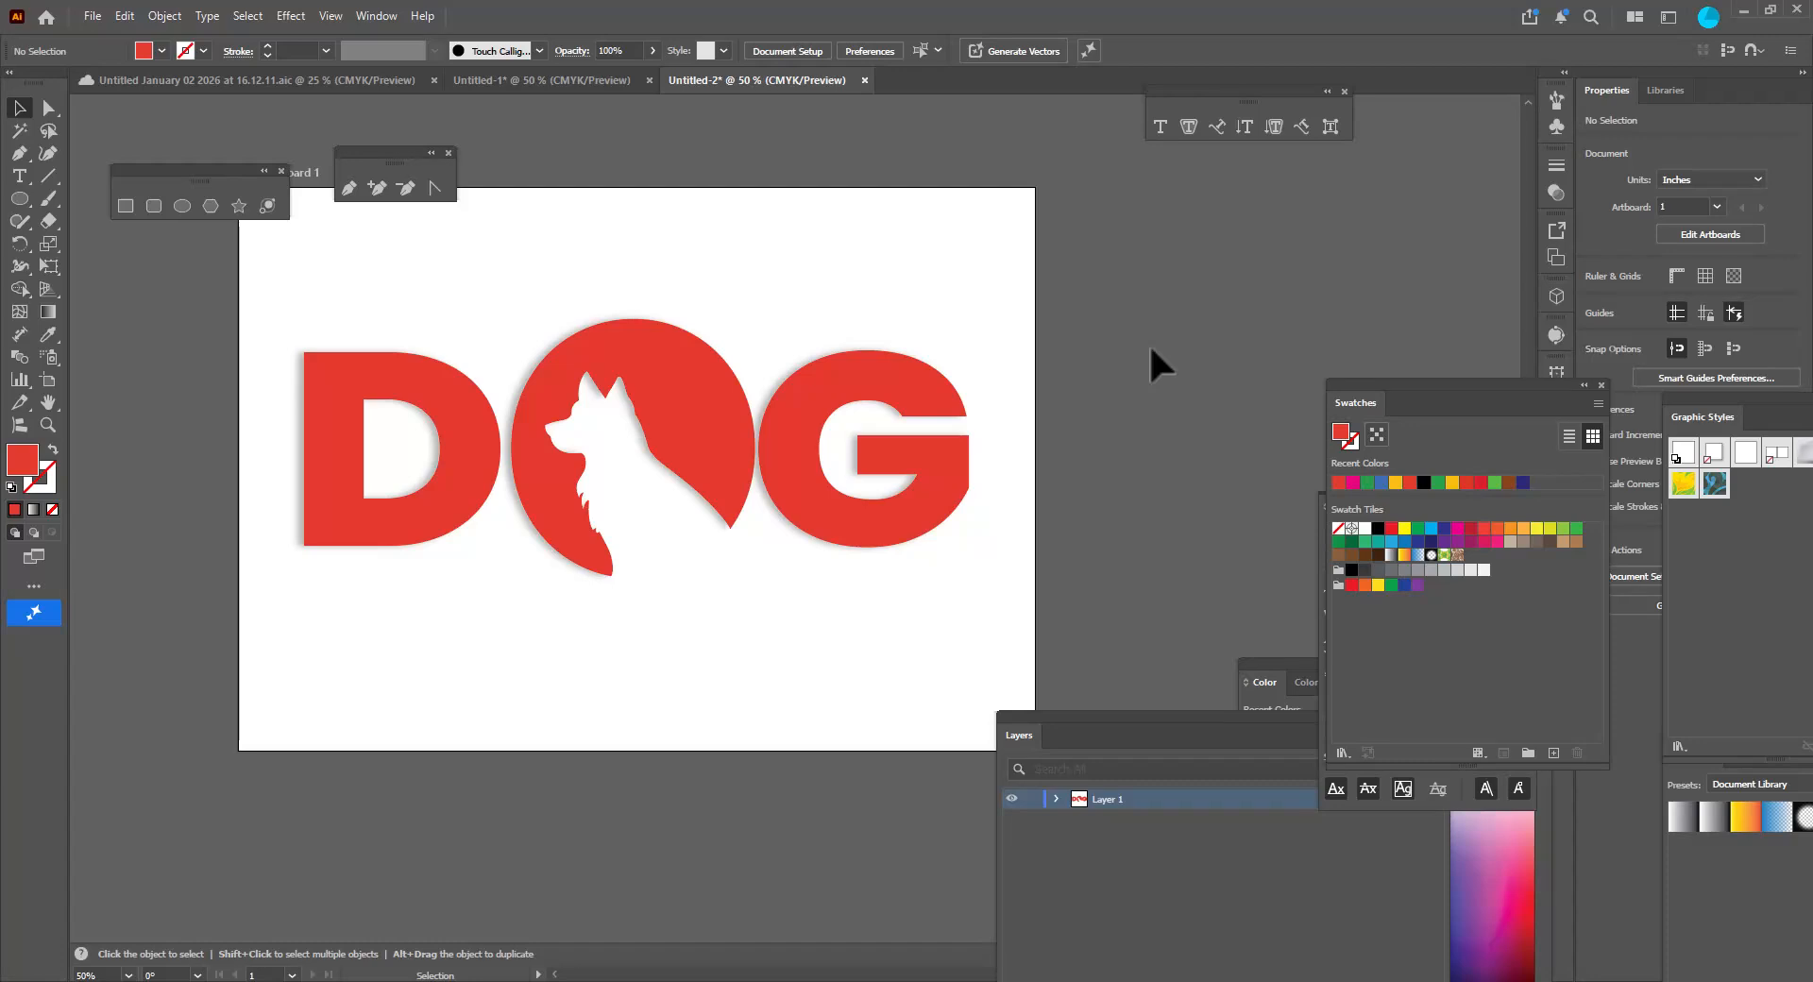